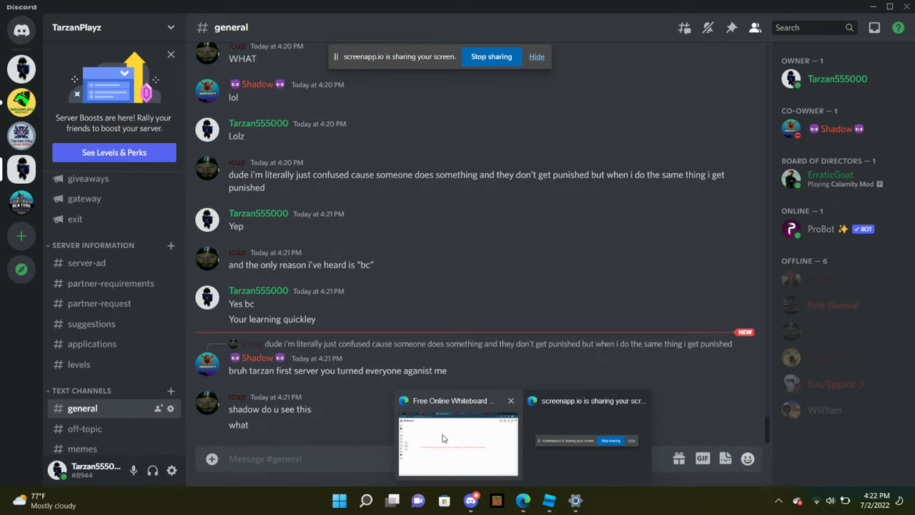
Step: View the intro text on the browser whiteboard and switch to the Flat Terrain place in Roblox Studio
{"action": "left_click", "coordinate": [441, 439]}
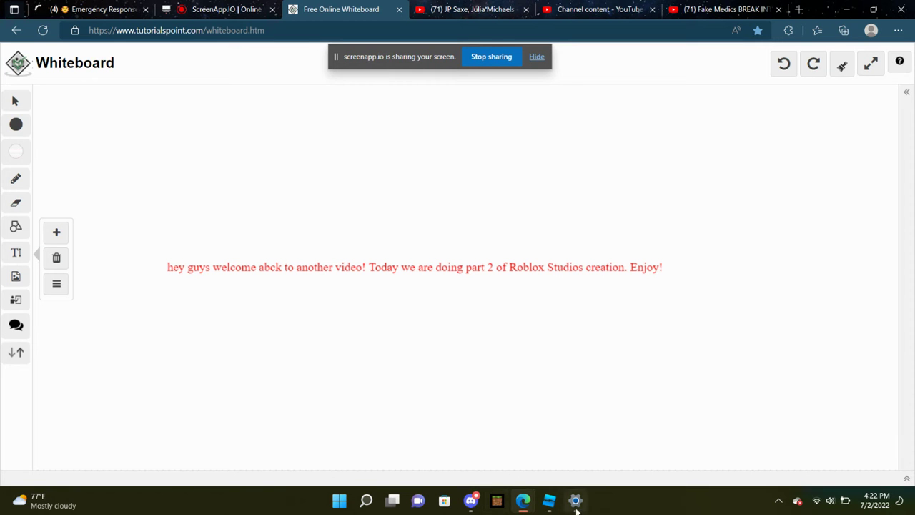
{"action": "mouse_move", "coordinate": [547, 506]}
{"action": "left_click", "coordinate": [614, 446]}
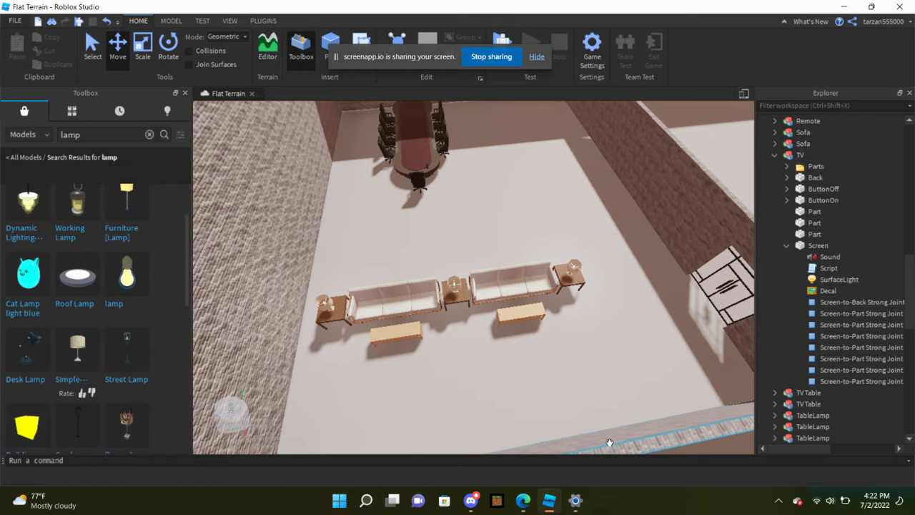
Step: Search the toolbox models for "Tv"
{"action": "right_click_drag", "start_coordinate": [577, 386], "coordinate": [122, 157]}
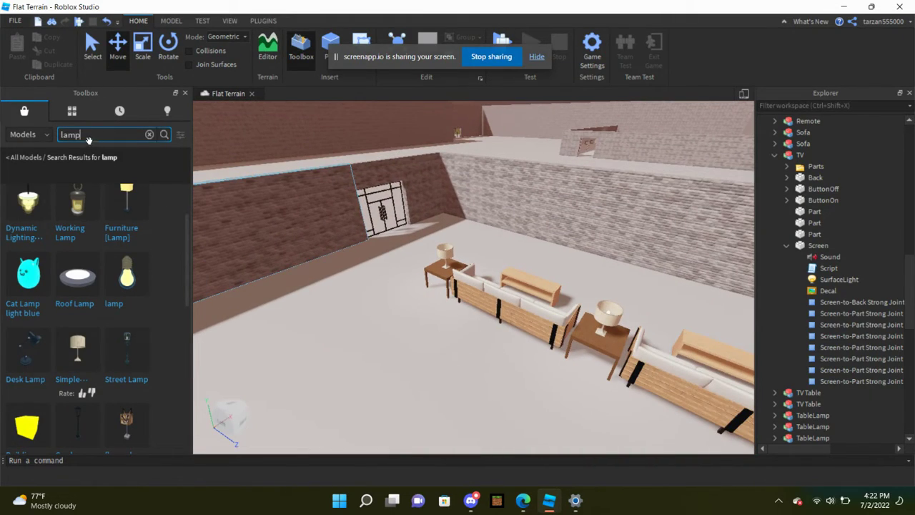
{"action": "key", "text": "BackSpace"}
{"action": "key", "text": "BackSpace"}
{"action": "key", "text": "BackSpace"}
{"action": "key", "text": "BackSpace"}
{"action": "type", "text": "Tv"}
{"action": "key", "text": "Return"}
{"action": "right_click_drag", "start_coordinate": [292, 263], "coordinate": [231, 293]}
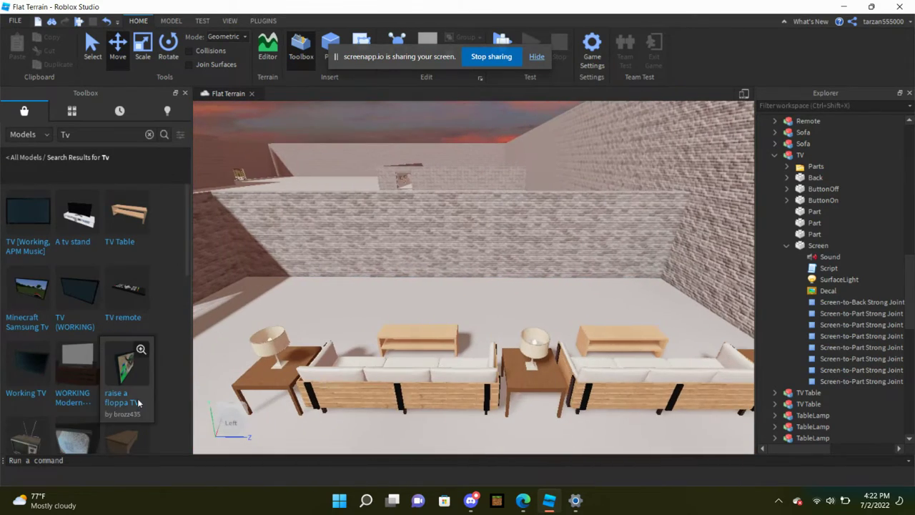
Step: Insert the TV SONY model on the brick wall facing the sofas
{"action": "scroll", "coordinate": [116, 315], "scroll_direction": "down", "scroll_amount": 3}
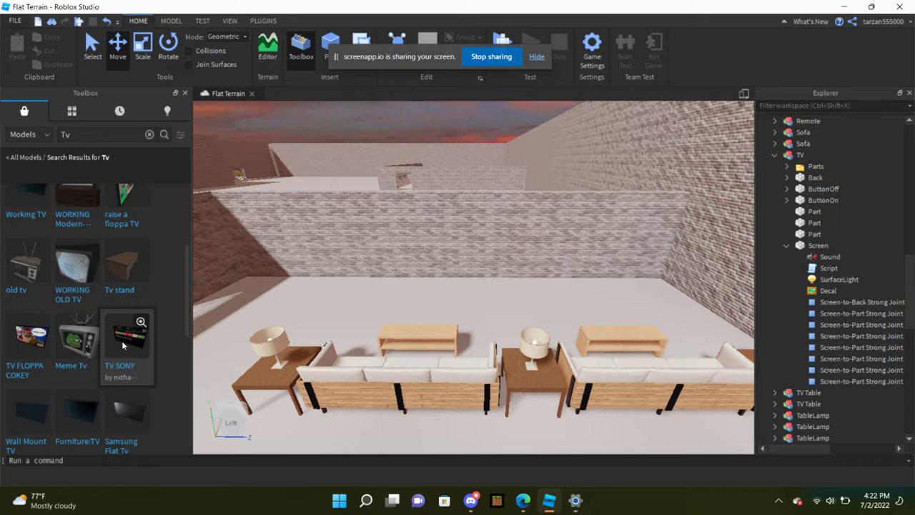
{"action": "left_click_drag", "start_coordinate": [442, 217], "coordinate": [459, 309]}
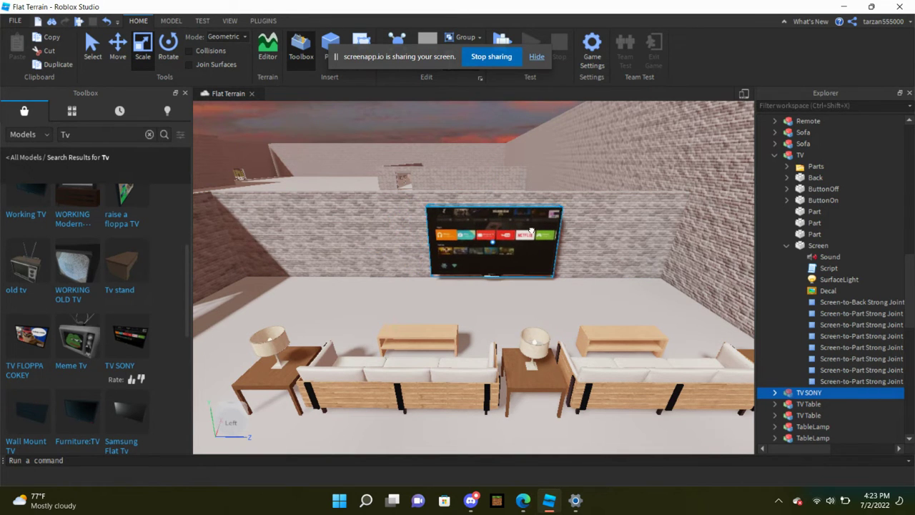
{"action": "scroll", "coordinate": [530, 230], "scroll_direction": "up", "scroll_amount": 5}
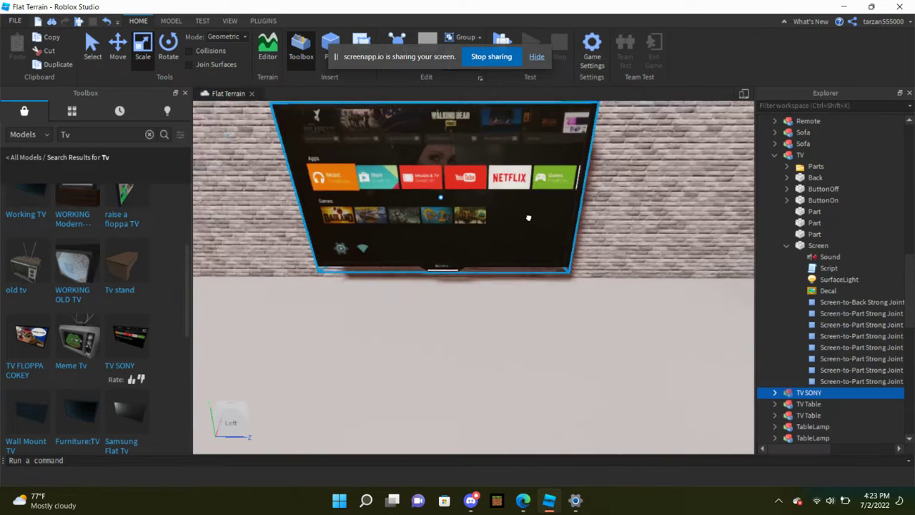
{"action": "scroll", "coordinate": [528, 217], "scroll_direction": "down", "scroll_amount": 5}
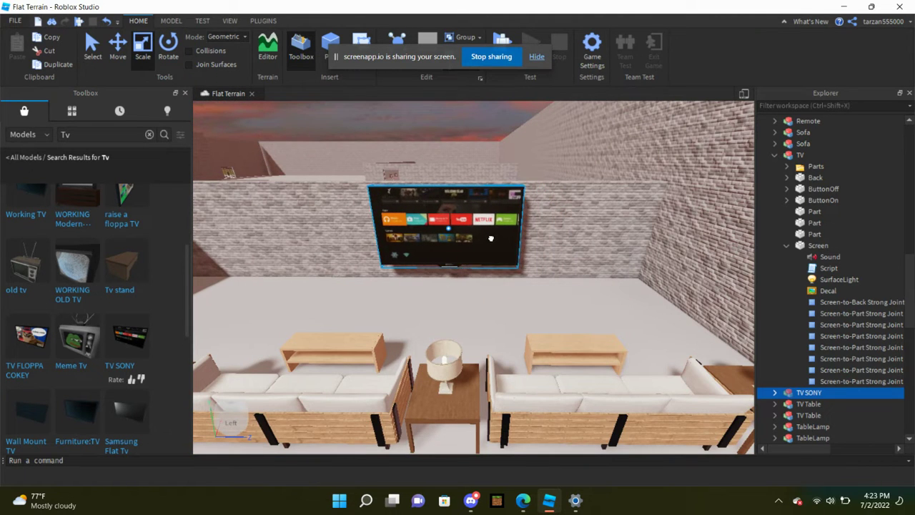
Step: Reposition the TV SONY along the wall and scale it slightly smaller
{"action": "left_click_drag", "start_coordinate": [491, 239], "coordinate": [479, 233]}
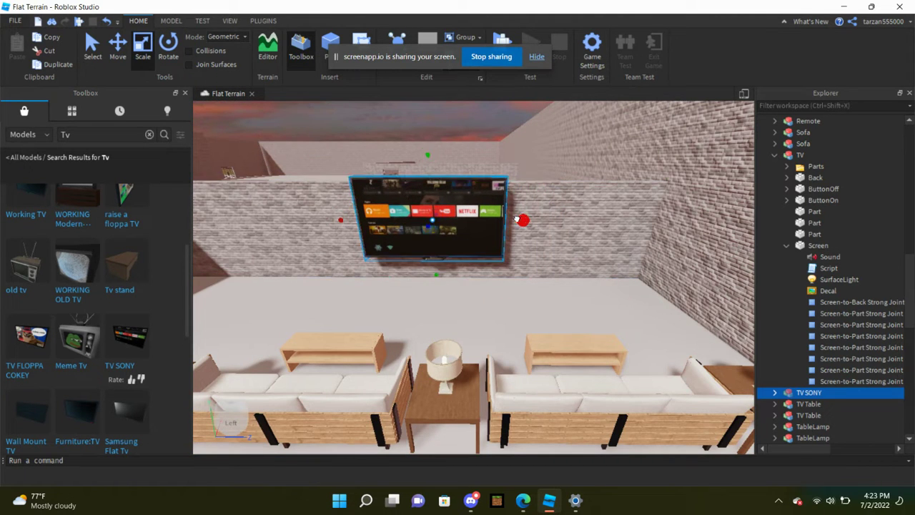
{"action": "left_click_drag", "start_coordinate": [472, 217], "coordinate": [489, 228]}
{"action": "scroll", "coordinate": [489, 227], "scroll_direction": "down", "scroll_amount": 3}
{"action": "scroll", "coordinate": [495, 152], "scroll_direction": "up", "scroll_amount": 6}
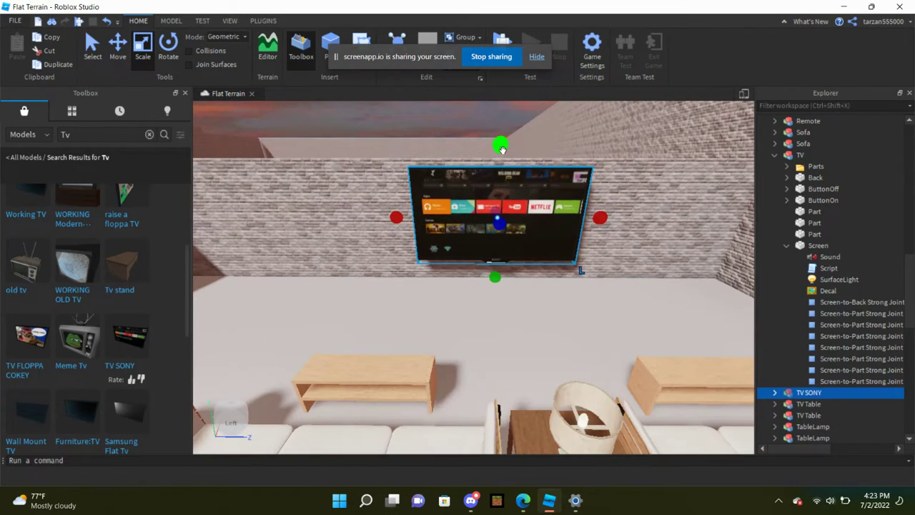
{"action": "left_click_drag", "start_coordinate": [501, 148], "coordinate": [500, 158]}
{"action": "scroll", "coordinate": [496, 123], "scroll_direction": "down", "scroll_amount": 5}
{"action": "right_click_drag", "start_coordinate": [496, 123], "coordinate": [488, 104]}
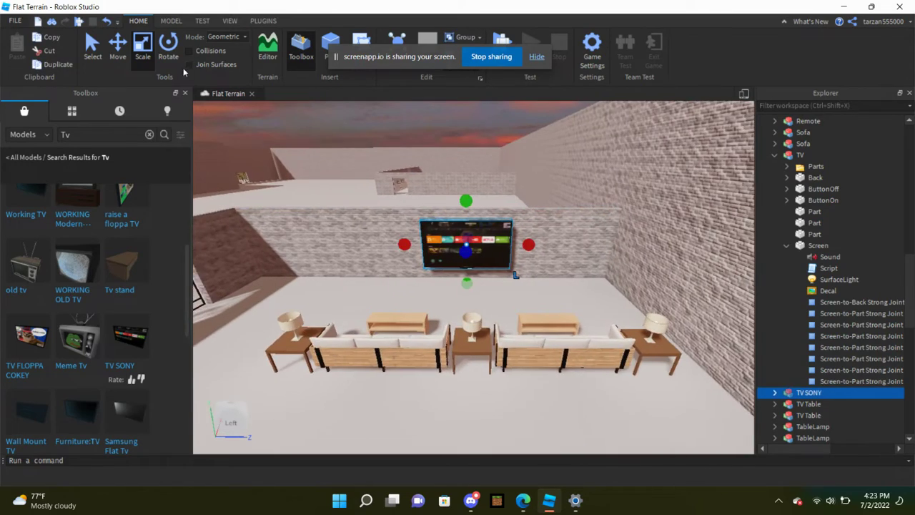
Step: Move the TV SONY along the wall to line it up with the lamp table between the two sofas
{"action": "key", "text": "w"}
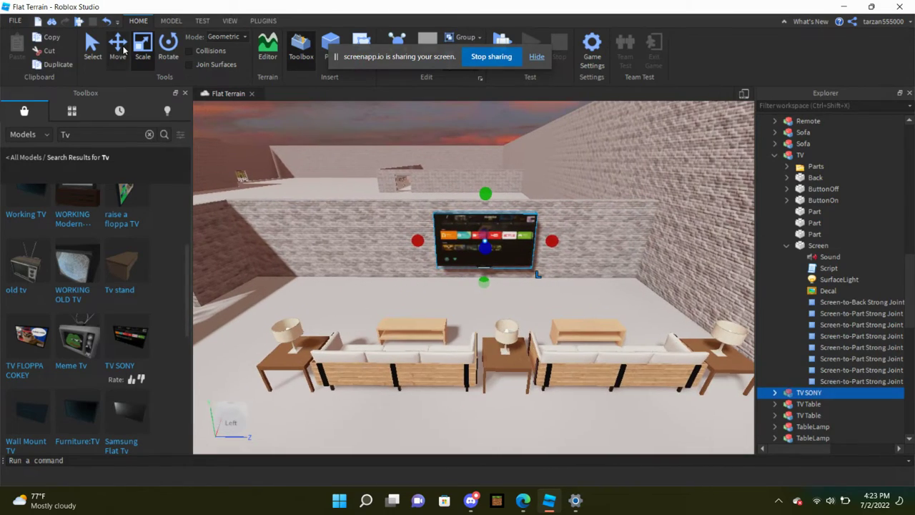
{"action": "key", "text": "d"}
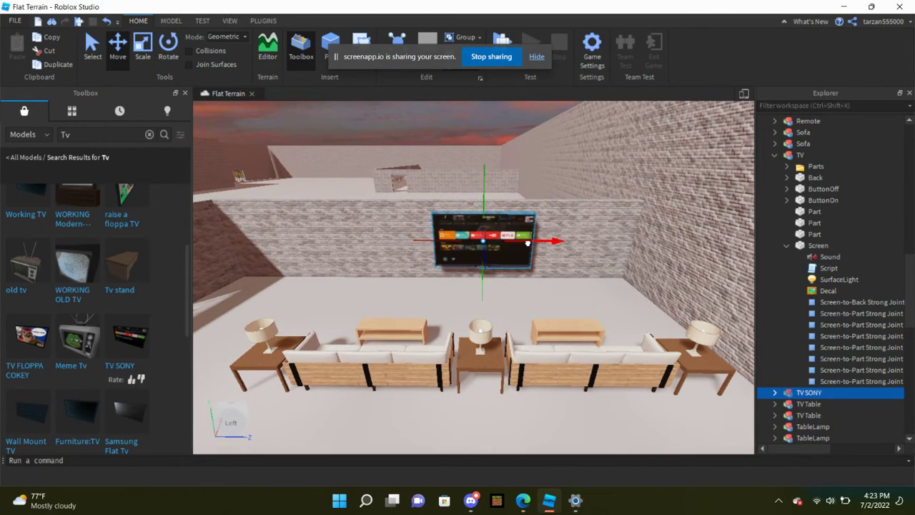
{"action": "key", "text": "s"}
{"action": "key", "text": "e"}
{"action": "left_click", "coordinate": [540, 241]}
{"action": "key", "text": "q"}
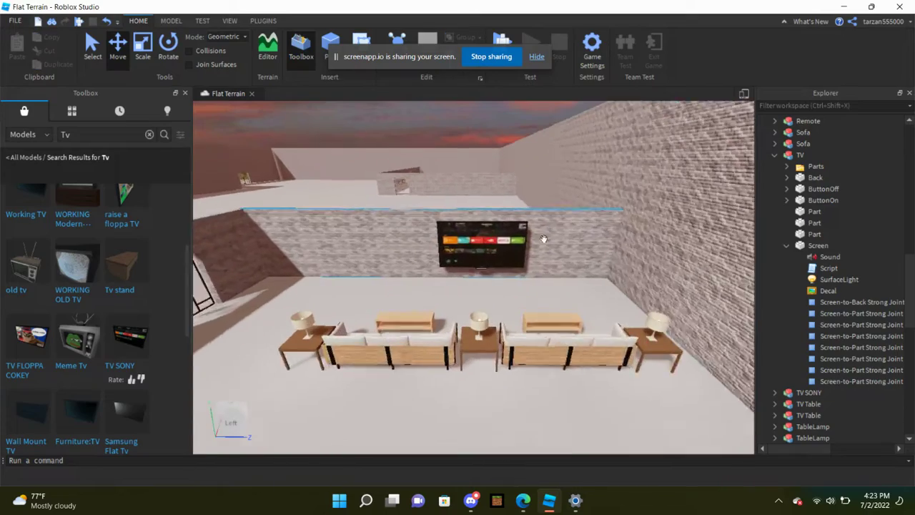
{"action": "key", "text": "w"}
{"action": "left_click", "coordinate": [458, 257]}
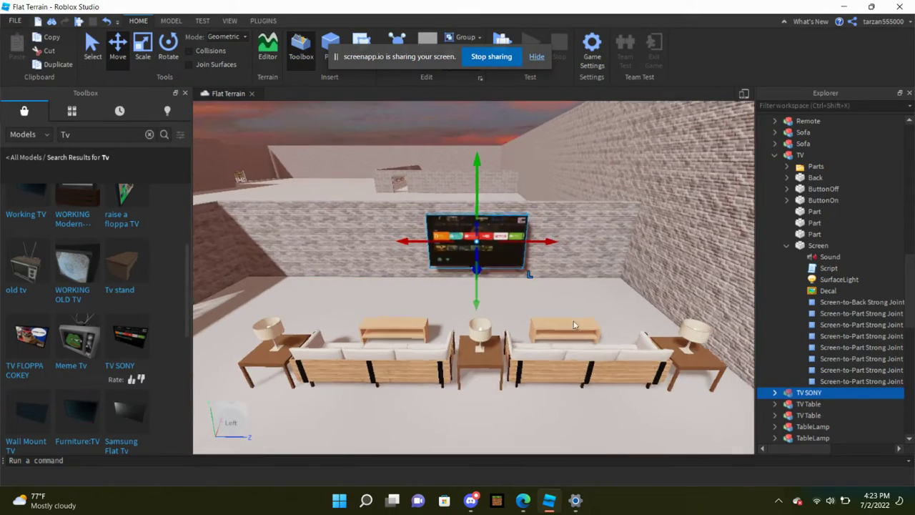
{"action": "key", "text": "s"}
{"action": "left_click", "coordinate": [492, 106]}
{"action": "key", "text": "w"}
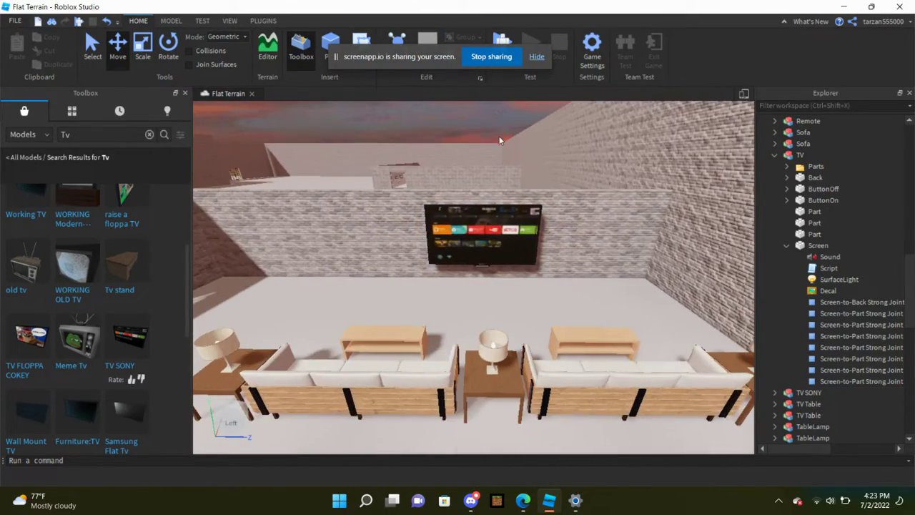
{"action": "key", "text": "s"}
{"action": "key", "text": "e"}
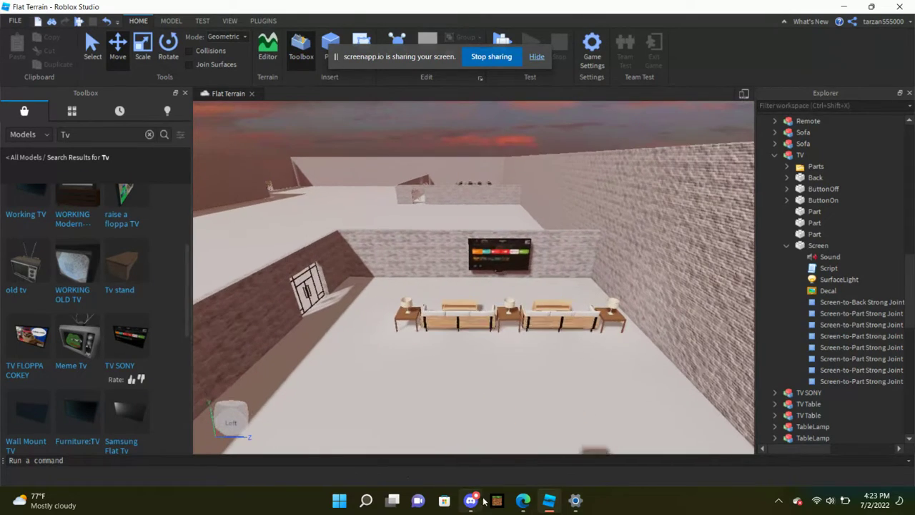
Step: Check the general channel in Discord and return to the Flat Terrain place in Roblox Studio
{"action": "left_click", "coordinate": [472, 501]}
{"action": "mouse_move", "coordinate": [553, 505]}
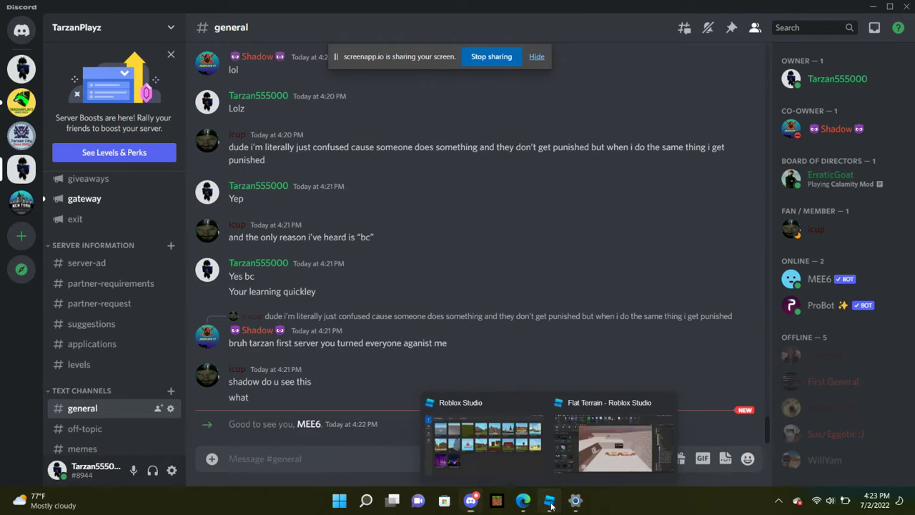
{"action": "left_click", "coordinate": [464, 442]}
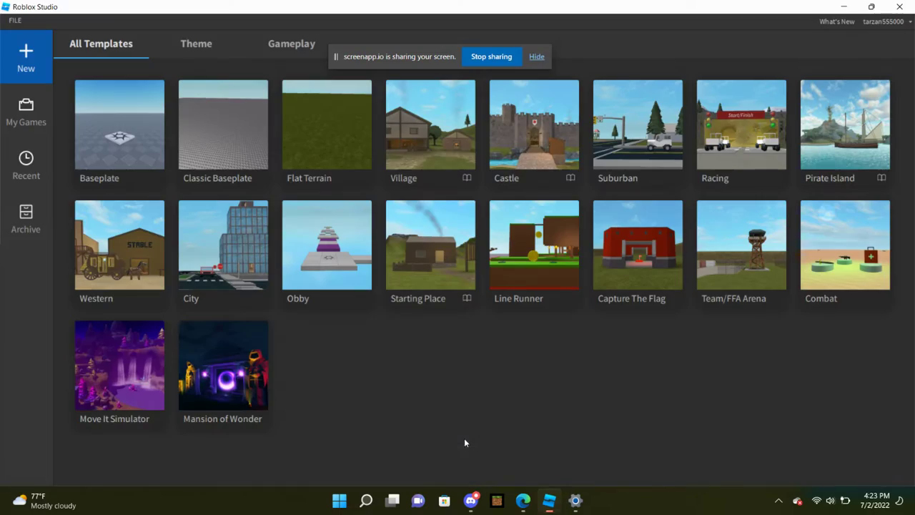
{"action": "mouse_move", "coordinate": [551, 501]}
{"action": "left_click", "coordinate": [602, 445]}
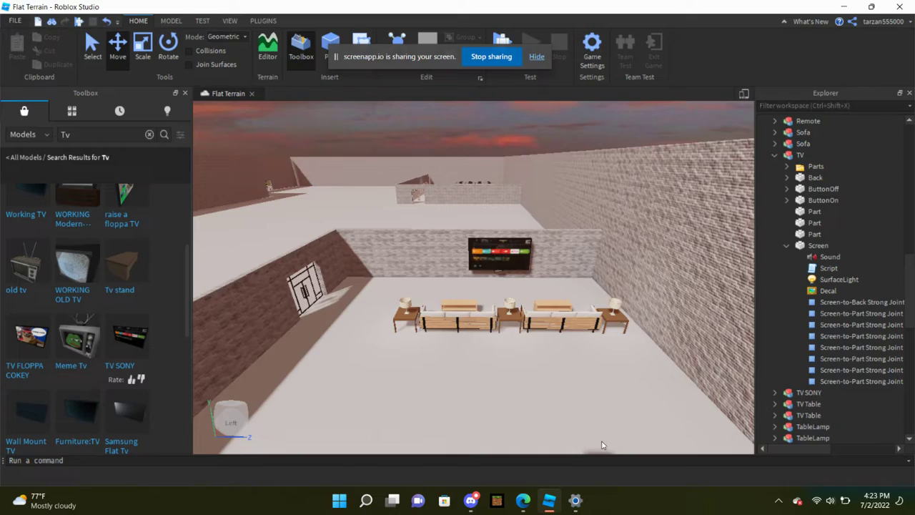
Step: Select the wooden counter nearest the room's corner together with its two coffee makers and cup stacks
{"action": "right_click_drag", "start_coordinate": [449, 358], "coordinate": [495, 297]}
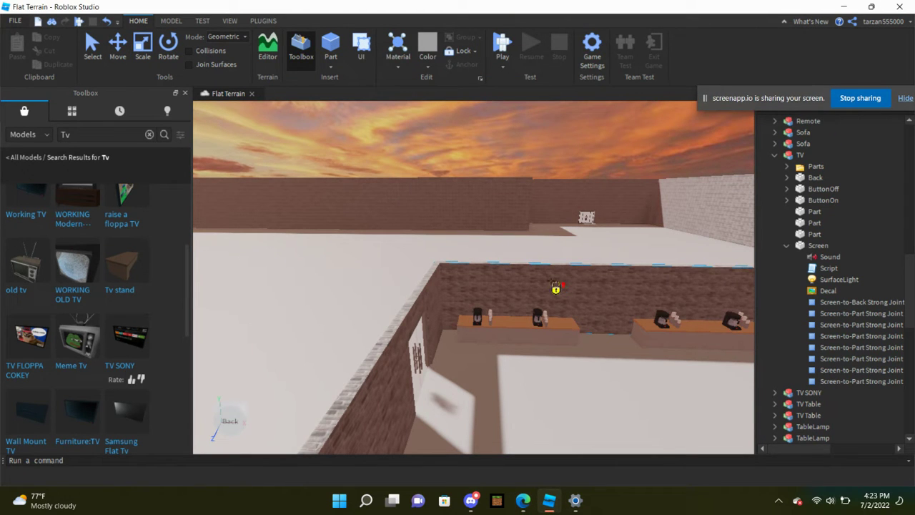
{"action": "left_click_drag", "start_coordinate": [517, 345], "coordinate": [617, 359]}
{"action": "left_click", "coordinate": [529, 339]}
{"action": "scroll", "coordinate": [524, 334], "scroll_direction": "up", "scroll_amount": 6}
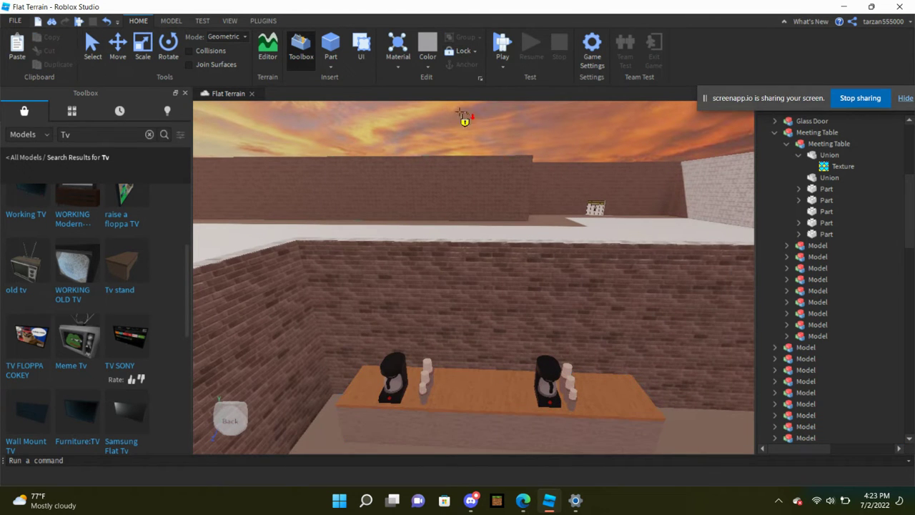
{"action": "scroll", "coordinate": [396, 283], "scroll_direction": "down", "scroll_amount": 5}
{"action": "left_click_drag", "start_coordinate": [384, 350], "coordinate": [599, 404]}
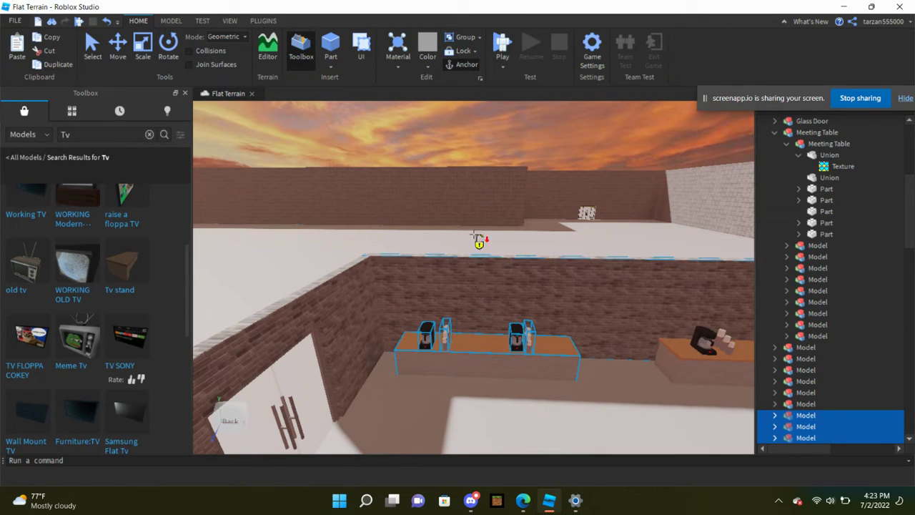
{"action": "scroll", "coordinate": [492, 276], "scroll_direction": "down", "scroll_amount": 3}
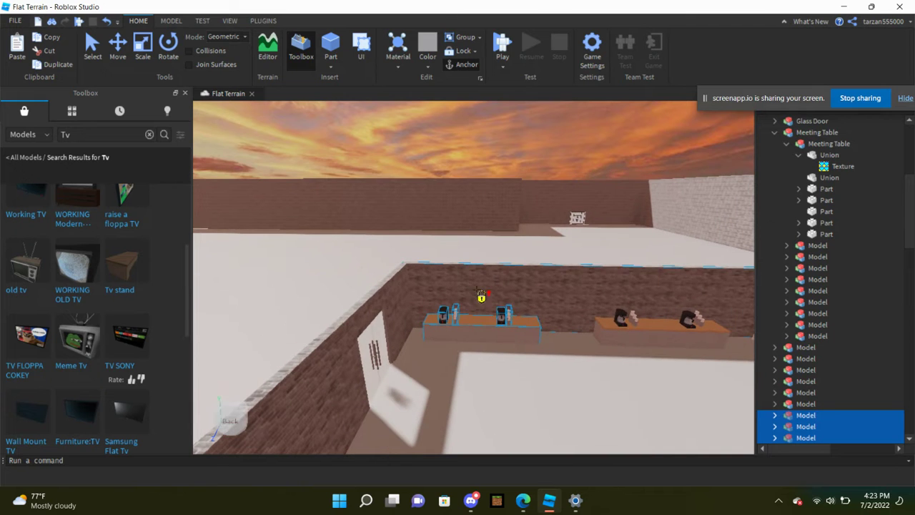
Step: Place a copy of the coffee counter against the brick wall in the corner of the meeting room
{"action": "right_click_drag", "start_coordinate": [550, 237], "coordinate": [408, 188]}
{"action": "left_click", "coordinate": [548, 241]}
{"action": "left_click", "coordinate": [391, 202]}
{"action": "key", "text": "f"}
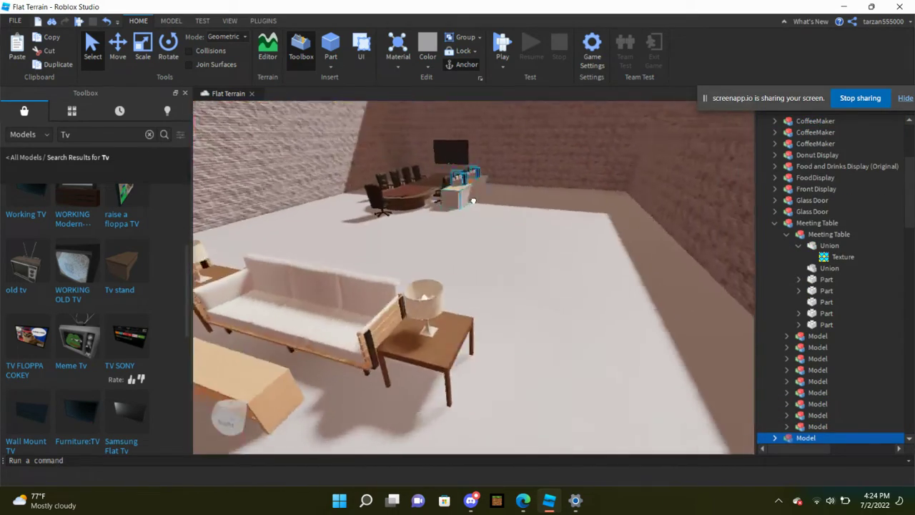
{"action": "right_click_drag", "start_coordinate": [473, 201], "coordinate": [481, 251]}
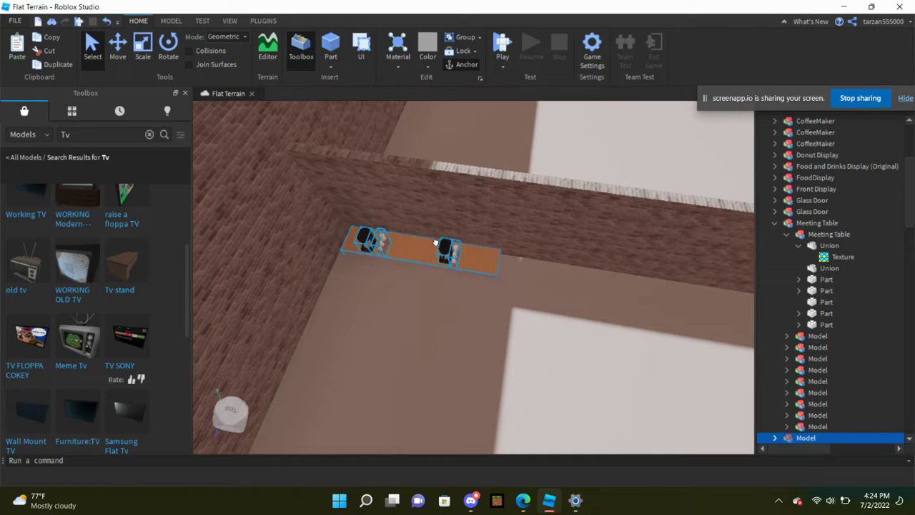
{"action": "right_click_drag", "start_coordinate": [464, 254], "coordinate": [477, 304]}
{"action": "left_click", "coordinate": [478, 309]}
Step: Search the toolbox models for "registation table"
{"action": "scroll", "coordinate": [477, 305], "scroll_direction": "down", "scroll_amount": 3}
{"action": "scroll", "coordinate": [477, 310], "scroll_direction": "up", "scroll_amount": 10}
{"action": "scroll", "coordinate": [547, 147], "scroll_direction": "down", "scroll_amount": 10}
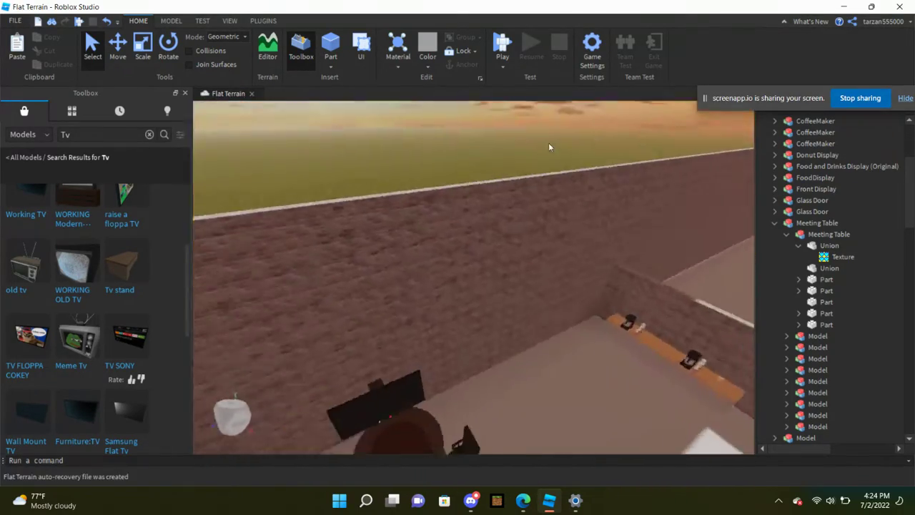
{"action": "scroll", "coordinate": [548, 147], "scroll_direction": "down", "scroll_amount": 5}
{"action": "scroll", "coordinate": [472, 279], "scroll_direction": "up", "scroll_amount": 3}
{"action": "left_click", "coordinate": [110, 135]}
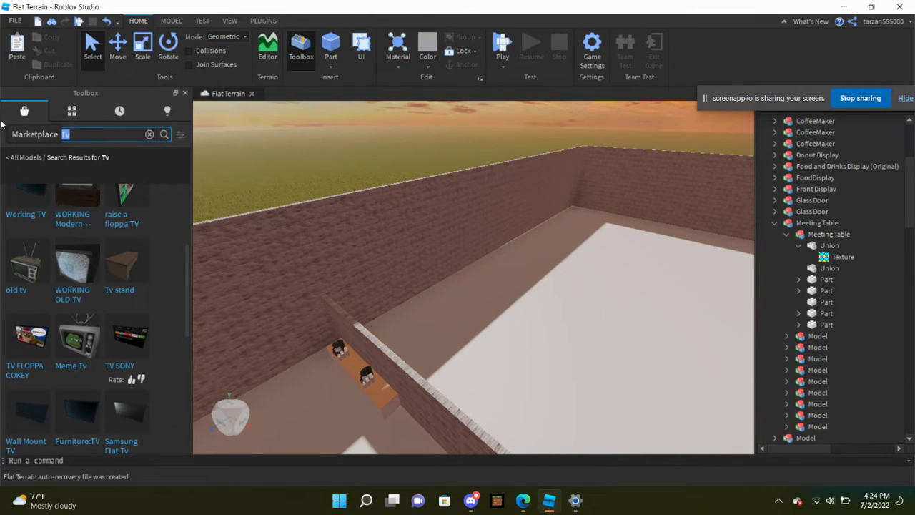
{"action": "right_click_drag", "start_coordinate": [443, 126], "coordinate": [445, 130]}
{"action": "left_click", "coordinate": [122, 134]}
{"action": "type", "text": "re"}
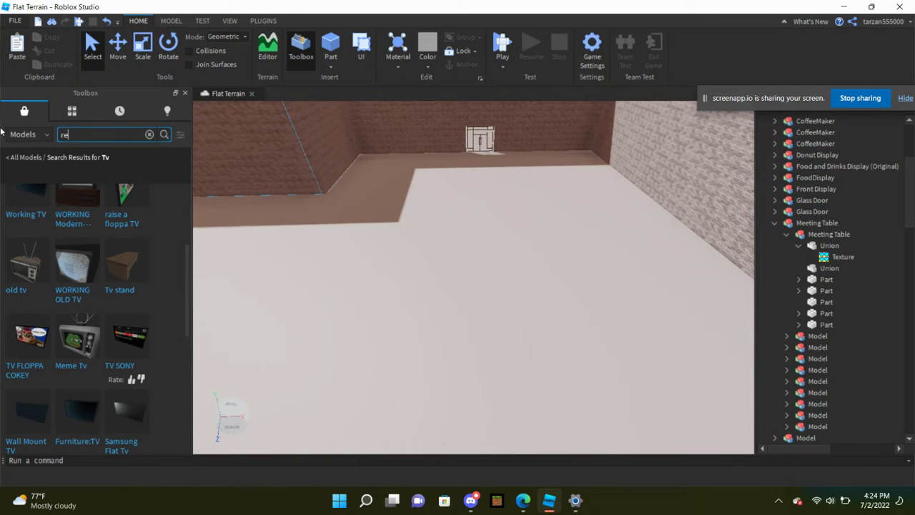
{"action": "type", "text": "gistation tab"}
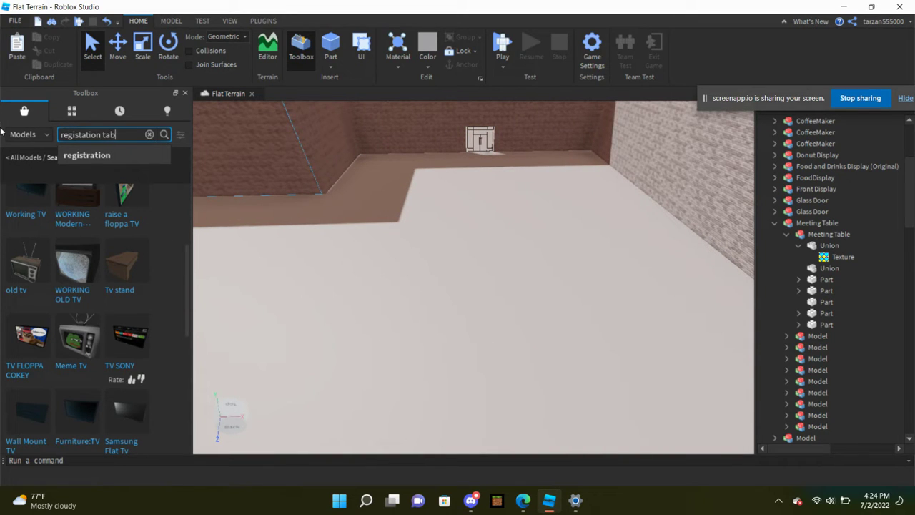
{"action": "type", "text": "le"}
{"action": "key", "text": "Return"}
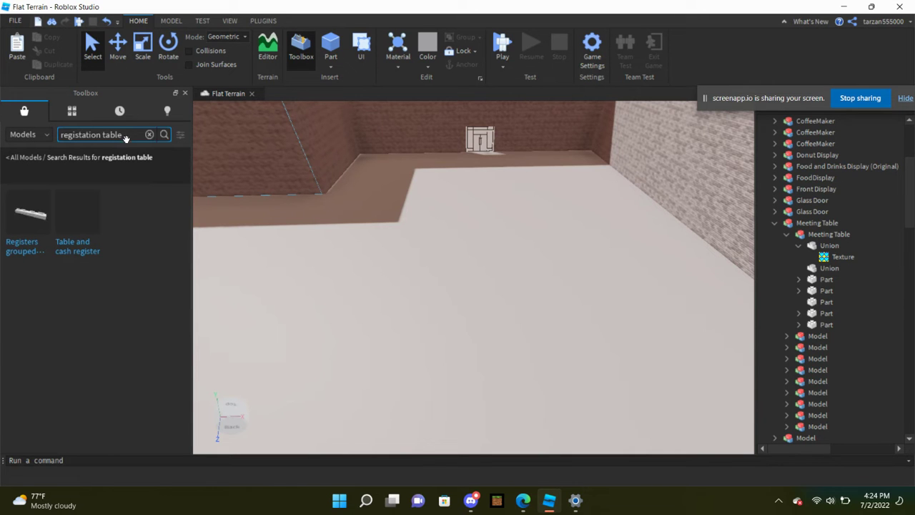
Step: Try out the grouped registers model in the large empty room and delete it
{"action": "left_click_drag", "start_coordinate": [18, 227], "coordinate": [610, 271]}
{"action": "scroll", "coordinate": [533, 261], "scroll_direction": "up", "scroll_amount": 3}
{"action": "right_click_drag", "start_coordinate": [533, 262], "coordinate": [506, 257]}
{"action": "scroll", "coordinate": [507, 257], "scroll_direction": "down", "scroll_amount": 5}
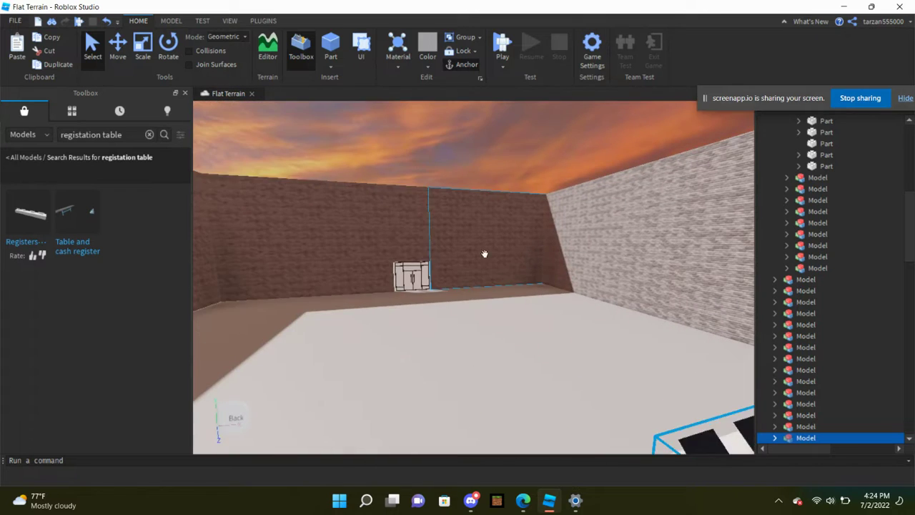
{"action": "key", "text": "Delete"}
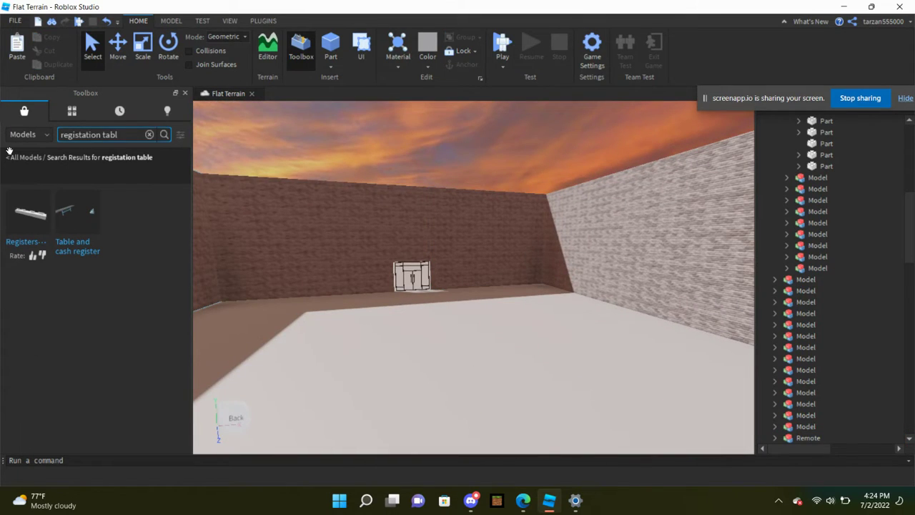
Step: Search the toolbox models for "check in desk"
{"action": "type", "text": "Checkin"}
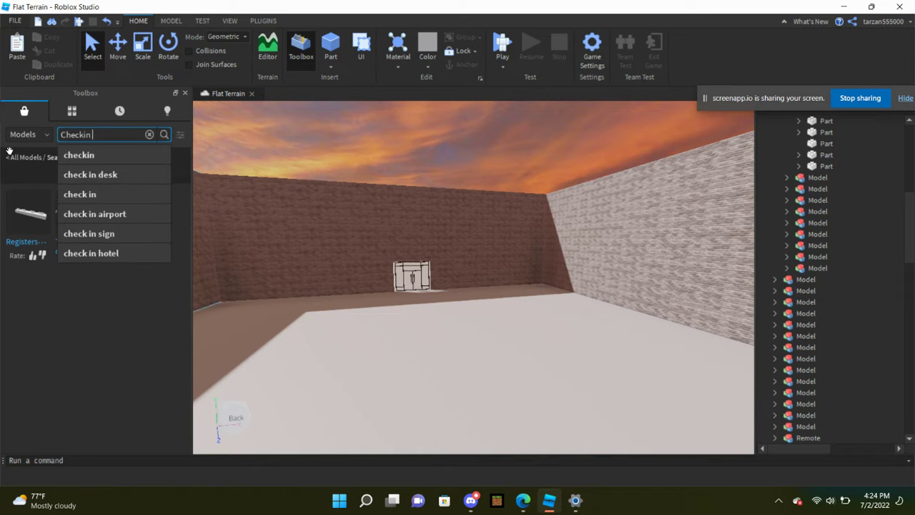
{"action": "left_click", "coordinate": [98, 155]}
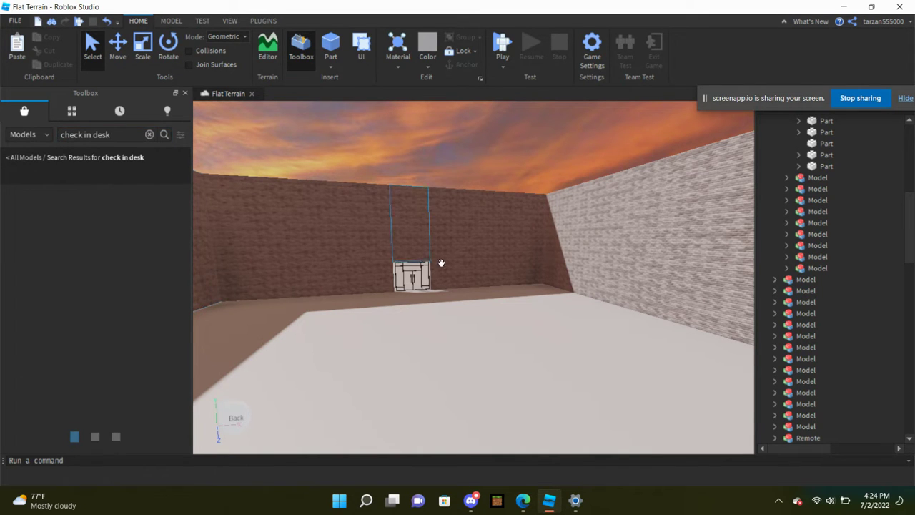
Step: Place the curved three-computer "check in desk" model on the floor of the large empty room and set its orientation
{"action": "right_click_drag", "start_coordinate": [444, 273], "coordinate": [444, 274]}
{"action": "scroll", "coordinate": [444, 274], "scroll_direction": "up", "scroll_amount": 3}
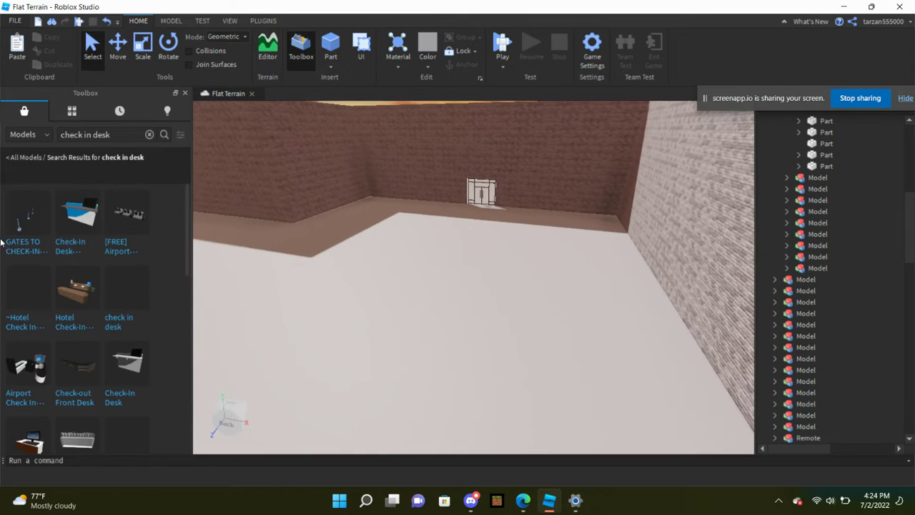
{"action": "mouse_move", "coordinate": [67, 233]}
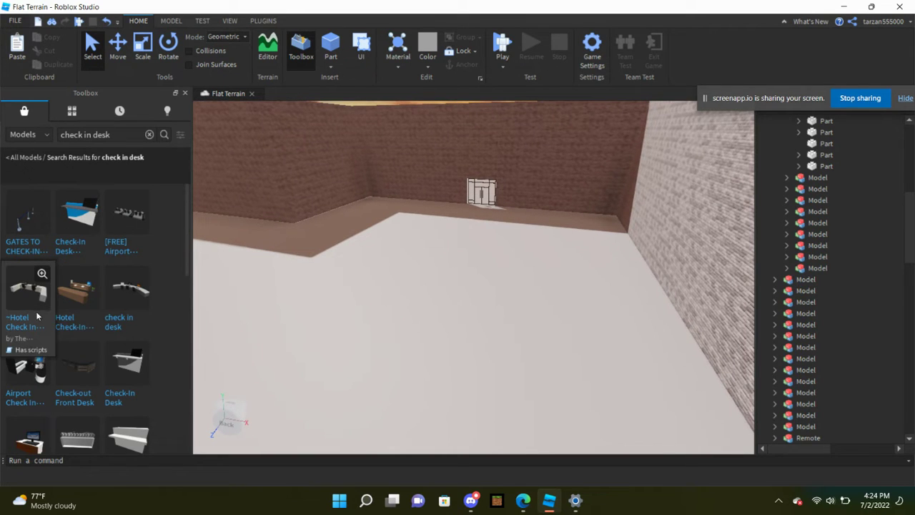
{"action": "left_click_drag", "start_coordinate": [472, 337], "coordinate": [460, 356]}
{"action": "key", "text": "ctrl+r"}
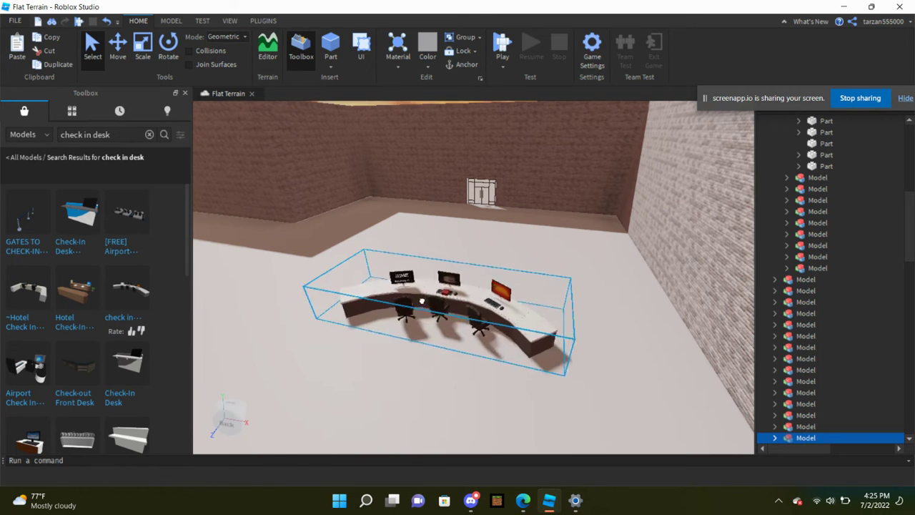
{"action": "mouse_move", "coordinate": [133, 296]}
{"action": "left_click_drag", "start_coordinate": [122, 297], "coordinate": [72, 336]}
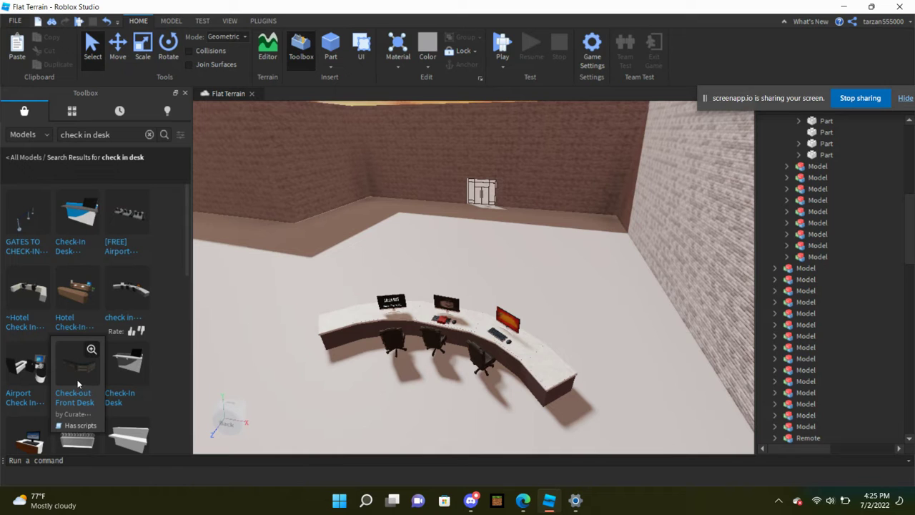
Step: Try out the Check-out Front Desk and other check-in desk models beside the curved desk and undo their insertion
{"action": "left_click_drag", "start_coordinate": [72, 373], "coordinate": [260, 309]}
{"action": "scroll", "coordinate": [73, 279], "scroll_direction": "down", "scroll_amount": 3}
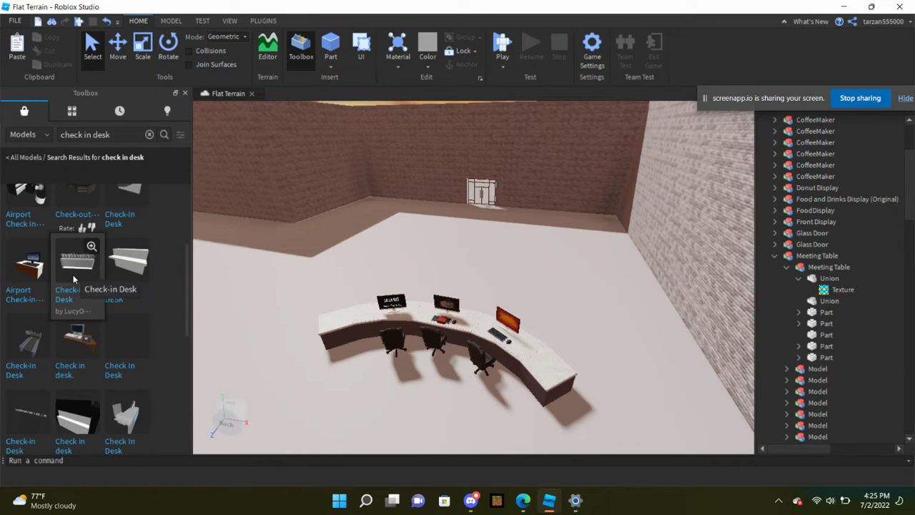
{"action": "left_click_drag", "start_coordinate": [335, 247], "coordinate": [279, 321]}
{"action": "key", "text": "ctrl+z"}
{"action": "scroll", "coordinate": [43, 300], "scroll_direction": "down", "scroll_amount": 2}
{"action": "left_click_drag", "start_coordinate": [271, 274], "coordinate": [28, 254]}
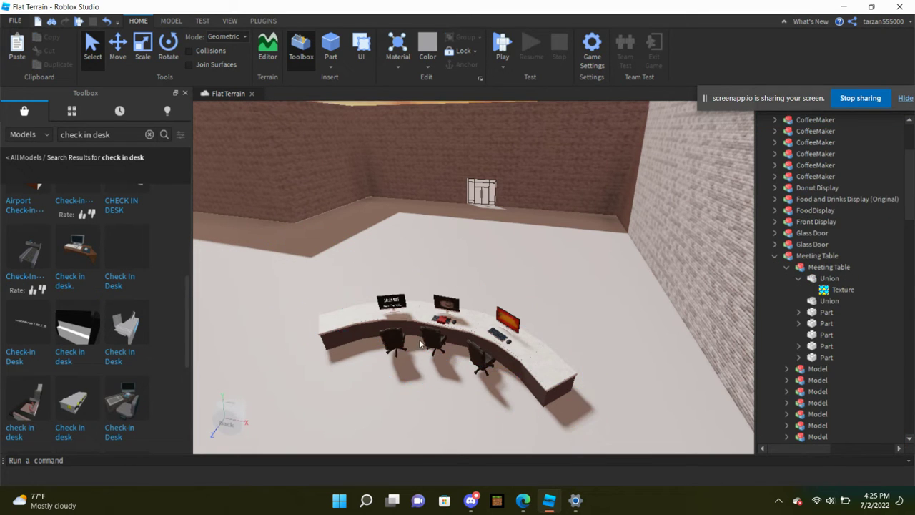
{"action": "left_click_drag", "start_coordinate": [66, 411], "coordinate": [358, 264]}
{"action": "key", "text": "ctrl+z"}
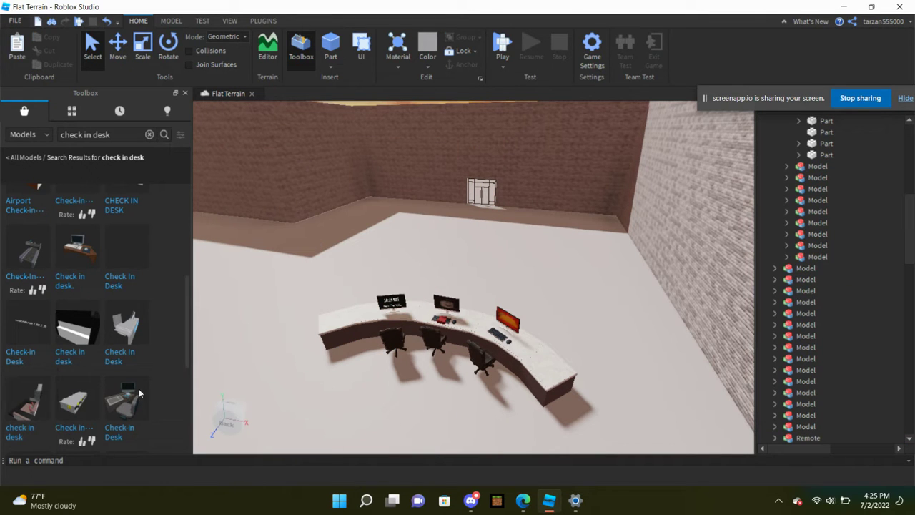
Step: Try out further check-in desk models from lower in the search results, removing each one again
{"action": "left_click_drag", "start_coordinate": [128, 339], "coordinate": [266, 329]}
{"action": "scroll", "coordinate": [63, 286], "scroll_direction": "down", "scroll_amount": 5}
{"action": "key", "text": "ctrl+z"}
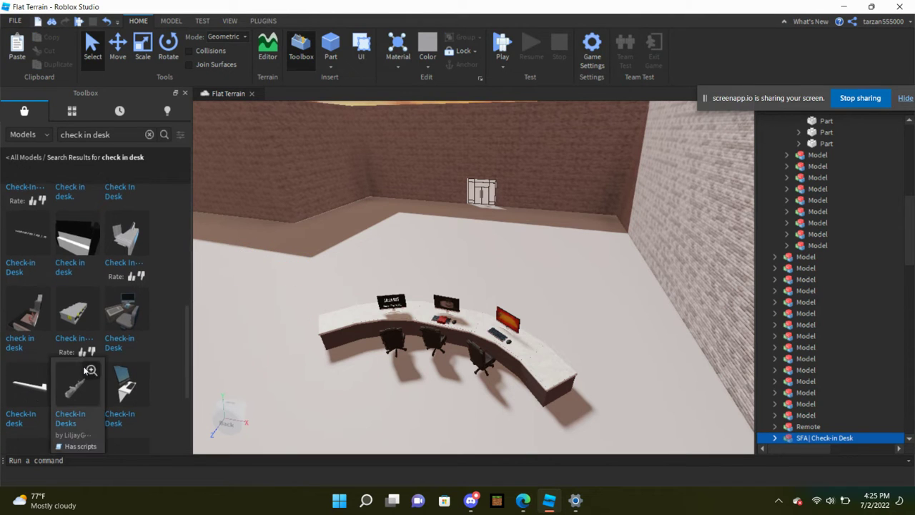
{"action": "left_click_drag", "start_coordinate": [63, 260], "coordinate": [111, 401]}
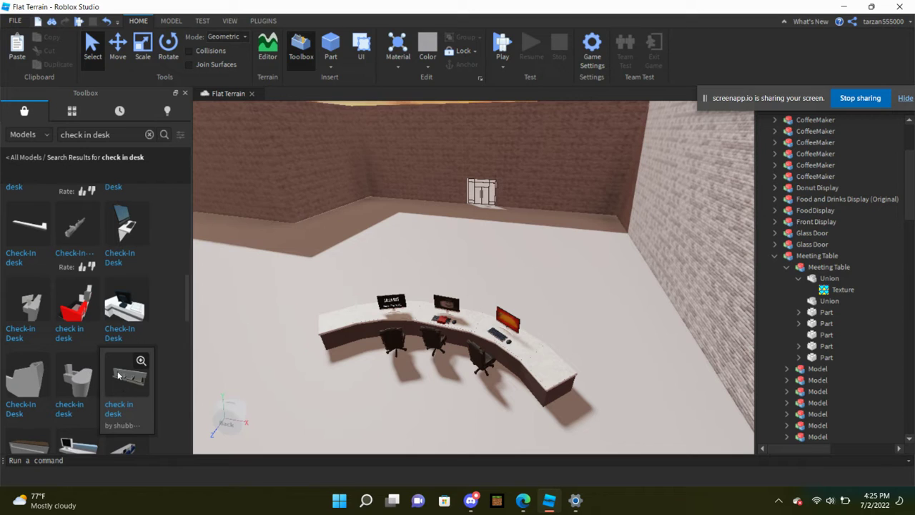
{"action": "scroll", "coordinate": [43, 386], "scroll_direction": "down", "scroll_amount": 2}
{"action": "left_click_drag", "start_coordinate": [16, 381], "coordinate": [199, 365]}
{"action": "scroll", "coordinate": [123, 383], "scroll_direction": "down", "scroll_amount": 2}
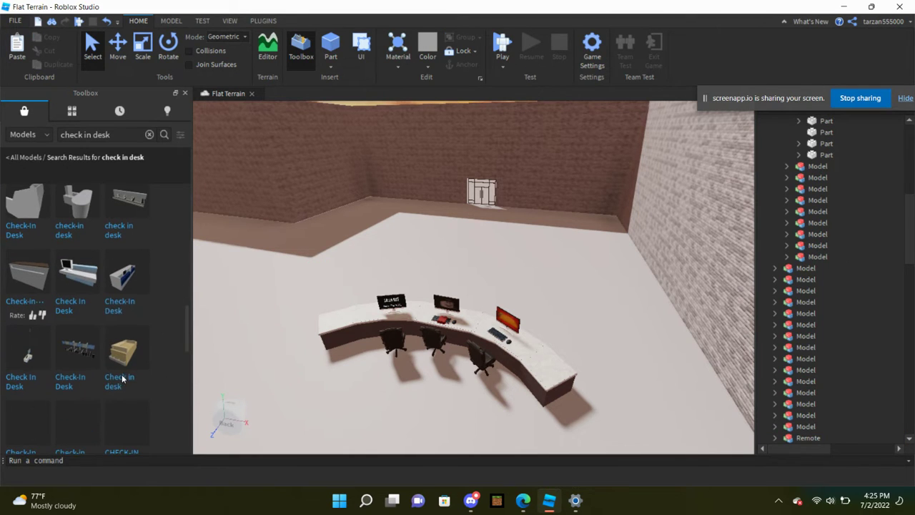
{"action": "left_click_drag", "start_coordinate": [123, 286], "coordinate": [418, 371]}
{"action": "scroll", "coordinate": [494, 388], "scroll_direction": "down", "scroll_amount": 5}
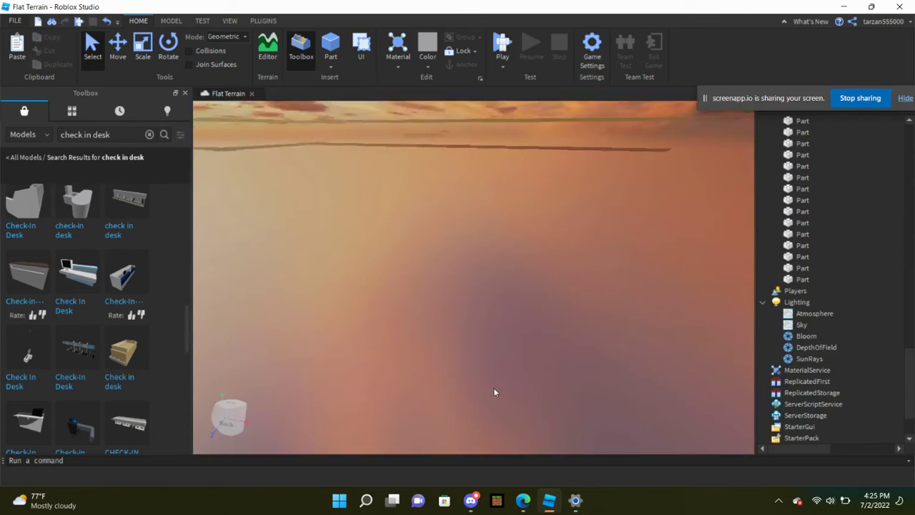
Step: Search the toolbox models for "Wall"
{"action": "left_click_drag", "start_coordinate": [492, 376], "coordinate": [462, 291]}
{"action": "right_click_drag", "start_coordinate": [462, 291], "coordinate": [462, 287]}
{"action": "scroll", "coordinate": [532, 106], "scroll_direction": "up", "scroll_amount": 5}
{"action": "scroll", "coordinate": [523, 134], "scroll_direction": "down", "scroll_amount": 5}
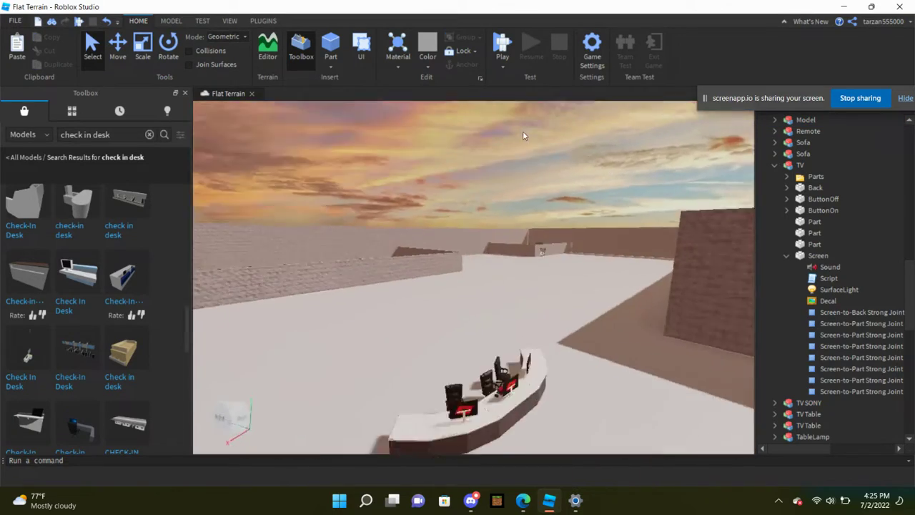
{"action": "scroll", "coordinate": [523, 134], "scroll_direction": "up", "scroll_amount": 4}
{"action": "scroll", "coordinate": [560, 270], "scroll_direction": "down", "scroll_amount": 4}
{"action": "scroll", "coordinate": [452, 356], "scroll_direction": "up", "scroll_amount": 3}
{"action": "right_click_drag", "start_coordinate": [452, 356], "coordinate": [452, 357]}
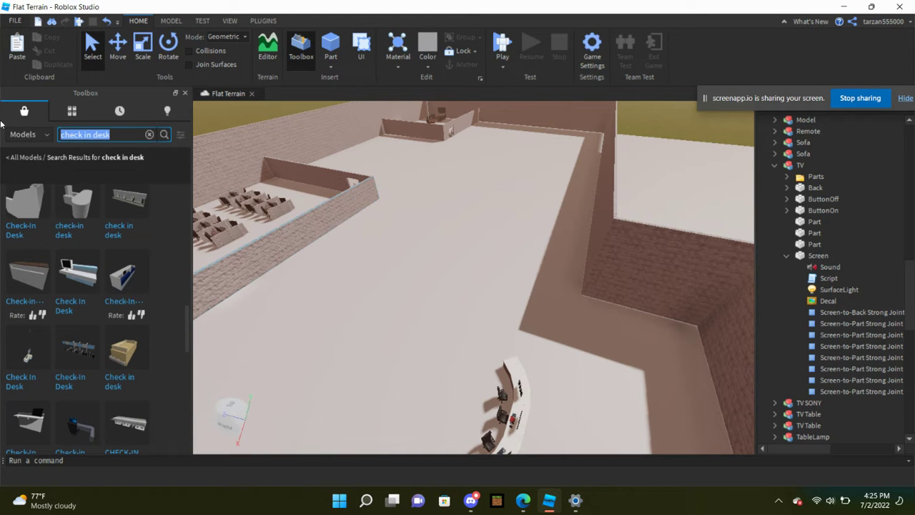
{"action": "type", "text": "W"}
{"action": "key", "text": "Return"}
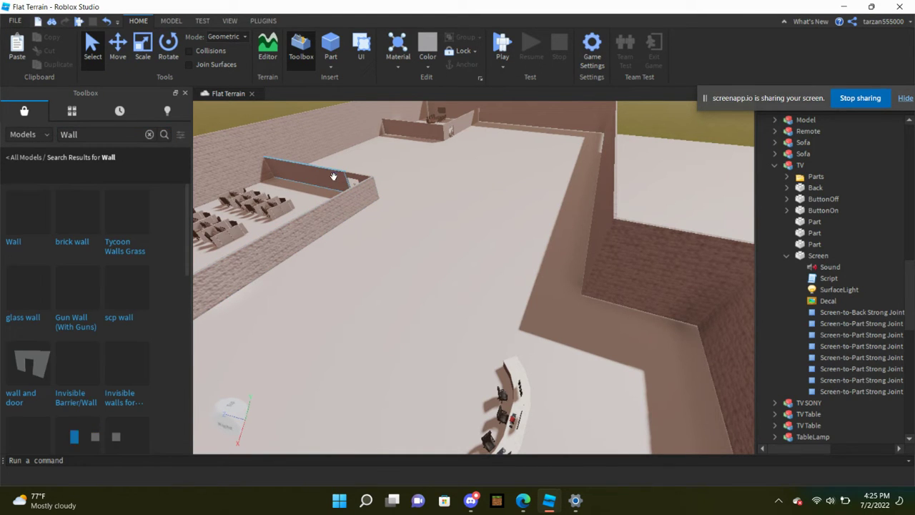
Step: Duplicate the office's end wall and place the copy in the hall, perpendicular to the office's long brick wall
{"action": "left_click", "coordinate": [319, 175]}
{"action": "key", "text": "ctrl+d"}
{"action": "left_click_drag", "start_coordinate": [310, 128], "coordinate": [479, 291]}
{"action": "scroll", "coordinate": [325, 195], "scroll_direction": "down", "scroll_amount": 3}
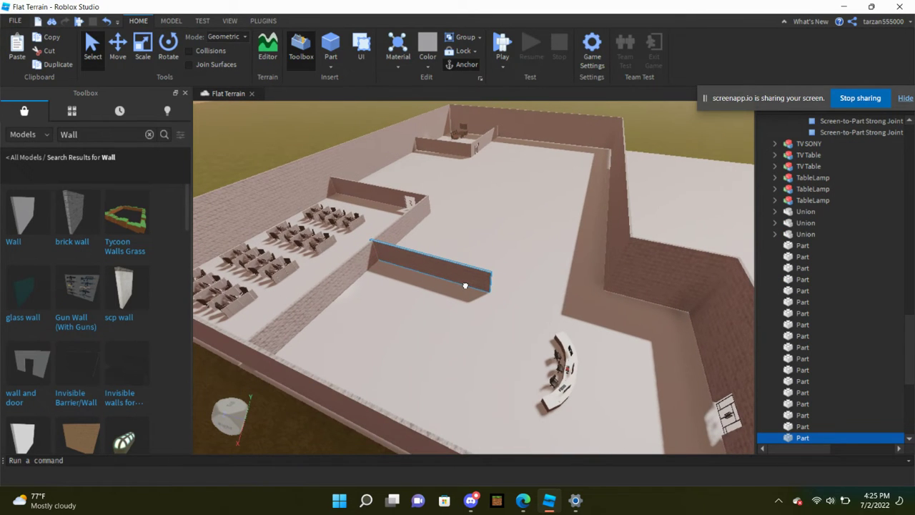
Step: Add another wall copy between the outer brick wall and the free end of the new wall, enclosing a room
{"action": "key", "text": "f"}
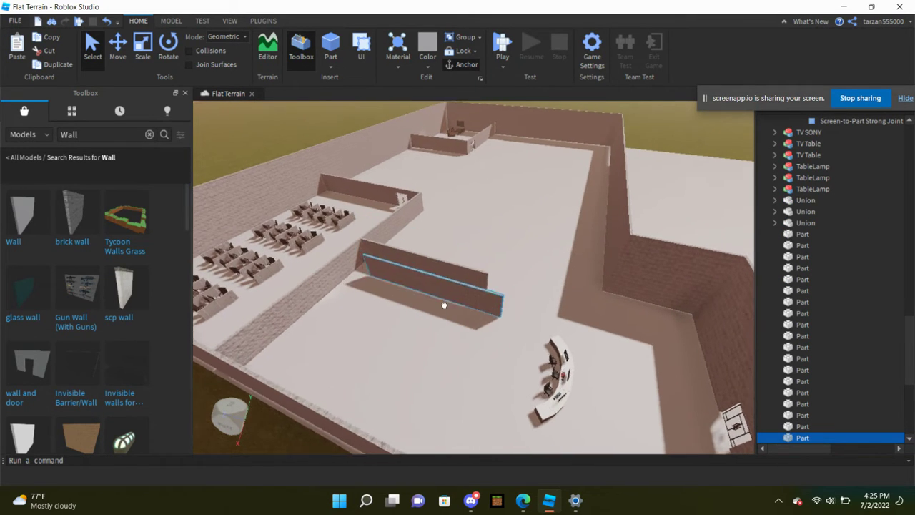
{"action": "left_click_drag", "start_coordinate": [505, 266], "coordinate": [498, 256]}
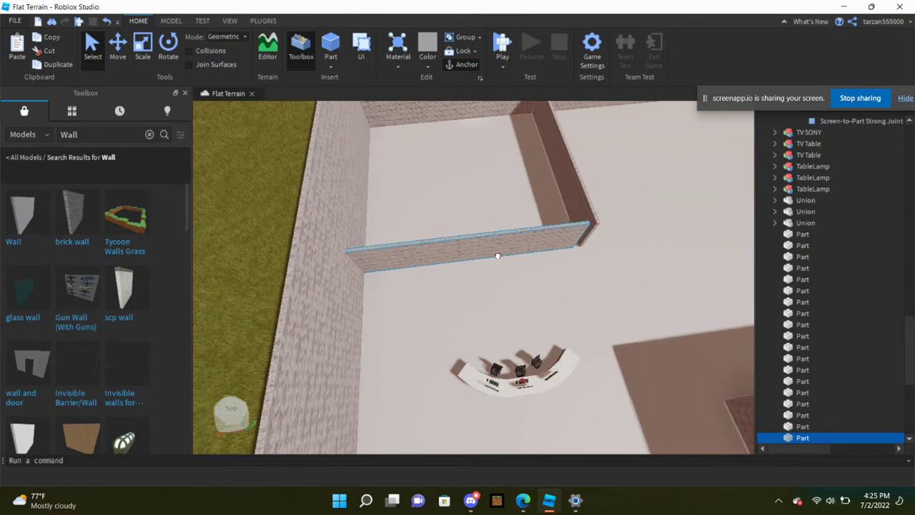
{"action": "right_click_drag", "start_coordinate": [496, 256], "coordinate": [429, 180]}
{"action": "key", "text": "s"}
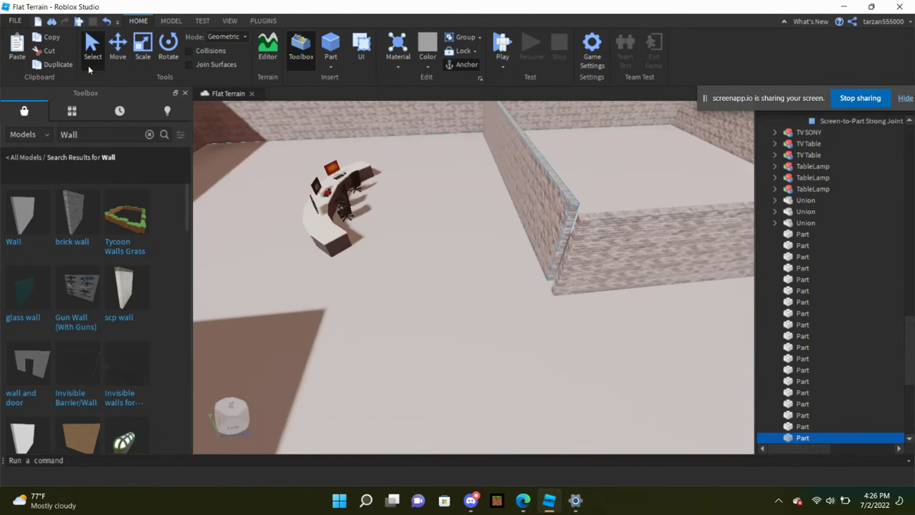
Step: Shorten the wall nearest the check-in desk, place a short copy at the room's corner and scale it to close the gap
{"action": "left_click", "coordinate": [143, 48]}
{"action": "right_click_drag", "start_coordinate": [468, 241], "coordinate": [531, 245]}
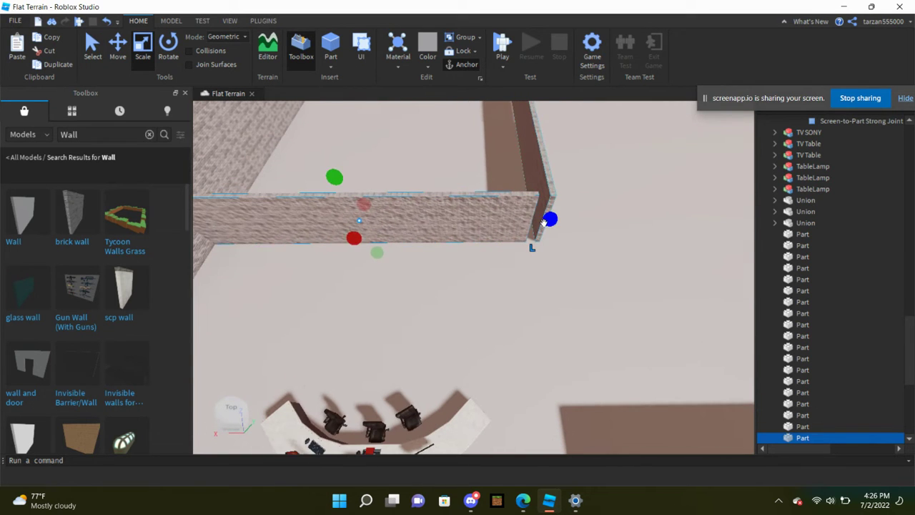
{"action": "left_click_drag", "start_coordinate": [545, 220], "coordinate": [429, 226]}
{"action": "right_click_drag", "start_coordinate": [439, 226], "coordinate": [514, 198]}
{"action": "left_click_drag", "start_coordinate": [517, 198], "coordinate": [492, 331]}
{"action": "scroll", "coordinate": [485, 343], "scroll_direction": "up", "scroll_amount": 5}
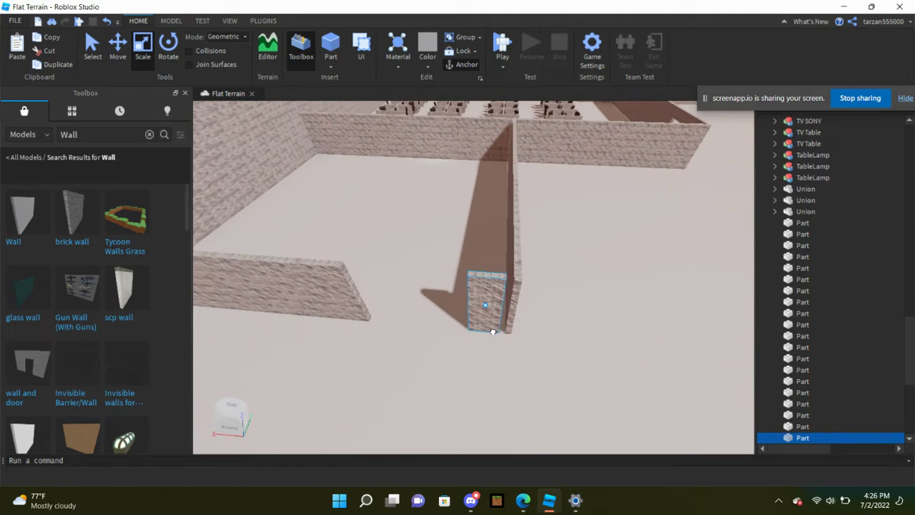
{"action": "scroll", "coordinate": [496, 333], "scroll_direction": "down", "scroll_amount": 3}
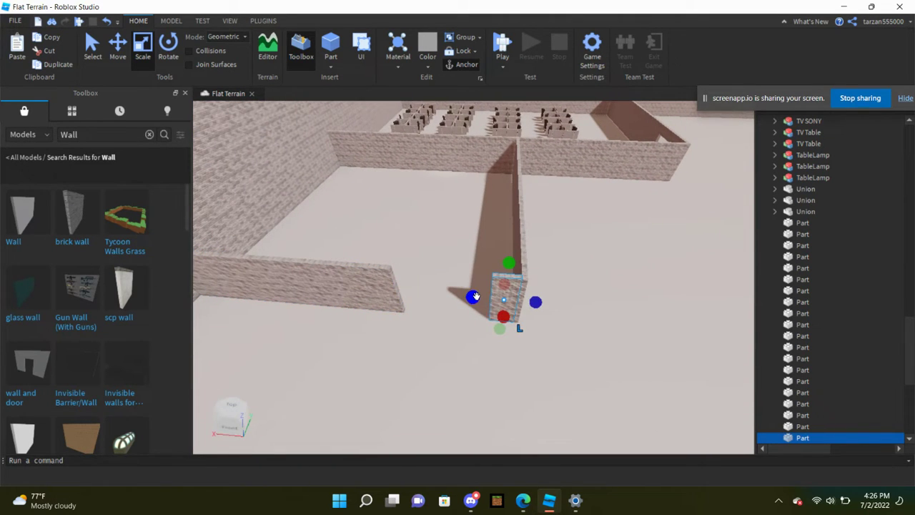
{"action": "left_click_drag", "start_coordinate": [476, 297], "coordinate": [392, 307]}
{"action": "key", "text": "d"}
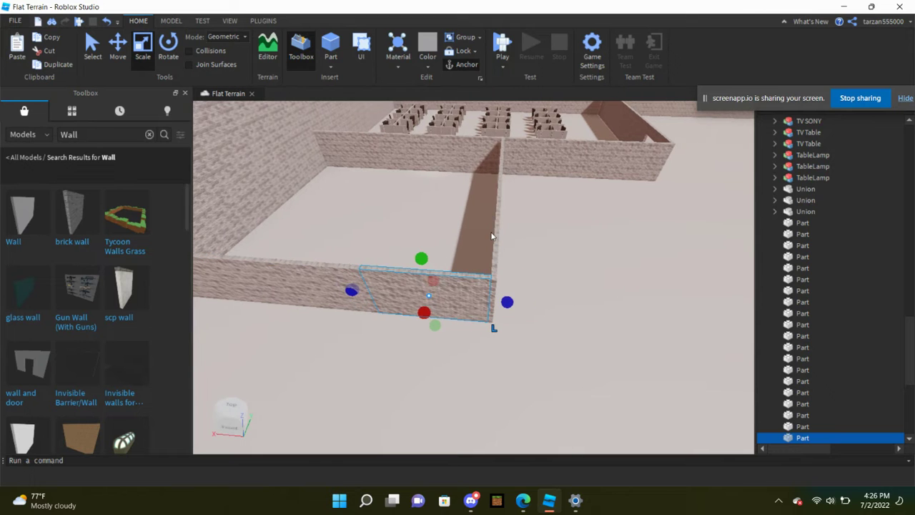
Step: Shorten the new room's front wall and place a short duplicate at its other corner, leaving a doorway gap between them
{"action": "left_click", "coordinate": [495, 236]}
{"action": "key", "text": "f"}
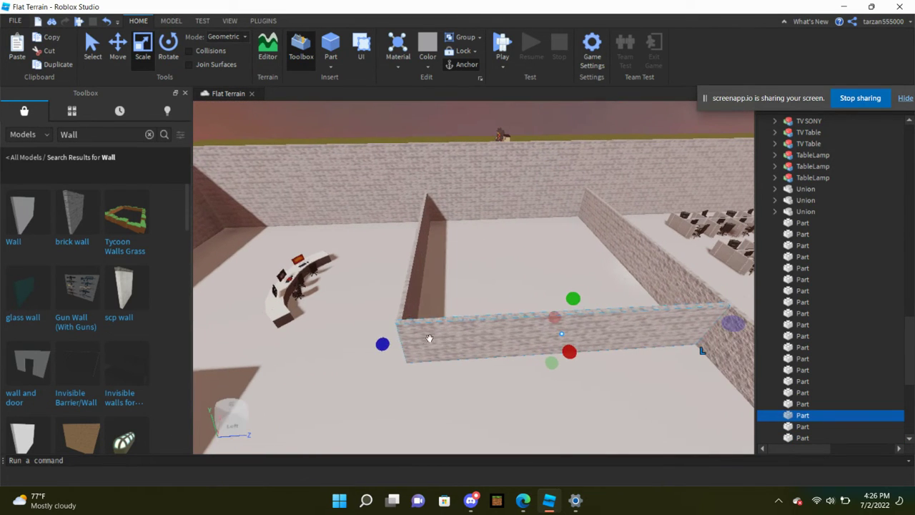
{"action": "left_click_drag", "start_coordinate": [384, 345], "coordinate": [476, 340]}
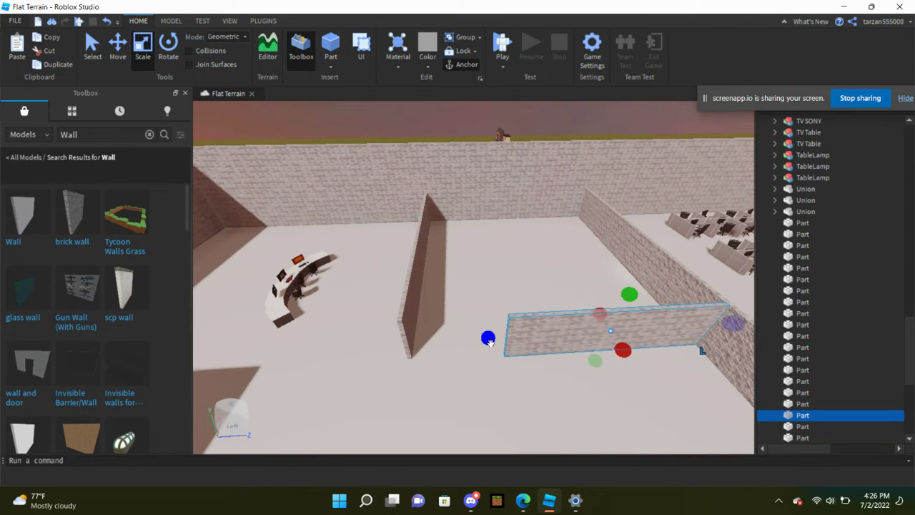
{"action": "key", "text": "ctrl+d"}
{"action": "left_click_drag", "start_coordinate": [565, 319], "coordinate": [408, 398]}
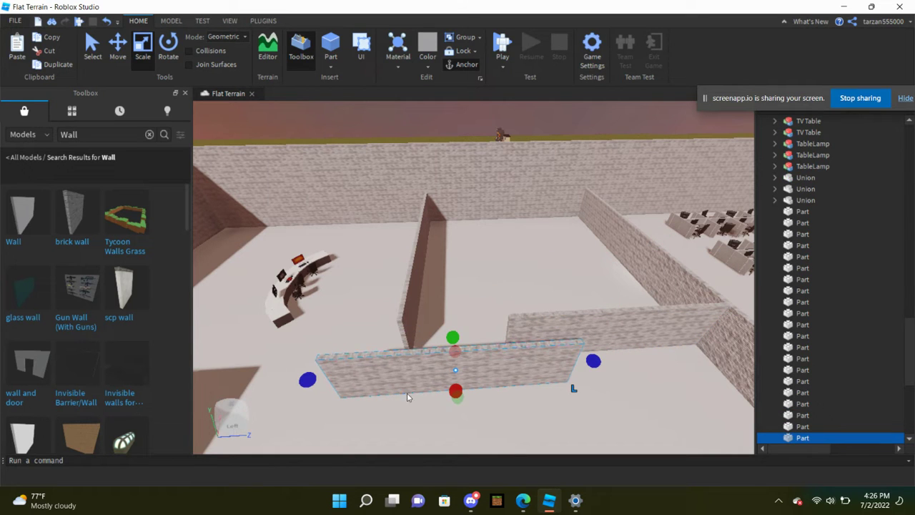
{"action": "left_click_drag", "start_coordinate": [323, 384], "coordinate": [481, 352]}
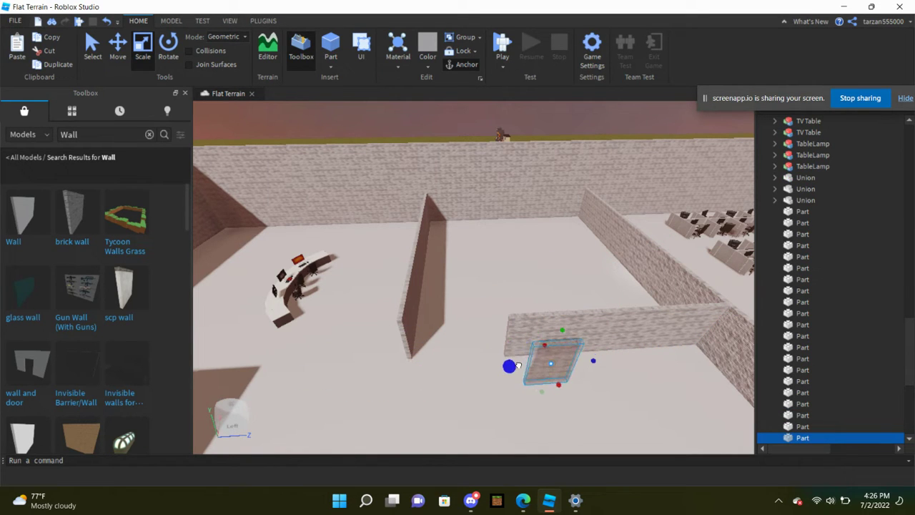
{"action": "left_click_drag", "start_coordinate": [563, 358], "coordinate": [419, 374]}
{"action": "right_click_drag", "start_coordinate": [460, 394], "coordinate": [460, 396]}
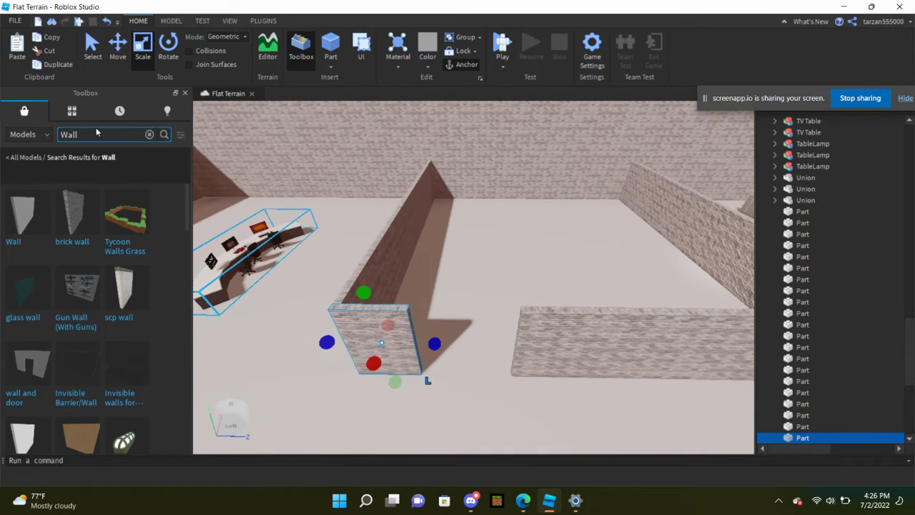
Step: Search the toolbox models for "Door"
{"action": "key", "text": "BackSpace"}
{"action": "key", "text": "BackSpace"}
{"action": "key", "text": "BackSpace"}
{"action": "key", "text": "BackSpace"}
{"action": "type", "text": "Door"}
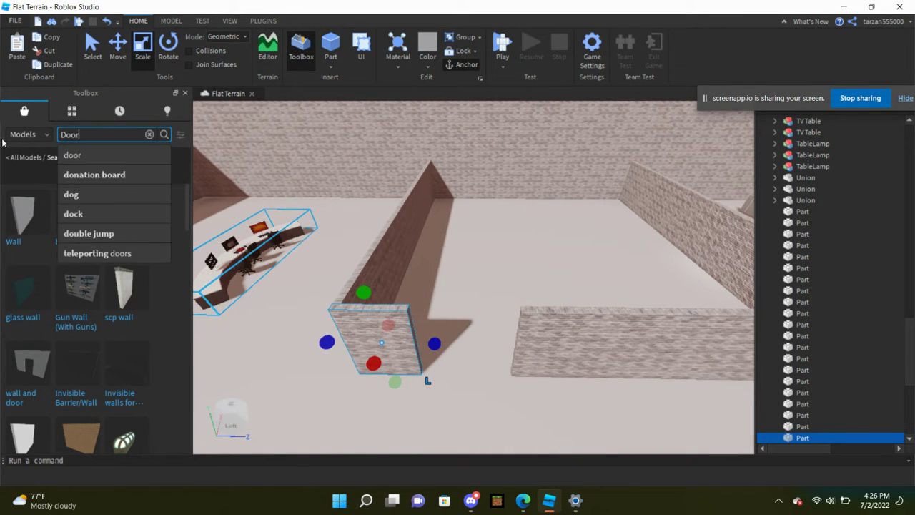
{"action": "key", "text": "Return"}
{"action": "left_click", "coordinate": [541, 258]}
{"action": "right_click_drag", "start_coordinate": [541, 258], "coordinate": [542, 259]}
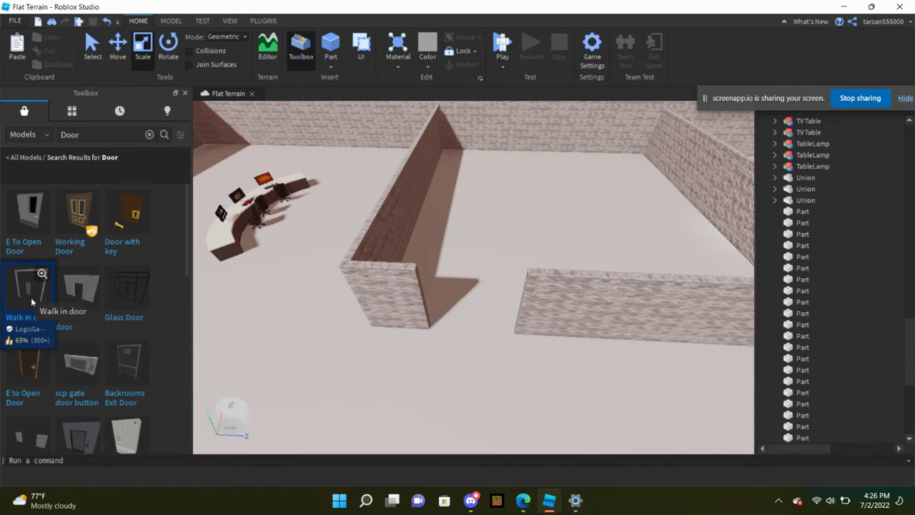
Step: Try out the Backrooms Exit Door in the doorway gap, remove it and insert the E To Open Door there
{"action": "left_click_drag", "start_coordinate": [451, 321], "coordinate": [461, 329]}
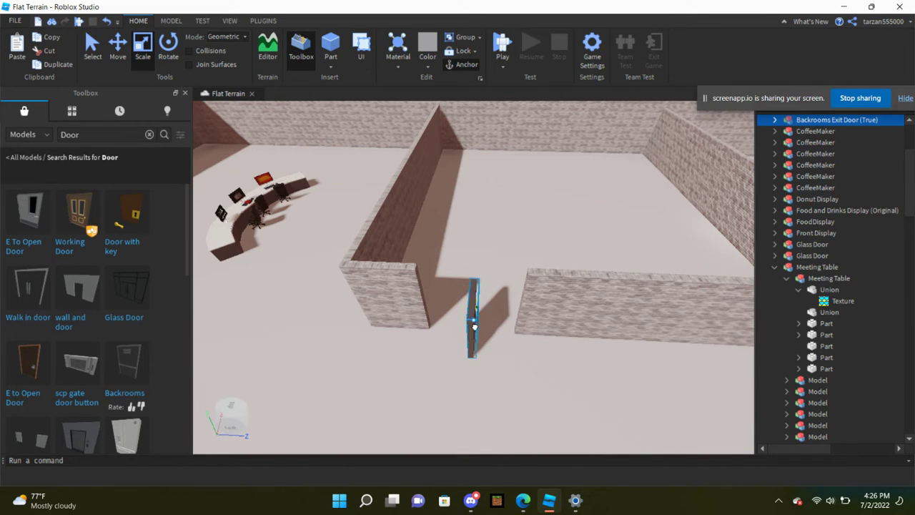
{"action": "left_click_drag", "start_coordinate": [465, 327], "coordinate": [85, 408]}
{"action": "scroll", "coordinate": [93, 399], "scroll_direction": "down", "scroll_amount": 2}
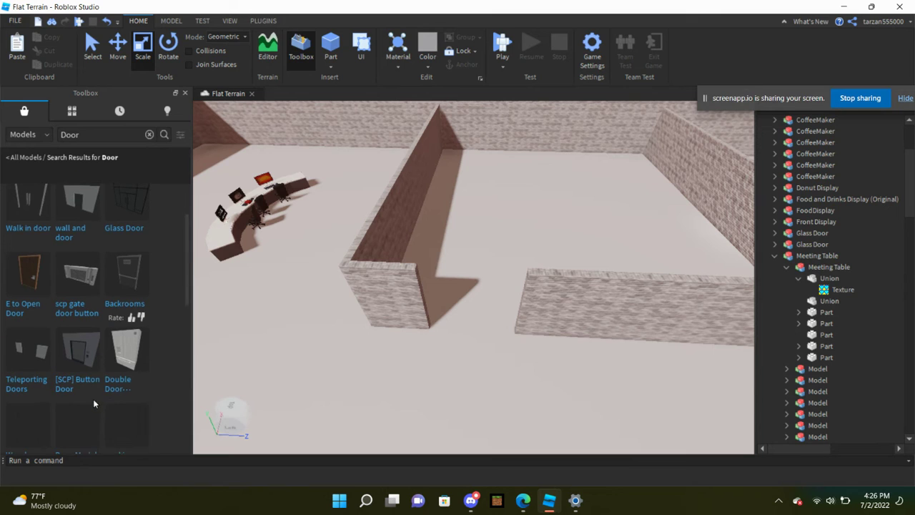
{"action": "scroll", "coordinate": [57, 433], "scroll_direction": "up", "scroll_amount": 2}
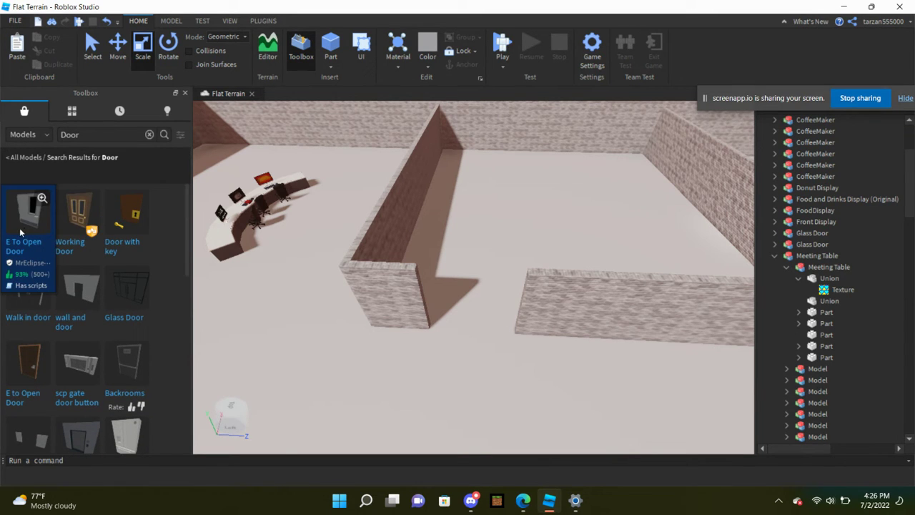
{"action": "left_click_drag", "start_coordinate": [23, 225], "coordinate": [489, 334]}
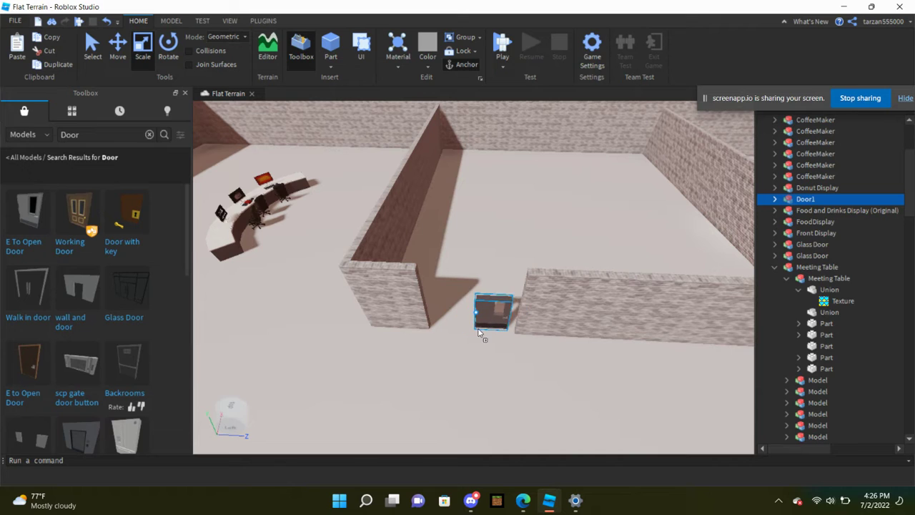
Step: Place a wall copy across the doorway gap and scale its width to fit between the two front wall pieces
{"action": "left_click", "coordinate": [541, 296]}
{"action": "left_click_drag", "start_coordinate": [499, 306], "coordinate": [501, 342]}
{"action": "key", "text": "f"}
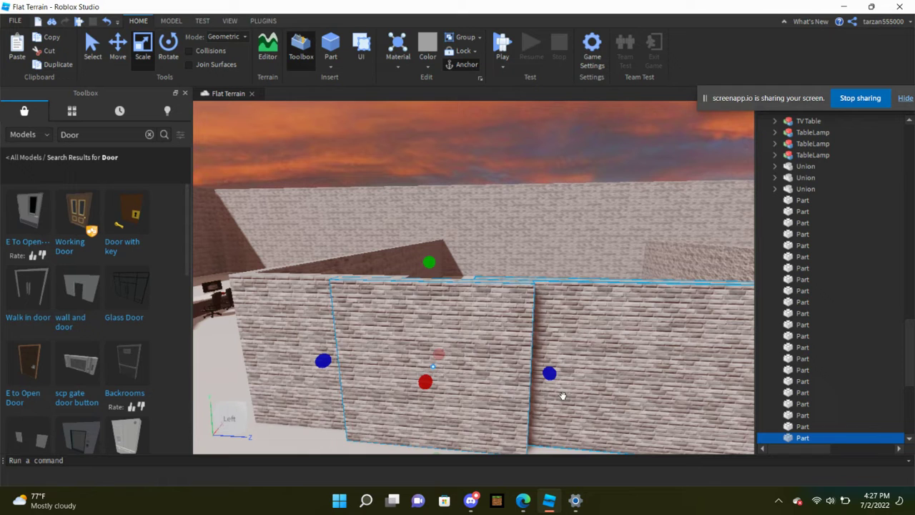
{"action": "left_click_drag", "start_coordinate": [536, 374], "coordinate": [494, 364]}
{"action": "key", "text": "a"}
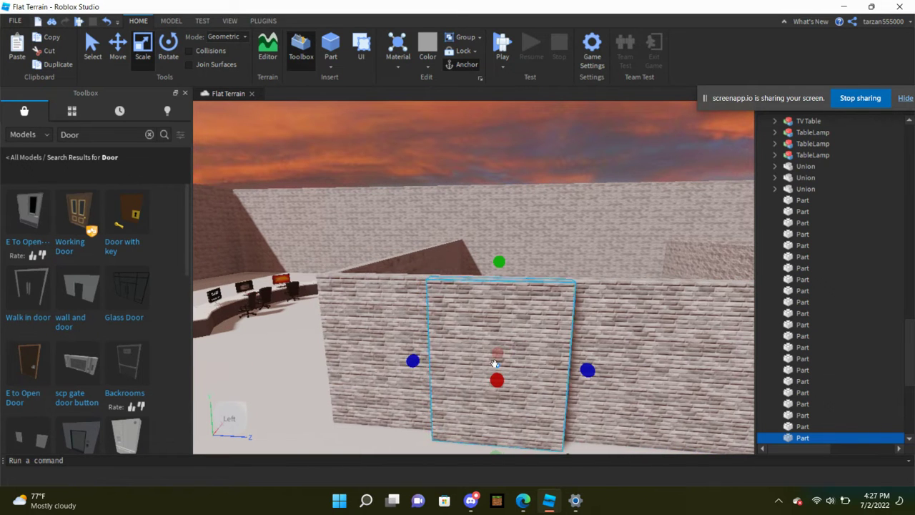
Step: Scale and move the wall piece so it fills only the opening above the door between the two front wall pieces
{"action": "left_click_drag", "start_coordinate": [412, 360], "coordinate": [478, 366]}
{"action": "key", "text": "s"}
{"action": "left_click_drag", "start_coordinate": [514, 420], "coordinate": [529, 388]}
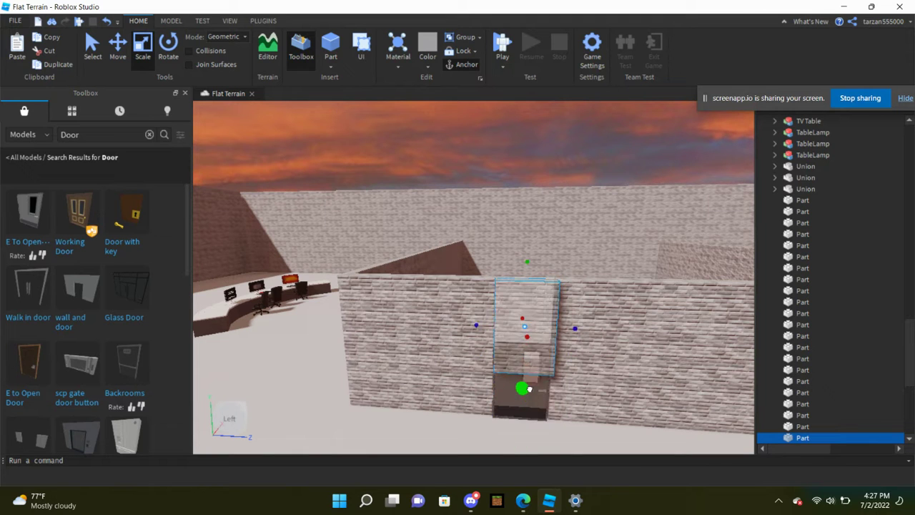
{"action": "scroll", "coordinate": [528, 365], "scroll_direction": "up", "scroll_amount": 4}
{"action": "scroll", "coordinate": [239, 248], "scroll_direction": "down", "scroll_amount": 2}
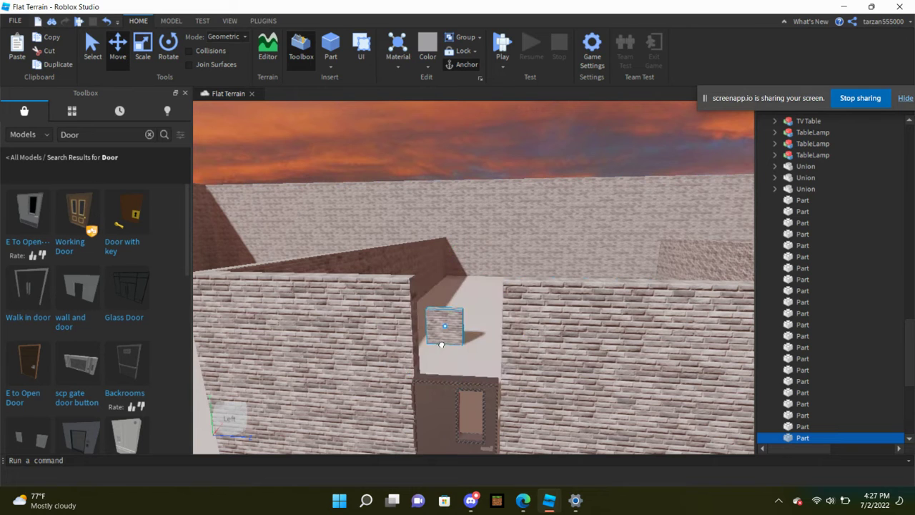
{"action": "left_click_drag", "start_coordinate": [414, 326], "coordinate": [412, 303]}
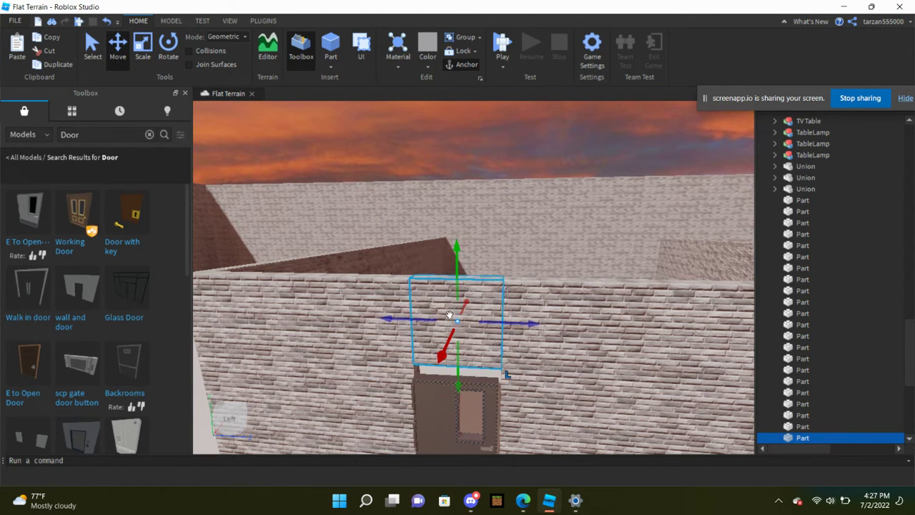
{"action": "scroll", "coordinate": [449, 315], "scroll_direction": "down", "scroll_amount": 2}
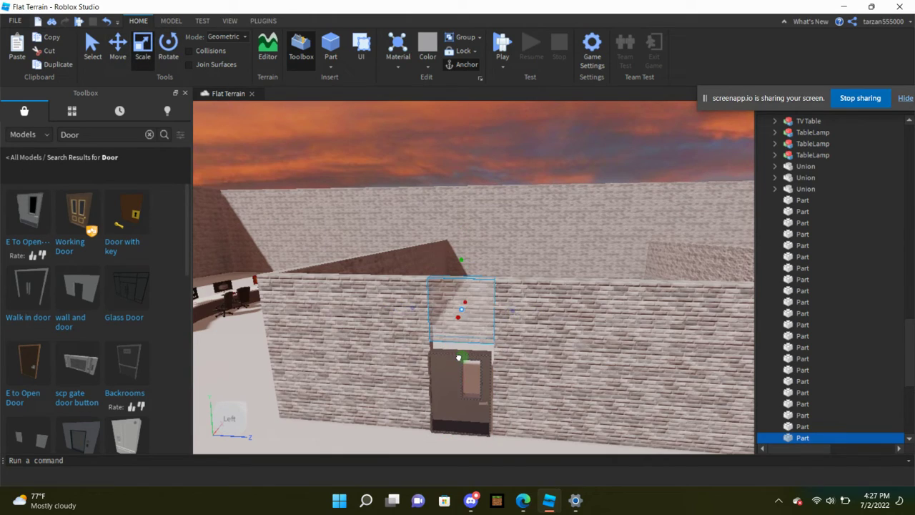
Step: Delete the curved check-in desk with its computers and chairs from the floor beside the new room
{"action": "right_click_drag", "start_coordinate": [459, 362], "coordinate": [374, 127]}
{"action": "left_click", "coordinate": [526, 224]}
{"action": "scroll", "coordinate": [525, 224], "scroll_direction": "up", "scroll_amount": 3}
{"action": "right_click_drag", "start_coordinate": [526, 224], "coordinate": [526, 226]}
{"action": "left_click", "coordinate": [526, 226]}
{"action": "scroll", "coordinate": [526, 226], "scroll_direction": "down", "scroll_amount": 5}
{"action": "left_click_drag", "start_coordinate": [460, 191], "coordinate": [465, 209]}
{"action": "right_click_drag", "start_coordinate": [527, 219], "coordinate": [344, 230]}
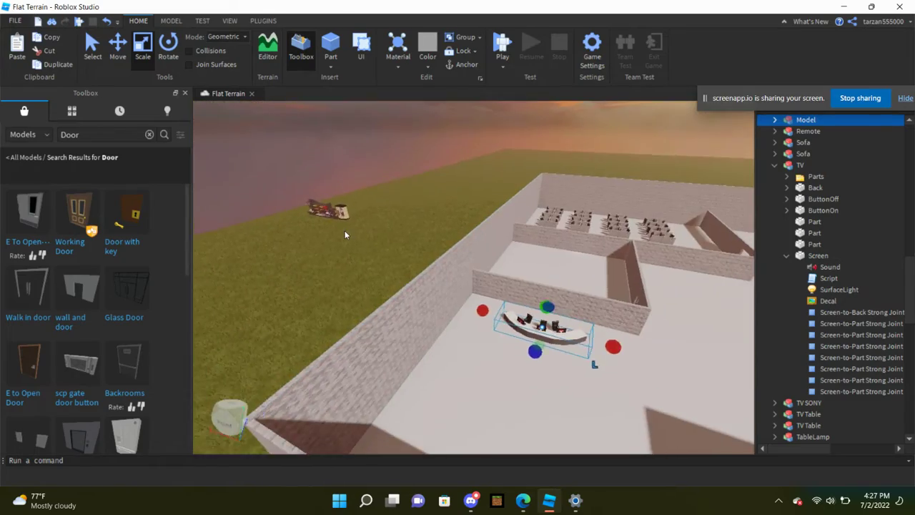
{"action": "left_click", "coordinate": [460, 260]}
{"action": "scroll", "coordinate": [459, 258], "scroll_direction": "up", "scroll_amount": 5}
{"action": "key", "text": "f"}
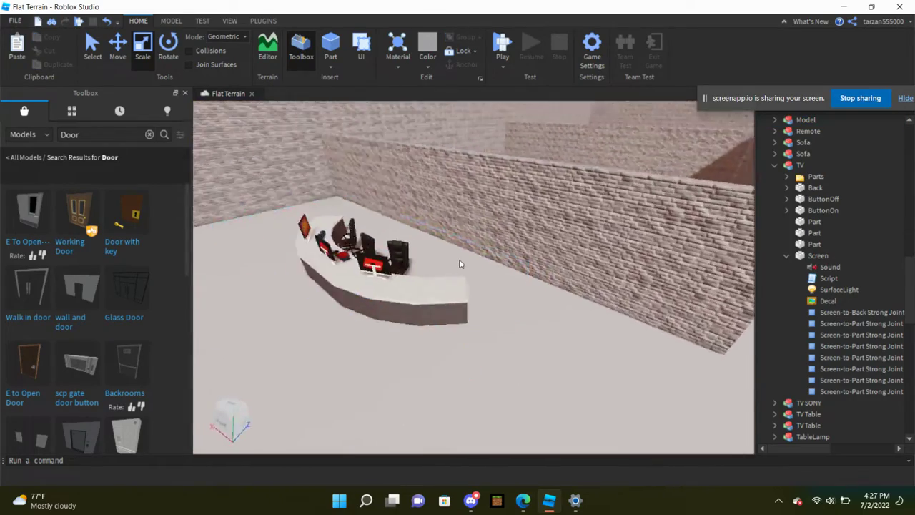
{"action": "scroll", "coordinate": [435, 291], "scroll_direction": "down", "scroll_amount": 5}
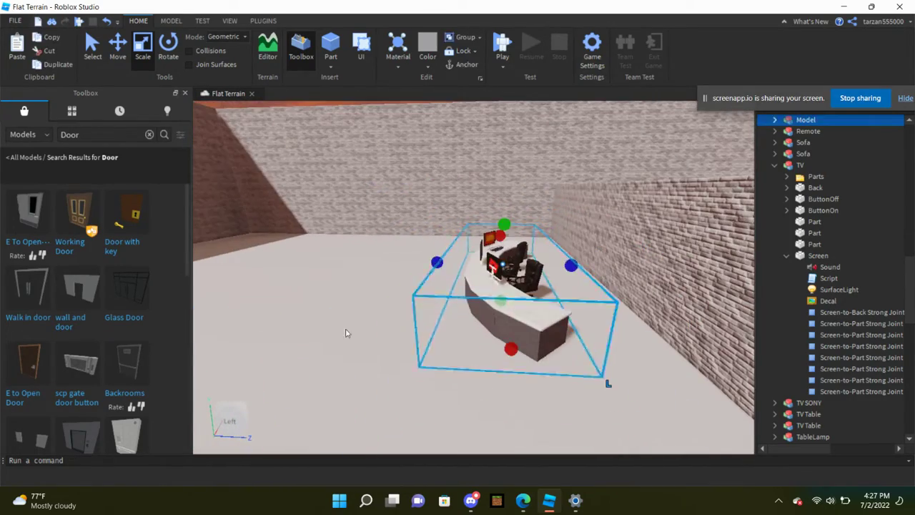
{"action": "key", "text": "Delete"}
Step: Clear the Door search text from the toolbox
{"action": "key", "text": "BackSpace"}
{"action": "key", "text": "BackSpace"}
{"action": "type", "text": "tab"}
{"action": "key", "text": "BackSpace"}
{"action": "key", "text": "BackSpace"}
{"action": "key", "text": "BackSpace"}
Step: Copy a wooden-topped counter from the food display row and place it against the outer wall where the desk stood
{"action": "right_click_drag", "start_coordinate": [323, 155], "coordinate": [416, 338]}
{"action": "left_click", "coordinate": [417, 337]}
{"action": "left_click", "coordinate": [410, 336]}
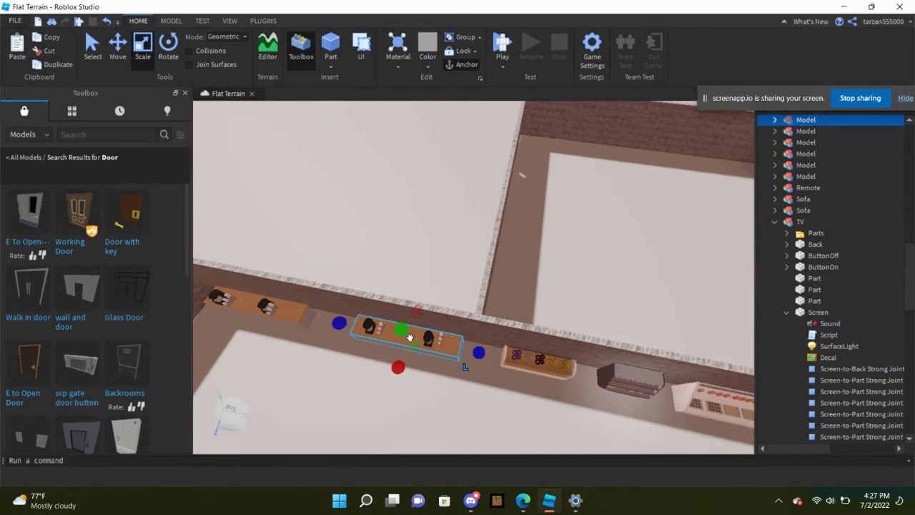
{"action": "mouse_move", "coordinate": [459, 312]}
{"action": "left_mouse_down"}
{"action": "mouse_move", "coordinate": [402, 322]}
{"action": "mouse_move", "coordinate": [429, 306]}
{"action": "mouse_move", "coordinate": [452, 309]}
{"action": "left_mouse_up"}
{"action": "key", "text": "f"}
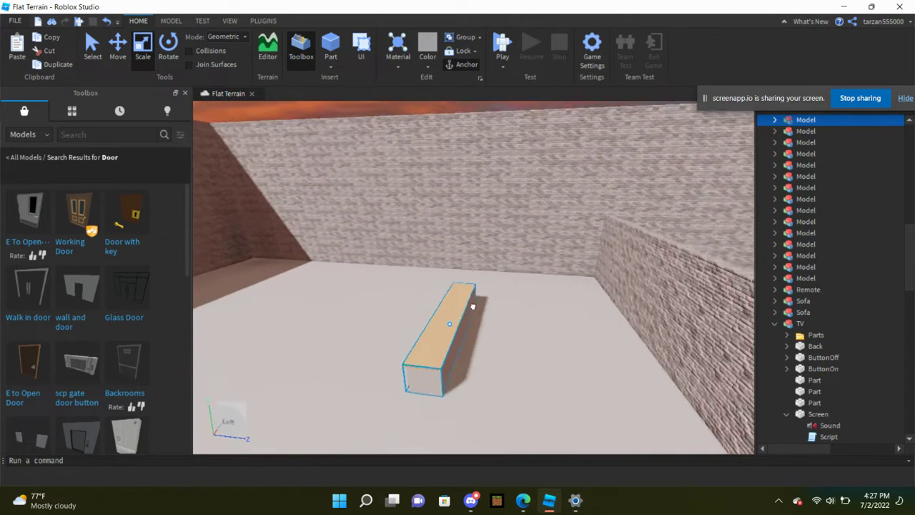
{"action": "left_click_drag", "start_coordinate": [490, 275], "coordinate": [494, 309]}
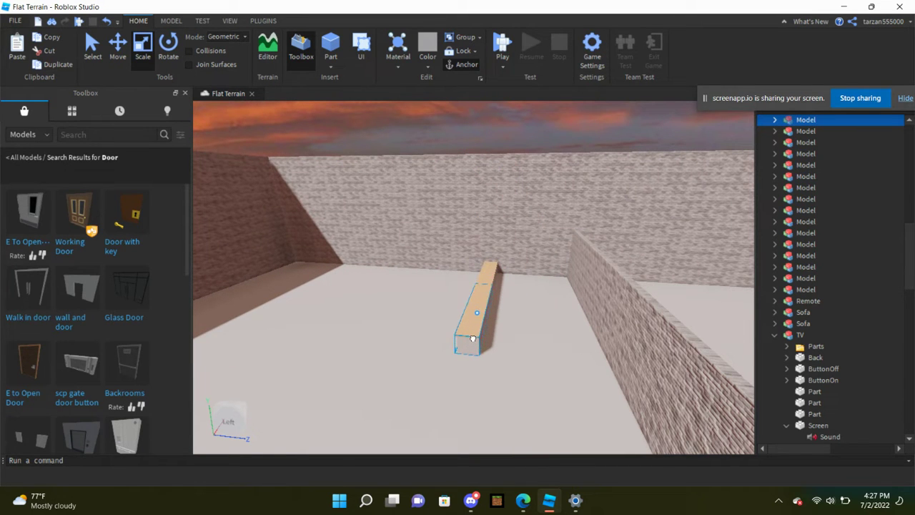
{"action": "left_click_drag", "start_coordinate": [469, 351], "coordinate": [474, 348]}
{"action": "right_click_drag", "start_coordinate": [474, 347], "coordinate": [529, 236]}
{"action": "key", "text": "Delete"}
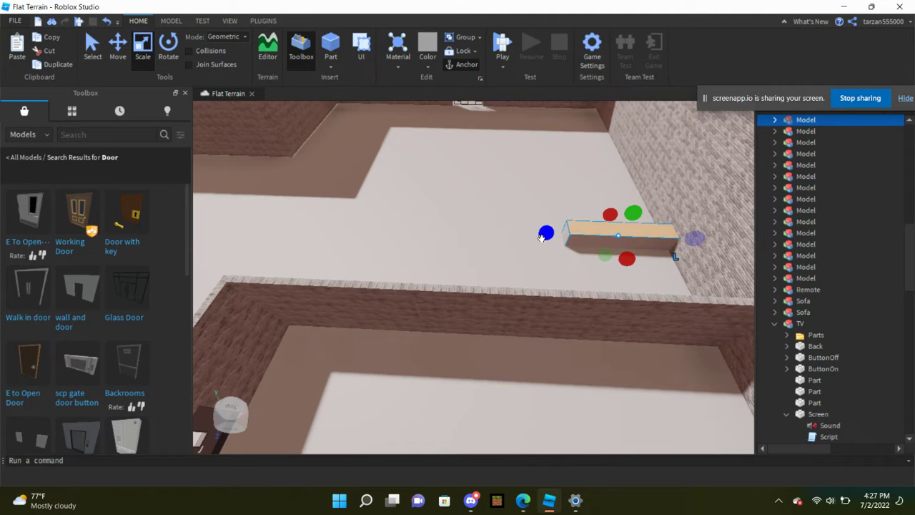
Step: Duplicate the counter end to end to form a straight row of three counters from the outer wall
{"action": "right_click_drag", "start_coordinate": [610, 234], "coordinate": [432, 202]}
{"action": "scroll", "coordinate": [548, 190], "scroll_direction": "up", "scroll_amount": 5}
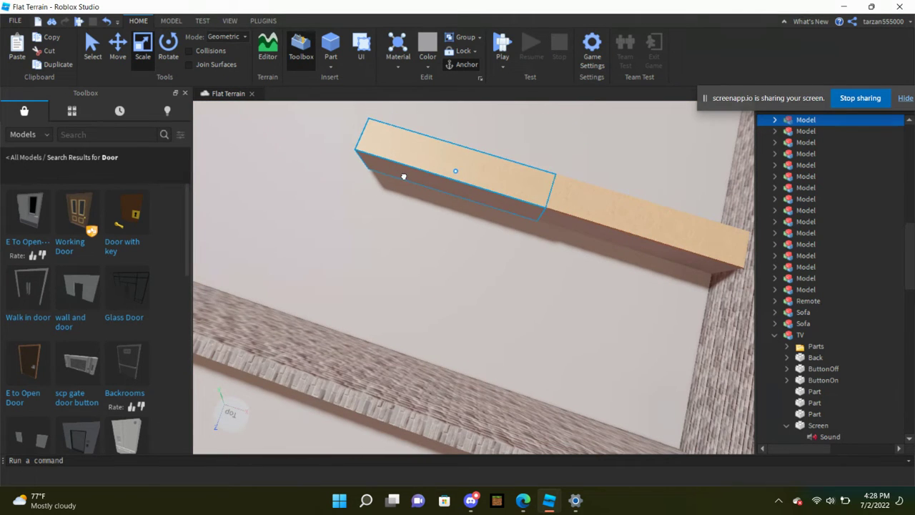
{"action": "scroll", "coordinate": [404, 176], "scroll_direction": "down", "scroll_amount": 5}
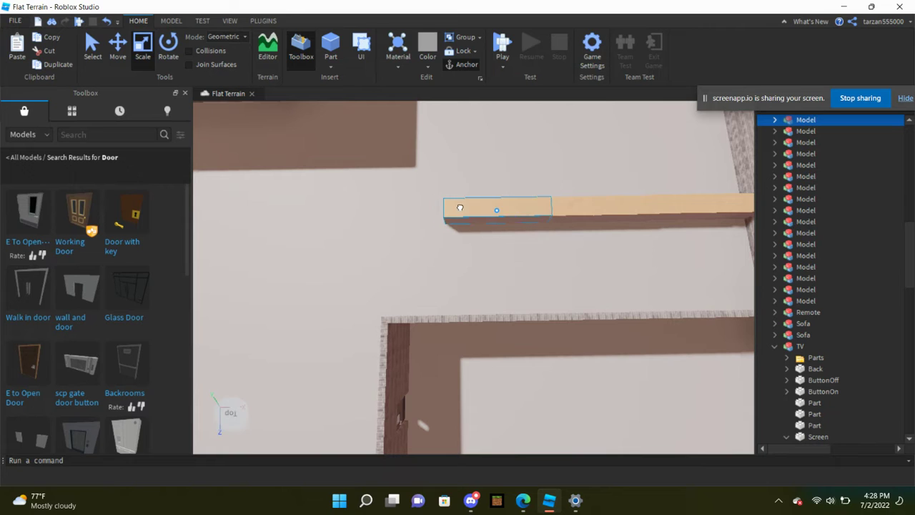
Step: Try a fourth counter copy turned at a right angle at the row's free end, towards the new room's wall
{"action": "key", "text": "a"}
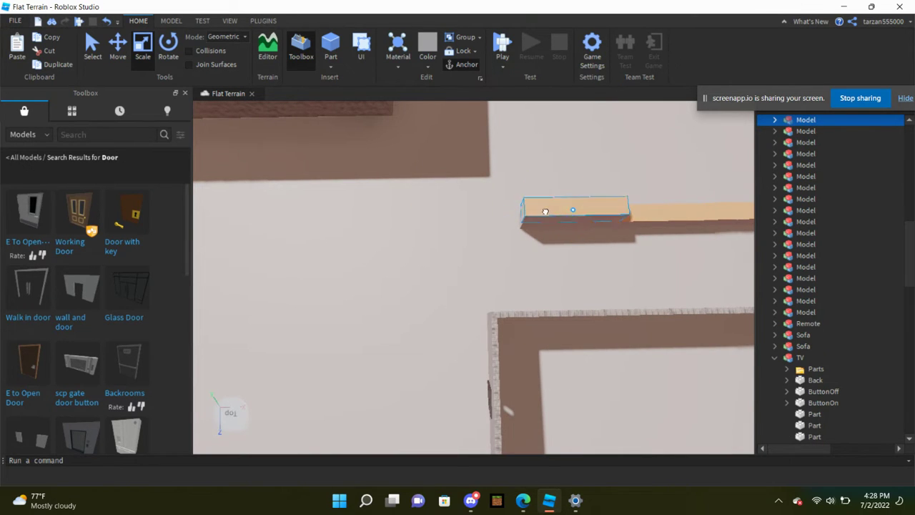
{"action": "left_click_drag", "start_coordinate": [546, 211], "coordinate": [447, 266]}
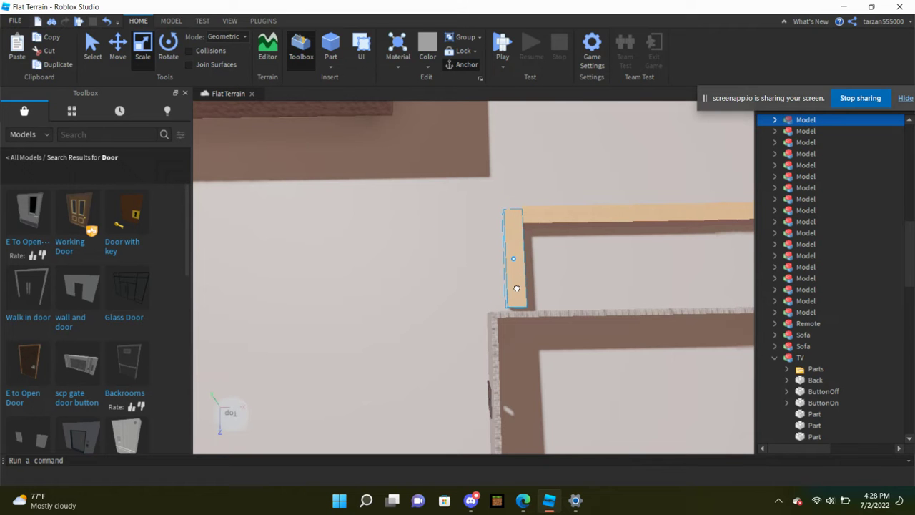
{"action": "scroll", "coordinate": [521, 303], "scroll_direction": "up", "scroll_amount": 2}
{"action": "right_click_drag", "start_coordinate": [550, 304], "coordinate": [531, 294]}
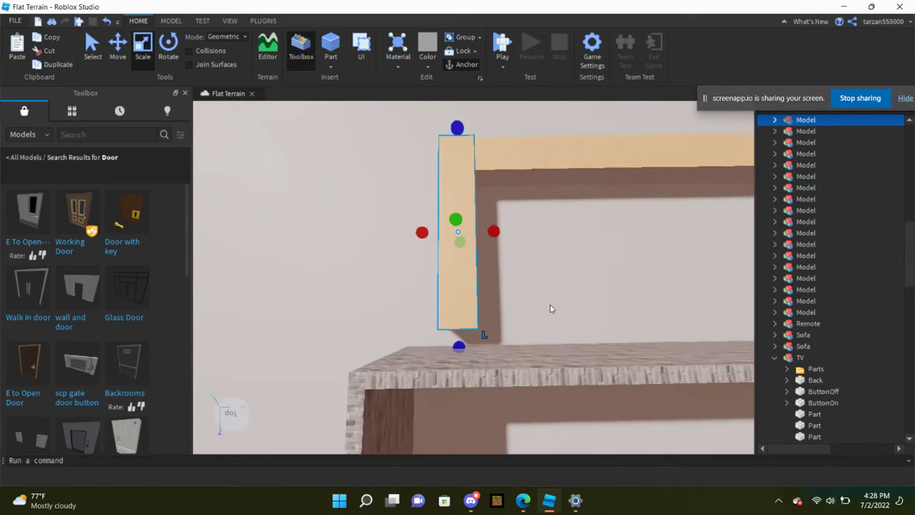
Step: Try to line the turned counter up with the end of the row, and remove that counter
{"action": "left_click", "coordinate": [490, 327]}
{"action": "right_click_drag", "start_coordinate": [491, 326], "coordinate": [567, 215]}
{"action": "left_click", "coordinate": [424, 271]}
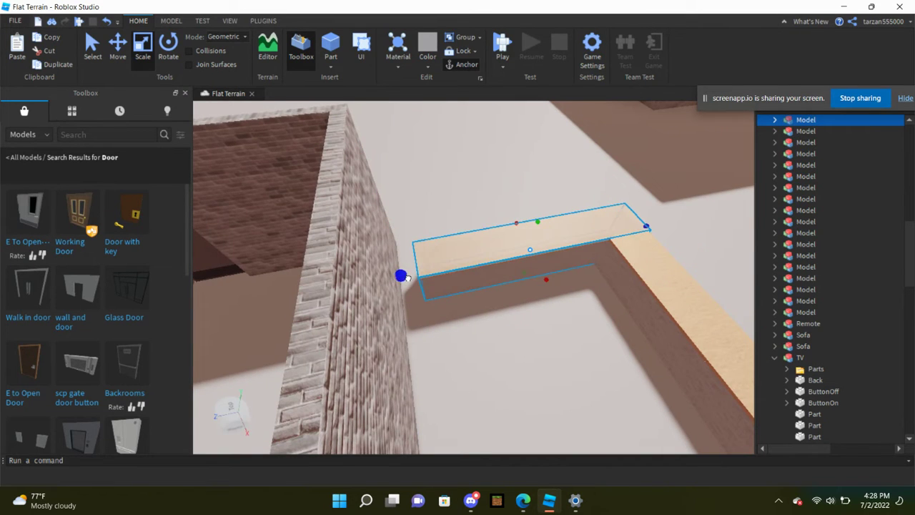
{"action": "scroll", "coordinate": [638, 259], "scroll_direction": "up", "scroll_amount": 5}
{"action": "right_click_drag", "start_coordinate": [629, 254], "coordinate": [627, 253]}
{"action": "left_click_drag", "start_coordinate": [446, 268], "coordinate": [451, 247]}
{"action": "scroll", "coordinate": [482, 194], "scroll_direction": "up", "scroll_amount": 2}
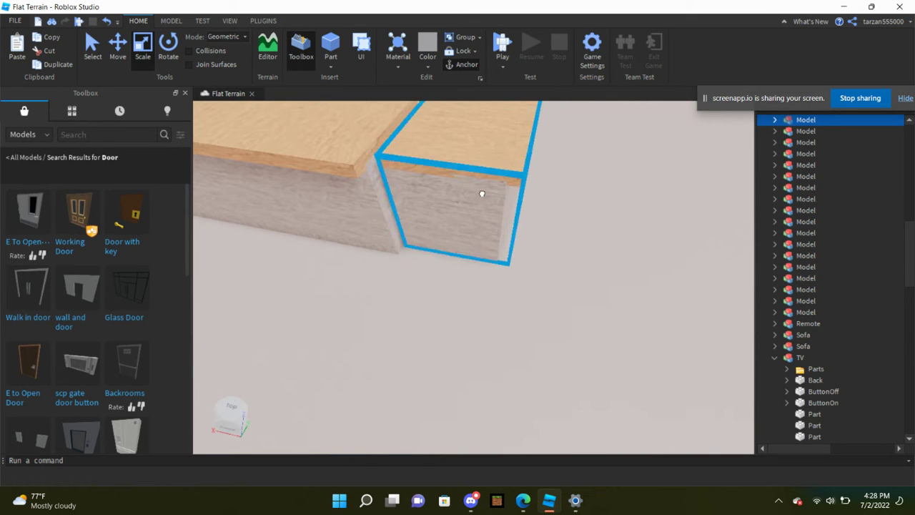
{"action": "middle_click_drag", "start_coordinate": [482, 193], "coordinate": [456, 269]}
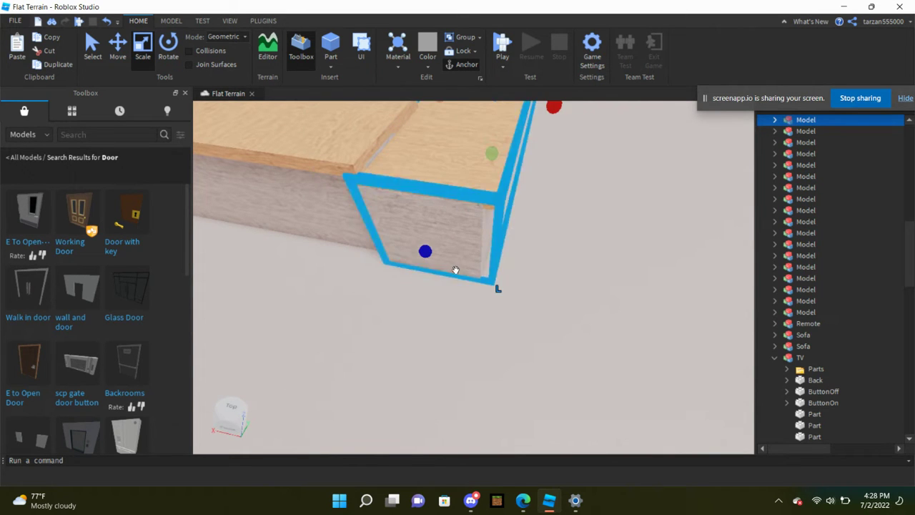
{"action": "scroll", "coordinate": [456, 269], "scroll_direction": "down", "scroll_amount": 4}
{"action": "left_click", "coordinate": [464, 276]}
{"action": "right_click_drag", "start_coordinate": [464, 276], "coordinate": [596, 255]}
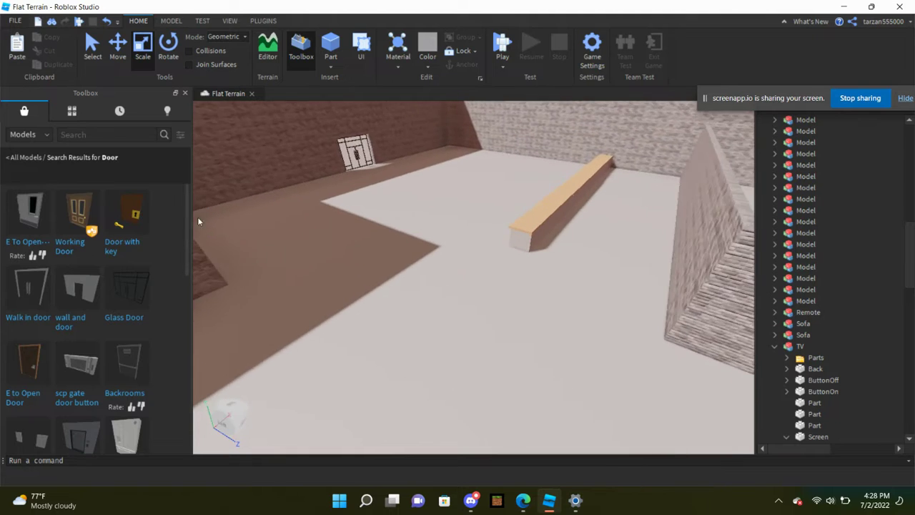
Step: Move the three counters one by one away from the outer wall, leaving a walkway and keeping them end to end
{"action": "scroll", "coordinate": [533, 229], "scroll_direction": "up", "scroll_amount": 5}
{"action": "right_click_drag", "start_coordinate": [534, 229], "coordinate": [532, 229]}
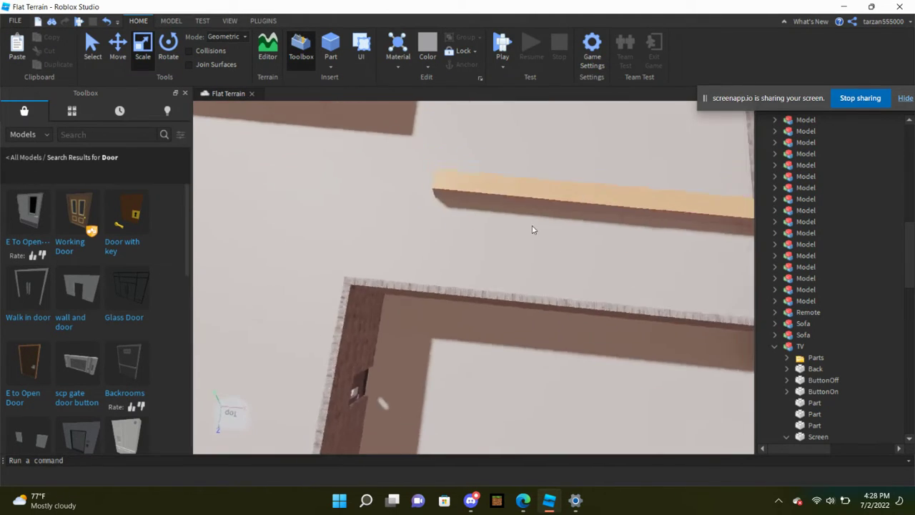
{"action": "scroll", "coordinate": [532, 230], "scroll_direction": "down", "scroll_amount": 3}
{"action": "left_click", "coordinate": [523, 286]}
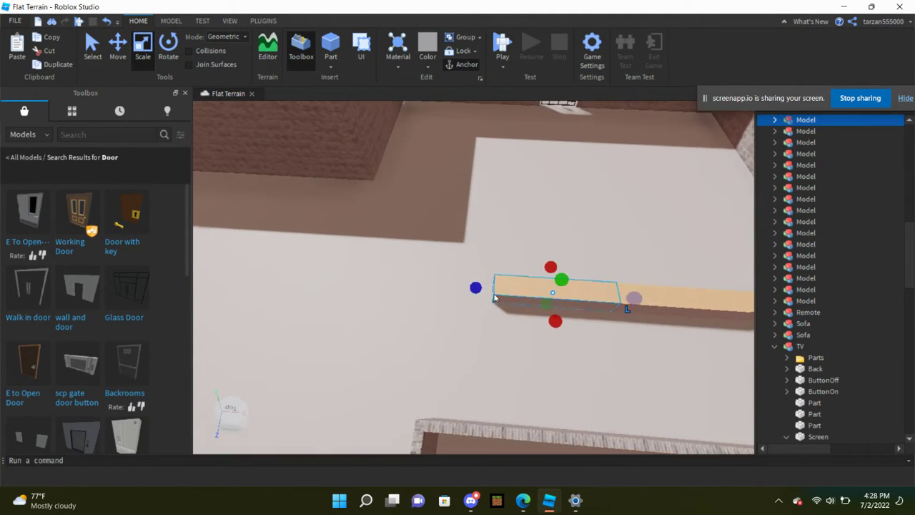
{"action": "scroll", "coordinate": [503, 293], "scroll_direction": "down", "scroll_amount": 2}
{"action": "left_click", "coordinate": [544, 303]}
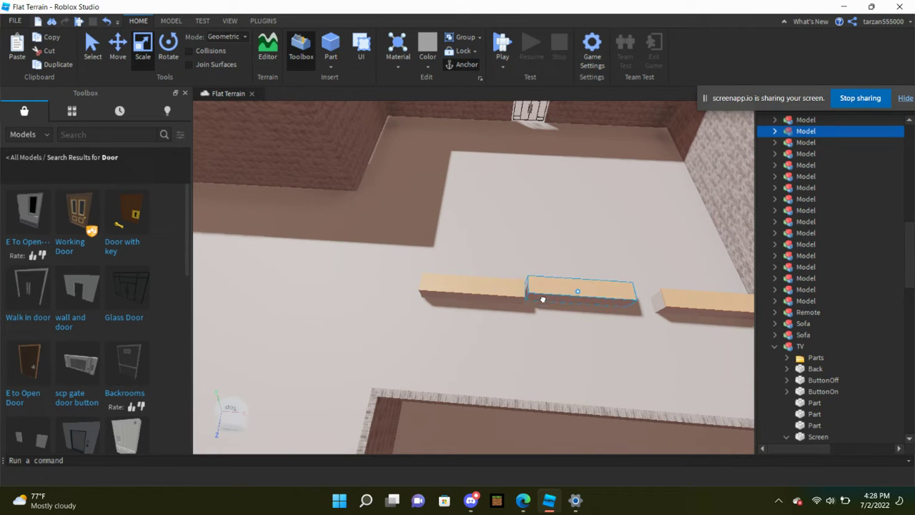
{"action": "key", "text": "d"}
{"action": "left_click", "coordinate": [590, 308]}
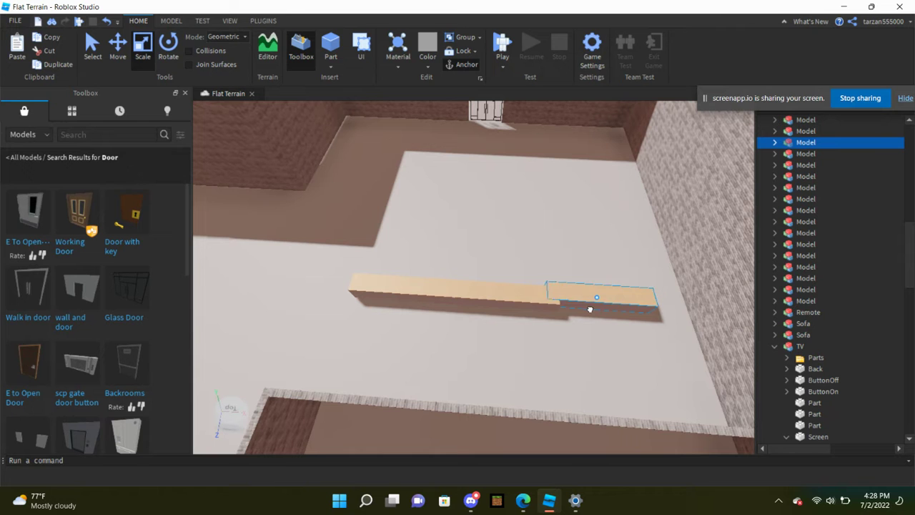
{"action": "scroll", "coordinate": [603, 313], "scroll_direction": "down", "scroll_amount": 3}
{"action": "left_click", "coordinate": [549, 126]}
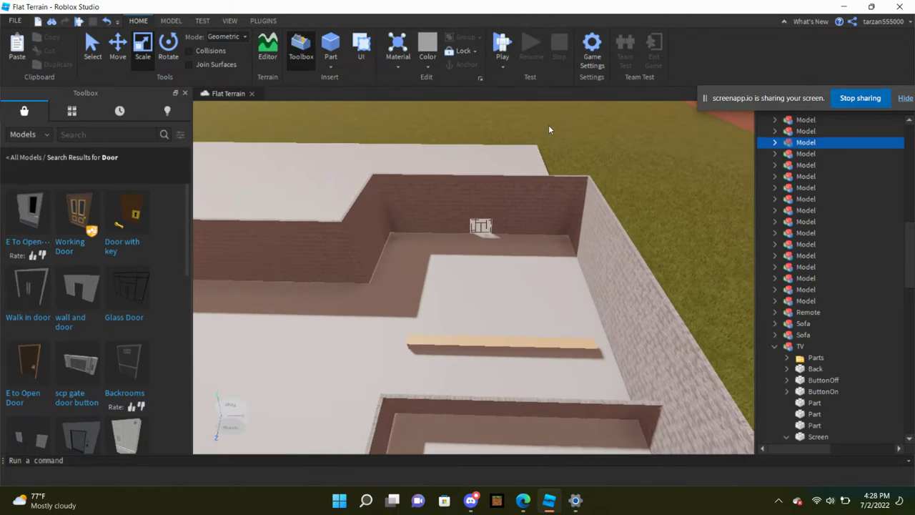
{"action": "scroll", "coordinate": [625, 208], "scroll_direction": "up", "scroll_amount": 2}
{"action": "scroll", "coordinate": [624, 207], "scroll_direction": "up", "scroll_amount": 5}
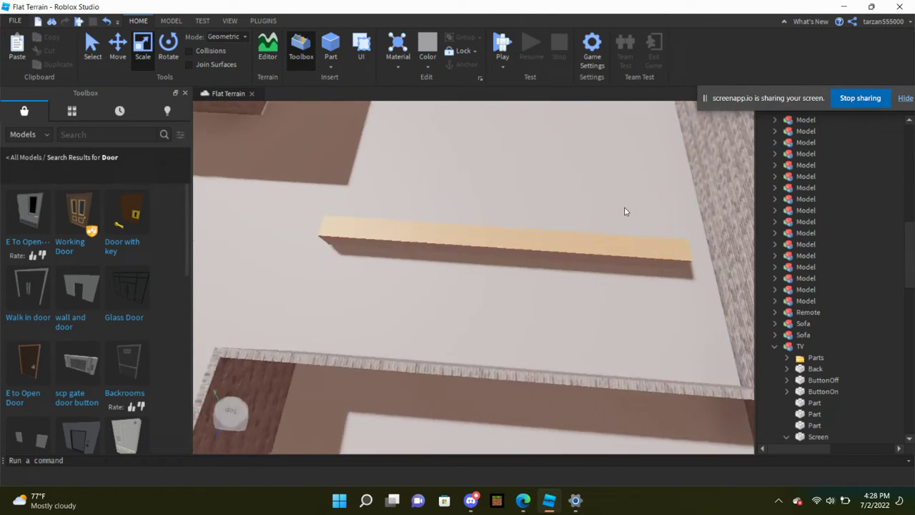
Step: Shift the three counters closer to the new room's wall and line them up again as one row
{"action": "left_click_drag", "start_coordinate": [625, 207], "coordinate": [442, 261]}
{"action": "left_click_drag", "start_coordinate": [559, 205], "coordinate": [574, 277]}
{"action": "key", "text": "d"}
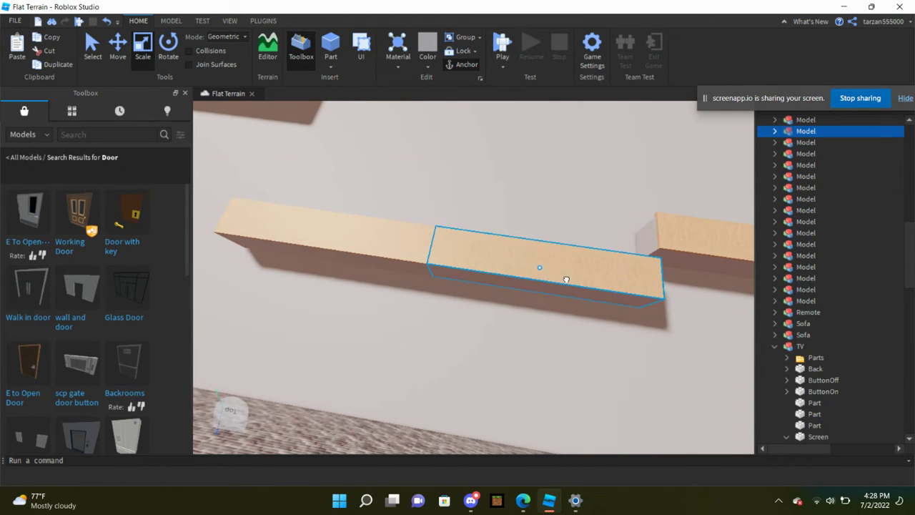
{"action": "right_click_drag", "start_coordinate": [566, 280], "coordinate": [657, 267]}
{"action": "left_click_drag", "start_coordinate": [611, 266], "coordinate": [605, 300]}
{"action": "right_click_drag", "start_coordinate": [598, 305], "coordinate": [597, 304]}
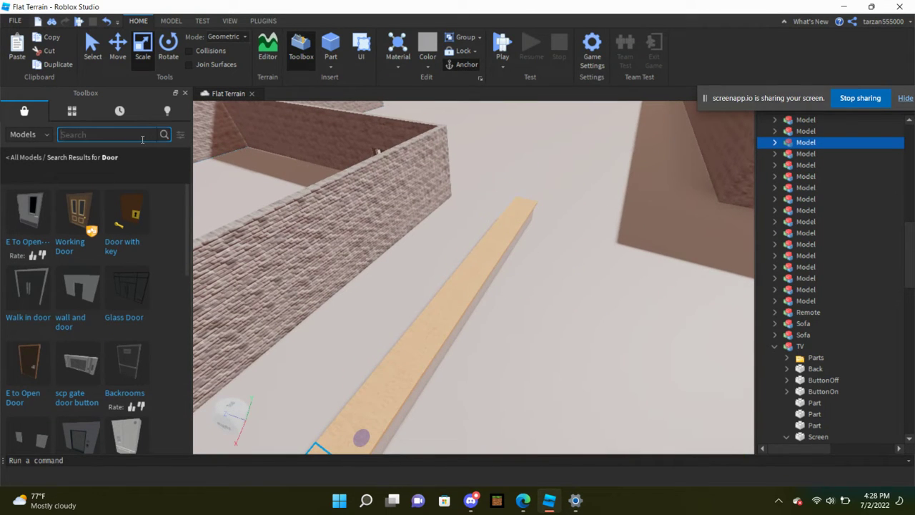
Step: Search the toolbox models for "TV" and insert the TV [Working, APM Music] at the wall behind the counters
{"action": "type", "text": "TV"}
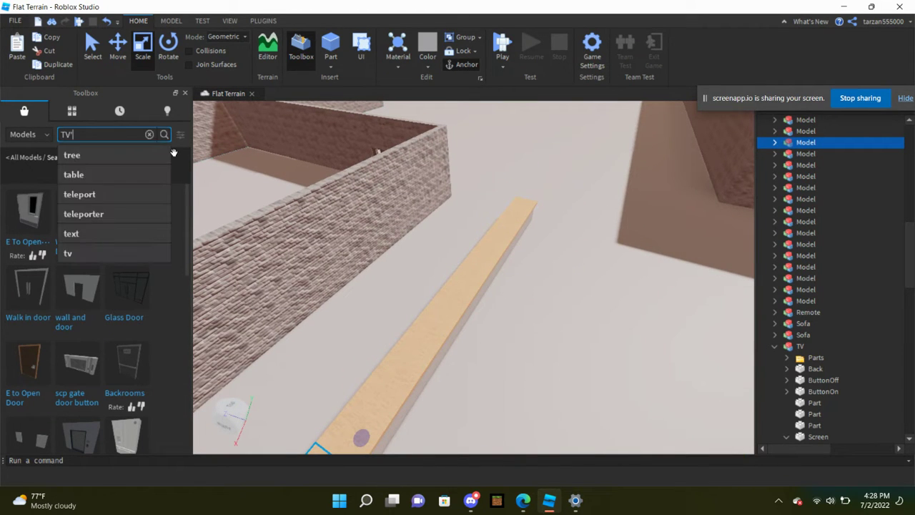
{"action": "key", "text": "Return"}
{"action": "right_click_drag", "start_coordinate": [310, 198], "coordinate": [311, 200]}
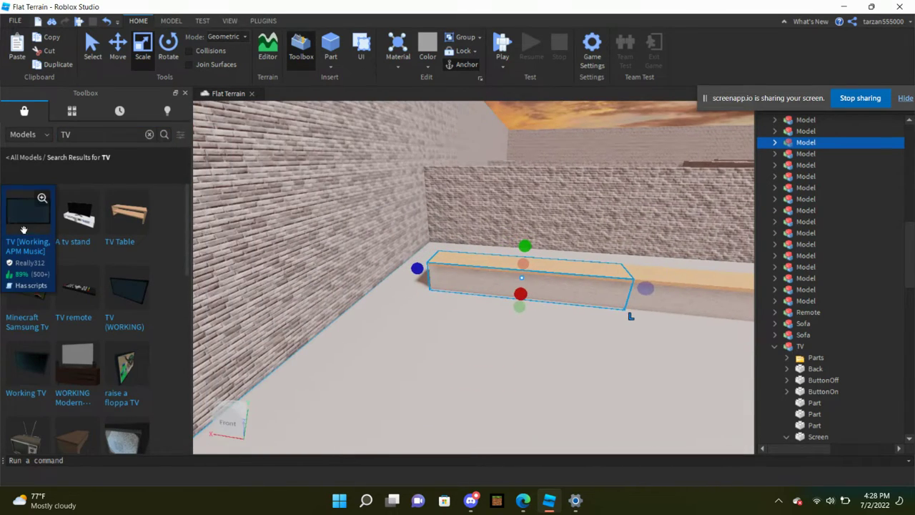
{"action": "left_click_drag", "start_coordinate": [540, 192], "coordinate": [526, 192]}
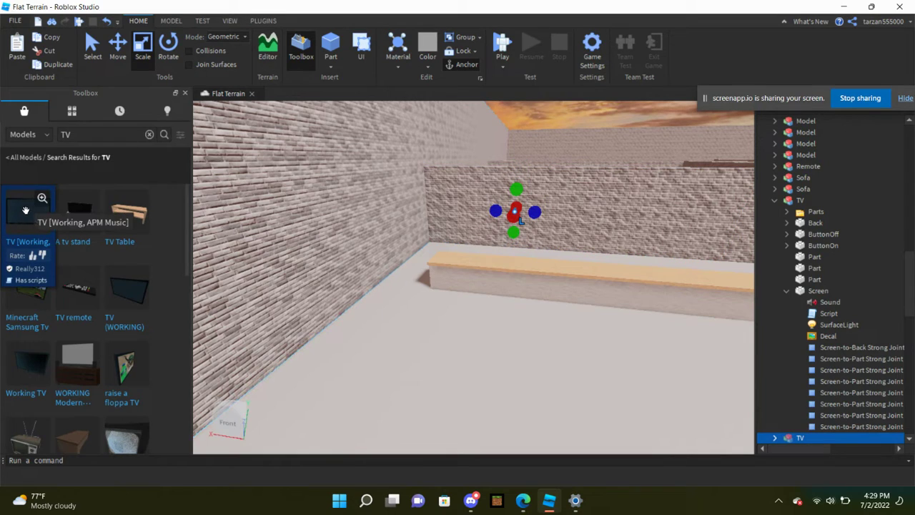
Step: Mount the TV on the wall behind the counters, facing outward, and place a duplicate farther along the same wall
{"action": "right_click_drag", "start_coordinate": [521, 261], "coordinate": [293, 199]}
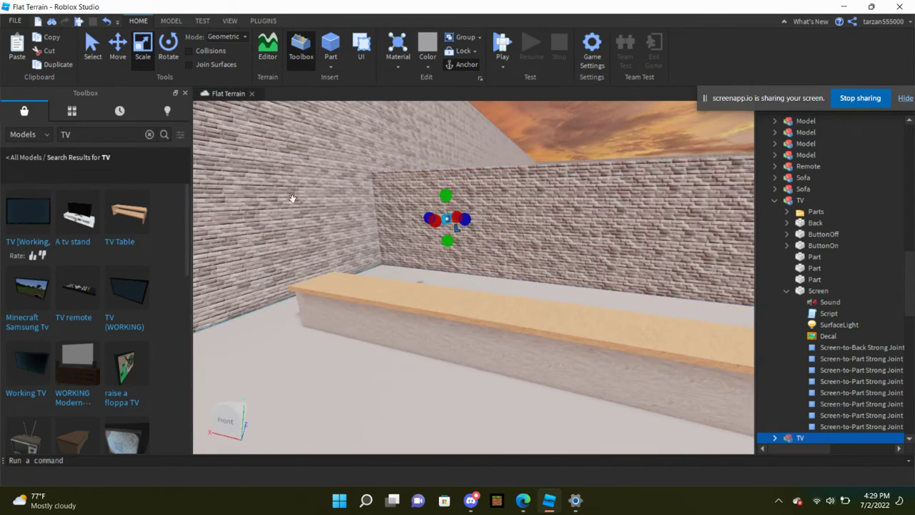
{"action": "scroll", "coordinate": [293, 199], "scroll_direction": "up", "scroll_amount": 5}
{"action": "right_click_drag", "start_coordinate": [359, 170], "coordinate": [407, 233]}
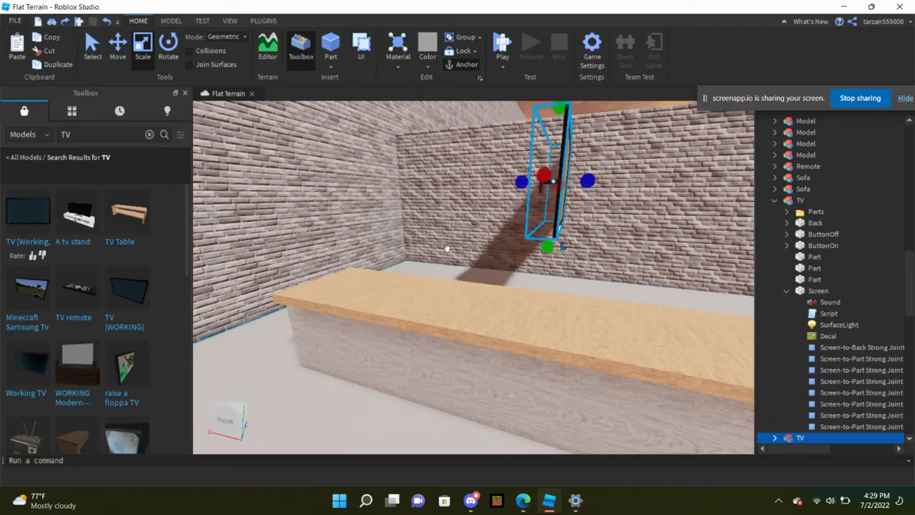
{"action": "left_click_drag", "start_coordinate": [564, 203], "coordinate": [594, 244]}
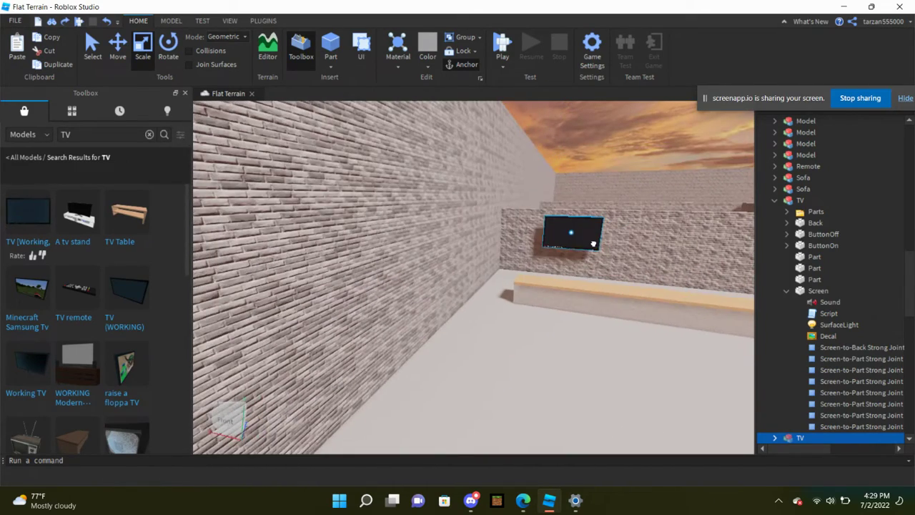
{"action": "scroll", "coordinate": [600, 199], "scroll_direction": "down", "scroll_amount": 5}
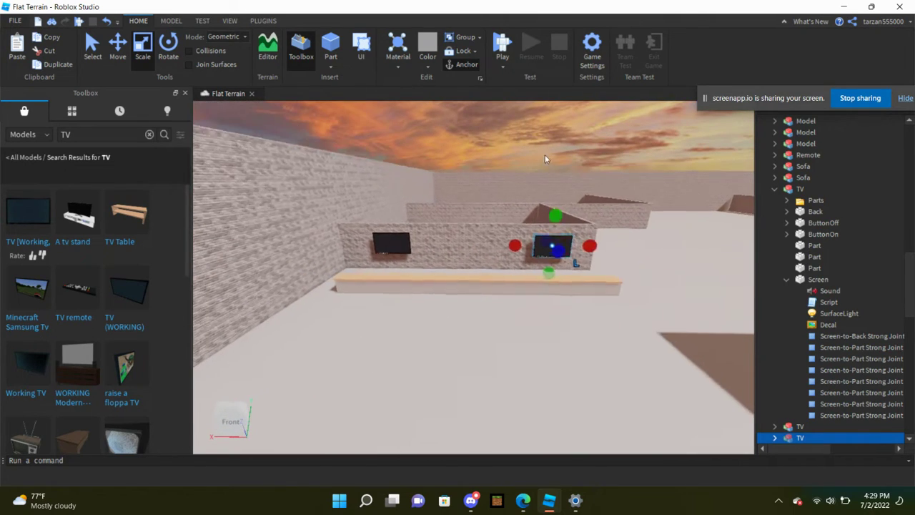
Step: Shift the wall TV nearest the outer wall slightly along the wall, away from the corner
{"action": "left_click", "coordinate": [545, 149]}
{"action": "scroll", "coordinate": [544, 150], "scroll_direction": "up", "scroll_amount": 5}
{"action": "scroll", "coordinate": [544, 153], "scroll_direction": "down", "scroll_amount": 5}
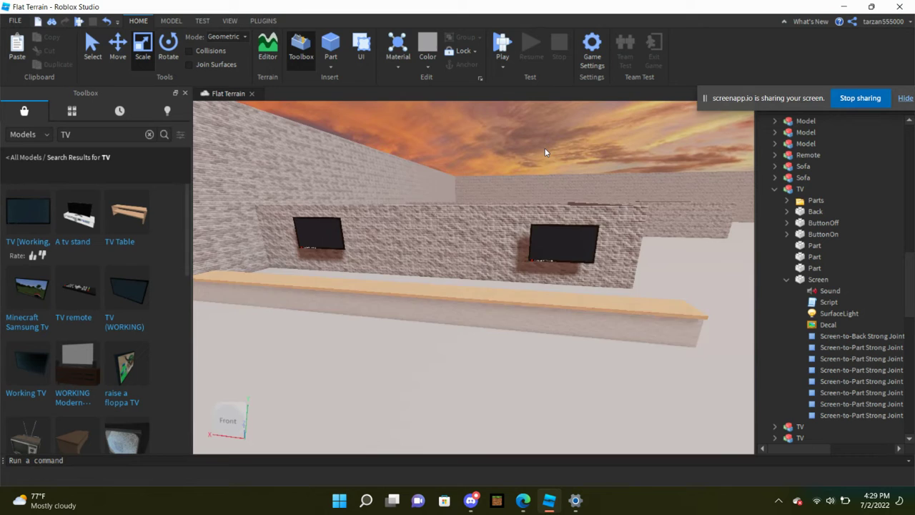
{"action": "scroll", "coordinate": [545, 149], "scroll_direction": "up", "scroll_amount": 1}
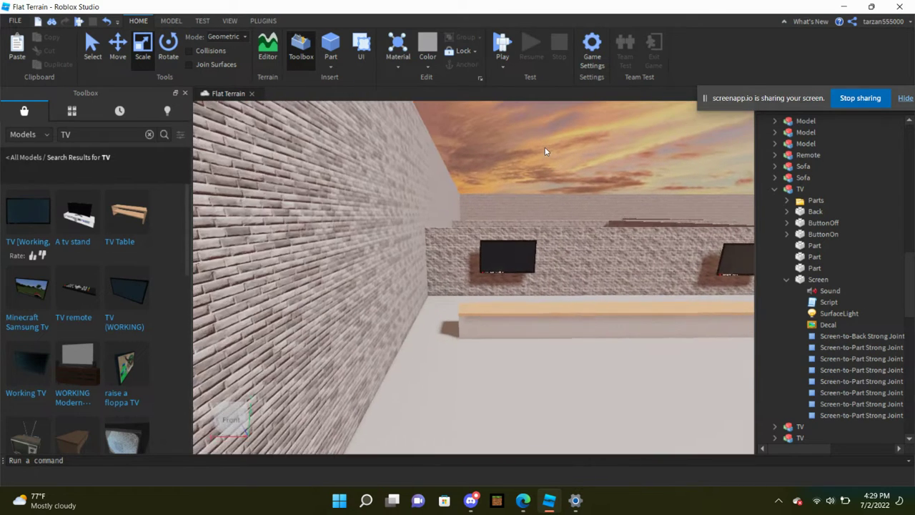
{"action": "left_click", "coordinate": [479, 252]}
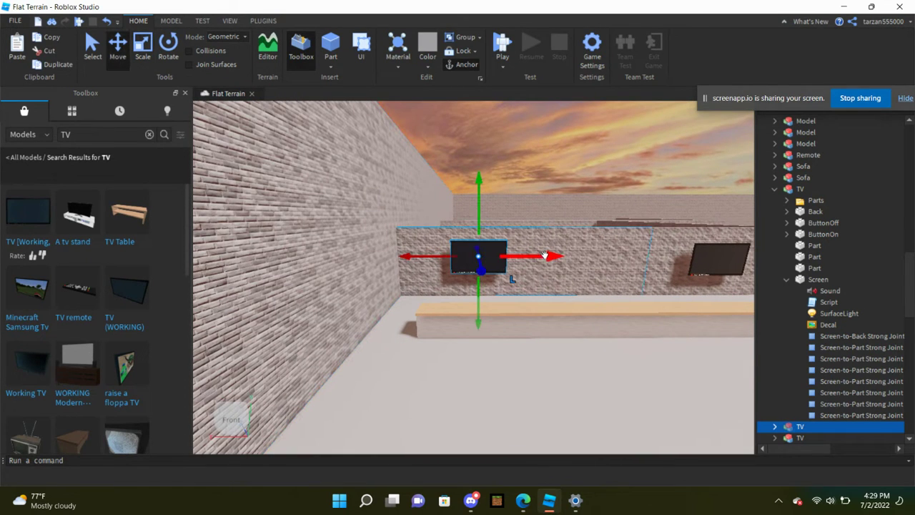
{"action": "key", "text": "d"}
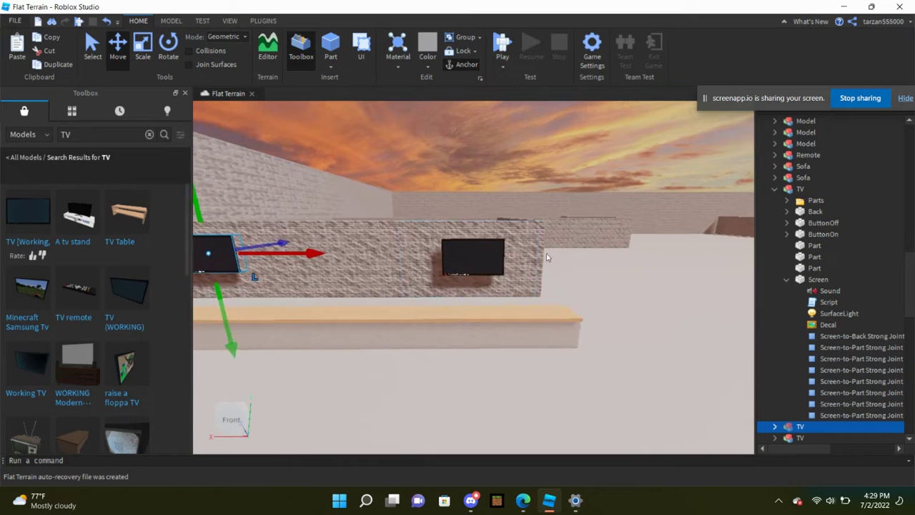
{"action": "key", "text": "f"}
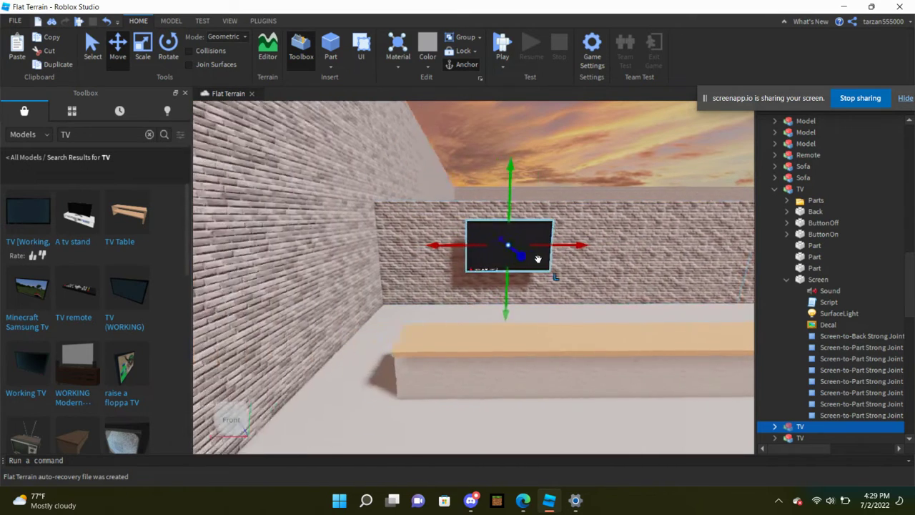
{"action": "left_click", "coordinate": [551, 247]}
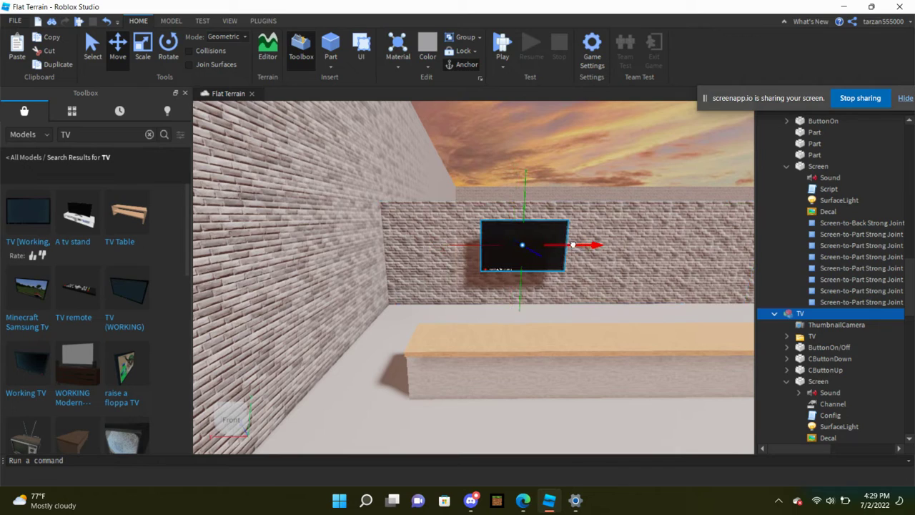
{"action": "key", "text": "s"}
{"action": "left_click", "coordinate": [573, 138]}
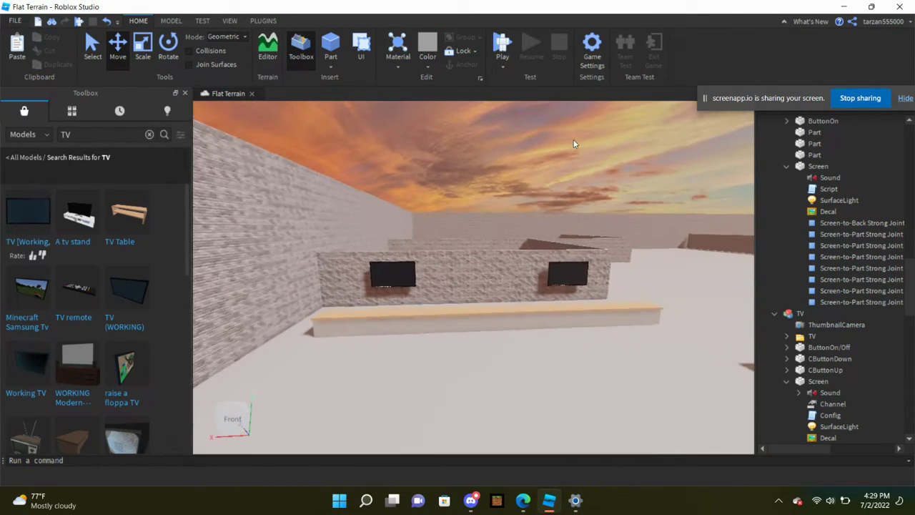
Step: Try moving the TV nearest the outer wall right beside the second TV, and undo the move
{"action": "key", "text": "w"}
{"action": "left_click", "coordinate": [450, 273]}
{"action": "key", "text": "w"}
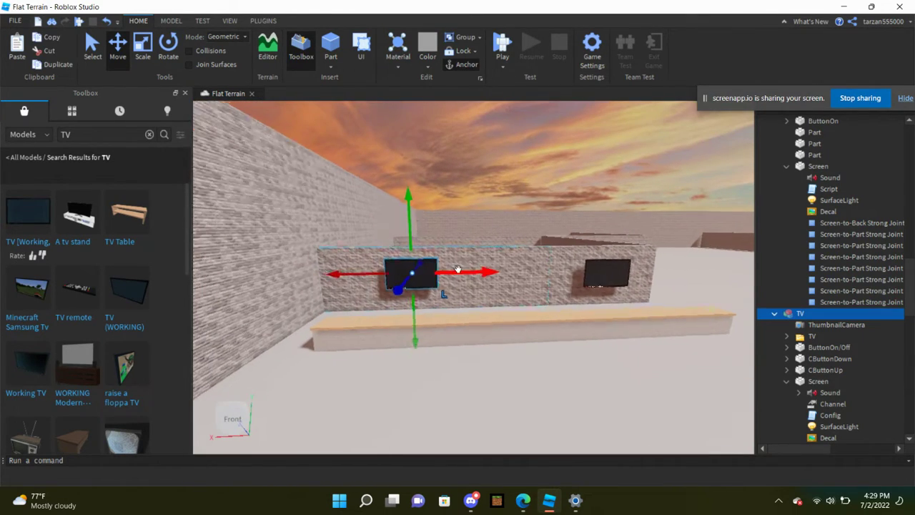
{"action": "key", "text": "w"}
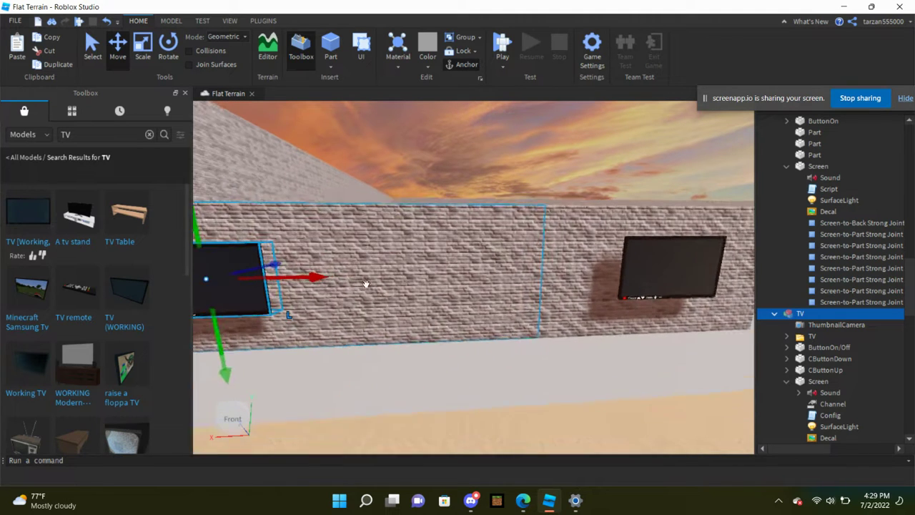
{"action": "left_click_drag", "start_coordinate": [321, 275], "coordinate": [610, 283]}
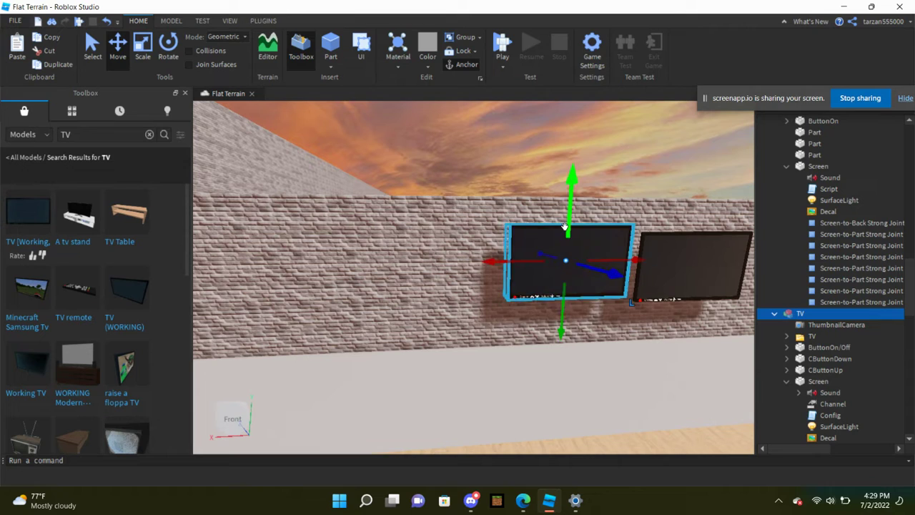
{"action": "key", "text": "ctrl+z"}
{"action": "key", "text": "s"}
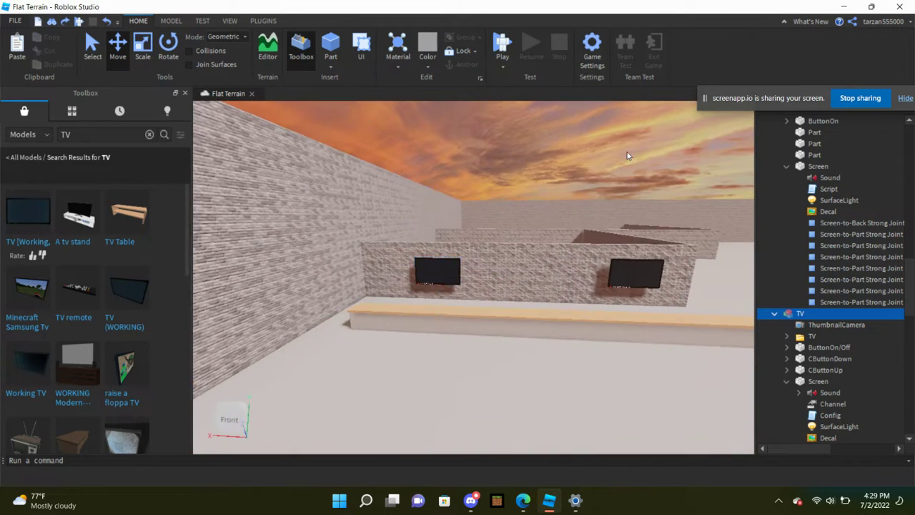
Step: Search the toolbox models for "Cash register" and place the first Cash Register on the counter end near the outer wall
{"action": "key", "text": "w"}
{"action": "left_click", "coordinate": [93, 137]}
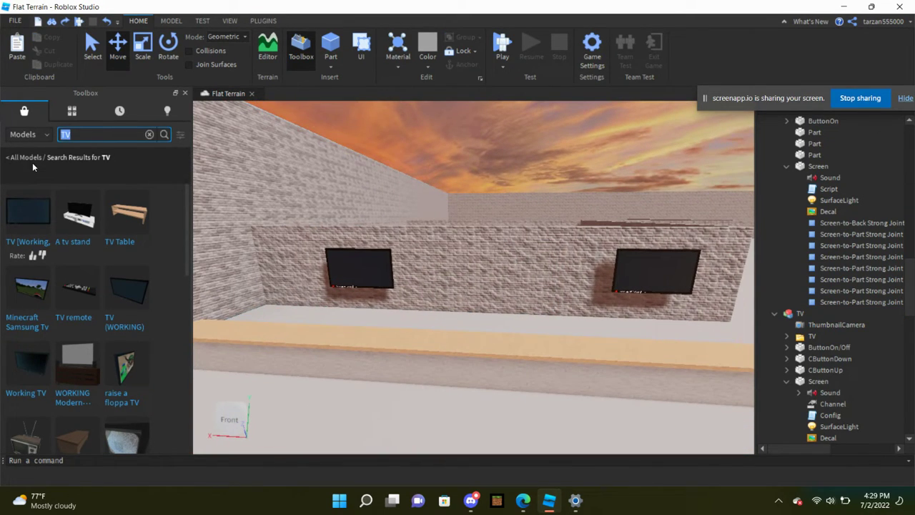
{"action": "type", "text": "cash"}
{"action": "key", "text": "BackSpace"}
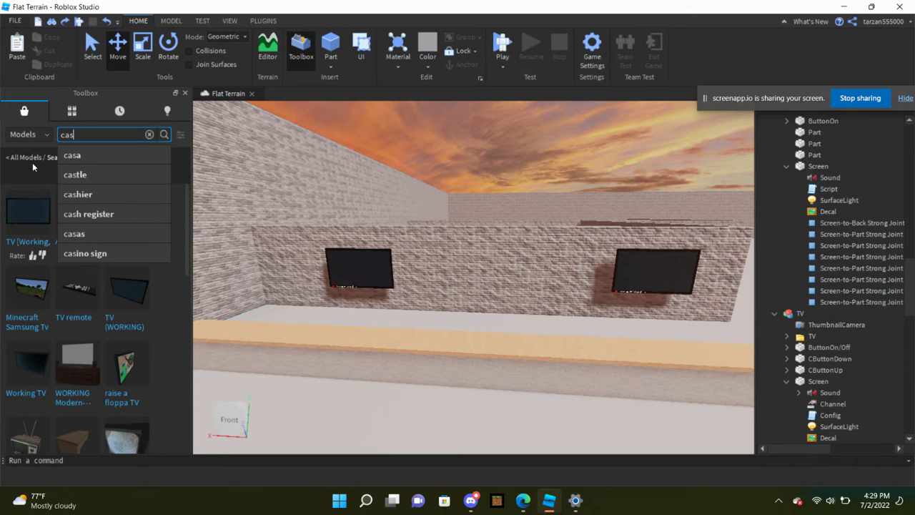
{"action": "key", "text": "BackSpace"}
{"action": "key", "text": "BackSpace"}
{"action": "key", "text": "BackSpace"}
{"action": "type", "text": "Cash re"}
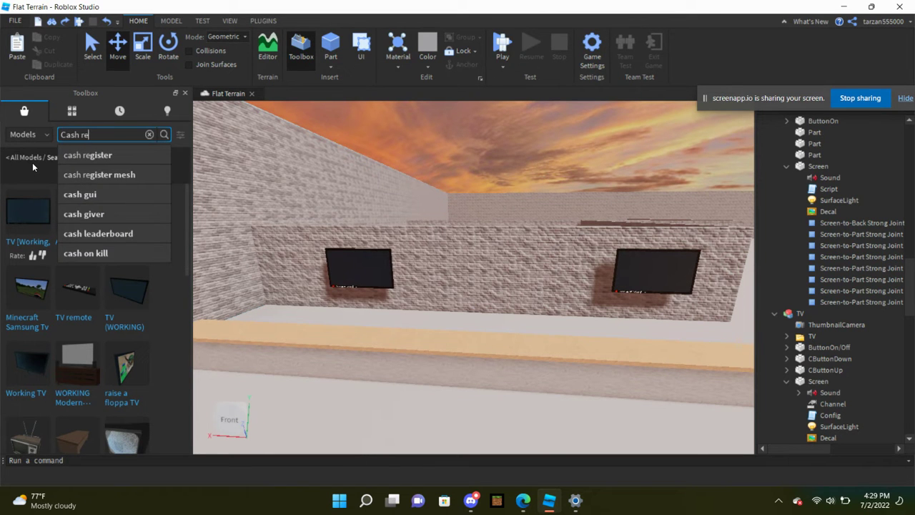
{"action": "type", "text": "gister"}
{"action": "key", "text": "Return"}
{"action": "scroll", "coordinate": [439, 192], "scroll_direction": "down", "scroll_amount": 3}
{"action": "right_click_drag", "start_coordinate": [437, 192], "coordinate": [437, 193]}
{"action": "scroll", "coordinate": [437, 193], "scroll_direction": "up", "scroll_amount": 3}
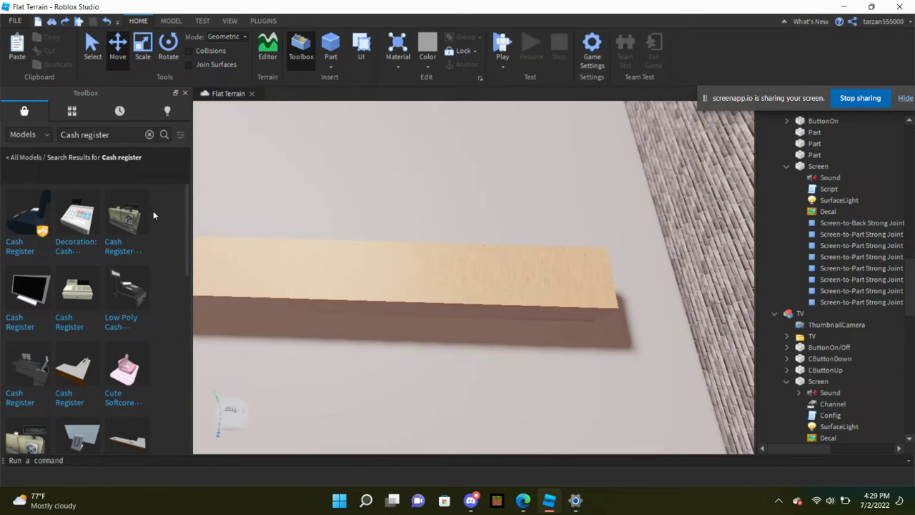
{"action": "left_click_drag", "start_coordinate": [25, 214], "coordinate": [517, 286]}
{"action": "right_click_drag", "start_coordinate": [522, 275], "coordinate": [504, 248]}
{"action": "scroll", "coordinate": [522, 252], "scroll_direction": "up", "scroll_amount": 2}
Step: Duplicate the cash register three times and space the copies evenly along the counter row
{"action": "left_click", "coordinate": [486, 236]}
{"action": "key", "text": "ctrl+d"}
{"action": "left_click_drag", "start_coordinate": [504, 247], "coordinate": [484, 275]}
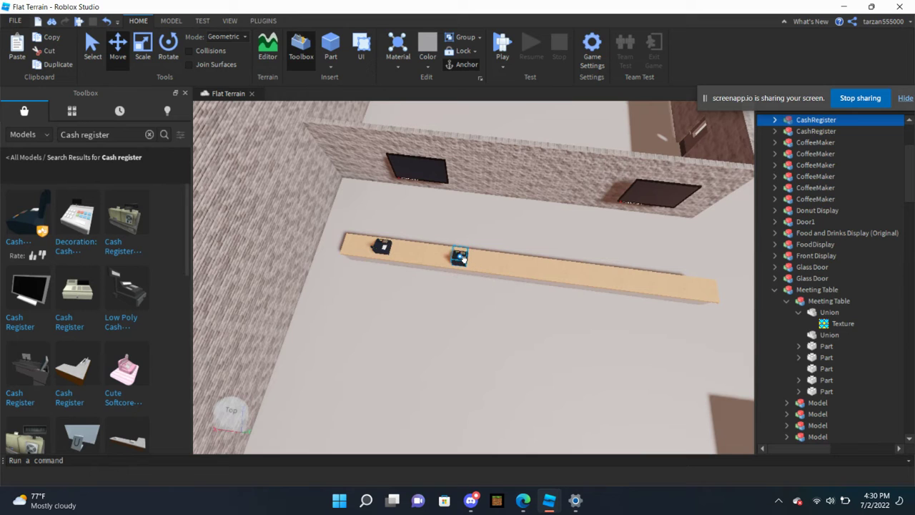
{"action": "key", "text": "ctrl+d"}
{"action": "left_click_drag", "start_coordinate": [472, 270], "coordinate": [503, 272]}
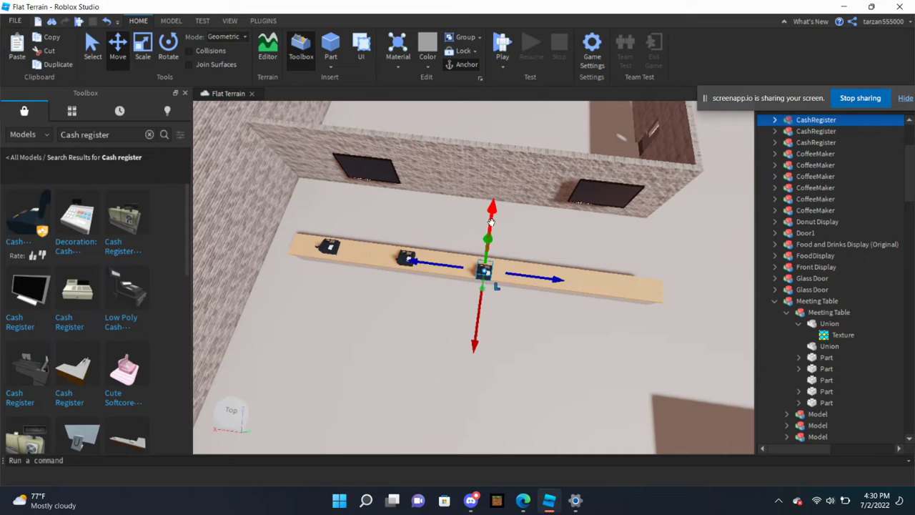
{"action": "scroll", "coordinate": [500, 243], "scroll_direction": "up", "scroll_amount": 6}
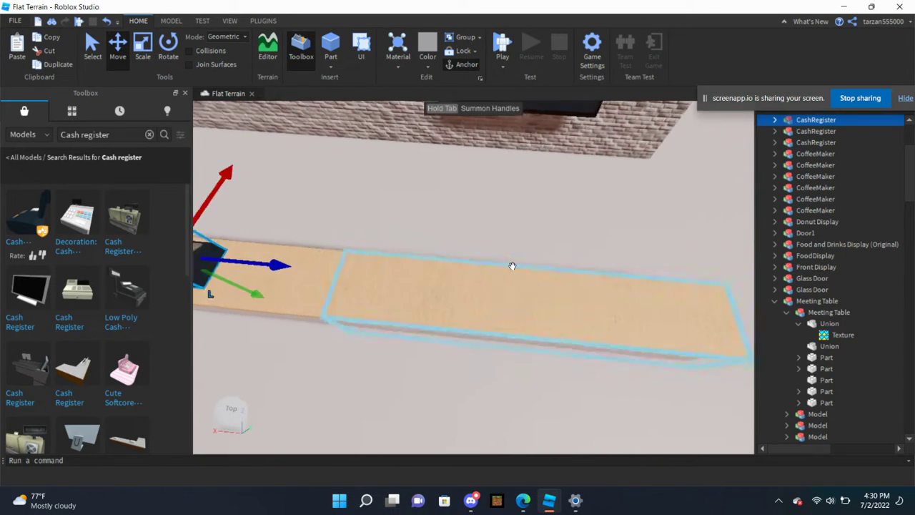
{"action": "scroll", "coordinate": [512, 266], "scroll_direction": "down", "scroll_amount": 6}
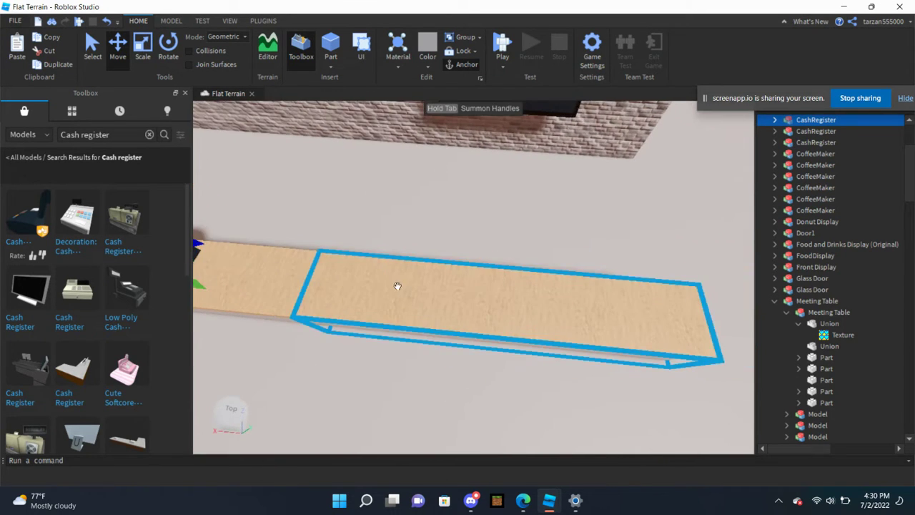
{"action": "key", "text": "ctrl+d"}
{"action": "left_click_drag", "start_coordinate": [419, 262], "coordinate": [484, 274]}
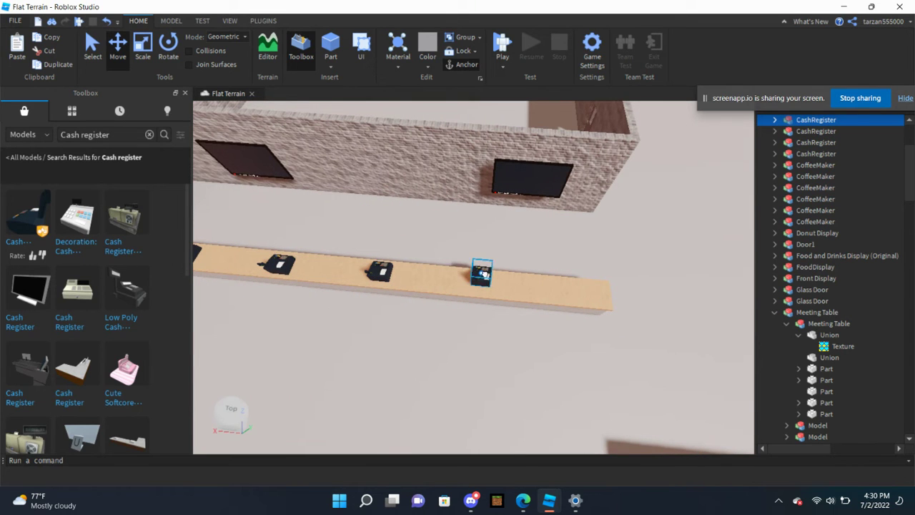
{"action": "scroll", "coordinate": [498, 281], "scroll_direction": "down", "scroll_amount": 5}
{"action": "left_click", "coordinate": [496, 153]}
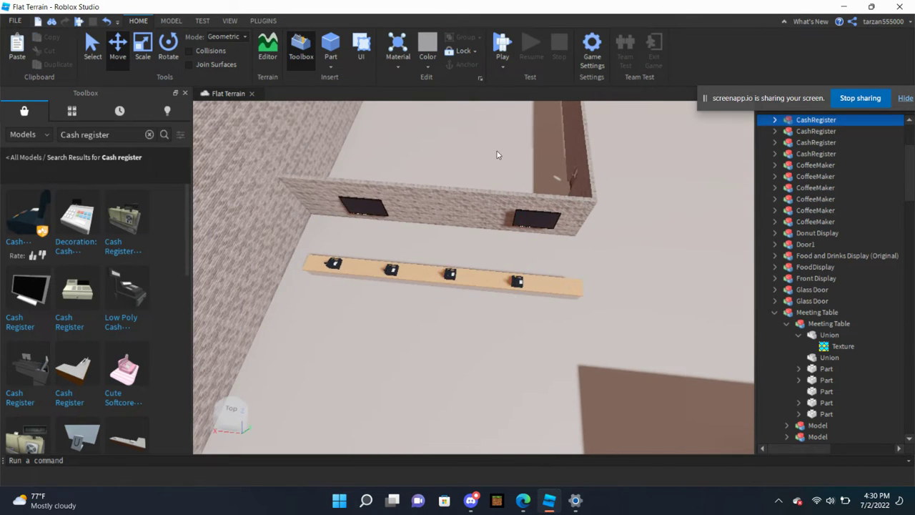
{"action": "scroll", "coordinate": [498, 154], "scroll_direction": "down", "scroll_amount": 5}
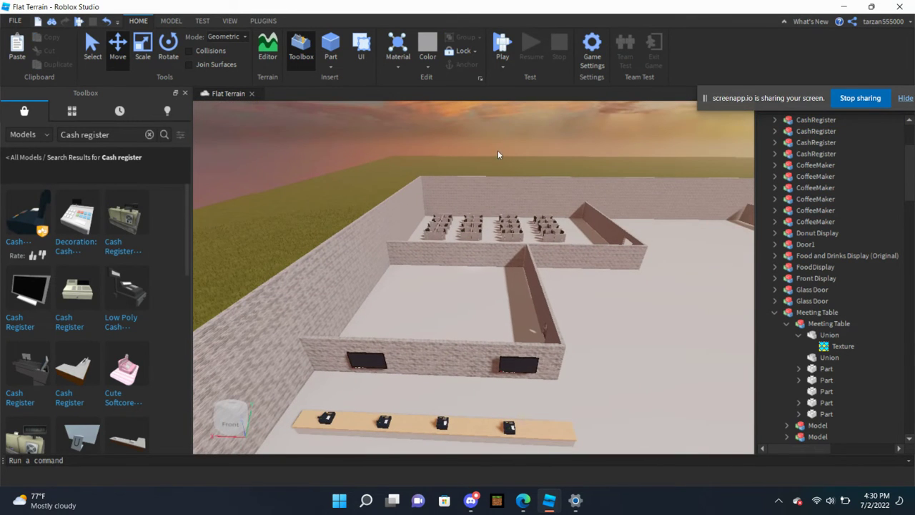
{"action": "left_click", "coordinate": [617, 336]}
{"action": "left_click", "coordinate": [676, 321]}
{"action": "scroll", "coordinate": [670, 346], "scroll_direction": "up", "scroll_amount": 5}
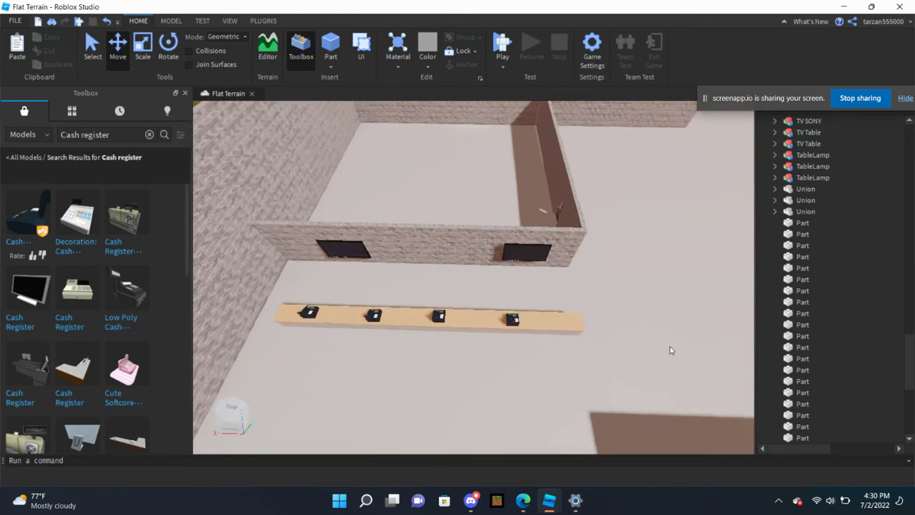
{"action": "scroll", "coordinate": [670, 346], "scroll_direction": "down", "scroll_amount": 5}
{"action": "right_click_drag", "start_coordinate": [670, 347], "coordinate": [664, 336]}
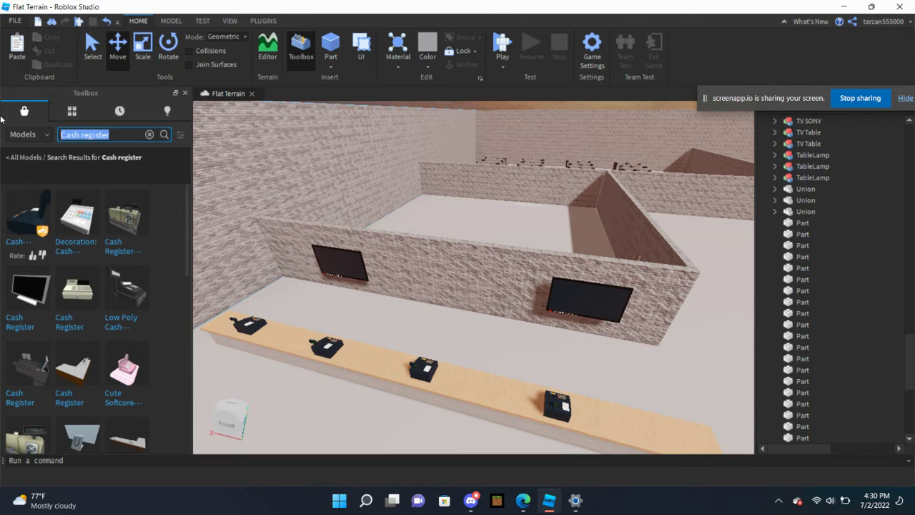
Step: Search the toolbox models for "mailbox"
{"action": "type", "text": "mail"}
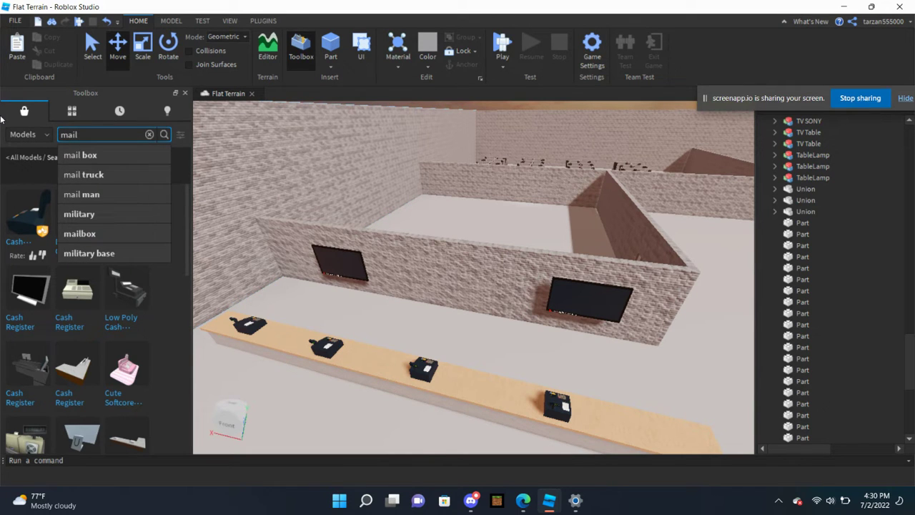
{"action": "left_click", "coordinate": [116, 234]}
{"action": "right_click_drag", "start_coordinate": [304, 256], "coordinate": [304, 256]}
{"action": "mouse_move", "coordinate": [81, 234]}
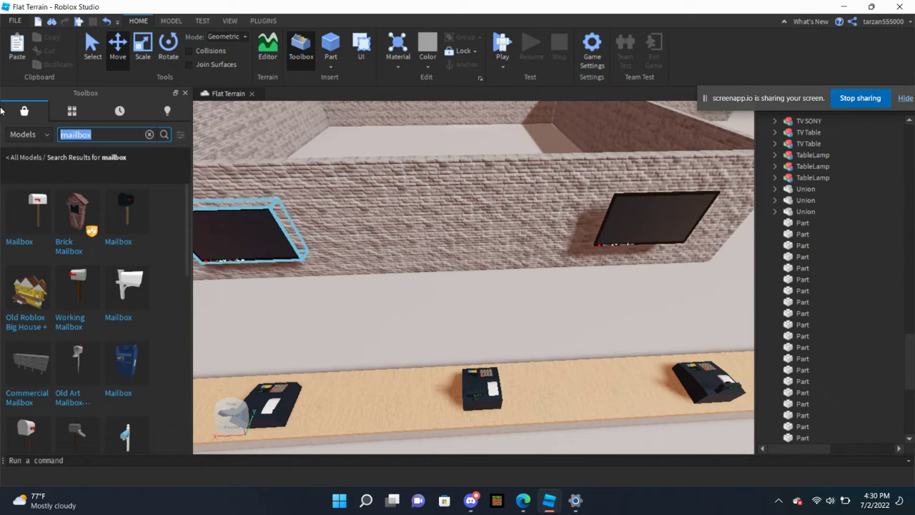
Step: Search the toolbox models for "Boxes" and place two Lower Garage Boxes piles side by side in the corner behind the counter
{"action": "type", "text": "Boxes"}
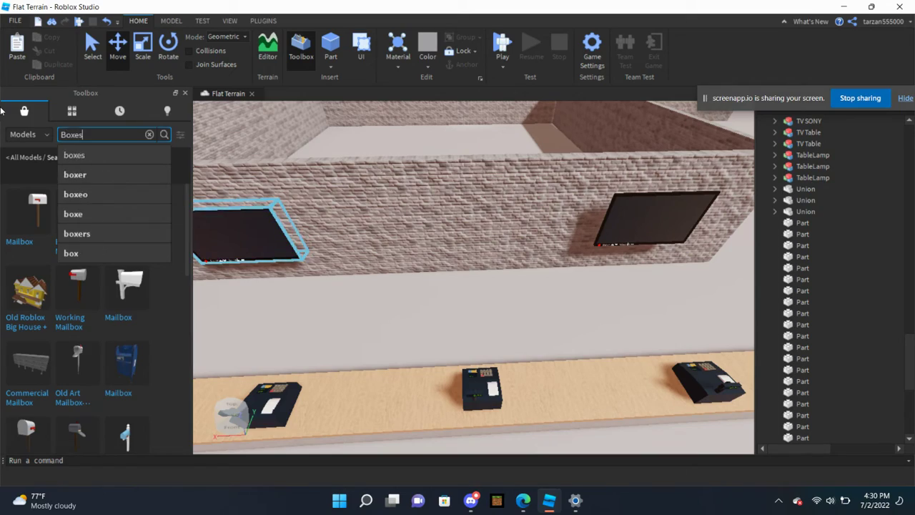
{"action": "key", "text": "Return"}
{"action": "right_click_drag", "start_coordinate": [422, 230], "coordinate": [423, 235]}
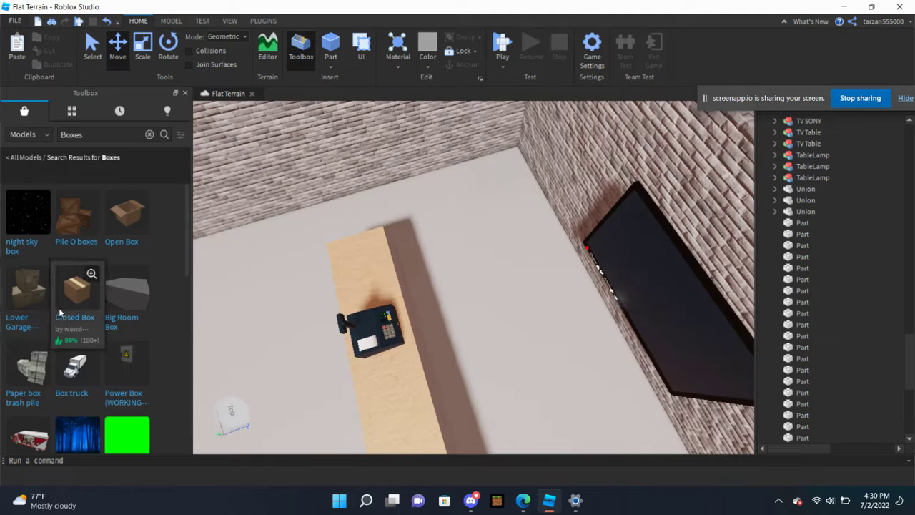
{"action": "left_click_drag", "start_coordinate": [535, 174], "coordinate": [515, 195]}
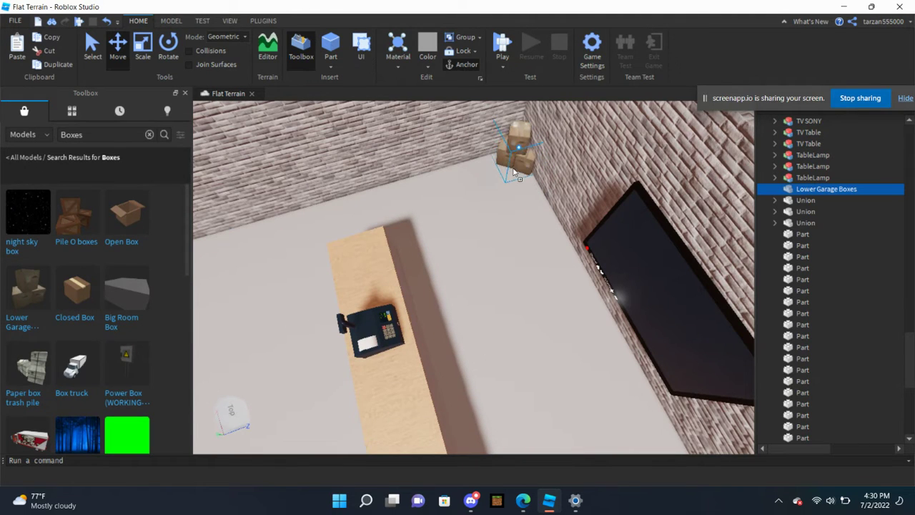
{"action": "left_click", "coordinate": [512, 219]}
{"action": "right_click_drag", "start_coordinate": [418, 247], "coordinate": [418, 246]}
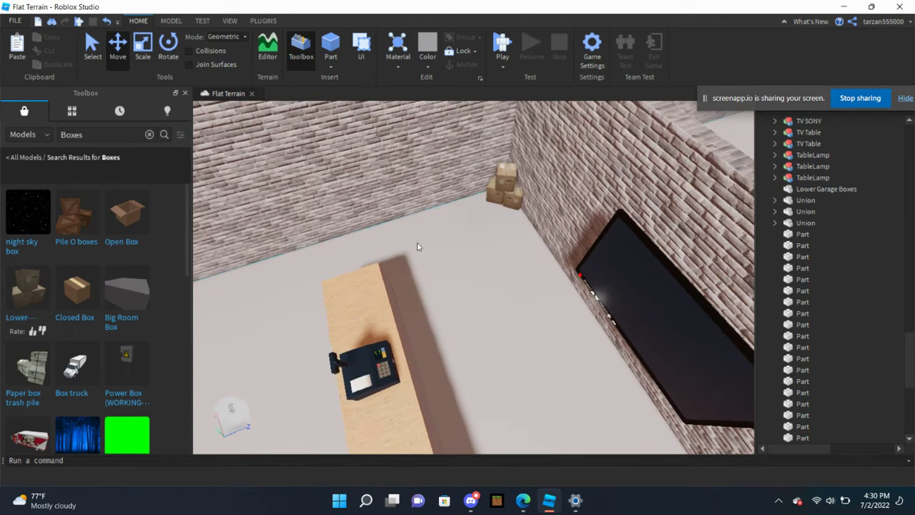
{"action": "left_click_drag", "start_coordinate": [35, 294], "coordinate": [455, 249]}
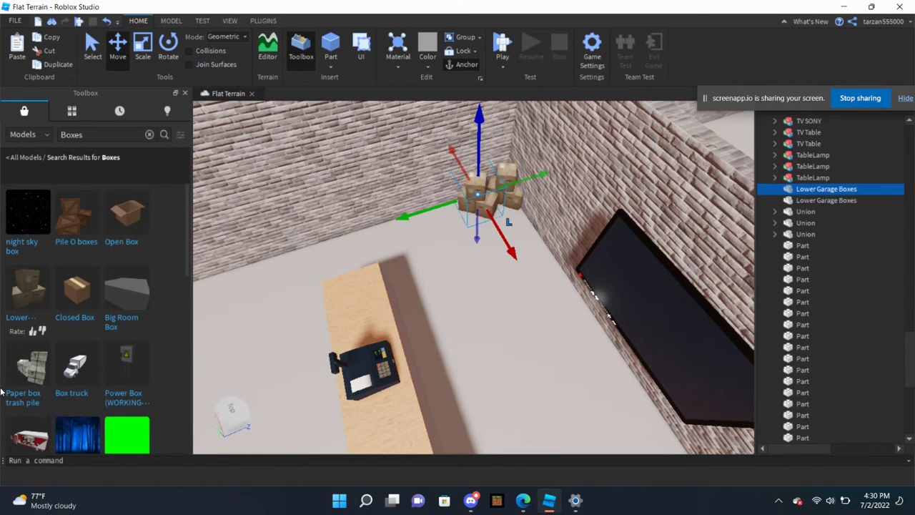
Step: Add the Paper box trash pile beside the stacked garage boxes, on the floor behind the counter
{"action": "right_click_drag", "start_coordinate": [503, 264], "coordinate": [286, 336]}
{"action": "left_click", "coordinate": [517, 238]}
{"action": "scroll", "coordinate": [406, 279], "scroll_direction": "down", "scroll_amount": 3}
{"action": "left_click", "coordinate": [477, 113]}
{"action": "scroll", "coordinate": [327, 331], "scroll_direction": "down", "scroll_amount": 5}
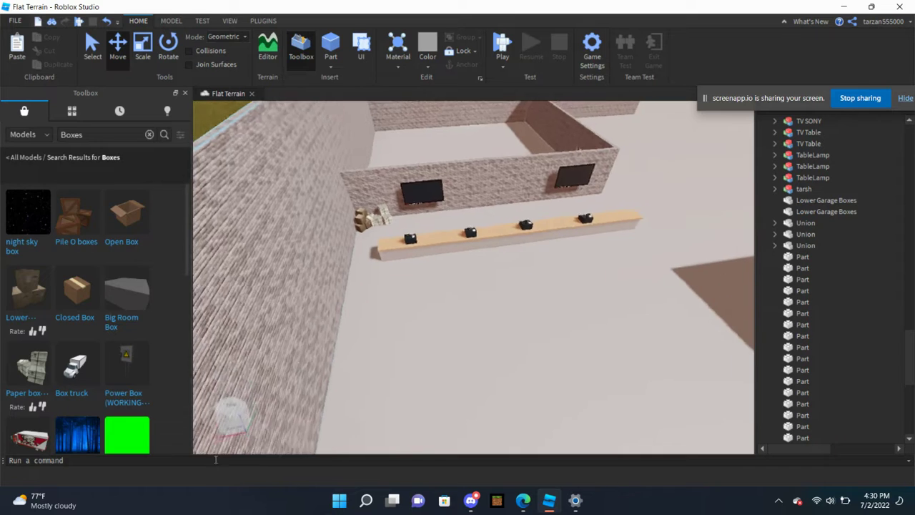
Step: Search the toolbox models for "mail truck"
{"action": "scroll", "coordinate": [97, 274], "scroll_direction": "down", "scroll_amount": 2}
{"action": "scroll", "coordinate": [97, 274], "scroll_direction": "up", "scroll_amount": 2}
{"action": "scroll", "coordinate": [97, 274], "scroll_direction": "up", "scroll_amount": 1}
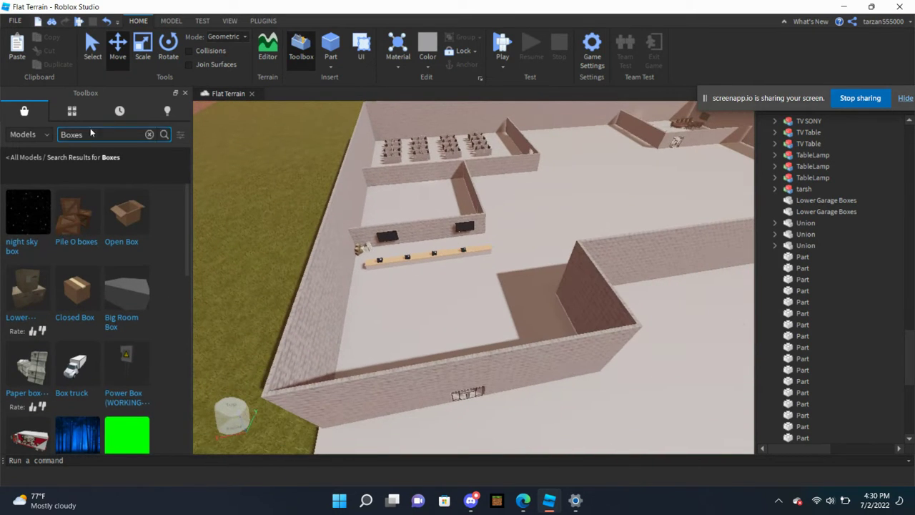
{"action": "type", "text": "mail truck"}
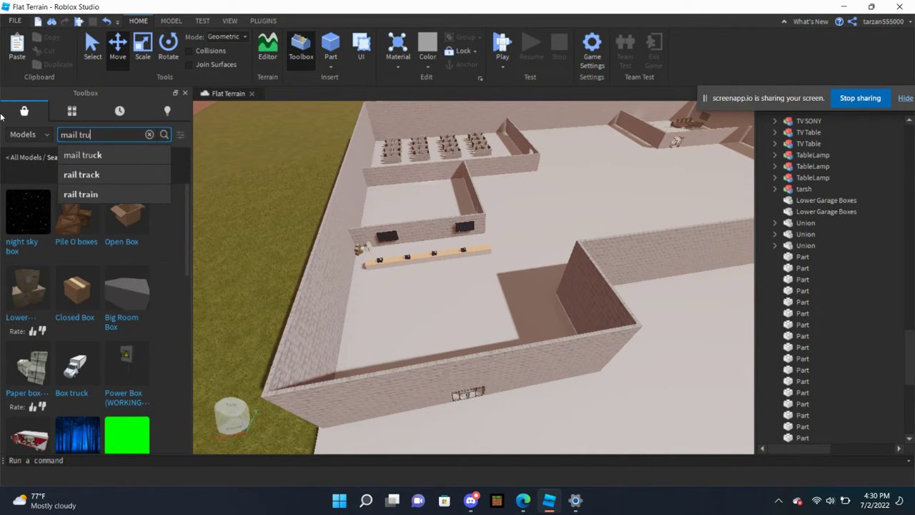
{"action": "key", "text": "Return"}
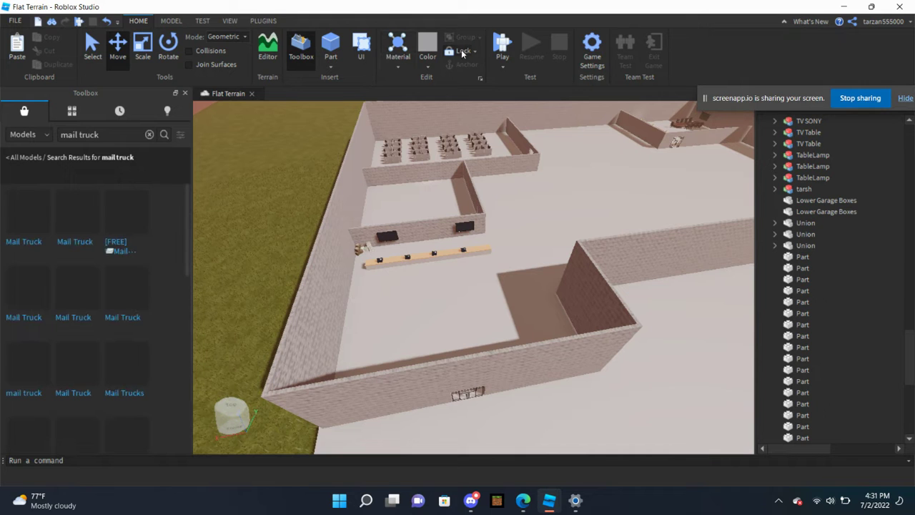
Step: Duplicate the cubicle room's inner wall across the open hall and close the gap to the double-door room with a short wall piece
{"action": "scroll", "coordinate": [461, 50], "scroll_direction": "down", "scroll_amount": 3}
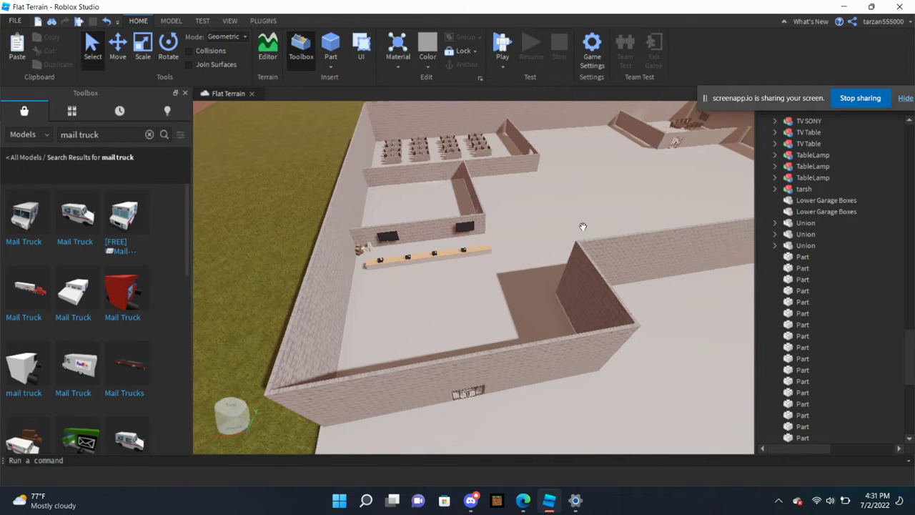
{"action": "right_click_drag", "start_coordinate": [580, 227], "coordinate": [605, 241]}
{"action": "left_click", "coordinate": [460, 227]}
{"action": "right_click_drag", "start_coordinate": [460, 227], "coordinate": [529, 222]}
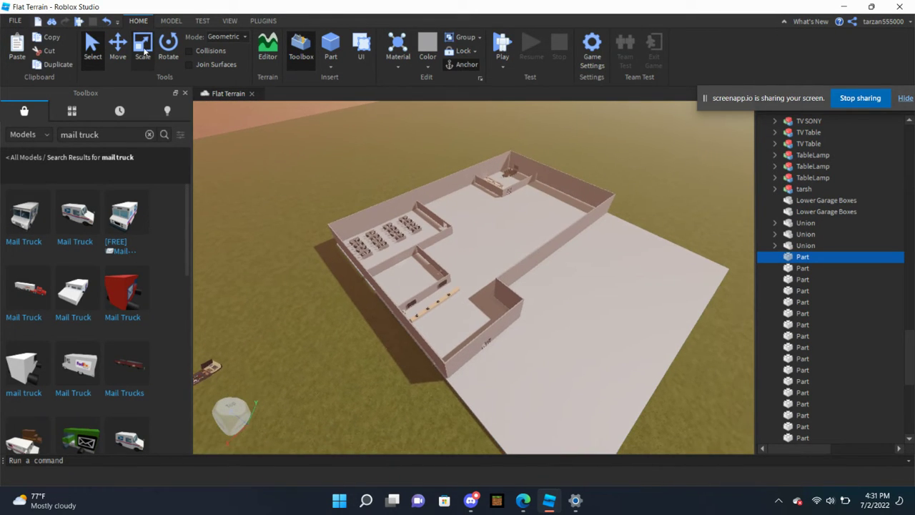
{"action": "right_click_drag", "start_coordinate": [402, 346], "coordinate": [339, 245]}
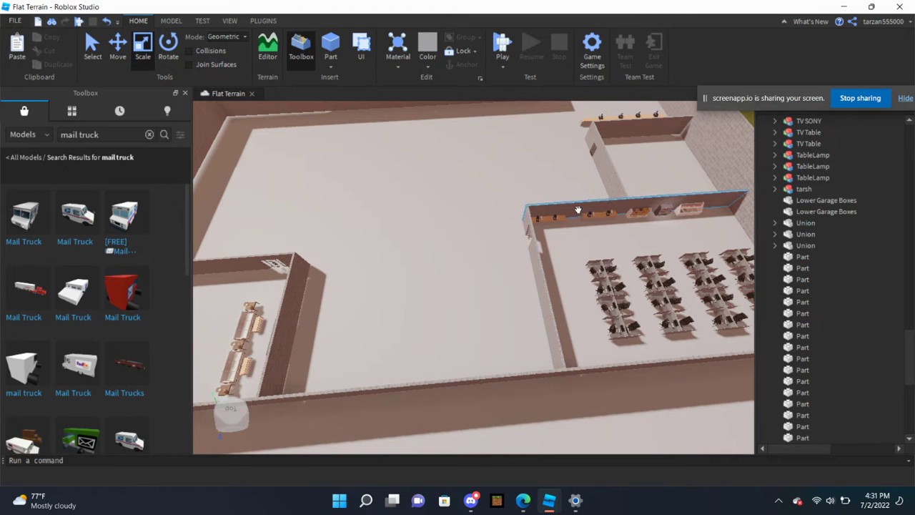
{"action": "key", "text": "ctrl+d"}
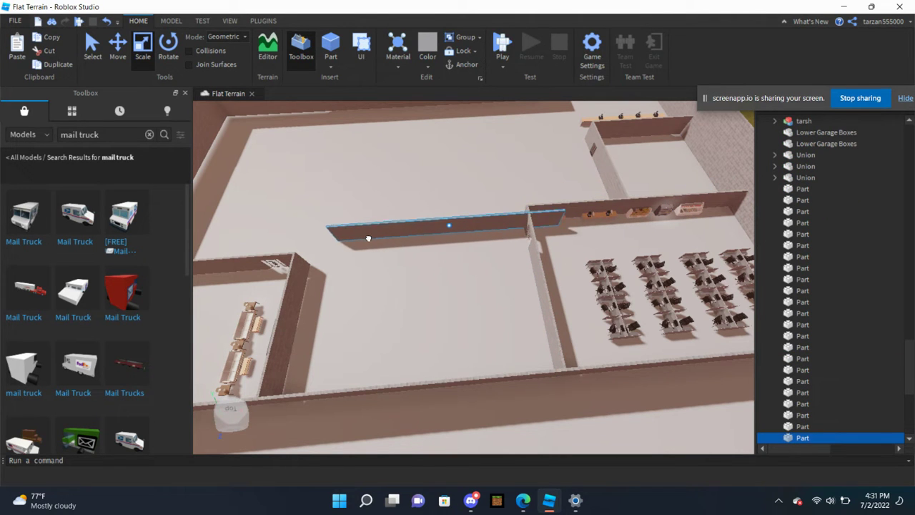
{"action": "scroll", "coordinate": [335, 235], "scroll_direction": "up", "scroll_amount": 6}
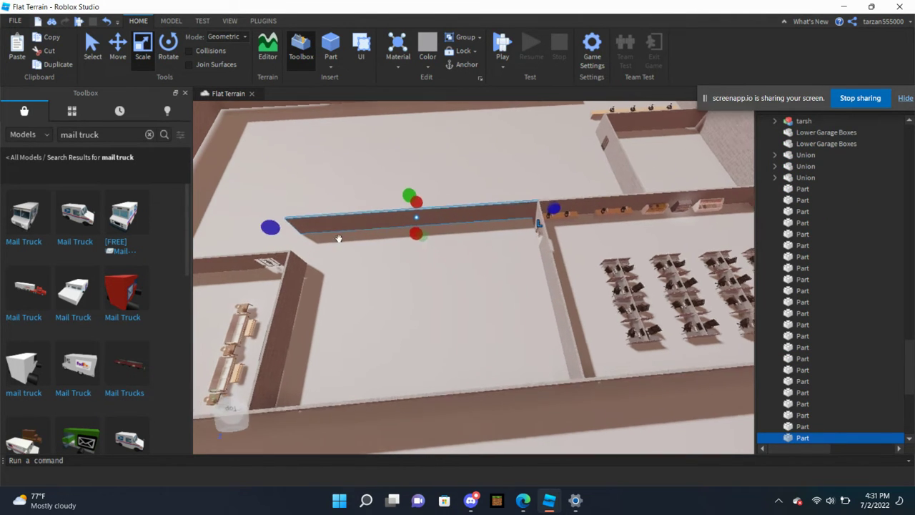
{"action": "middle_click_drag", "start_coordinate": [319, 204], "coordinate": [407, 177]}
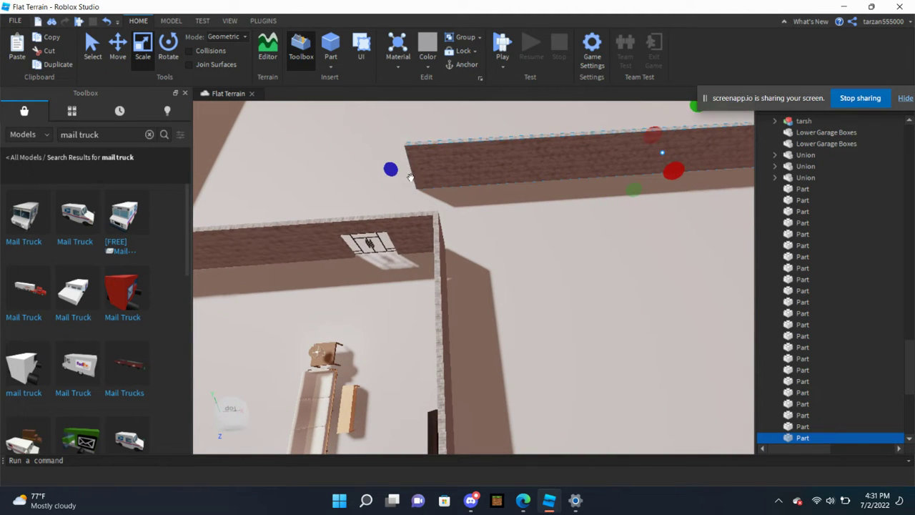
{"action": "left_click_drag", "start_coordinate": [416, 177], "coordinate": [355, 157]}
{"action": "right_click_drag", "start_coordinate": [315, 160], "coordinate": [463, 212]}
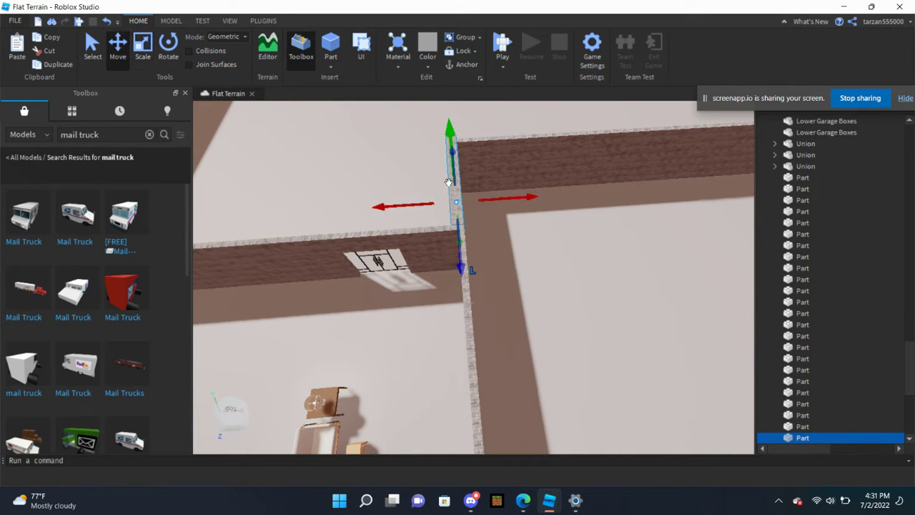
Step: Shorten the new hall wall and duplicate it so the two sections leave a doorway opening between them
{"action": "right_click_drag", "start_coordinate": [437, 203], "coordinate": [306, 286]}
{"action": "left_click", "coordinate": [585, 279]}
{"action": "left_click", "coordinate": [680, 321]}
{"action": "right_click_drag", "start_coordinate": [680, 322], "coordinate": [460, 315]}
{"action": "left_click", "coordinate": [679, 320]}
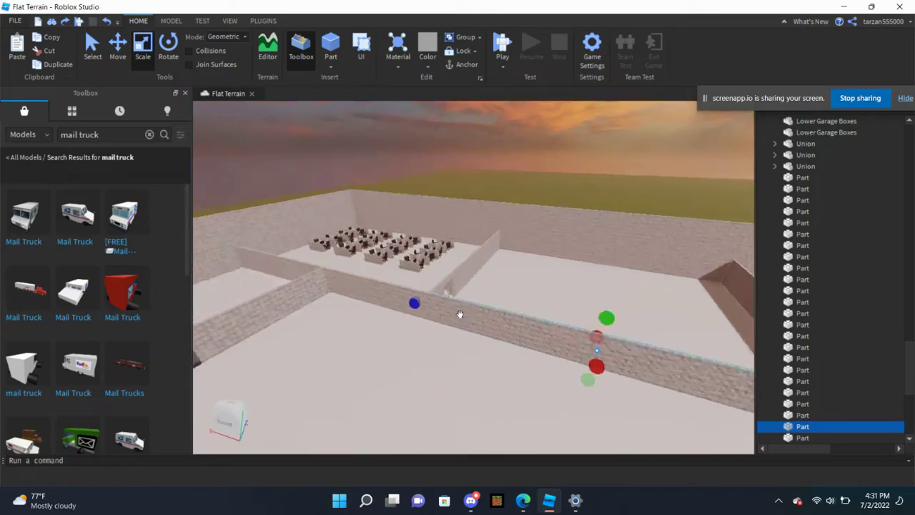
{"action": "key", "text": "w"}
{"action": "key", "text": "s"}
{"action": "left_click", "coordinate": [495, 322]}
{"action": "right_click_drag", "start_coordinate": [494, 323], "coordinate": [683, 299]}
{"action": "left_click", "coordinate": [605, 327]}
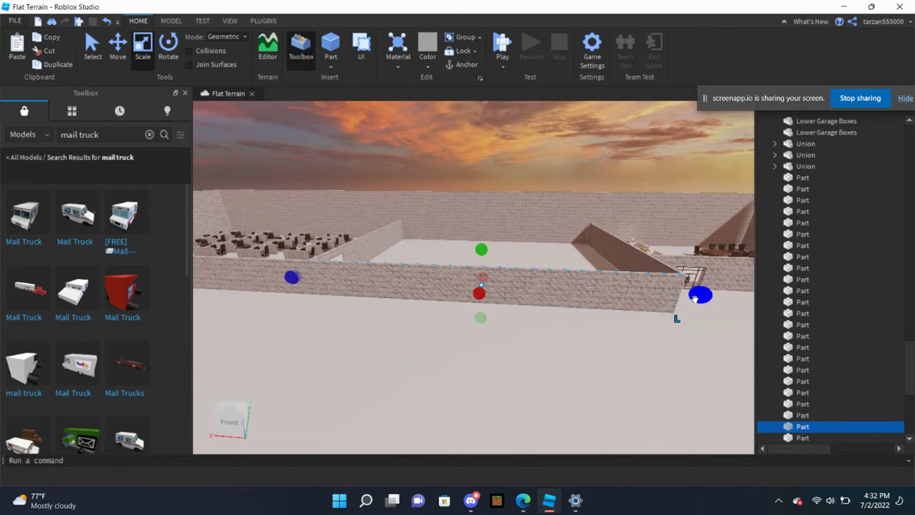
{"action": "right_click_drag", "start_coordinate": [445, 245], "coordinate": [496, 291]}
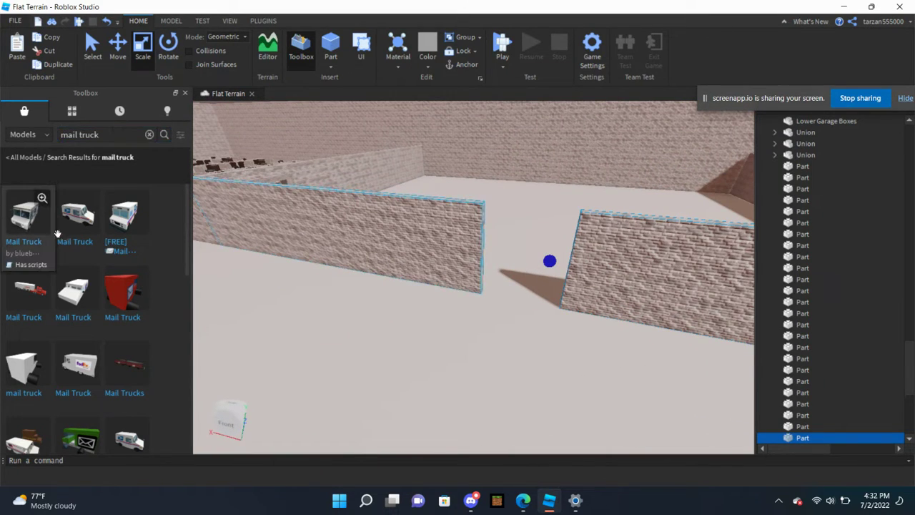
Step: Try the Mail Truck model in front of the doorway opening, with the 1999 Grumman LLV USPS Mail Truck beside it, and delete the latter
{"action": "left_click", "coordinate": [24, 214]}
{"action": "scroll", "coordinate": [393, 297], "scroll_direction": "up", "scroll_amount": 5}
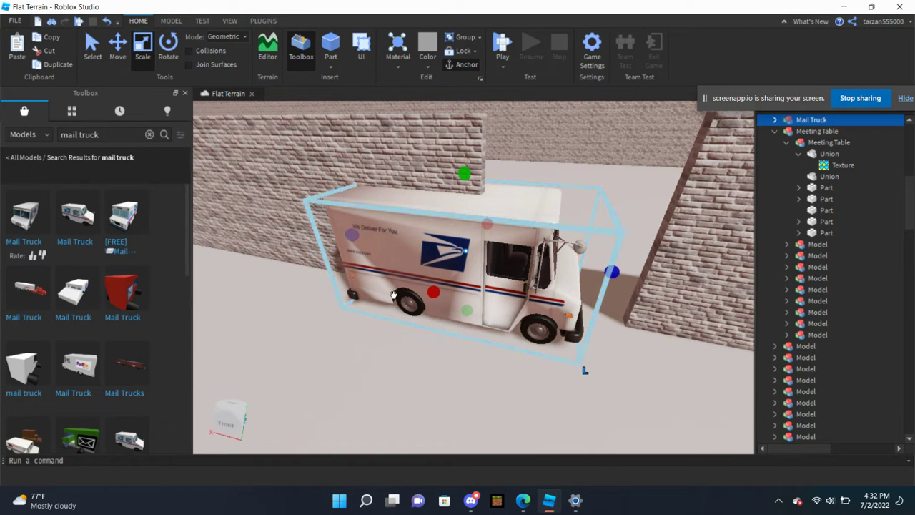
{"action": "scroll", "coordinate": [393, 296], "scroll_direction": "down", "scroll_amount": 5}
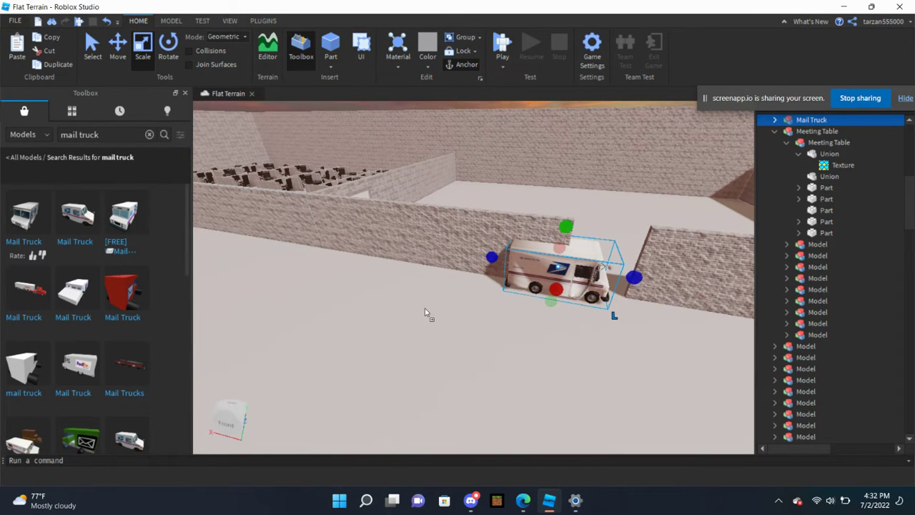
{"action": "left_click_drag", "start_coordinate": [424, 316], "coordinate": [401, 301]}
{"action": "scroll", "coordinate": [560, 309], "scroll_direction": "up", "scroll_amount": 5}
{"action": "scroll", "coordinate": [559, 309], "scroll_direction": "down", "scroll_amount": 3}
{"action": "key", "text": "ctrl+r"}
{"action": "scroll", "coordinate": [507, 311], "scroll_direction": "up", "scroll_amount": 3}
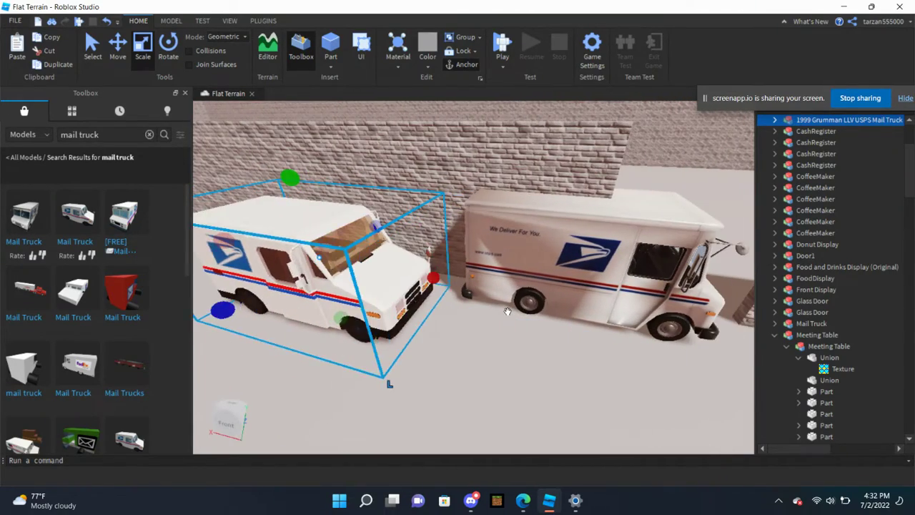
{"action": "key", "text": "Delete"}
Step: Examine the remaining mail truck inside and from behind, and delete it
{"action": "scroll", "coordinate": [580, 280], "scroll_direction": "up", "scroll_amount": 10}
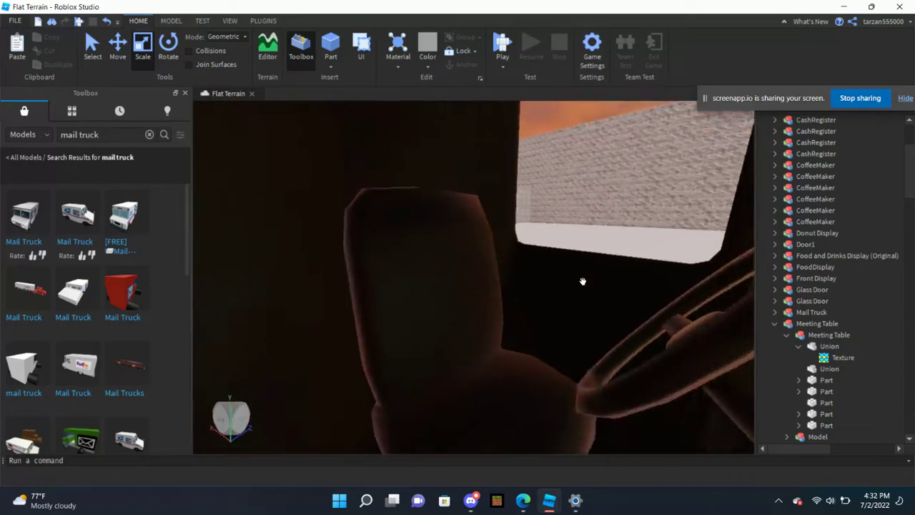
{"action": "scroll", "coordinate": [583, 281], "scroll_direction": "down", "scroll_amount": 6}
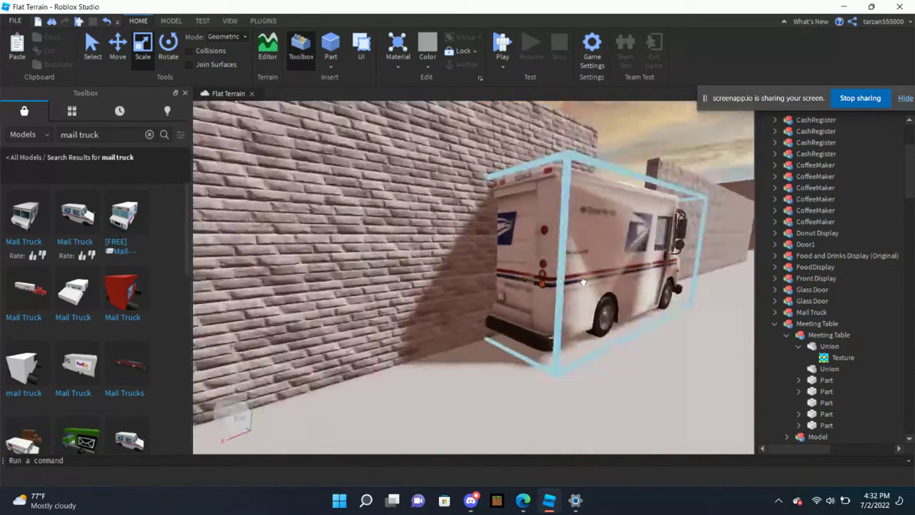
{"action": "scroll", "coordinate": [583, 281], "scroll_direction": "up", "scroll_amount": 4}
{"action": "scroll", "coordinate": [583, 281], "scroll_direction": "down", "scroll_amount": 3}
{"action": "key", "text": "f"}
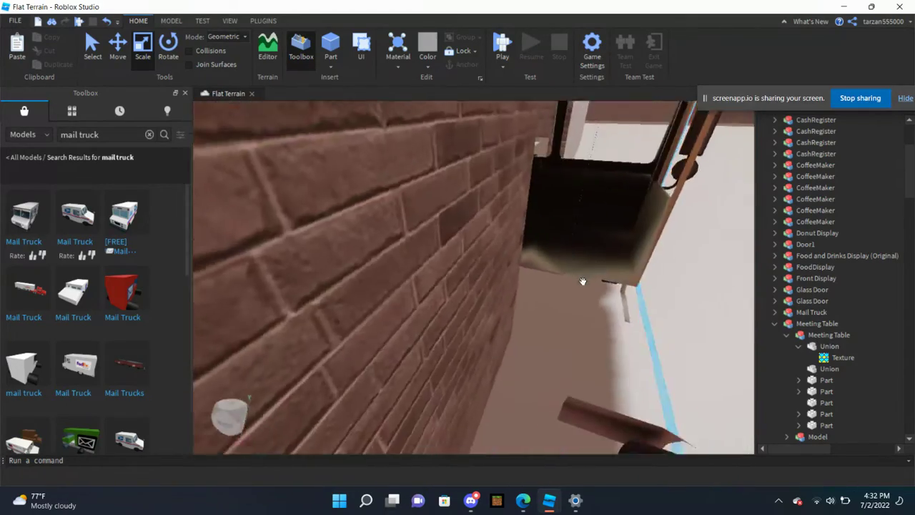
{"action": "scroll", "coordinate": [546, 247], "scroll_direction": "down", "scroll_amount": 3}
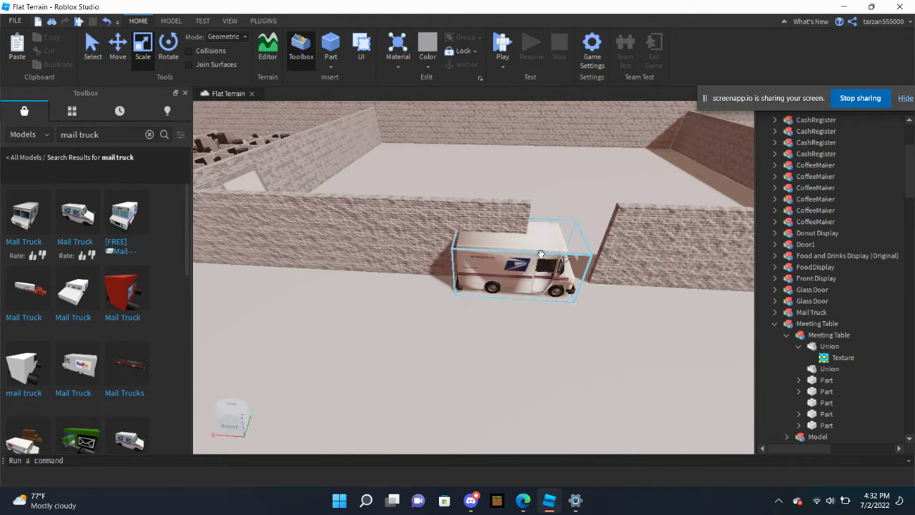
{"action": "key", "text": "Delete"}
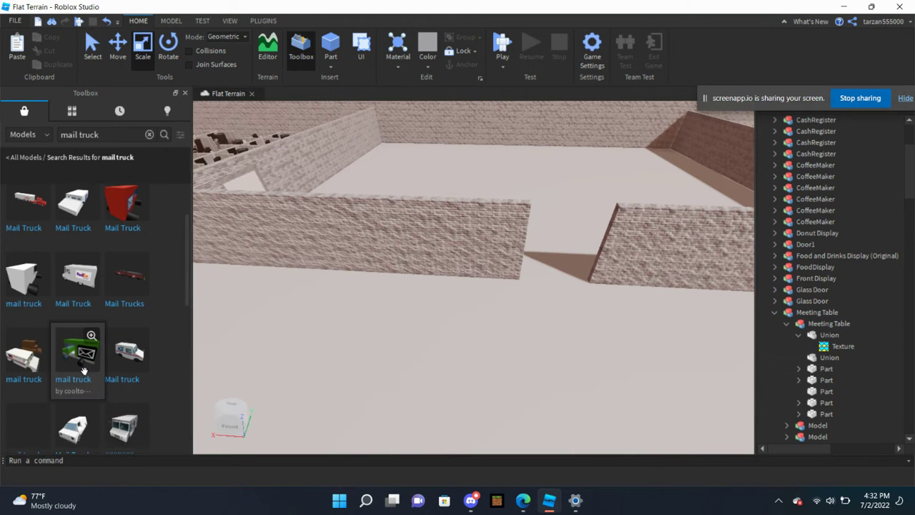
Step: Try the 1990 Grumman LLV mail truck in front of the doorway opening, inspect it and delete it
{"action": "scroll", "coordinate": [120, 422], "scroll_direction": "down", "scroll_amount": 2}
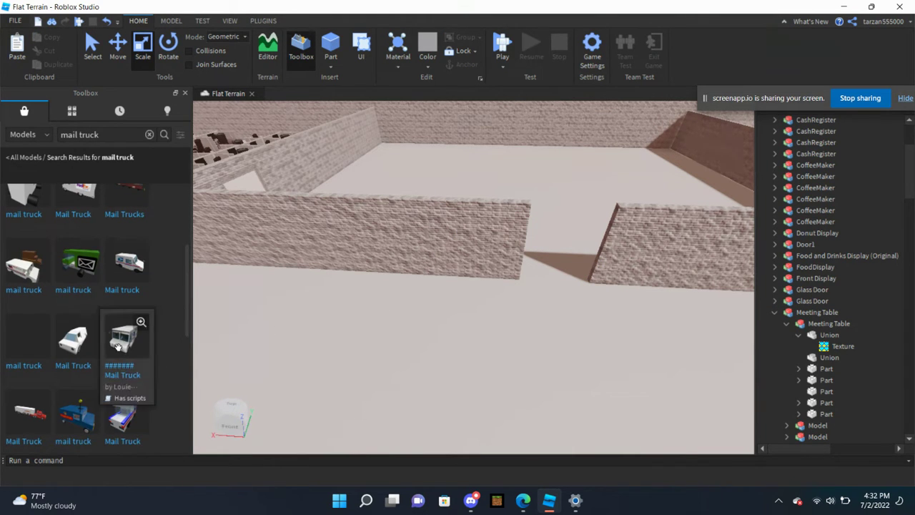
{"action": "left_click_drag", "start_coordinate": [555, 325], "coordinate": [575, 370]}
{"action": "scroll", "coordinate": [558, 387], "scroll_direction": "up", "scroll_amount": 5}
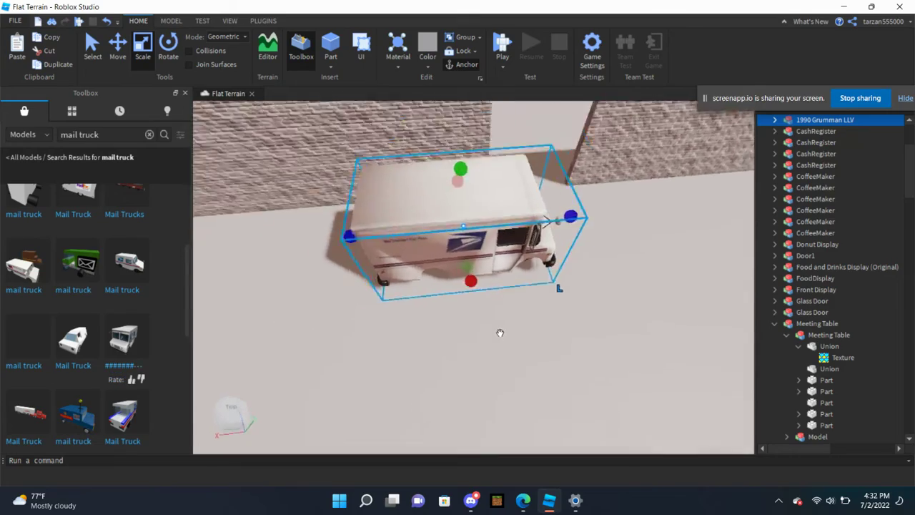
{"action": "key", "text": "f"}
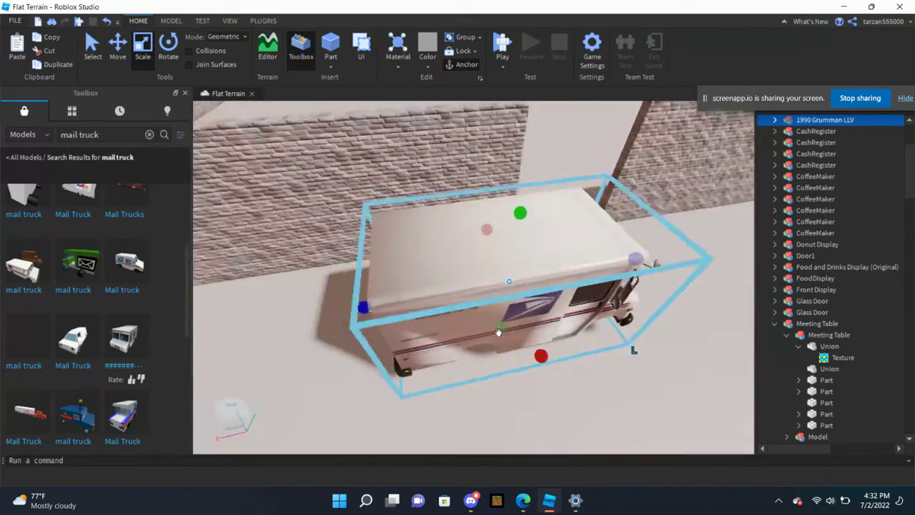
{"action": "scroll", "coordinate": [498, 332], "scroll_direction": "down", "scroll_amount": 3}
{"action": "right_click_drag", "start_coordinate": [499, 331], "coordinate": [511, 309]}
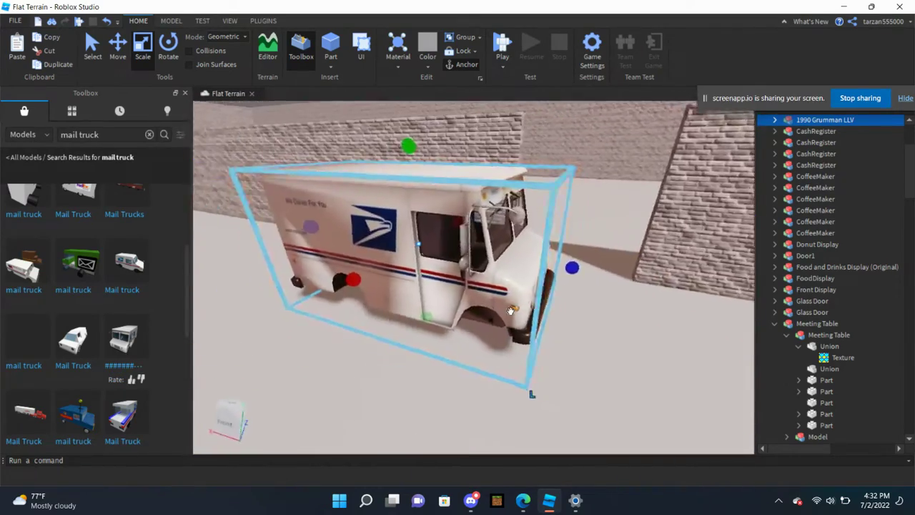
{"action": "scroll", "coordinate": [510, 310], "scroll_direction": "down", "scroll_amount": 5}
{"action": "scroll", "coordinate": [507, 384], "scroll_direction": "up", "scroll_amount": 5}
{"action": "scroll", "coordinate": [510, 384], "scroll_direction": "down", "scroll_amount": 2}
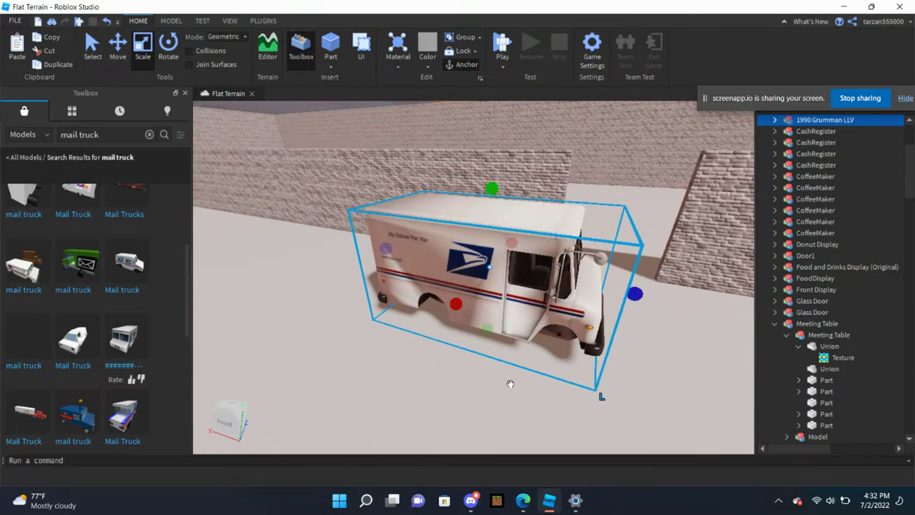
{"action": "key", "text": "Delete"}
Step: Try the 1999 Grumman LLV USPS Mail Truck and the Mail Truck model again, deleting each one
{"action": "scroll", "coordinate": [62, 257], "scroll_direction": "up", "scroll_amount": 5}
{"action": "left_click_drag", "start_coordinate": [71, 216], "coordinate": [339, 290]}
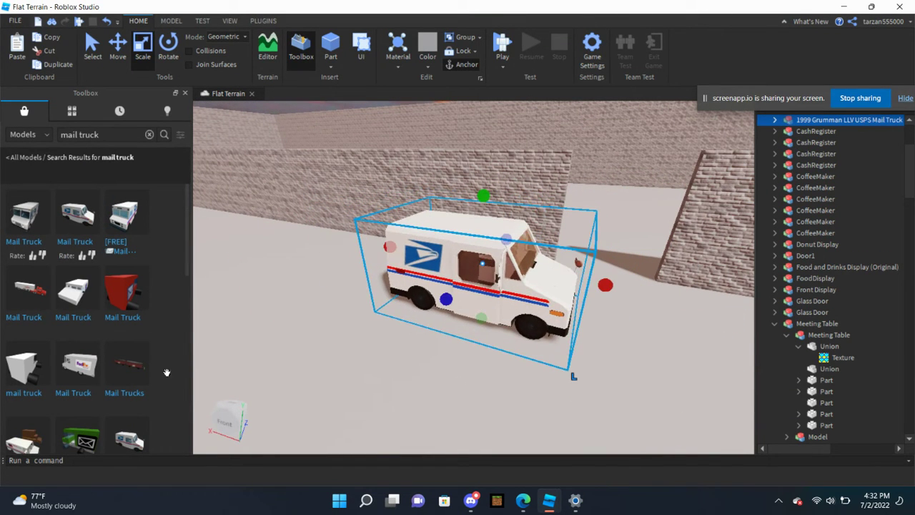
{"action": "key", "text": "Delete"}
{"action": "left_click_drag", "start_coordinate": [223, 319], "coordinate": [554, 325]}
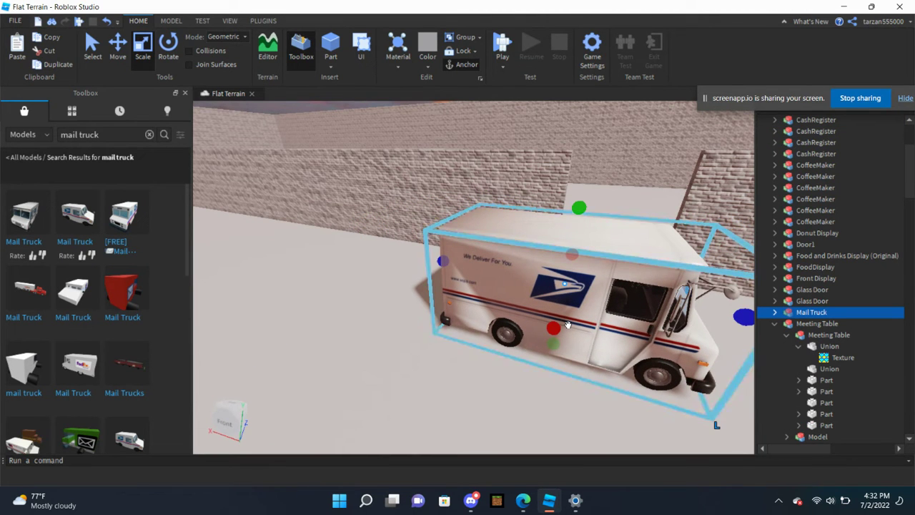
{"action": "key", "text": "Delete"}
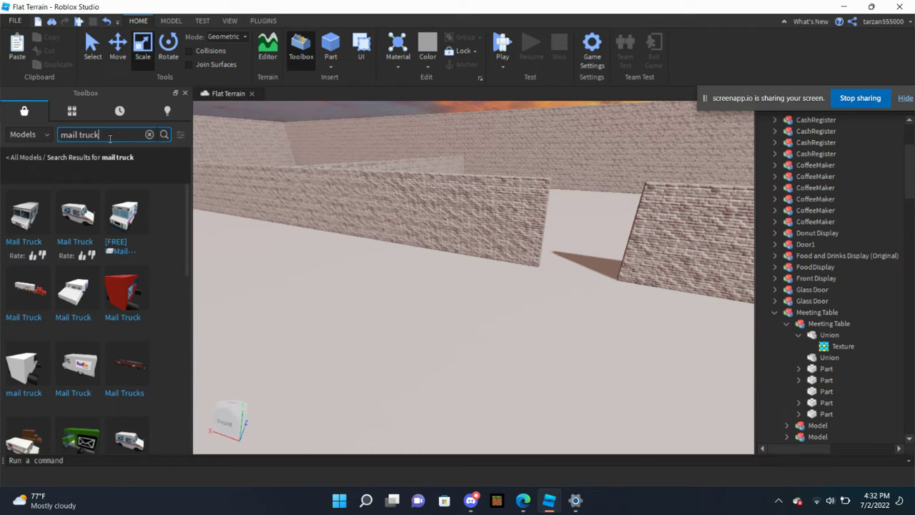
Step: Search the toolbox models for "Door" and place the E To Open Door in the hall wall's opening
{"action": "type", "text": "Door"}
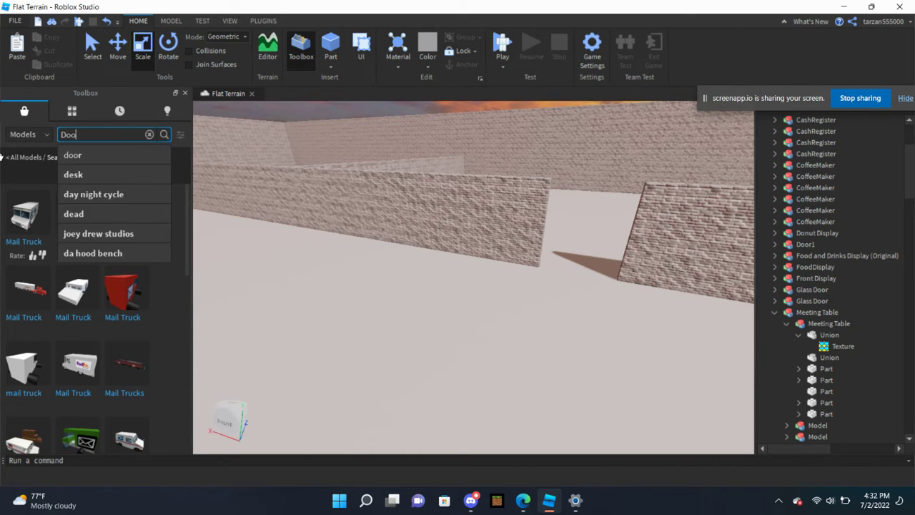
{"action": "key", "text": "Return"}
{"action": "right_click_drag", "start_coordinate": [404, 250], "coordinate": [407, 250]}
{"action": "key", "text": "s"}
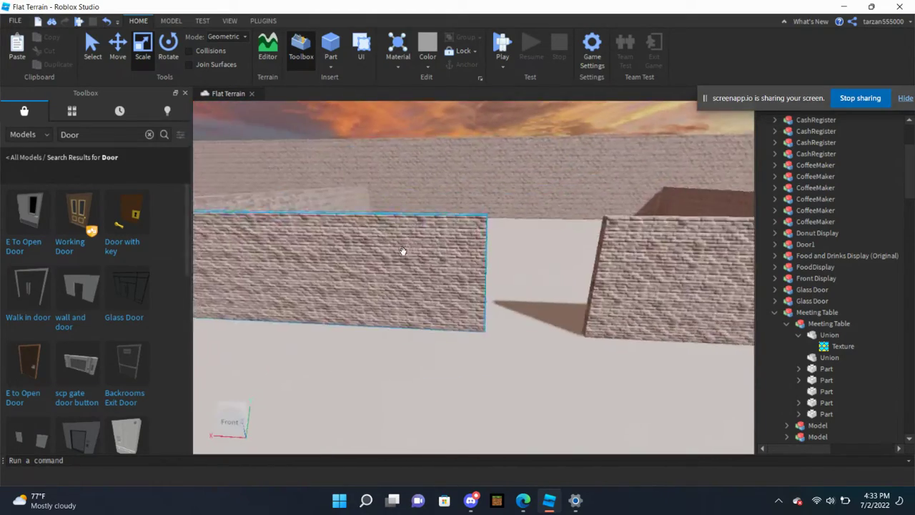
{"action": "key", "text": "w"}
{"action": "left_click_drag", "start_coordinate": [241, 326], "coordinate": [406, 377]}
{"action": "right_click_drag", "start_coordinate": [408, 280], "coordinate": [408, 280]}
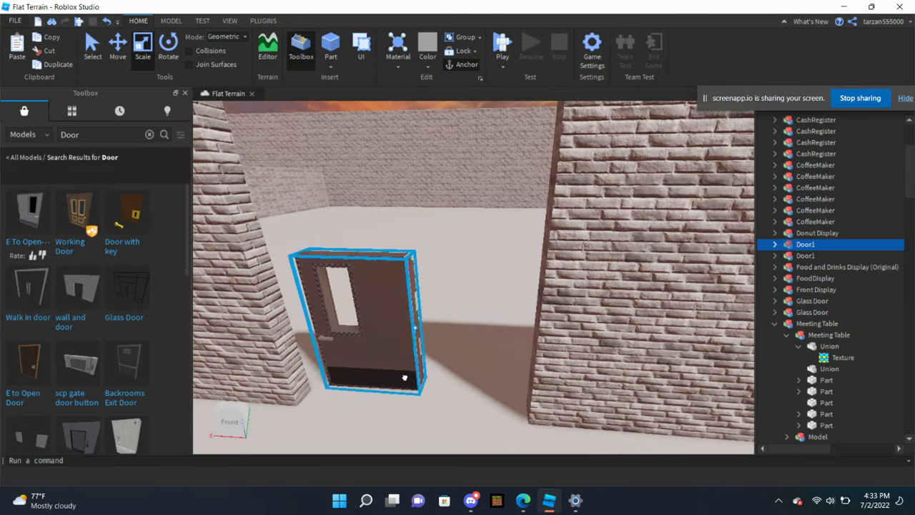
{"action": "scroll", "coordinate": [530, 359], "scroll_direction": "down", "scroll_amount": 3}
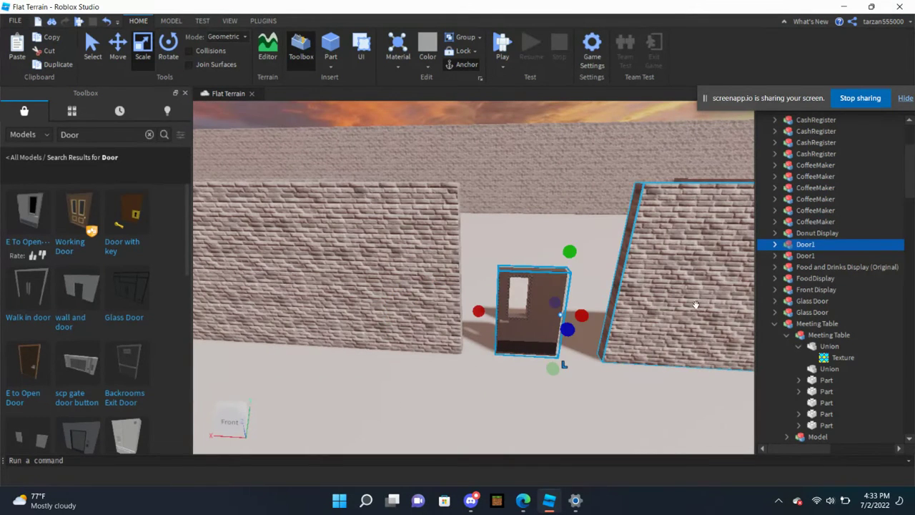
Step: Extend the wall sections on both sides of the new door until they close in on its edges
{"action": "left_click", "coordinate": [661, 322]}
{"action": "key", "text": "d"}
{"action": "left_click_drag", "start_coordinate": [536, 283], "coordinate": [480, 280]}
{"action": "left_click_drag", "start_coordinate": [422, 278], "coordinate": [436, 282]}
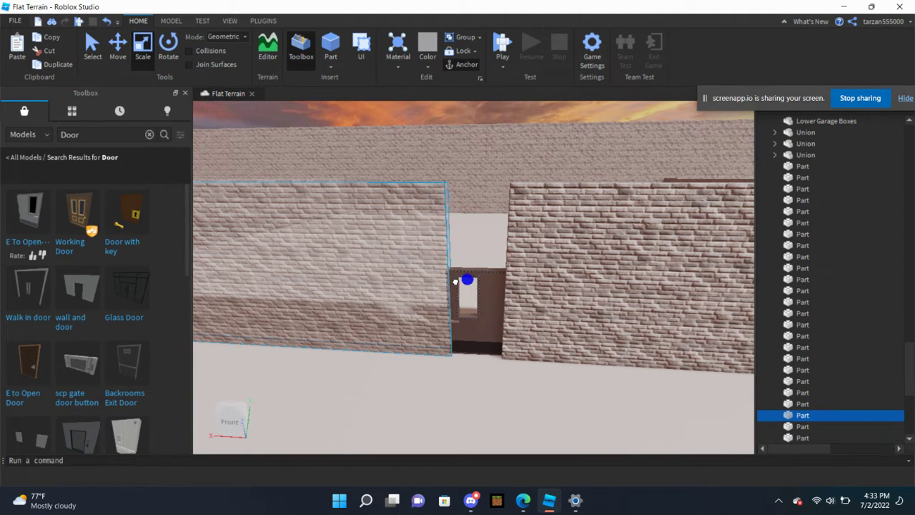
{"action": "scroll", "coordinate": [455, 281], "scroll_direction": "down", "scroll_amount": 3}
{"action": "left_click", "coordinate": [505, 155]}
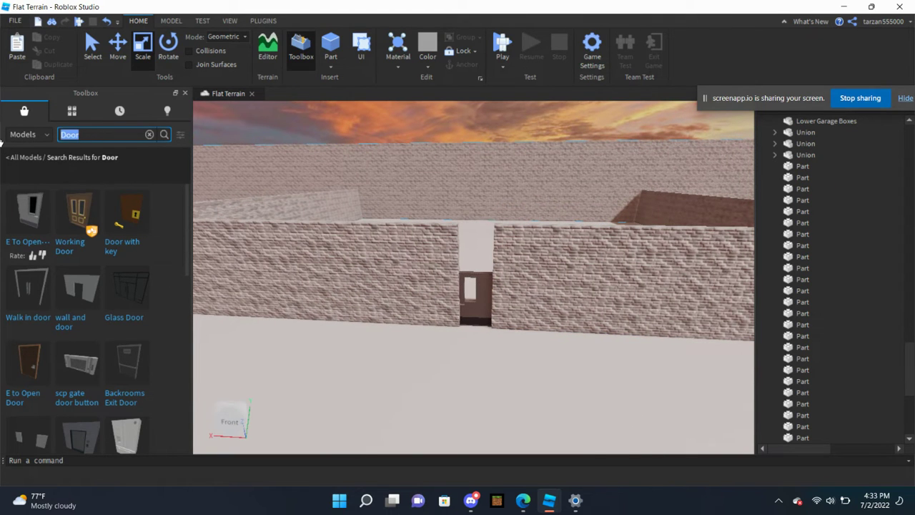
Step: Search the toolbox models for "Wall"
{"action": "type", "text": "Wall"}
{"action": "key", "text": "Return"}
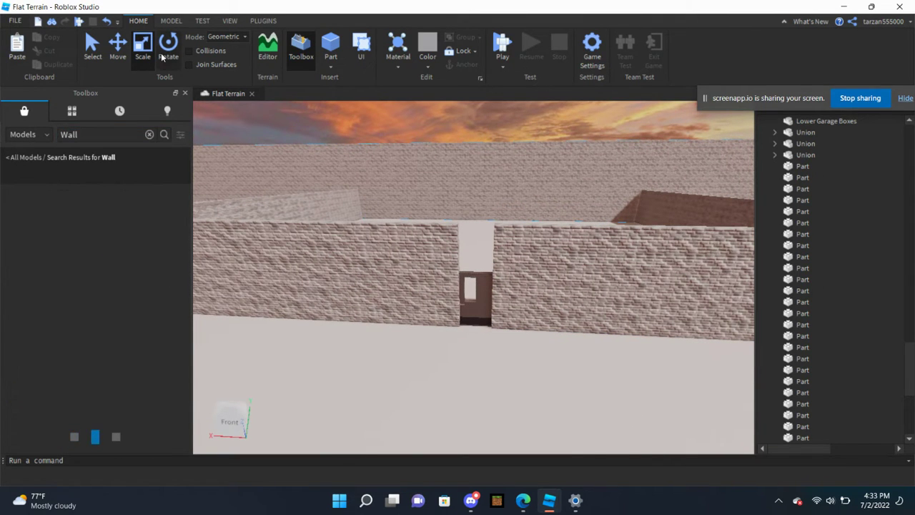
{"action": "scroll", "coordinate": [420, 162], "scroll_direction": "down", "scroll_amount": 5}
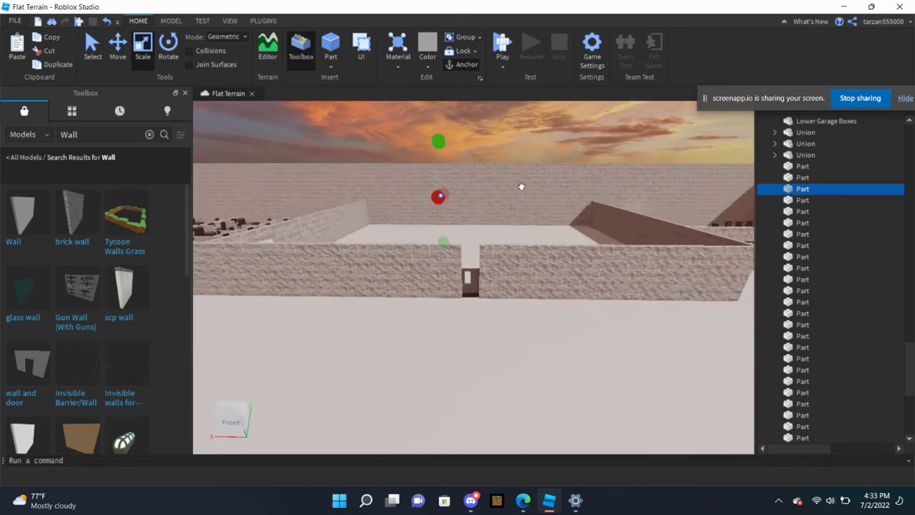
{"action": "scroll", "coordinate": [501, 179], "scroll_direction": "up", "scroll_amount": 5}
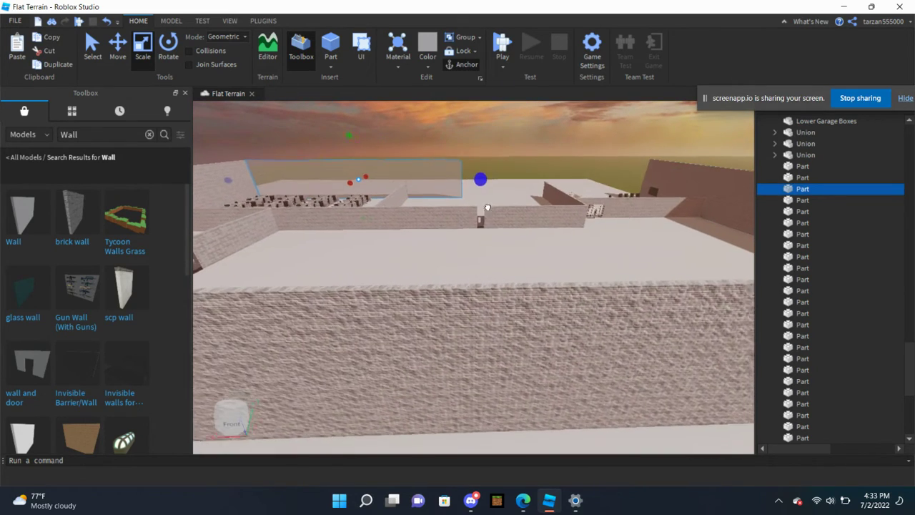
Step: Duplicate the brick wall along the building's open front and place the copy on the opposite side of the opening
{"action": "key", "text": "f"}
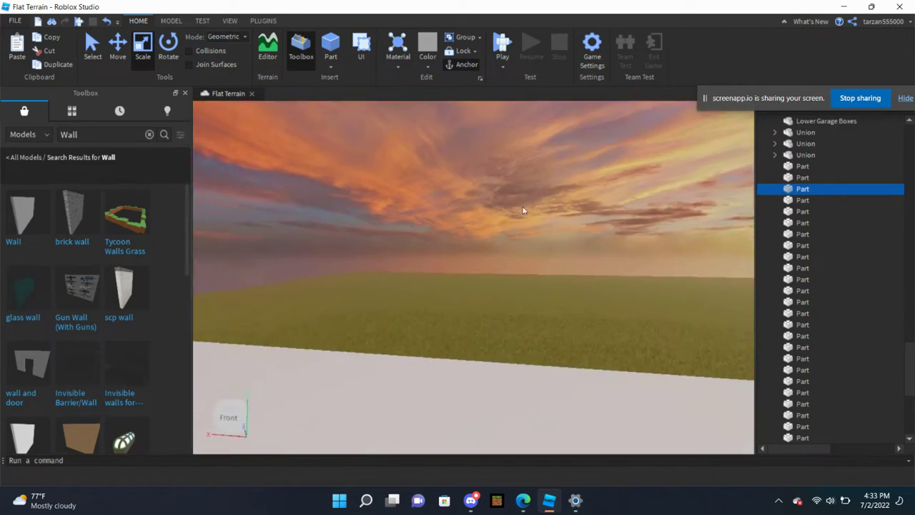
{"action": "scroll", "coordinate": [501, 215], "scroll_direction": "down", "scroll_amount": 5}
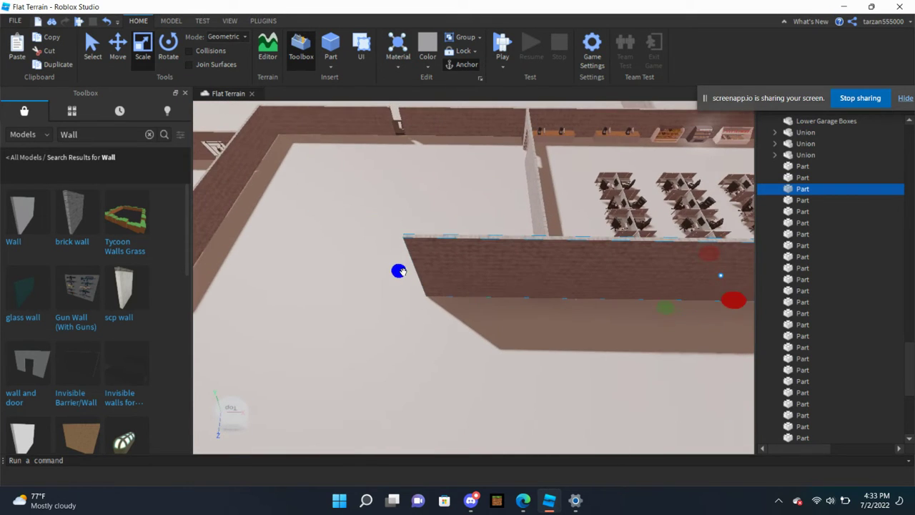
{"action": "left_click", "coordinate": [487, 284]}
{"action": "right_click_drag", "start_coordinate": [619, 259], "coordinate": [550, 191]}
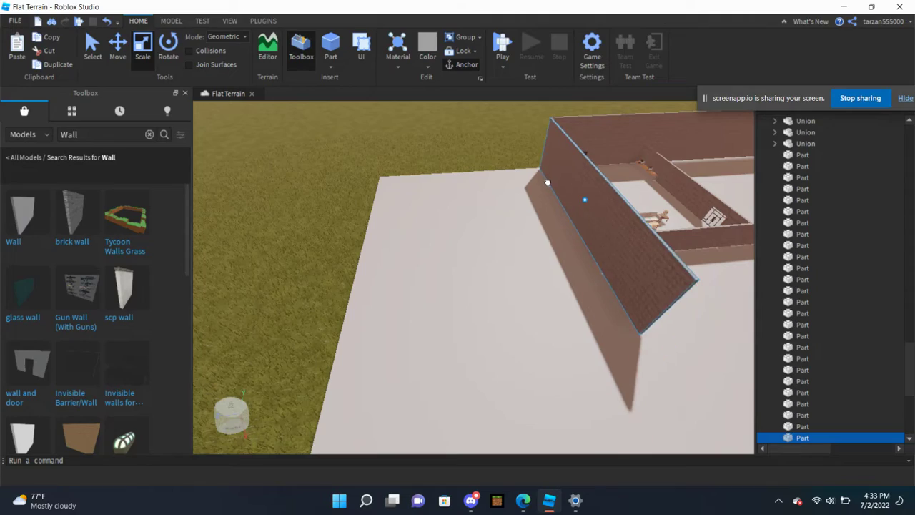
{"action": "right_click_drag", "start_coordinate": [552, 181], "coordinate": [561, 191]}
{"action": "right_click_drag", "start_coordinate": [533, 239], "coordinate": [565, 106]}
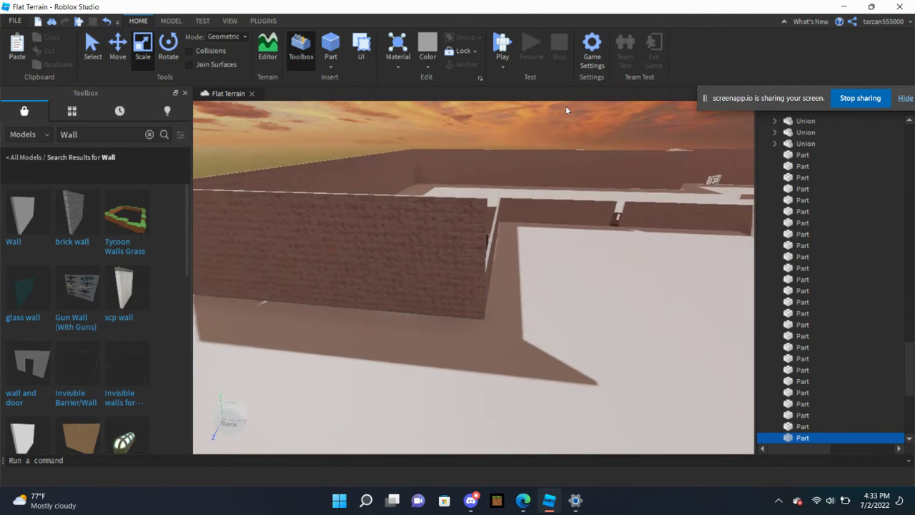
{"action": "left_click", "coordinate": [604, 147]}
{"action": "right_click_drag", "start_coordinate": [603, 148], "coordinate": [604, 148]}
Step: Add a narrow brick wall piece above the hall door and fit it into the gap between the adjoining walls
{"action": "scroll", "coordinate": [604, 147], "scroll_direction": "up", "scroll_amount": 5}
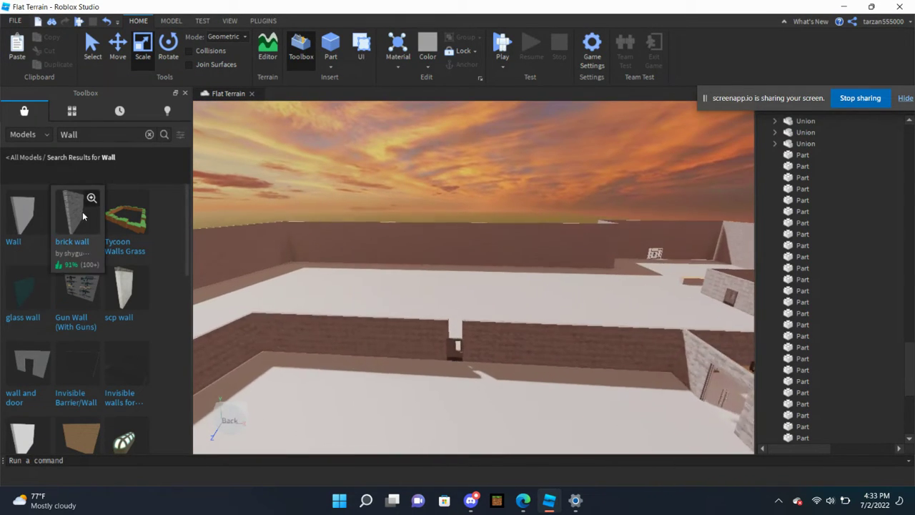
{"action": "left_click", "coordinate": [476, 401]}
{"action": "right_click_drag", "start_coordinate": [475, 401], "coordinate": [492, 313]}
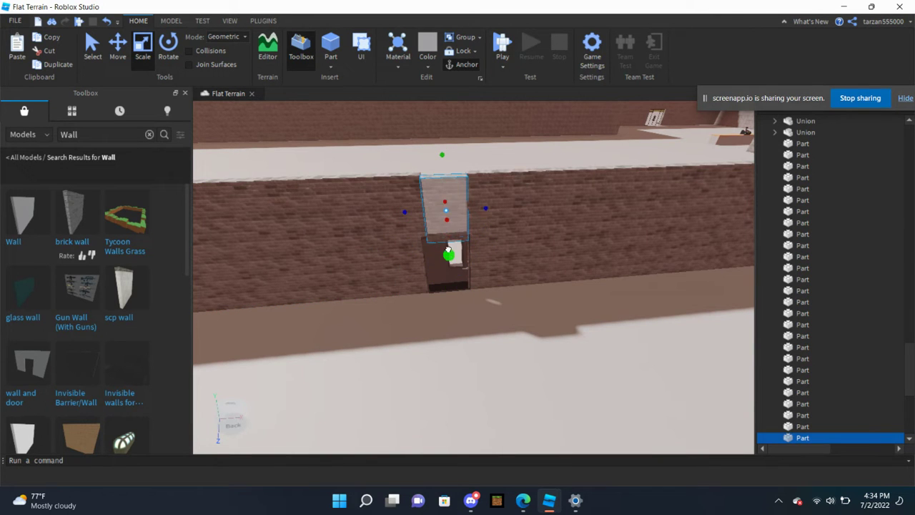
{"action": "mouse_move", "coordinate": [448, 241]}
{"action": "right_mouse_down"}
{"action": "mouse_move", "coordinate": [486, 204]}
{"action": "mouse_move", "coordinate": [456, 232]}
{"action": "right_mouse_up"}
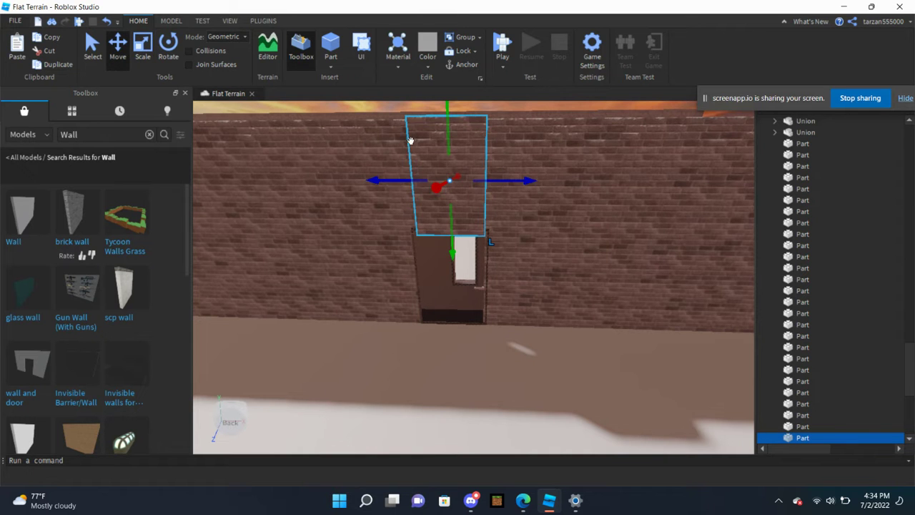
{"action": "scroll", "coordinate": [488, 118], "scroll_direction": "down", "scroll_amount": 5}
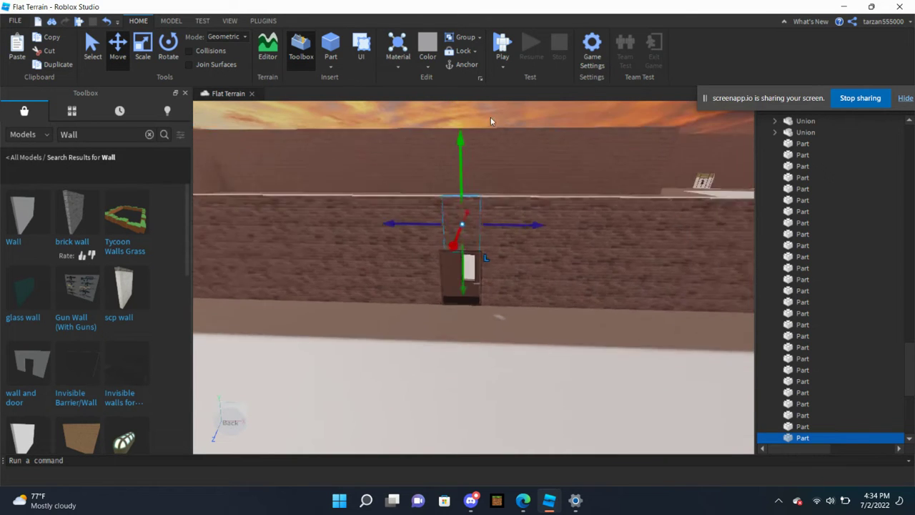
{"action": "left_click", "coordinate": [509, 101]}
Step: Rotate the hall door 180 degrees in its opening
{"action": "scroll", "coordinate": [519, 119], "scroll_direction": "up", "scroll_amount": 10}
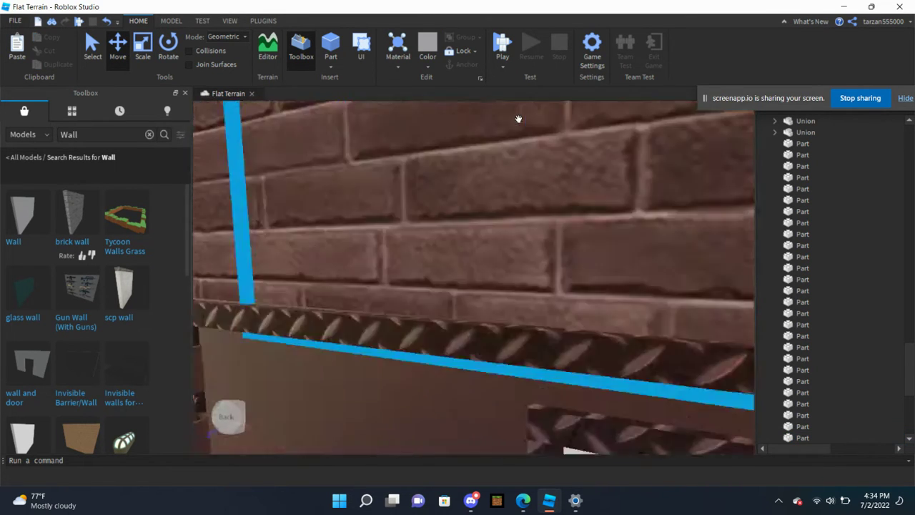
{"action": "scroll", "coordinate": [518, 119], "scroll_direction": "down", "scroll_amount": 5}
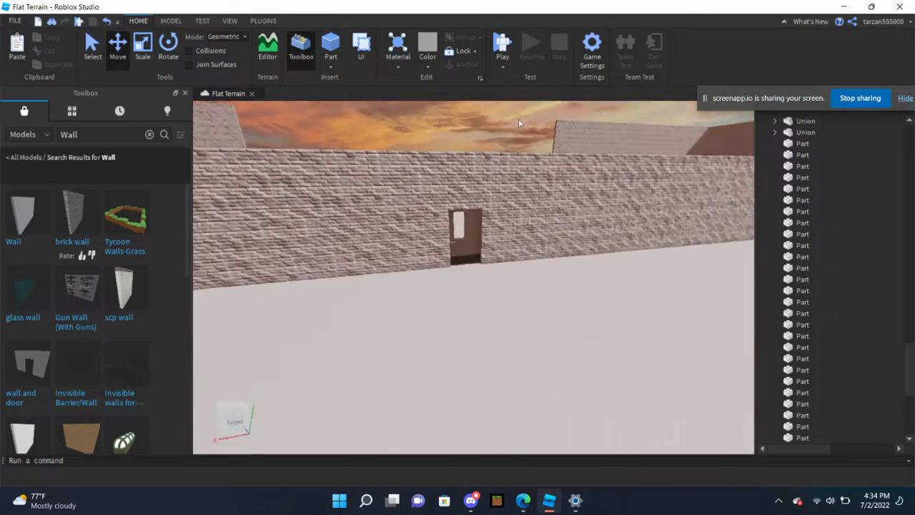
{"action": "right_click_drag", "start_coordinate": [518, 118], "coordinate": [501, 214]}
{"action": "scroll", "coordinate": [494, 287], "scroll_direction": "up", "scroll_amount": 5}
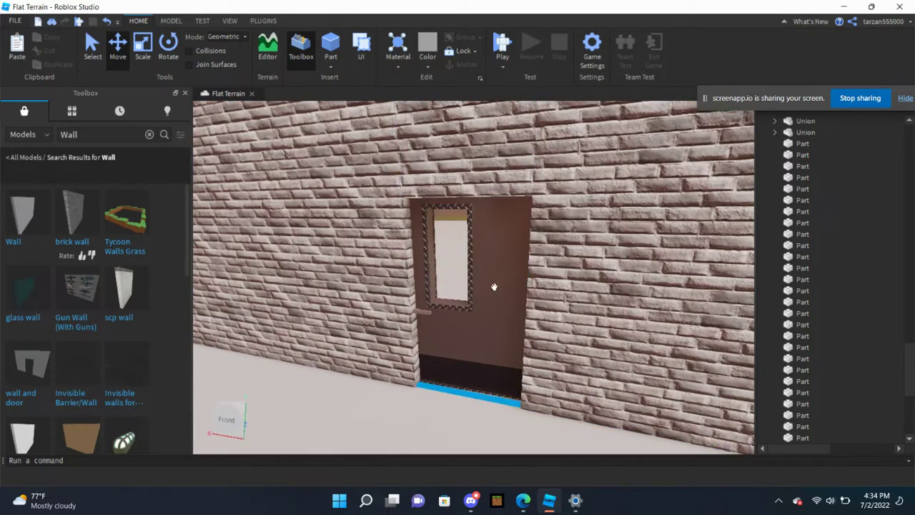
{"action": "left_click", "coordinate": [494, 287]}
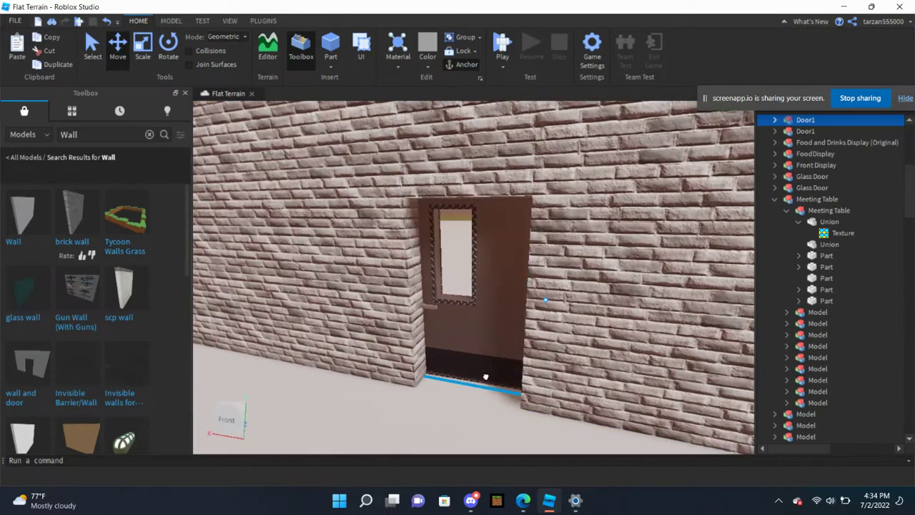
{"action": "key", "text": "ctrl+r"}
{"action": "key", "text": "ctrl+r"}
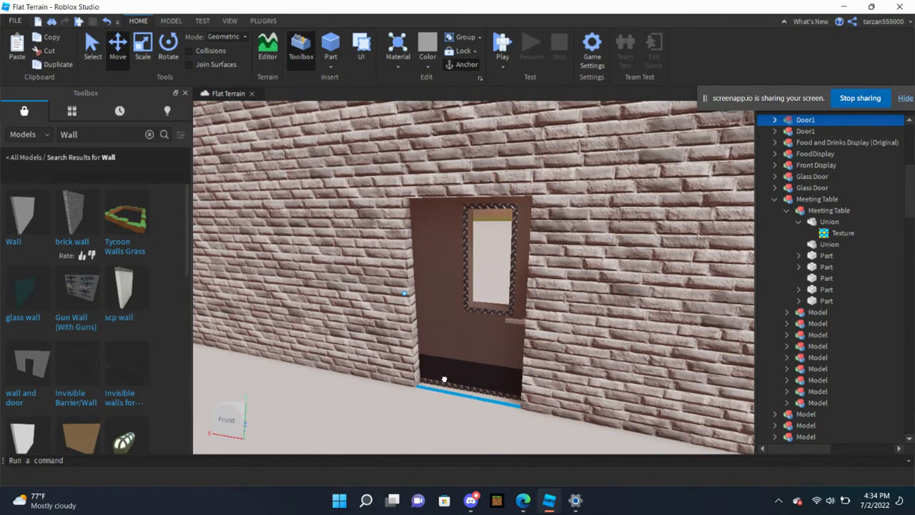
Step: Reposition the rotated door so it sits inside the thickness of the hall wall's opening
{"action": "scroll", "coordinate": [435, 376], "scroll_direction": "up", "scroll_amount": 5}
{"action": "middle_click_drag", "start_coordinate": [483, 367], "coordinate": [397, 358]}
{"action": "scroll", "coordinate": [404, 385], "scroll_direction": "up", "scroll_amount": 2}
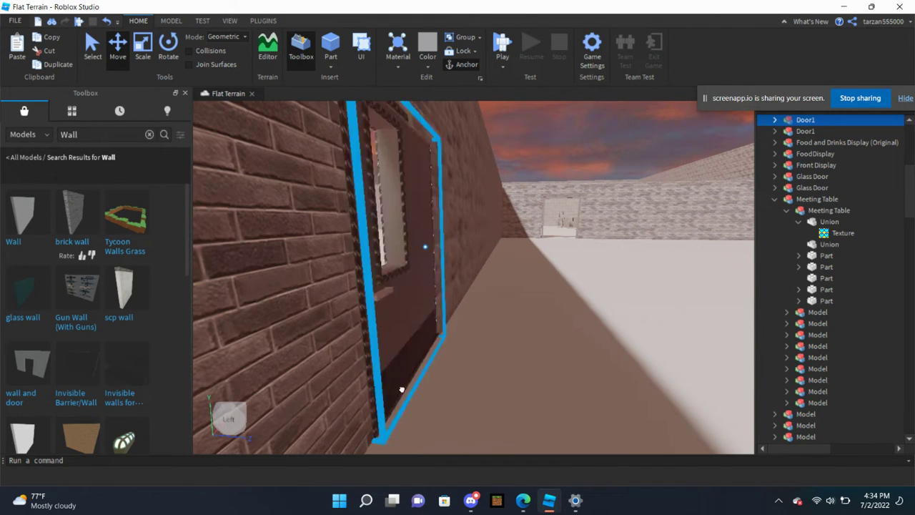
{"action": "scroll", "coordinate": [388, 389], "scroll_direction": "up", "scroll_amount": 3}
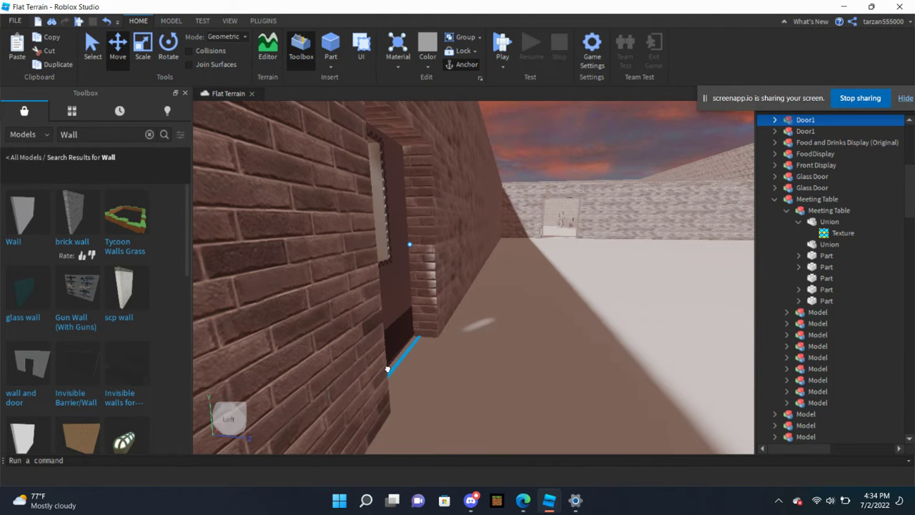
{"action": "right_click_drag", "start_coordinate": [389, 369], "coordinate": [397, 214]}
{"action": "right_click_drag", "start_coordinate": [394, 250], "coordinate": [509, 159]}
{"action": "left_click", "coordinate": [509, 157]}
{"action": "scroll", "coordinate": [508, 157], "scroll_direction": "up", "scroll_amount": 10}
{"action": "scroll", "coordinate": [507, 157], "scroll_direction": "down", "scroll_amount": 10}
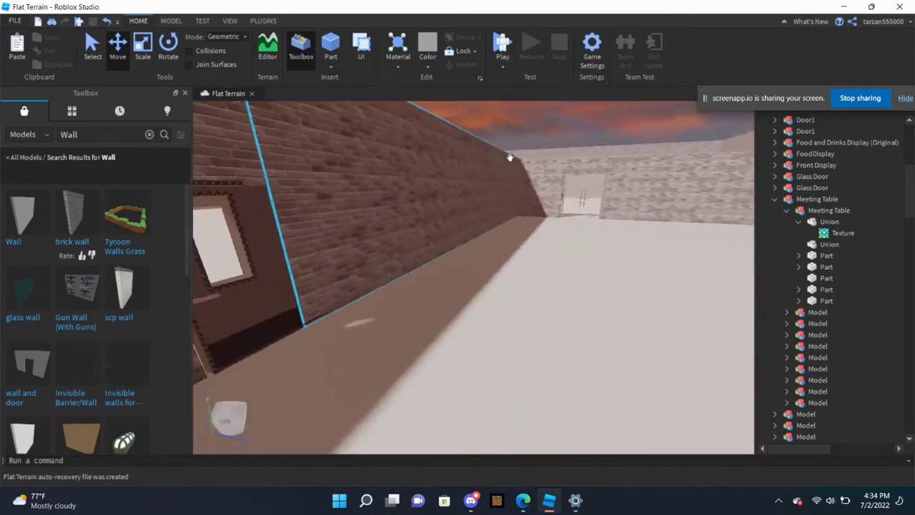
{"action": "left_click", "coordinate": [326, 271]}
{"action": "key", "text": "f"}
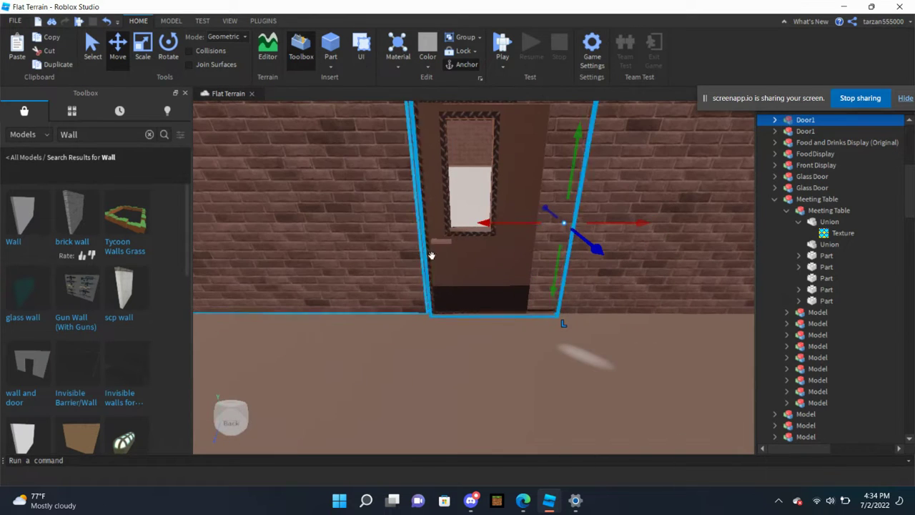
{"action": "left_click_drag", "start_coordinate": [501, 222], "coordinate": [493, 225]}
{"action": "scroll", "coordinate": [493, 236], "scroll_direction": "down", "scroll_amount": 8}
Step: Resize the wall section beside the door and the piece above it so they meet at the door's edge
{"action": "left_click", "coordinate": [529, 179]}
{"action": "scroll", "coordinate": [533, 208], "scroll_direction": "up", "scroll_amount": 6}
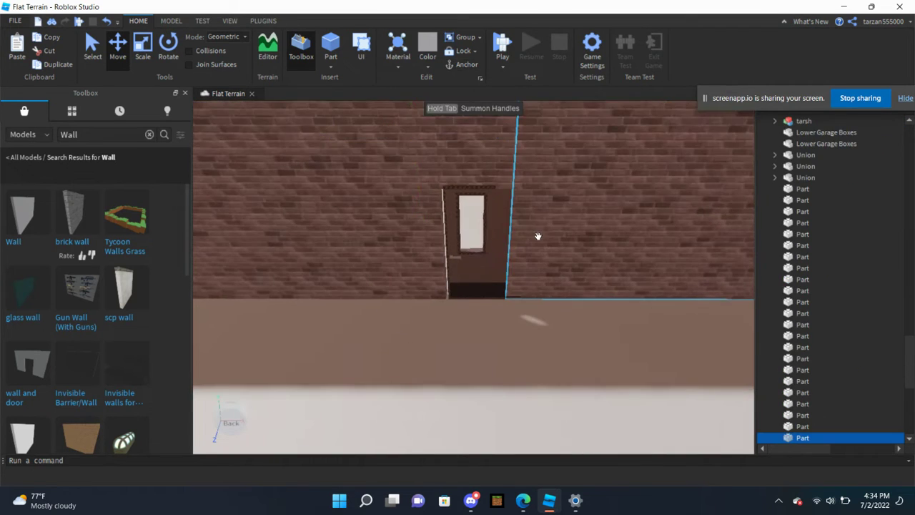
{"action": "scroll", "coordinate": [493, 215], "scroll_direction": "down", "scroll_amount": 4}
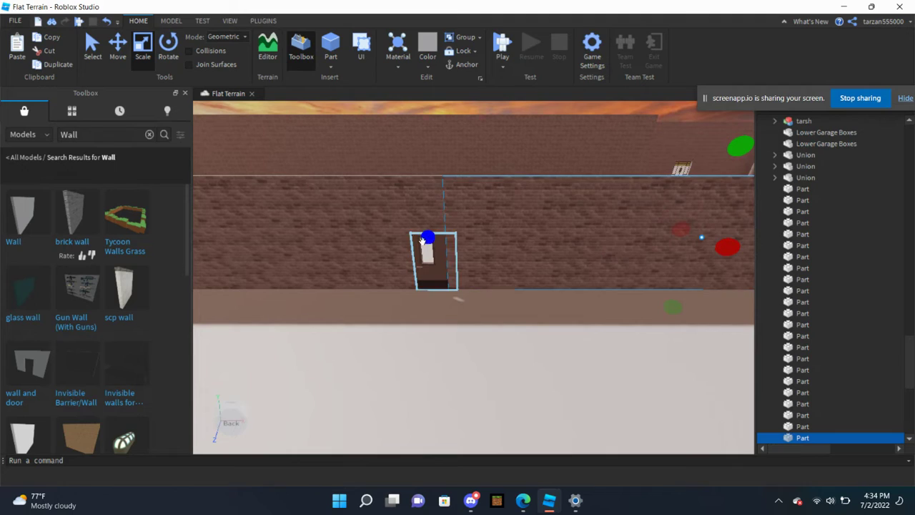
{"action": "scroll", "coordinate": [429, 214], "scroll_direction": "up", "scroll_amount": 2}
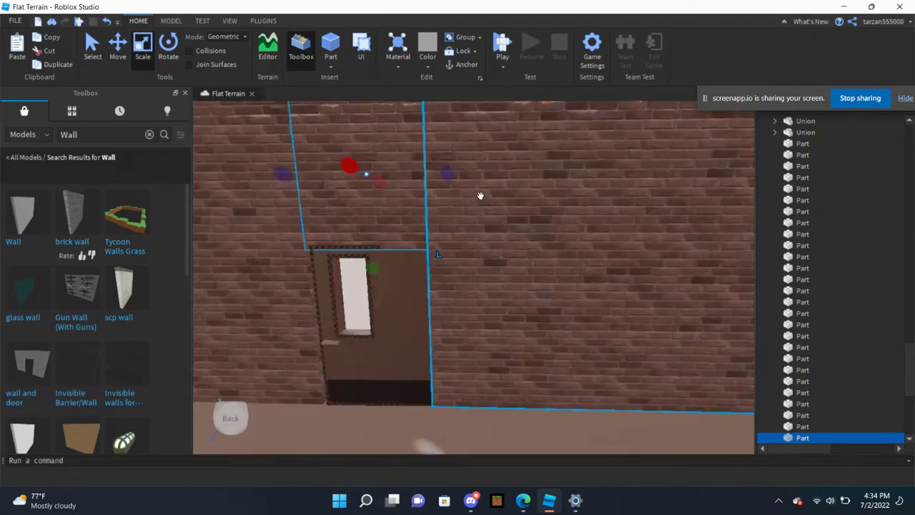
{"action": "mouse_move", "coordinate": [486, 196]}
{"action": "right_mouse_down"}
{"action": "mouse_move", "coordinate": [514, 206]}
{"action": "mouse_move", "coordinate": [493, 206]}
{"action": "right_mouse_up"}
{"action": "scroll", "coordinate": [504, 199], "scroll_direction": "down", "scroll_amount": 3}
{"action": "left_click", "coordinate": [504, 193]}
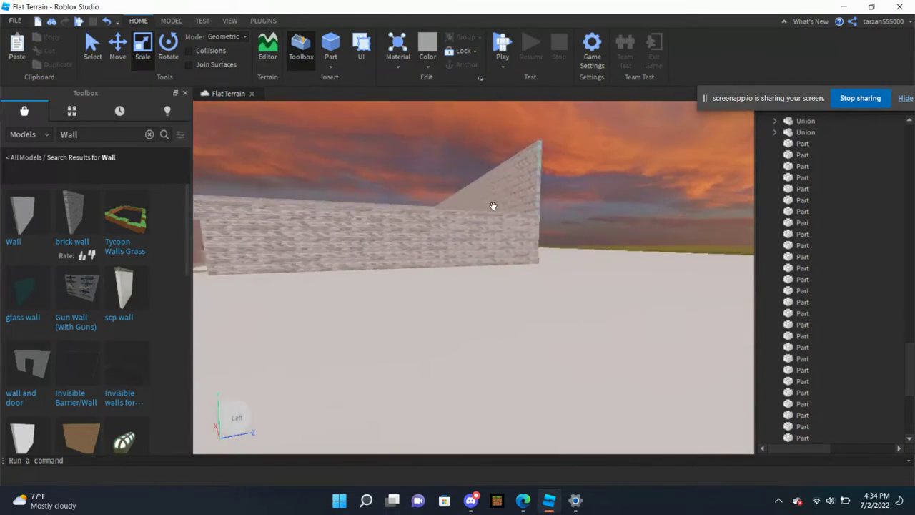
Step: Duplicate the front wall, shorten the copy and join it to the end of the opposite front wall to narrow the opening
{"action": "right_click_drag", "start_coordinate": [641, 220], "coordinate": [647, 213]}
{"action": "left_click", "coordinate": [651, 210]}
{"action": "scroll", "coordinate": [566, 276], "scroll_direction": "down", "scroll_amount": 3}
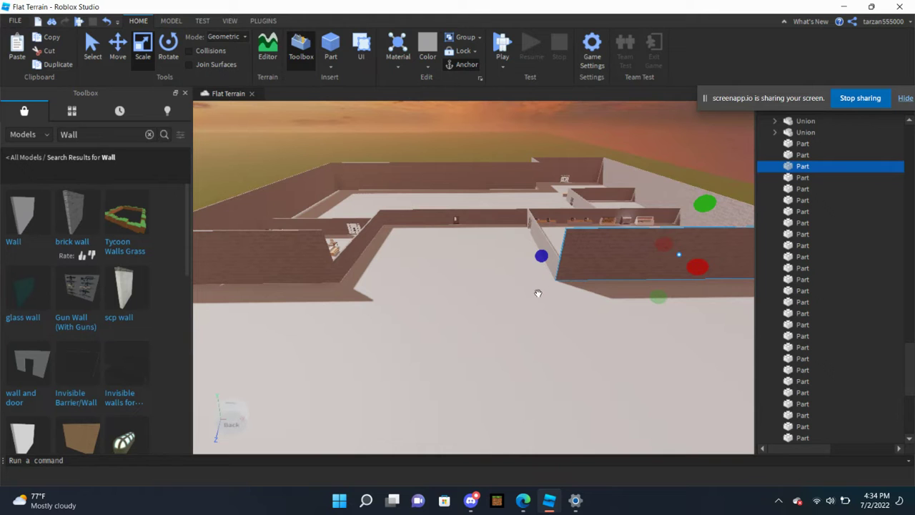
{"action": "key", "text": "ctrl+d"}
{"action": "left_click_drag", "start_coordinate": [582, 229], "coordinate": [402, 347]}
{"action": "left_click_drag", "start_coordinate": [719, 323], "coordinate": [388, 343]}
{"action": "scroll", "coordinate": [427, 306], "scroll_direction": "up", "scroll_amount": 2}
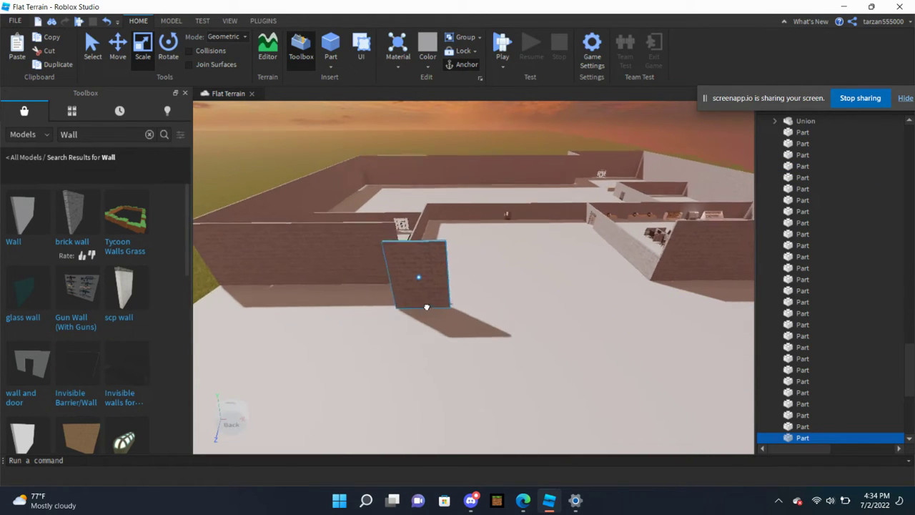
{"action": "scroll", "coordinate": [436, 297], "scroll_direction": "up", "scroll_amount": 2}
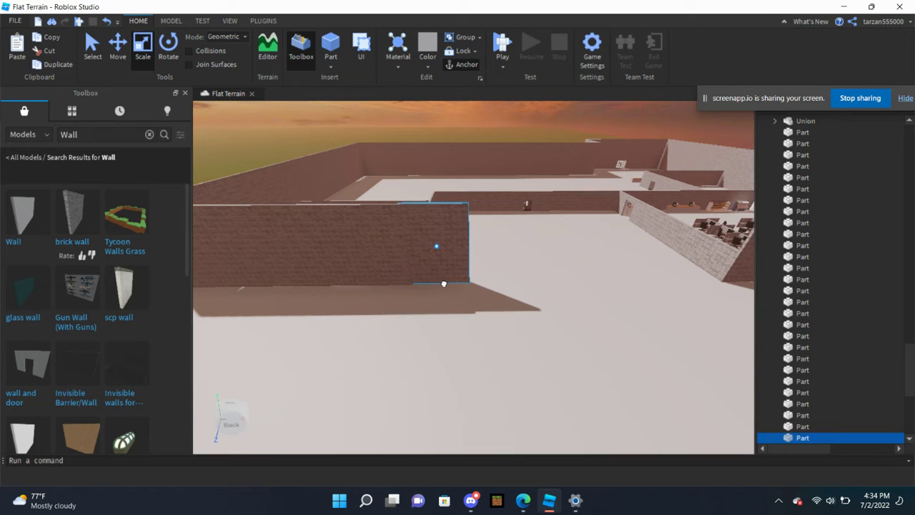
{"action": "middle_click_drag", "start_coordinate": [445, 284], "coordinate": [375, 293]}
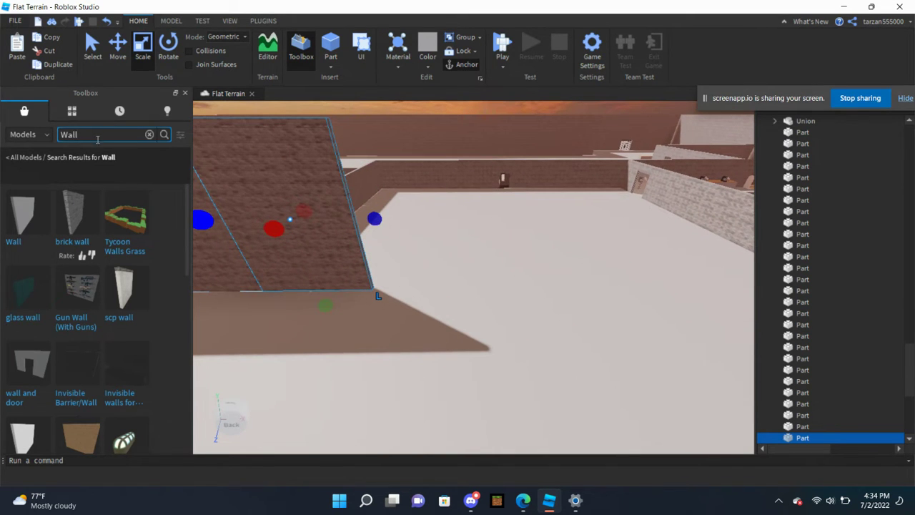
Step: Search the toolbox models for "garage door working"
{"action": "type", "text": "g"}
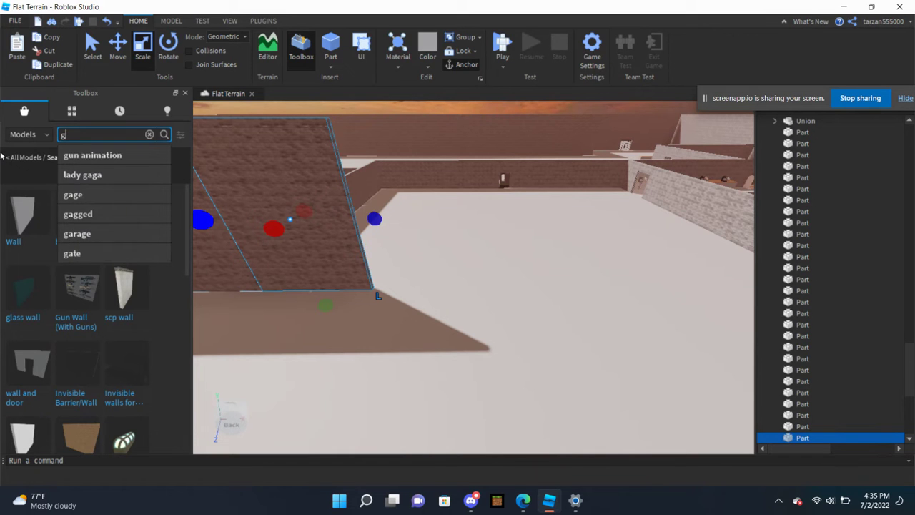
{"action": "type", "text": "agage d"}
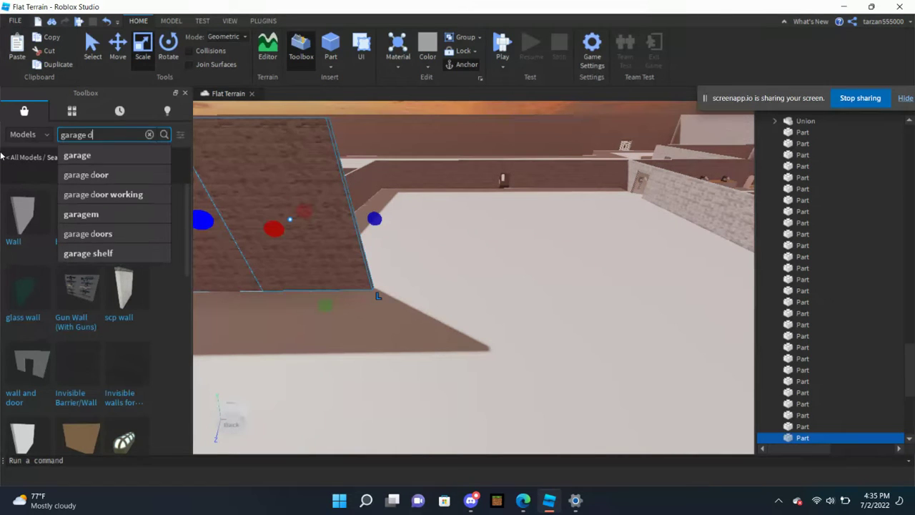
{"action": "type", "text": "oor"}
{"action": "key", "text": "Return"}
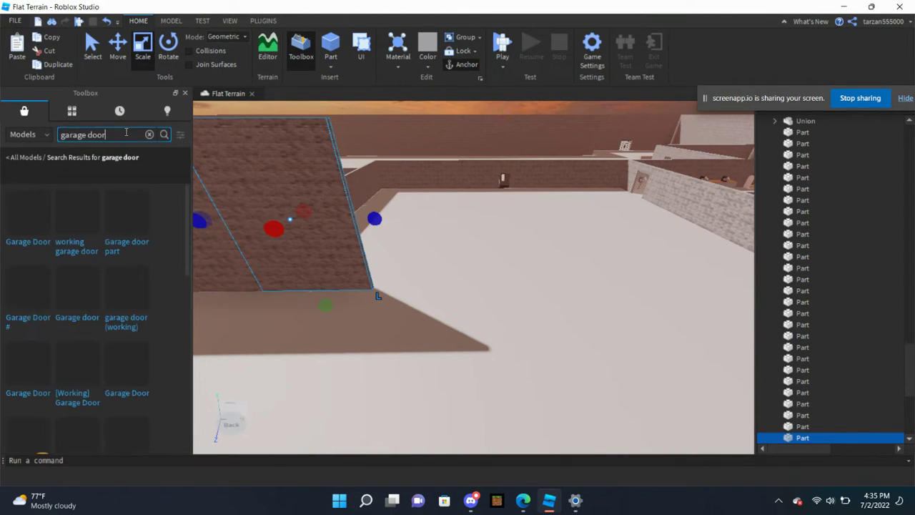
{"action": "left_click", "coordinate": [123, 165]}
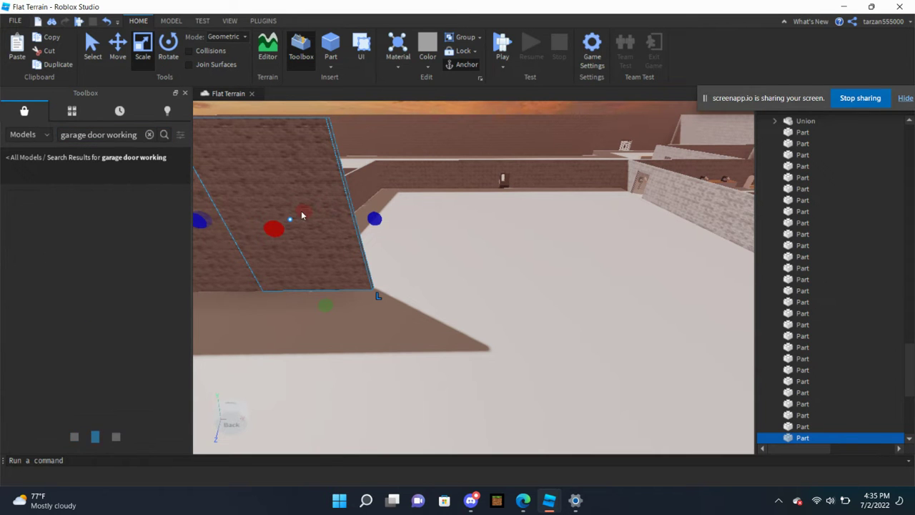
Step: Try the Garage Door (Very Work) model against the front wall's end and delete it
{"action": "key", "text": "w"}
{"action": "key", "text": "s"}
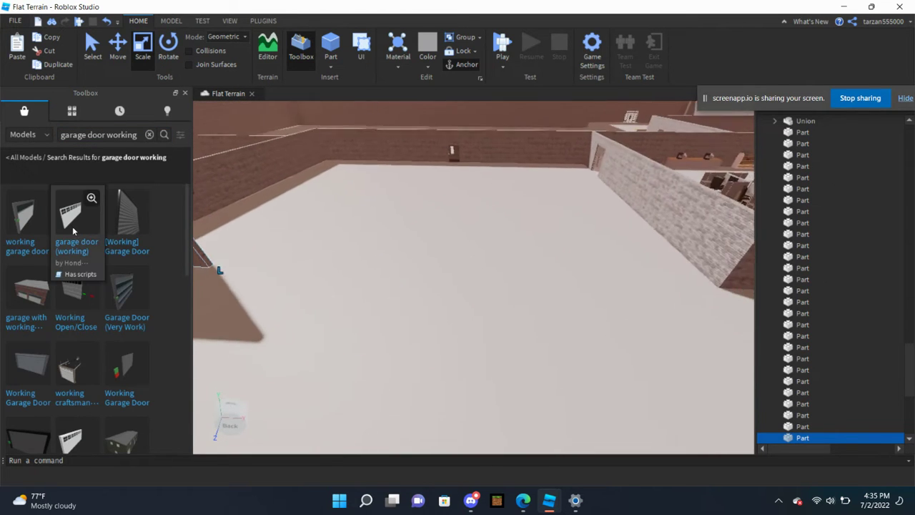
{"action": "mouse_move", "coordinate": [35, 230]}
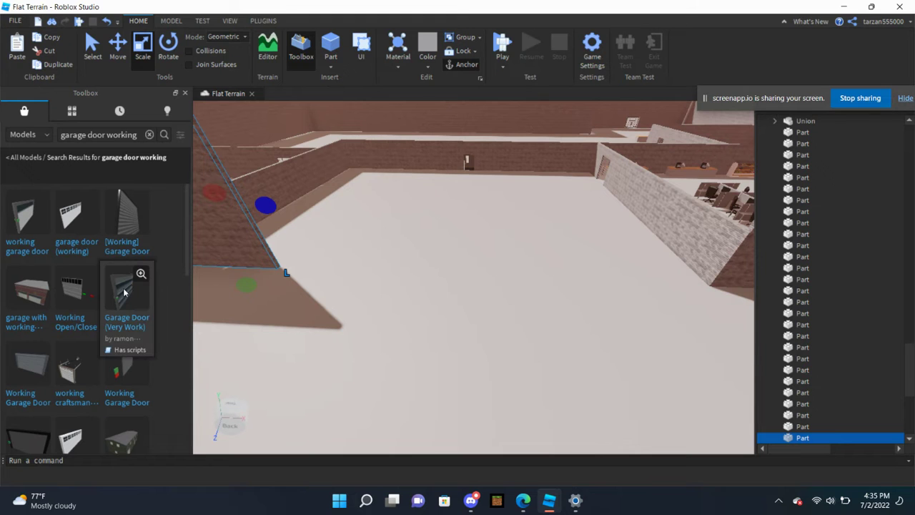
{"action": "left_click_drag", "start_coordinate": [332, 295], "coordinate": [405, 261]}
{"action": "key", "text": "f"}
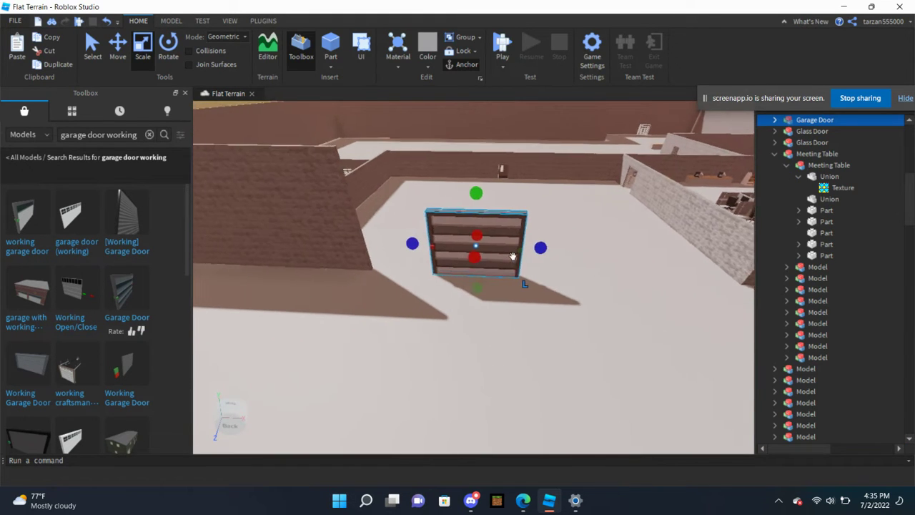
{"action": "key", "text": "w"}
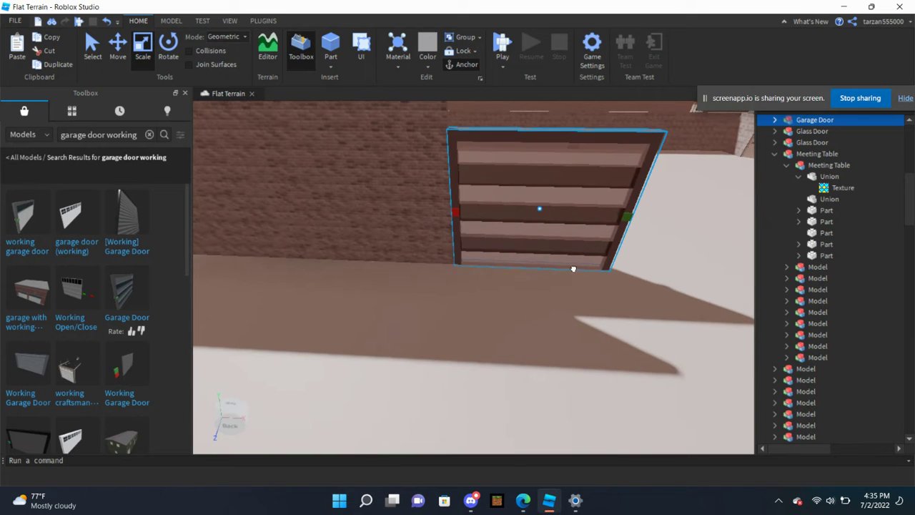
{"action": "right_click_drag", "start_coordinate": [572, 262], "coordinate": [485, 292]}
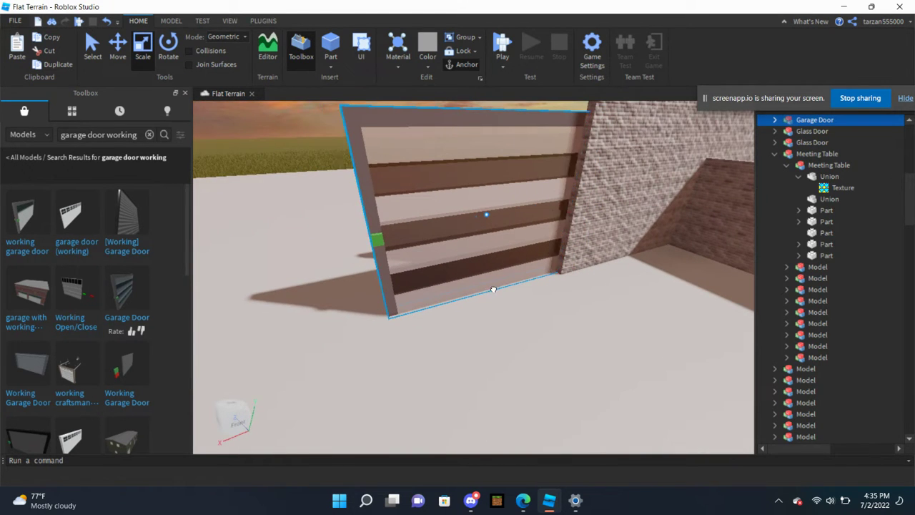
{"action": "key", "text": "Delete"}
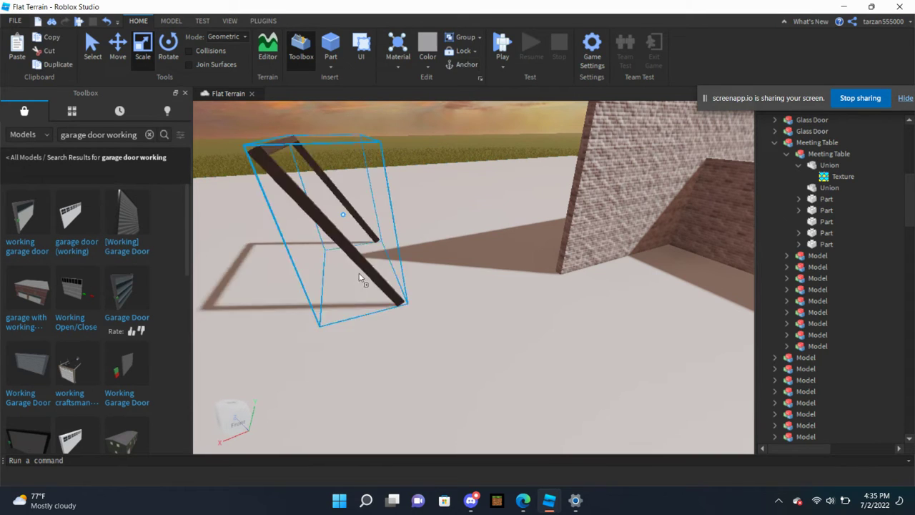
Step: Try the [Working] Garage Door model near the front wall's end and delete it
{"action": "left_click_drag", "start_coordinate": [359, 277], "coordinate": [428, 277]}
{"action": "scroll", "coordinate": [429, 277], "scroll_direction": "up", "scroll_amount": 6}
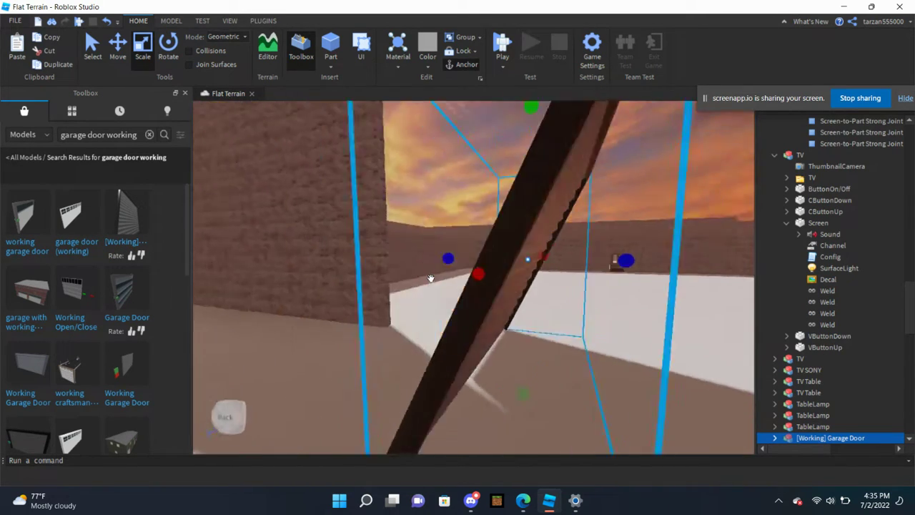
{"action": "scroll", "coordinate": [430, 277], "scroll_direction": "down", "scroll_amount": 6}
{"action": "key", "text": "Delete"}
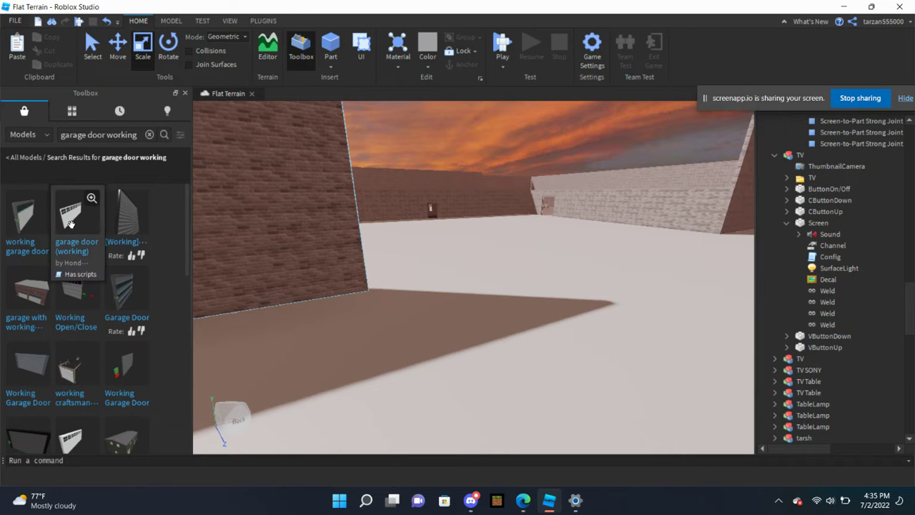
Step: Try the garage door (working) and Working Garage Door models near the front wall's end and remove them
{"action": "left_click_drag", "start_coordinate": [499, 271], "coordinate": [507, 320]}
{"action": "scroll", "coordinate": [507, 320], "scroll_direction": "up", "scroll_amount": 5}
{"action": "scroll", "coordinate": [429, 300], "scroll_direction": "down", "scroll_amount": 5}
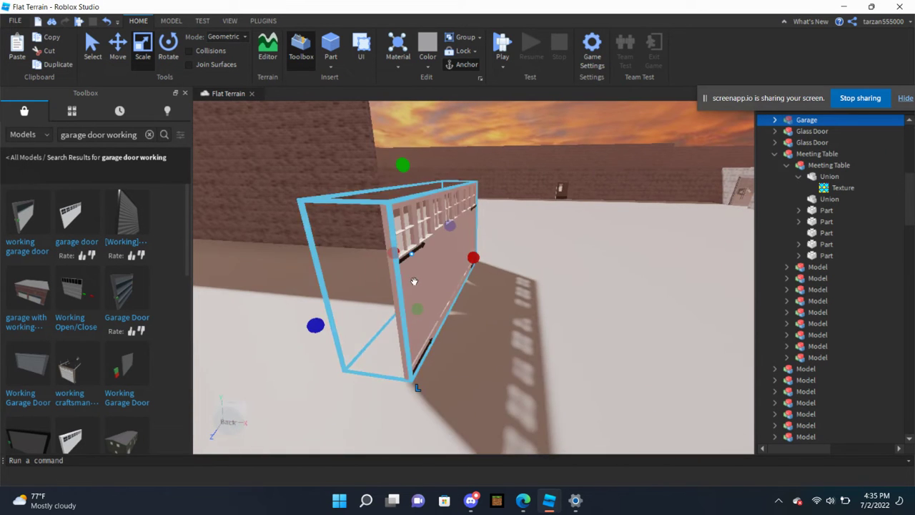
{"action": "key", "text": "Delete"}
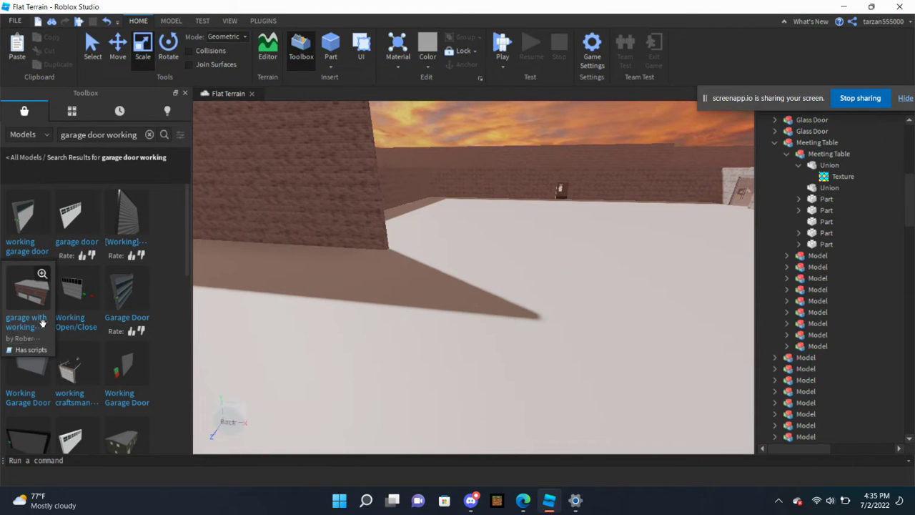
{"action": "left_click_drag", "start_coordinate": [20, 374], "coordinate": [479, 280]}
{"action": "right_click_drag", "start_coordinate": [480, 280], "coordinate": [519, 301]}
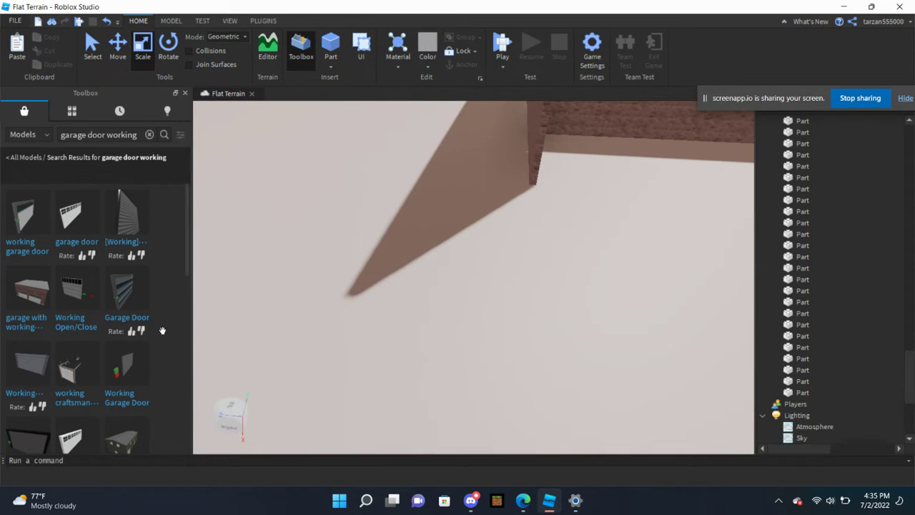
Step: Try the working craftsman garage door model on the floor beside the front wall and delete it
{"action": "left_click_drag", "start_coordinate": [74, 376], "coordinate": [484, 279]}
{"action": "scroll", "coordinate": [485, 279], "scroll_direction": "down", "scroll_amount": 5}
{"action": "scroll", "coordinate": [576, 278], "scroll_direction": "up", "scroll_amount": 6}
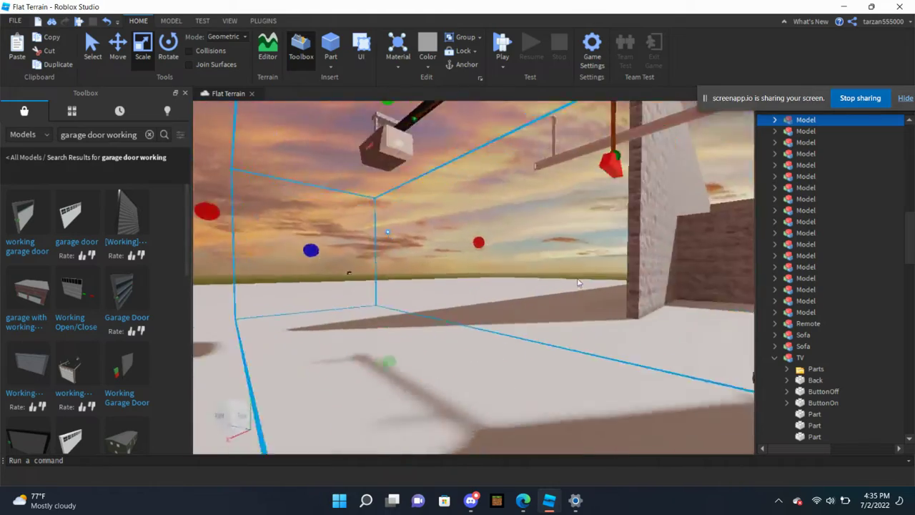
{"action": "key", "text": "f"}
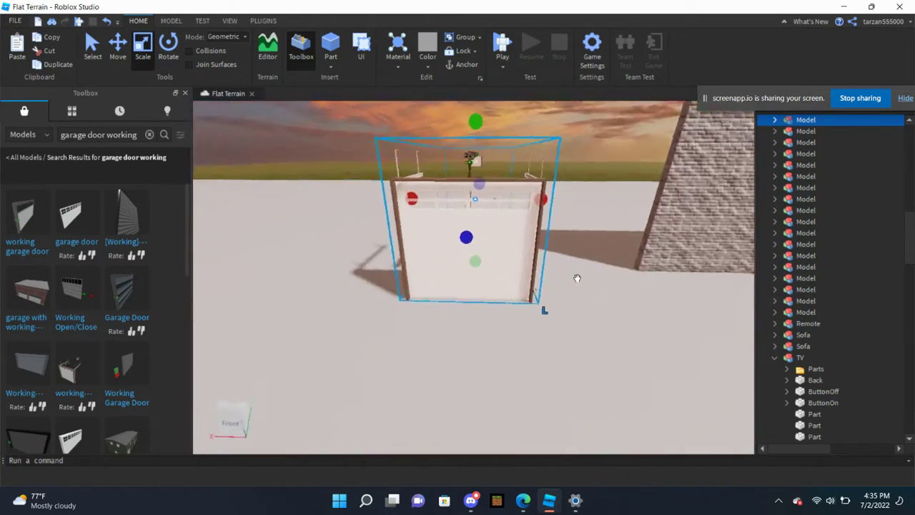
{"action": "key", "text": "Delete"}
Step: Try the Working Open/Close garage door model against the front wall's end and delete it
{"action": "right_click_drag", "start_coordinate": [574, 279], "coordinate": [553, 297]}
{"action": "scroll", "coordinate": [552, 297], "scroll_direction": "up", "scroll_amount": 2}
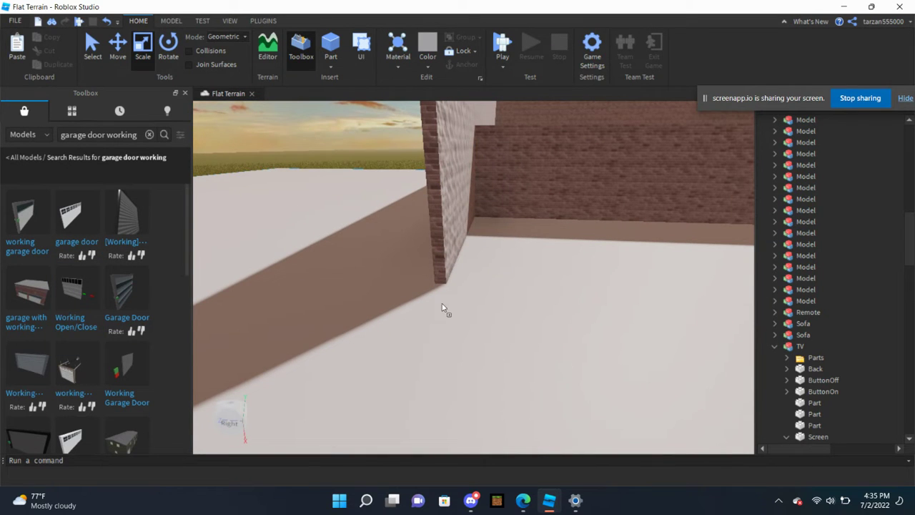
{"action": "left_click_drag", "start_coordinate": [433, 296], "coordinate": [447, 334]}
{"action": "right_click_drag", "start_coordinate": [446, 334], "coordinate": [501, 408]}
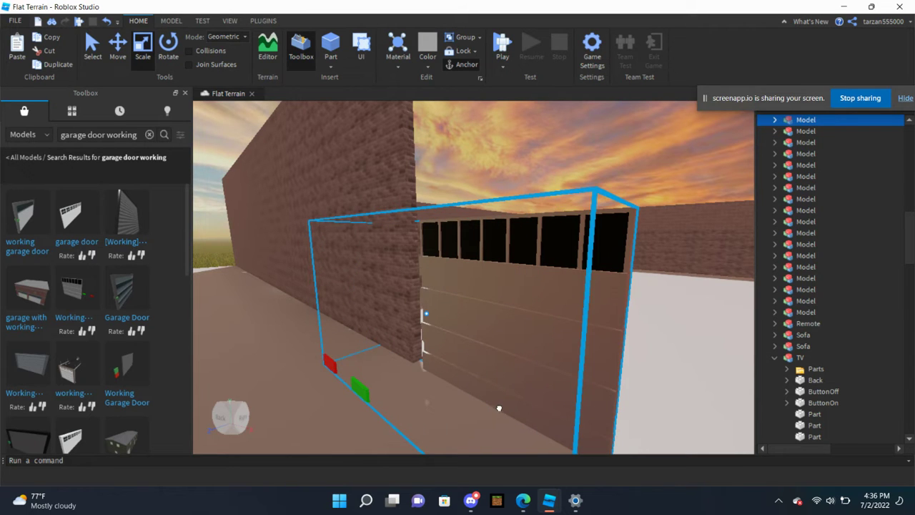
{"action": "key", "text": "Delete"}
Step: Insert the working garage door model with the dark frame and position it flush against the front wall's end
{"action": "left_click_drag", "start_coordinate": [20, 218], "coordinate": [535, 423]}
{"action": "key", "text": "f"}
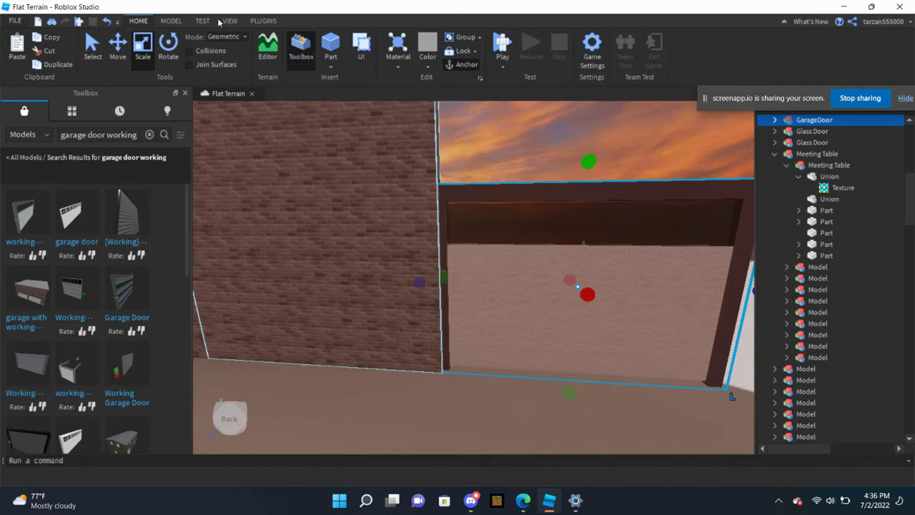
{"action": "left_click", "coordinate": [118, 56]}
{"action": "left_click_drag", "start_coordinate": [516, 286], "coordinate": [533, 142]}
{"action": "scroll", "coordinate": [537, 147], "scroll_direction": "down", "scroll_amount": 3}
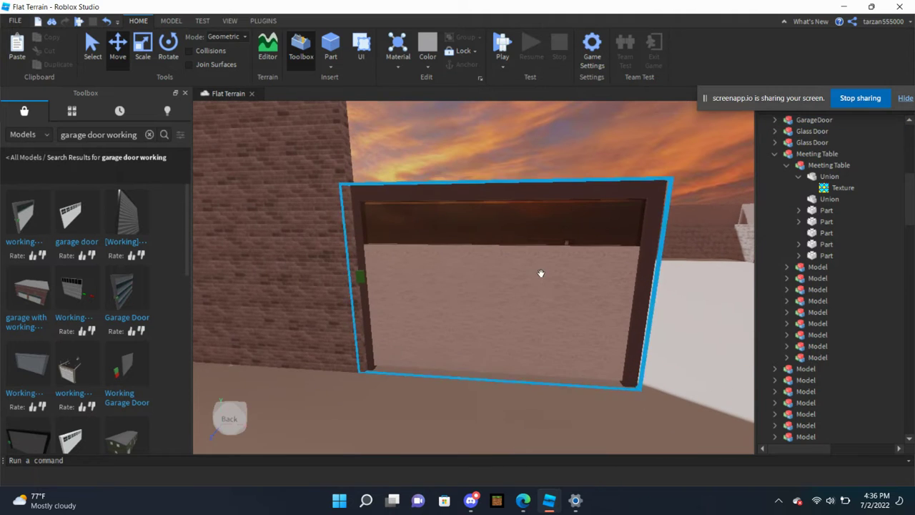
{"action": "left_click_drag", "start_coordinate": [552, 266], "coordinate": [478, 138]}
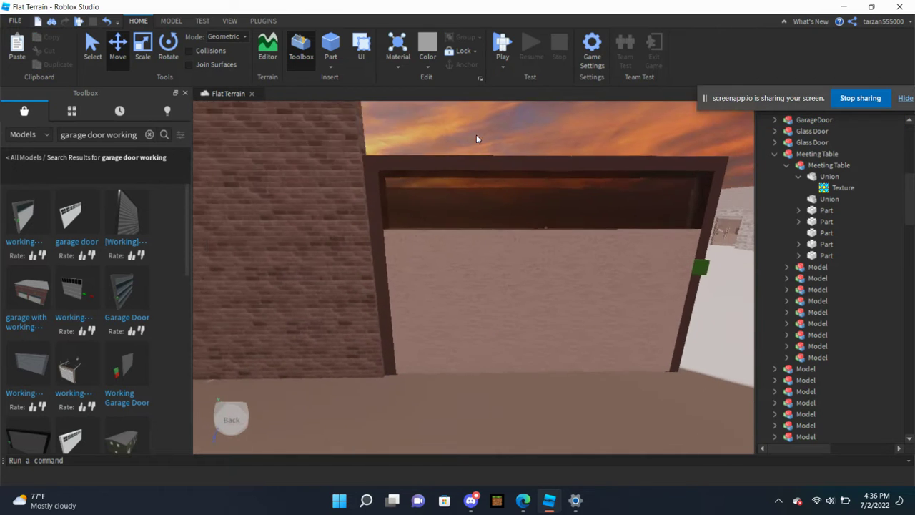
Step: Duplicate the garage door three times and line the copies up side by side across the front opening
{"action": "left_click", "coordinate": [524, 252]}
{"action": "scroll", "coordinate": [524, 253], "scroll_direction": "down", "scroll_amount": 5}
{"action": "left_click", "coordinate": [394, 257]}
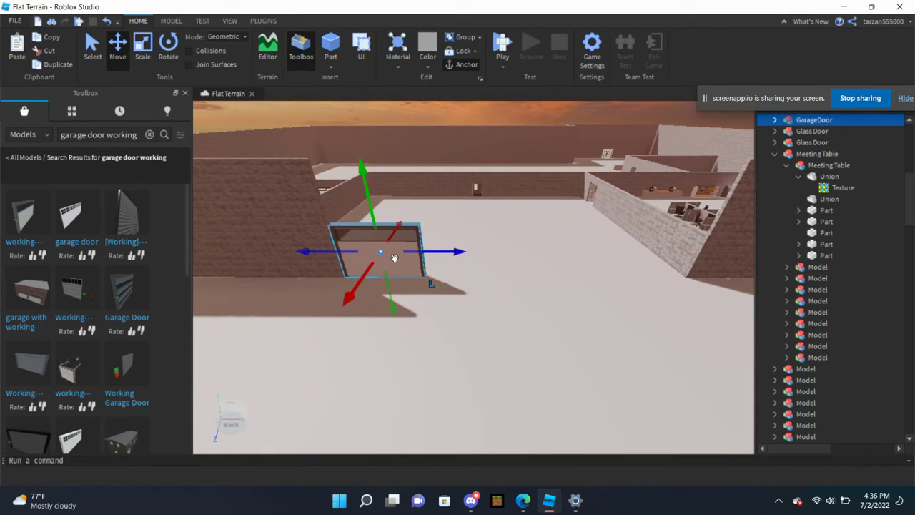
{"action": "key", "text": "ctrl+d"}
{"action": "left_click_drag", "start_coordinate": [427, 229], "coordinate": [467, 243]}
{"action": "scroll", "coordinate": [491, 279], "scroll_direction": "up", "scroll_amount": 3}
{"action": "left_click_drag", "start_coordinate": [490, 277], "coordinate": [512, 271]}
{"action": "key", "text": "a"}
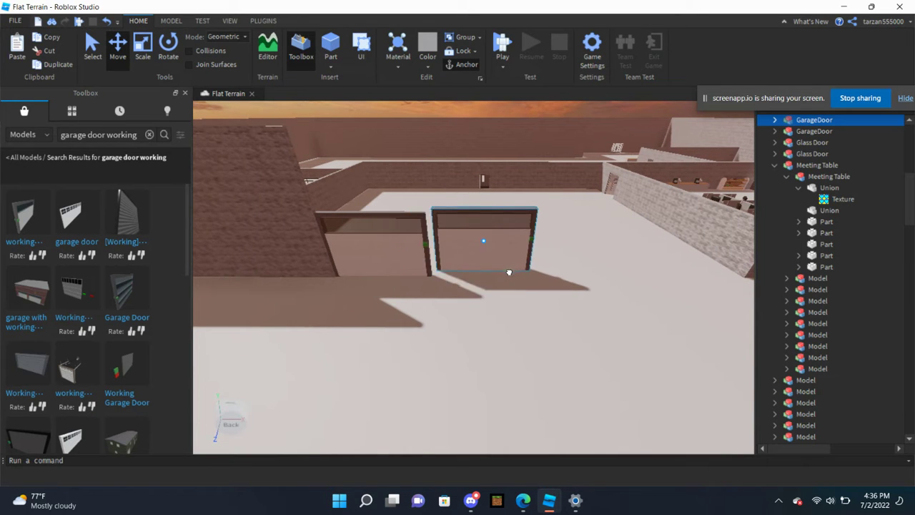
{"action": "key", "text": "ctrl+d"}
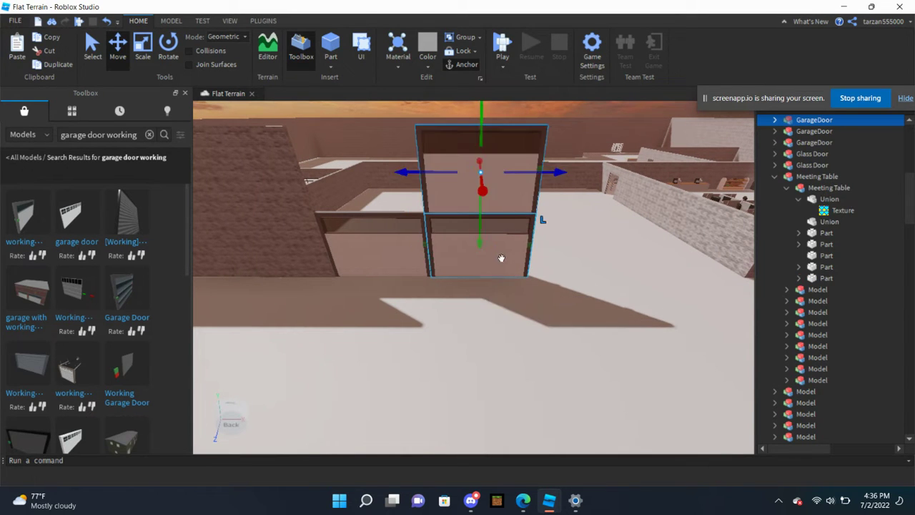
{"action": "left_click_drag", "start_coordinate": [507, 264], "coordinate": [521, 279]}
{"action": "key", "text": "ctrl+d"}
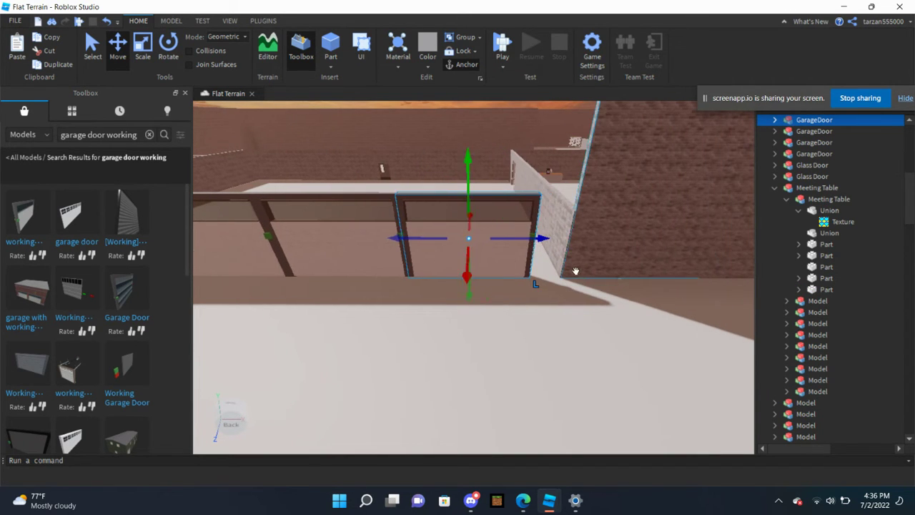
Step: Lengthen the opposite front wall so its end meets the last garage door
{"action": "left_click", "coordinate": [567, 239]}
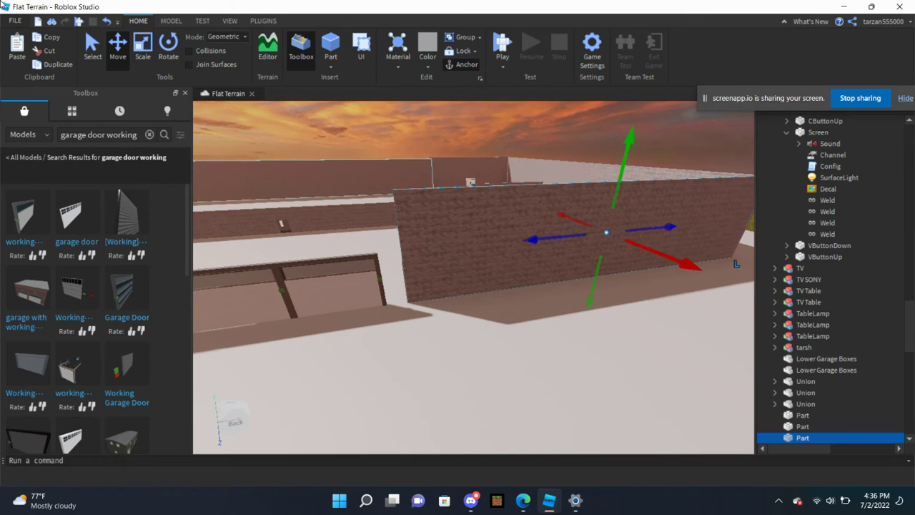
{"action": "left_click_drag", "start_coordinate": [570, 194], "coordinate": [392, 251]}
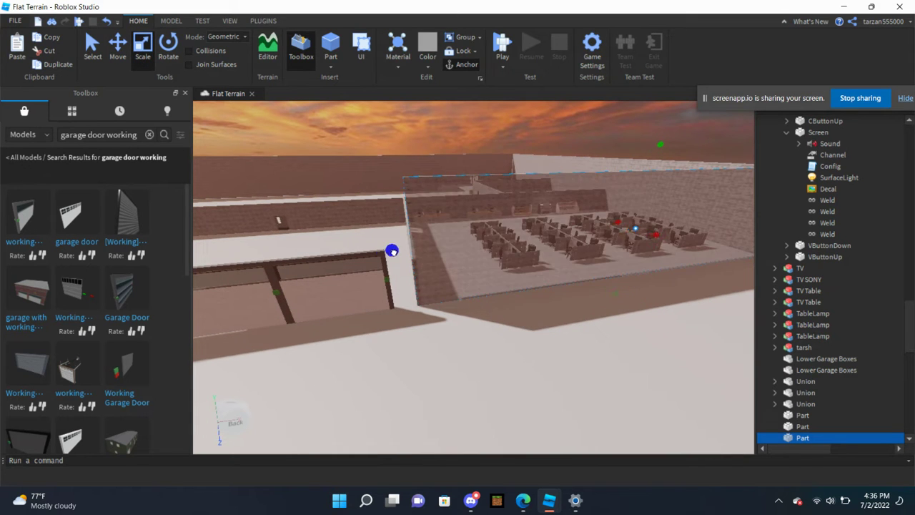
{"action": "left_click", "coordinate": [439, 109]}
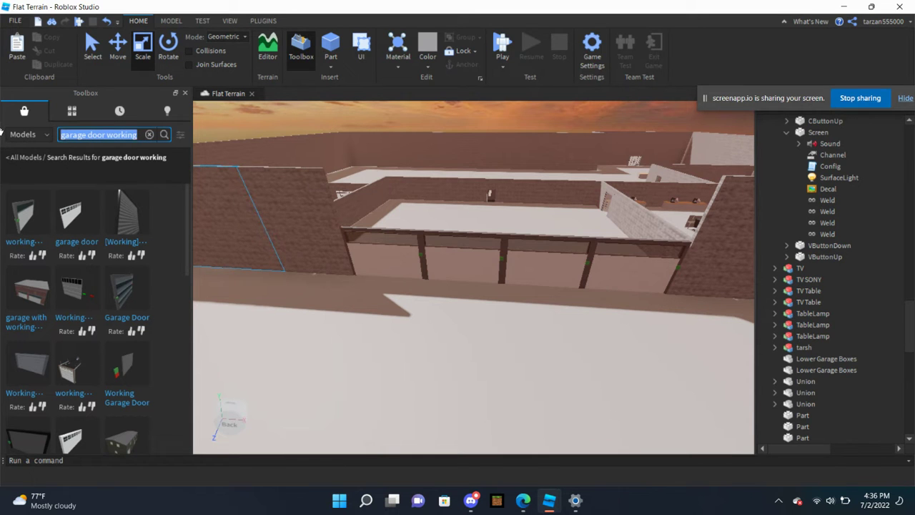
Step: Search the toolbox models for "Door"
{"action": "type", "text": "Door"}
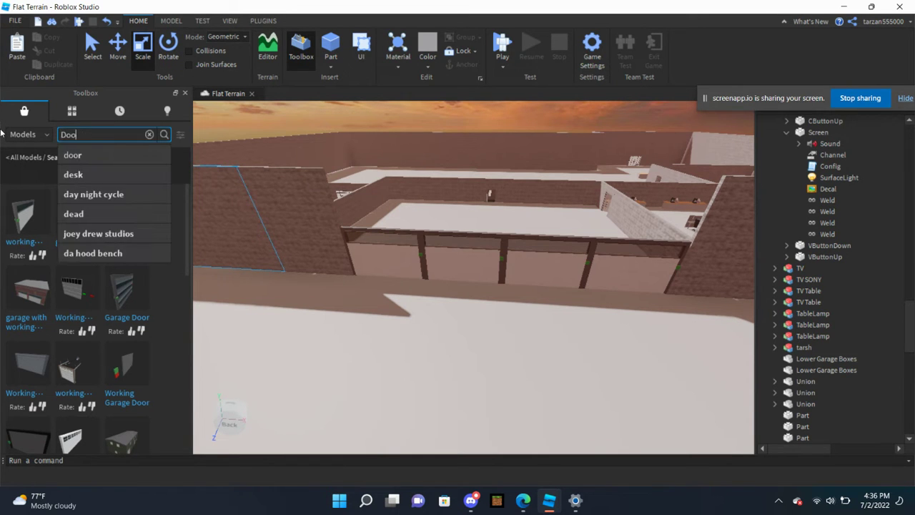
{"action": "key", "text": "Return"}
{"action": "key", "text": "s"}
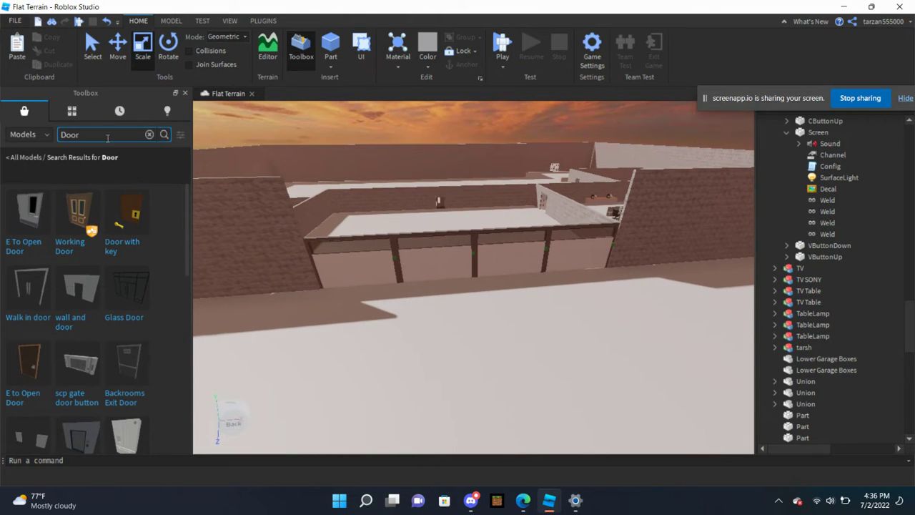
Step: Search the toolbox models for "Wall" and insert the brick wall model in front of the garage doors
{"action": "left_click", "coordinate": [139, 136]}
{"action": "type", "text": "W"}
{"action": "key", "text": "Return"}
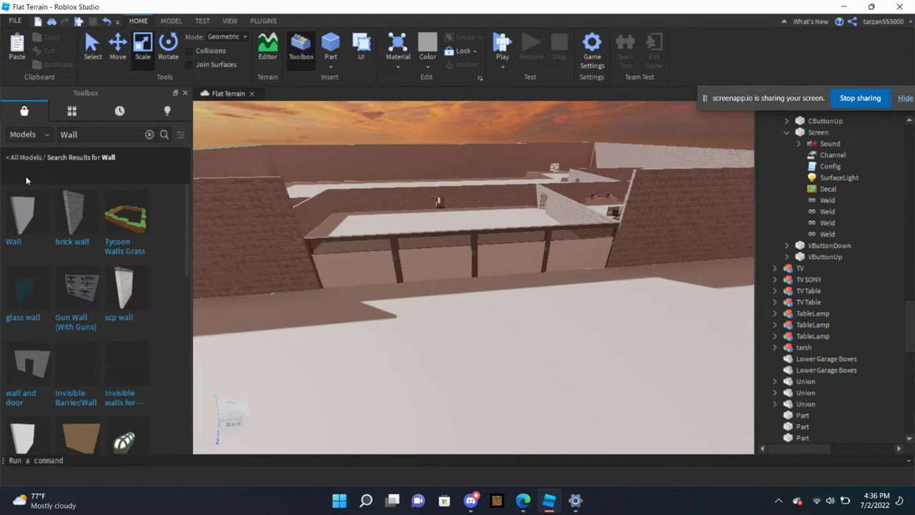
{"action": "left_click_drag", "start_coordinate": [78, 209], "coordinate": [434, 343]}
{"action": "scroll", "coordinate": [457, 357], "scroll_direction": "up", "scroll_amount": 5}
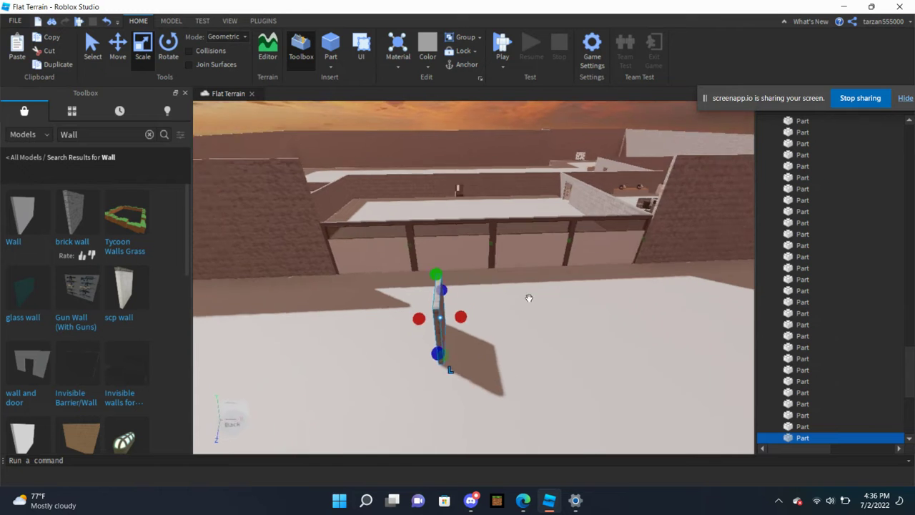
Step: Place the brick wall on top of the first garage door's frame and align it with the adjoining front wall
{"action": "left_click_drag", "start_coordinate": [469, 367], "coordinate": [427, 95]}
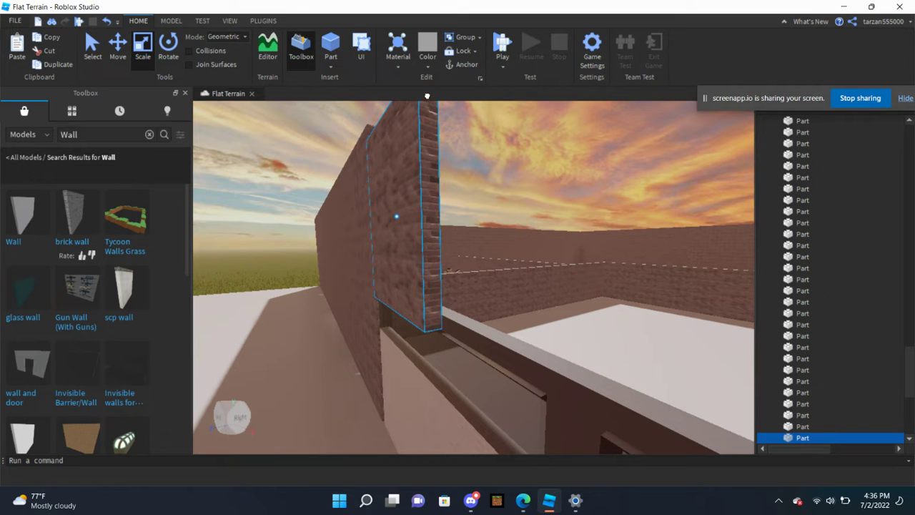
{"action": "left_click_drag", "start_coordinate": [412, 151], "coordinate": [333, 194]}
{"action": "key", "text": "s"}
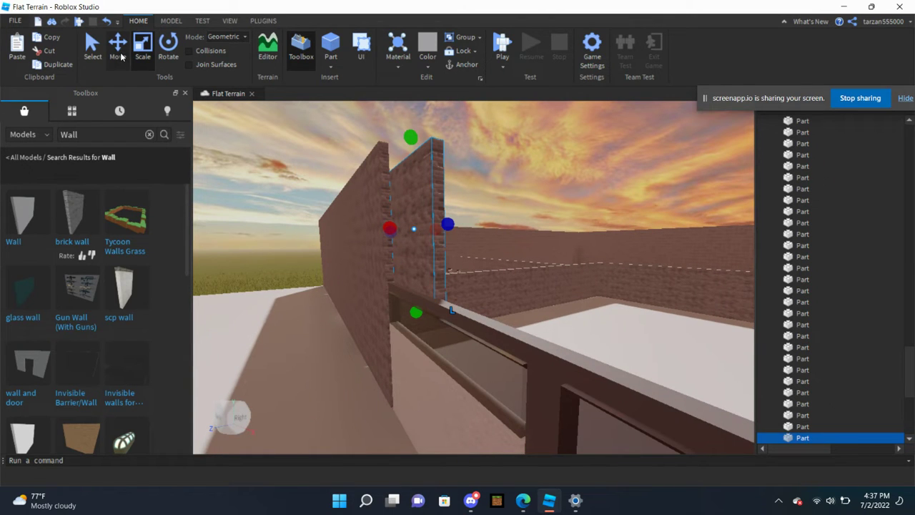
{"action": "left_click_drag", "start_coordinate": [365, 231], "coordinate": [350, 240]}
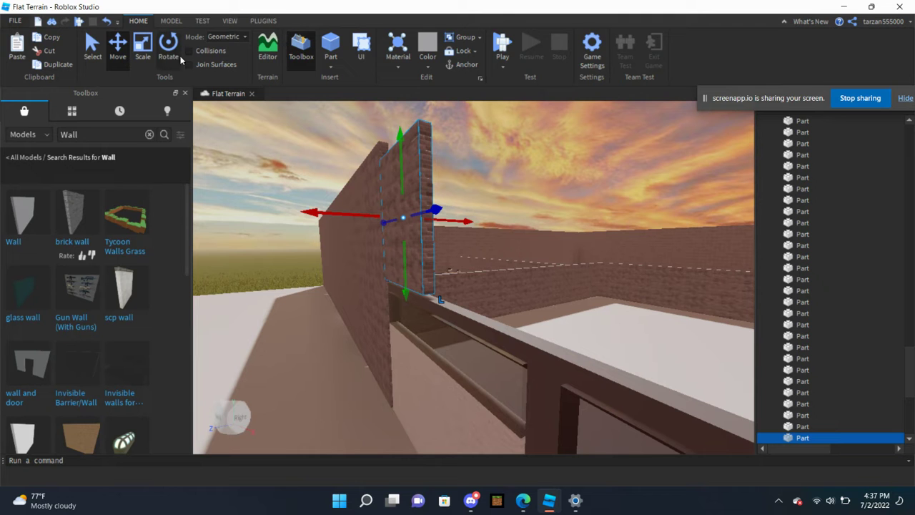
Step: Resize the brick wall above the garage doors to the front walls' height and stretch it across all four doors
{"action": "left_click", "coordinate": [143, 48]}
{"action": "key", "text": "f"}
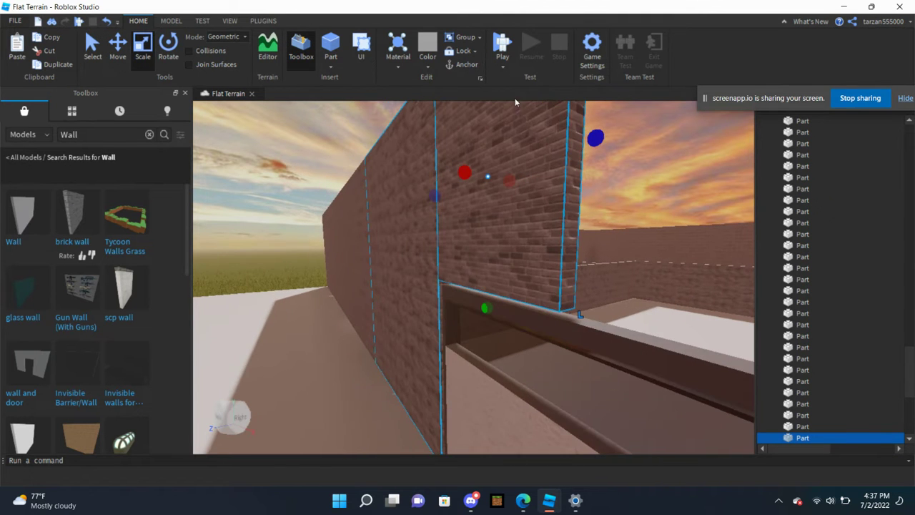
{"action": "right_click_drag", "start_coordinate": [594, 315], "coordinate": [593, 313]}
{"action": "scroll", "coordinate": [593, 315], "scroll_direction": "down", "scroll_amount": 5}
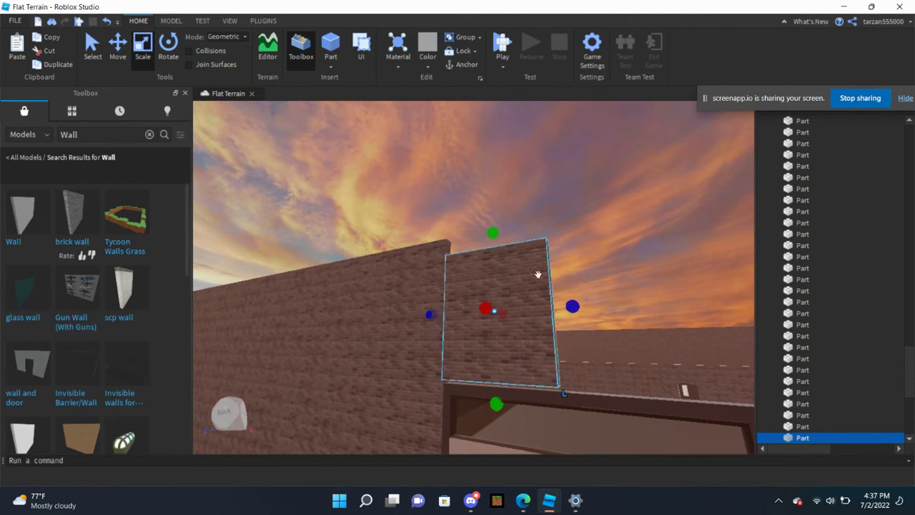
{"action": "left_click_drag", "start_coordinate": [494, 234], "coordinate": [521, 253]}
{"action": "right_click_drag", "start_coordinate": [521, 253], "coordinate": [528, 205]}
{"action": "left_click_drag", "start_coordinate": [528, 206], "coordinate": [627, 241]}
{"action": "left_click", "coordinate": [584, 132]}
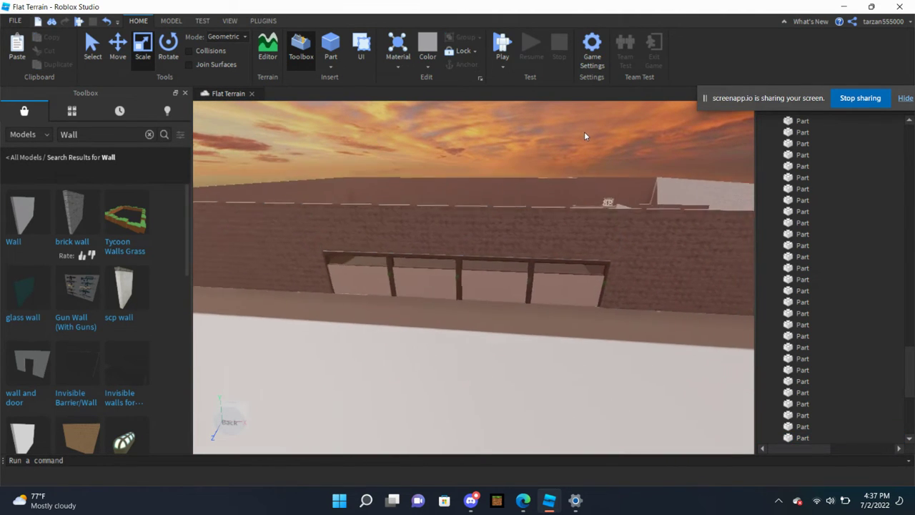
Step: Search the toolbox models for "mail"
{"action": "scroll", "coordinate": [584, 131], "scroll_direction": "up", "scroll_amount": 3}
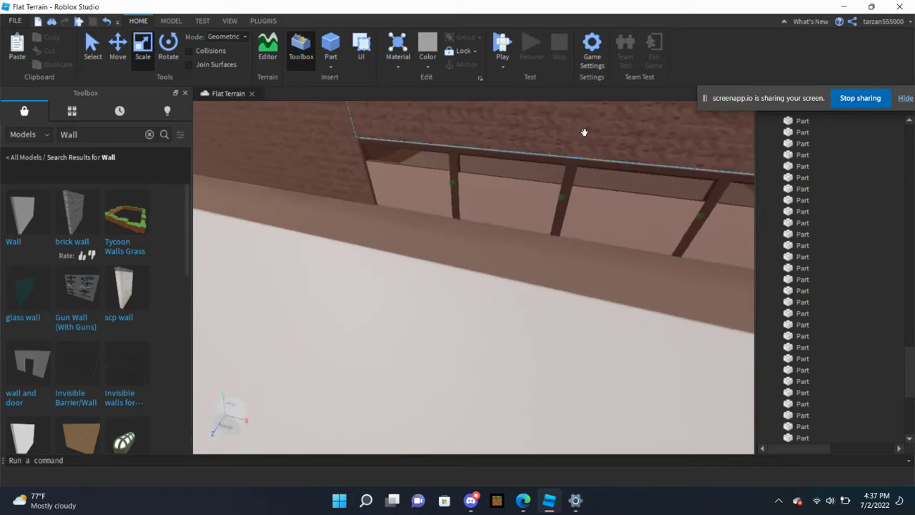
{"action": "mouse_move", "coordinate": [585, 131]}
{"action": "right_mouse_down"}
{"action": "mouse_move", "coordinate": [576, 135]}
{"action": "mouse_move", "coordinate": [583, 130]}
{"action": "right_mouse_up"}
{"action": "scroll", "coordinate": [582, 129], "scroll_direction": "down", "scroll_amount": 5}
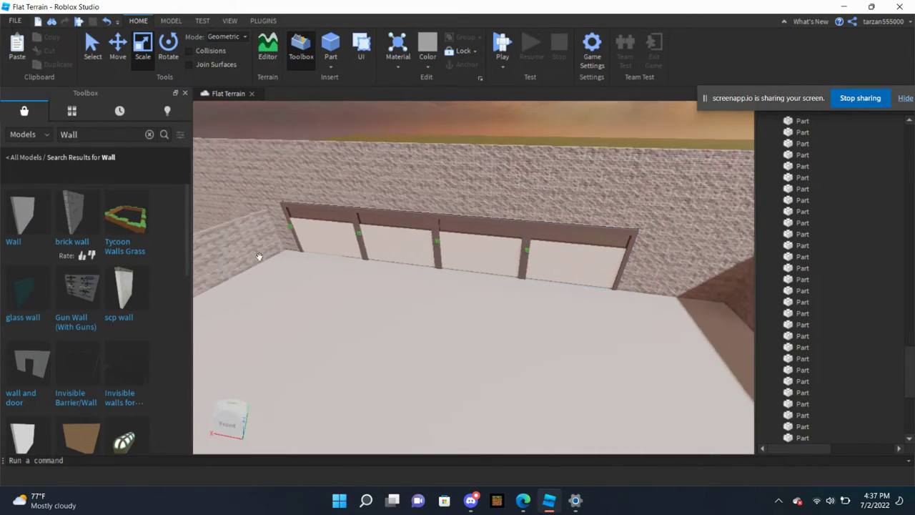
{"action": "type", "text": "mail"}
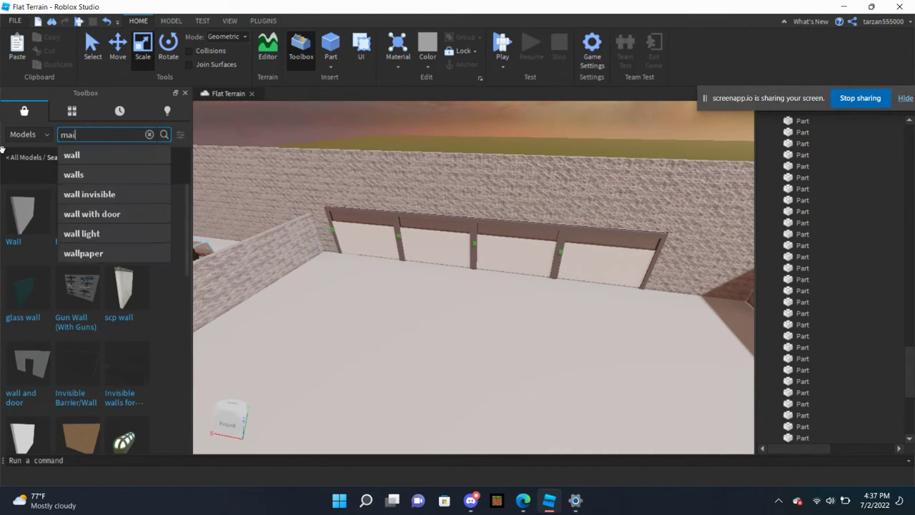
{"action": "key", "text": "Return"}
{"action": "left_click", "coordinate": [7, 236]}
{"action": "right_click_drag", "start_coordinate": [319, 264], "coordinate": [319, 263]}
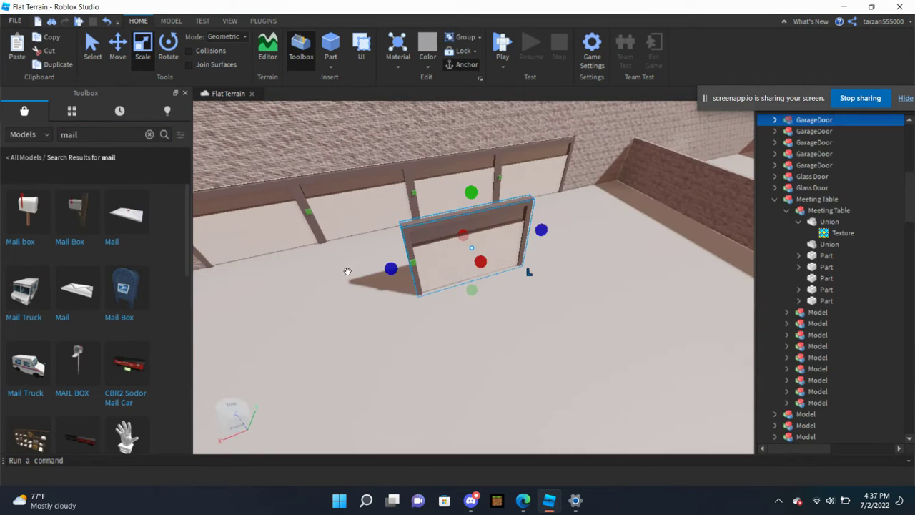
{"action": "key", "text": "Delete"}
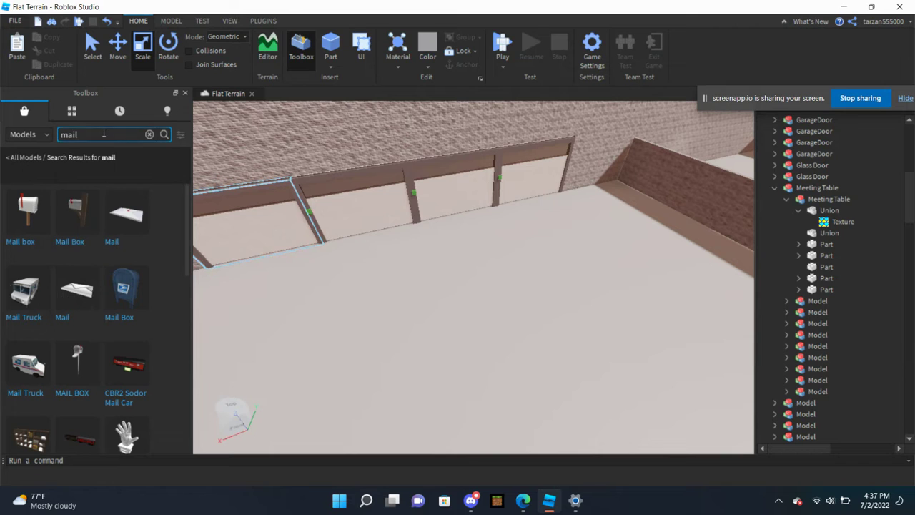
Step: Insert the Mail Truck model inside the garage, rotate it and park it against the side wall near the last door
{"action": "left_click_drag", "start_coordinate": [19, 294], "coordinate": [579, 247]}
{"action": "key", "text": "ctrl+r"}
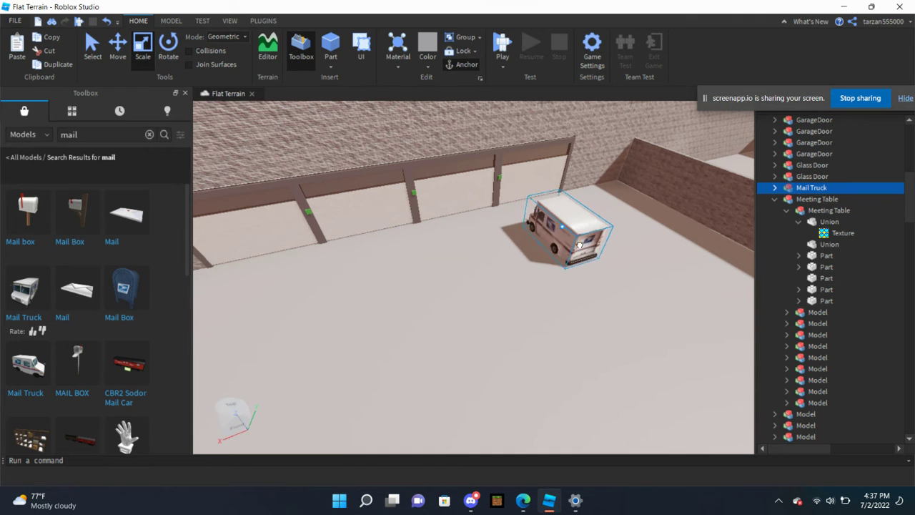
{"action": "right_click_drag", "start_coordinate": [574, 233], "coordinate": [588, 258]}
{"action": "scroll", "coordinate": [588, 258], "scroll_direction": "down", "scroll_amount": 5}
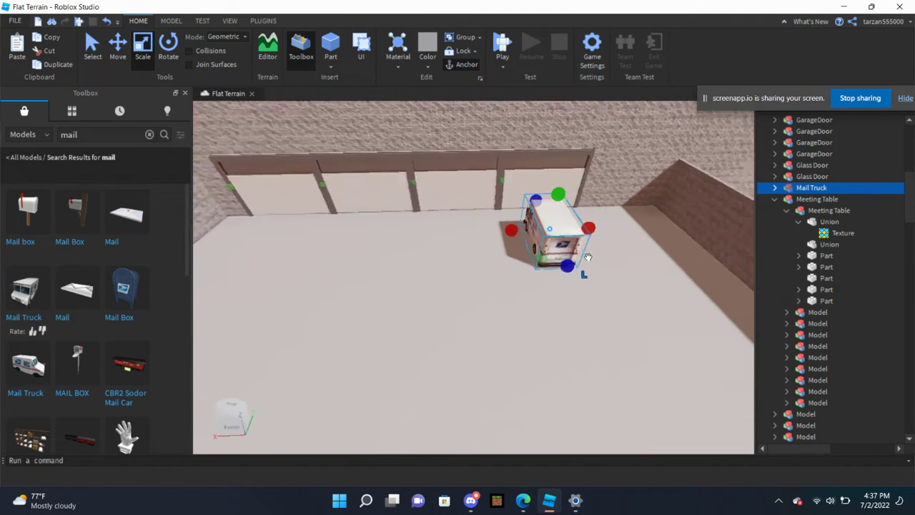
{"action": "key", "text": "ctrl+r"}
{"action": "left_click_drag", "start_coordinate": [532, 250], "coordinate": [644, 281]}
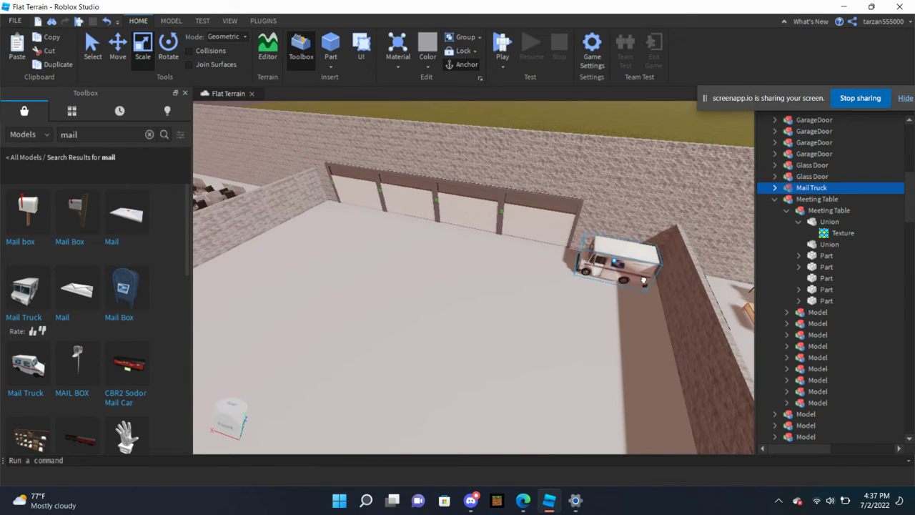
Step: Duplicate the mail truck twice and park the copies in a row along the side wall
{"action": "left_click", "coordinate": [656, 224]}
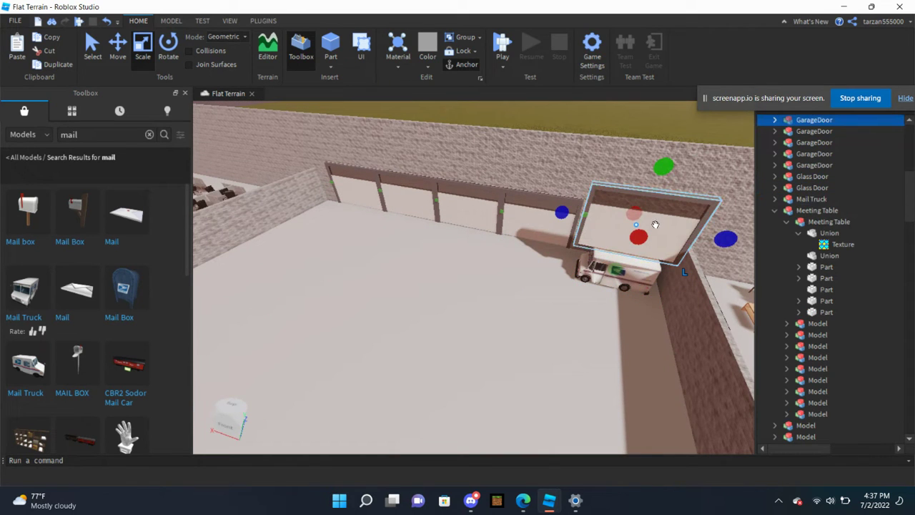
{"action": "key", "text": "Delete"}
{"action": "key", "text": "ctrl+d"}
{"action": "left_click_drag", "start_coordinate": [620, 270], "coordinate": [621, 322]}
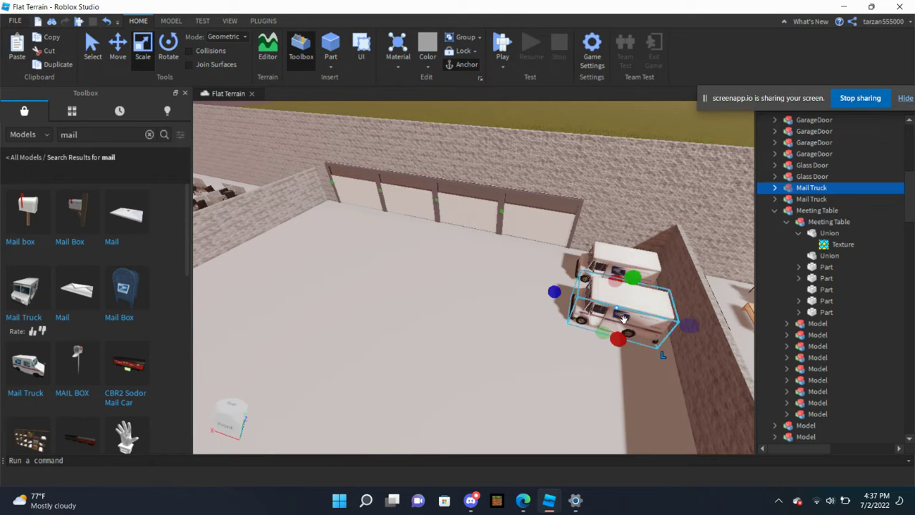
{"action": "key", "text": "ctrl+d"}
{"action": "left_click_drag", "start_coordinate": [624, 318], "coordinate": [646, 350]}
{"action": "scroll", "coordinate": [646, 350], "scroll_direction": "up", "scroll_amount": 3}
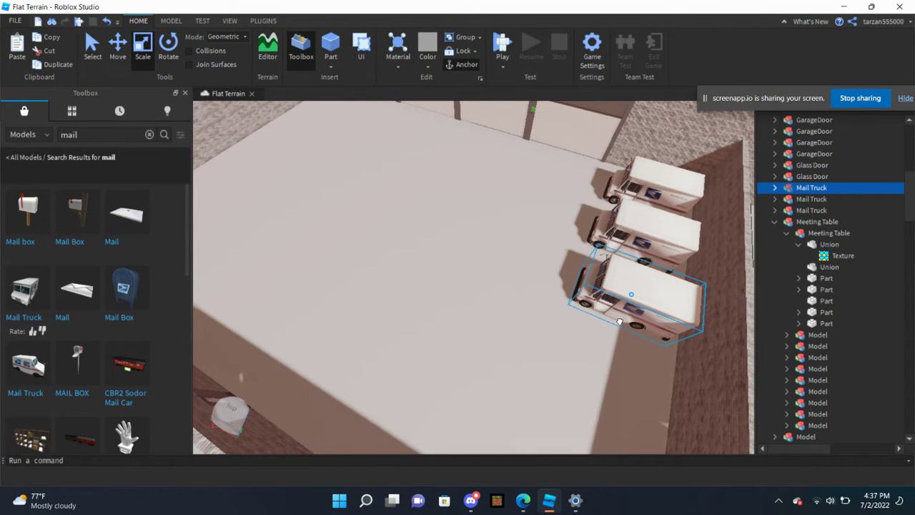
Step: Duplicate the mail truck three times and park the copies in line with the existing trucks along the brick wall
{"action": "key", "text": "ctrl+d"}
{"action": "left_click_drag", "start_coordinate": [621, 326], "coordinate": [640, 354]}
{"action": "scroll", "coordinate": [574, 369], "scroll_direction": "down", "scroll_amount": 3}
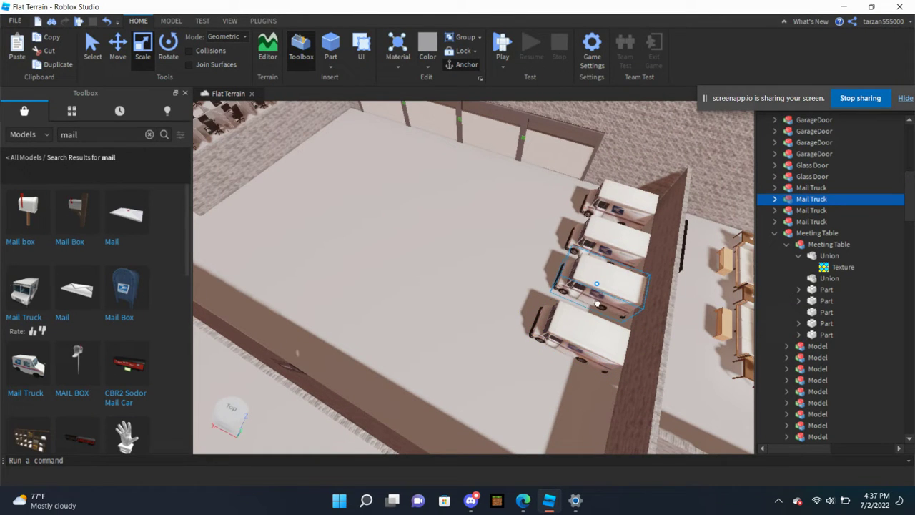
{"action": "scroll", "coordinate": [592, 304], "scroll_direction": "down", "scroll_amount": 3}
{"action": "key", "text": "ctrl+d"}
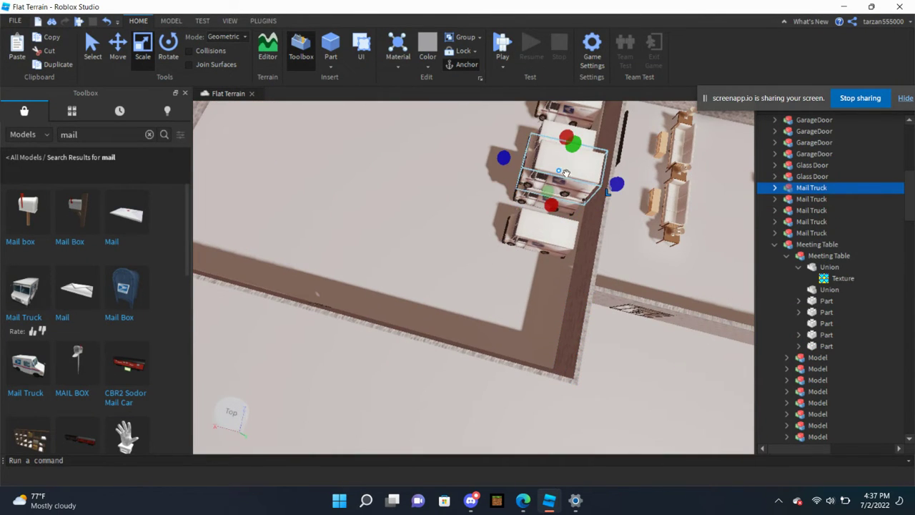
{"action": "left_click_drag", "start_coordinate": [562, 179], "coordinate": [547, 288]}
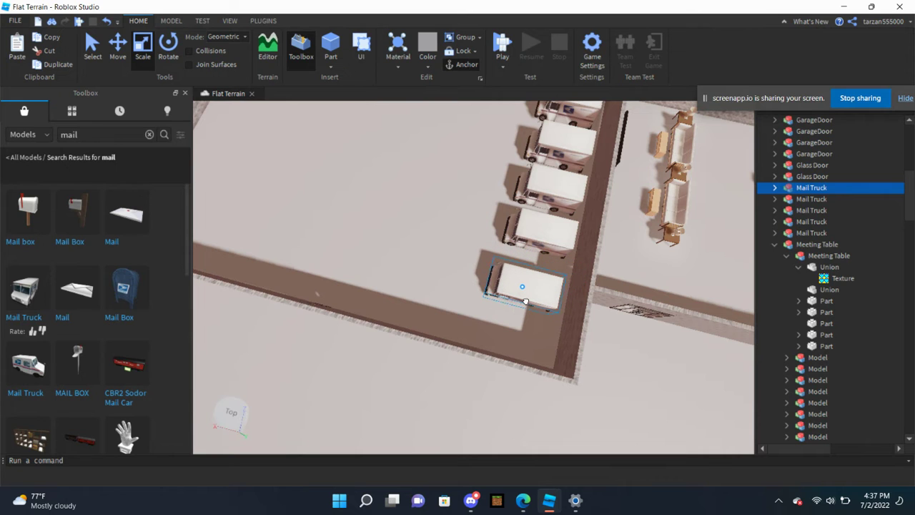
{"action": "left_click_drag", "start_coordinate": [561, 285], "coordinate": [538, 342]}
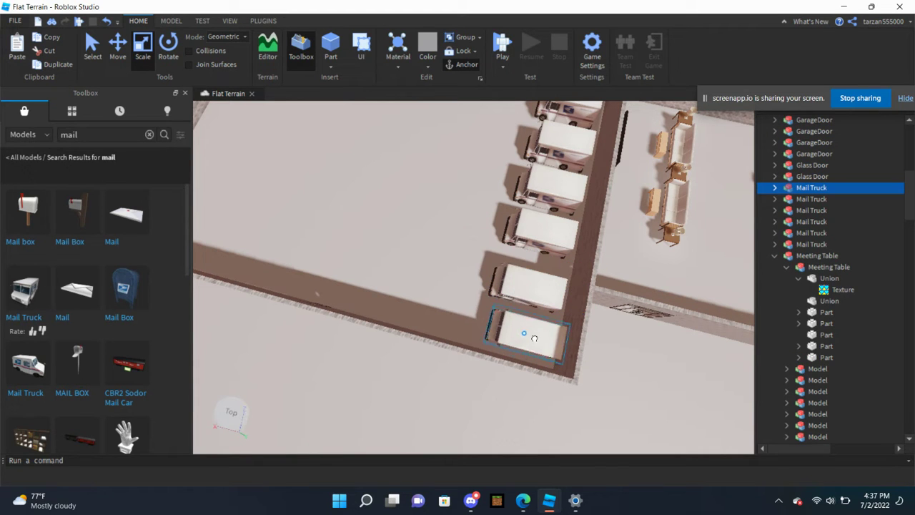
Step: Delete the surplus mail truck copy from the garage
{"action": "right_click_drag", "start_coordinate": [529, 336], "coordinate": [472, 341]}
{"action": "right_click_drag", "start_coordinate": [519, 309], "coordinate": [548, 318]}
{"action": "scroll", "coordinate": [463, 332], "scroll_direction": "up", "scroll_amount": 3}
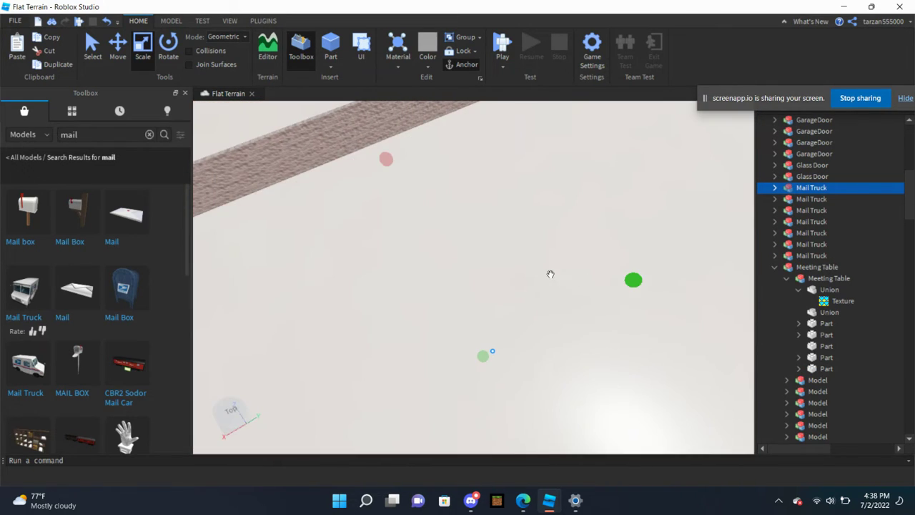
{"action": "scroll", "coordinate": [476, 321], "scroll_direction": "down", "scroll_amount": 5}
{"action": "right_click_drag", "start_coordinate": [476, 321], "coordinate": [176, 277]}
{"action": "key", "text": "Delete"}
Step: Search the model library for "mail cart" and try the HQ Part mail cart in the garage
{"action": "scroll", "coordinate": [491, 362], "scroll_direction": "down", "scroll_amount": 5}
{"action": "scroll", "coordinate": [490, 361], "scroll_direction": "up", "scroll_amount": 3}
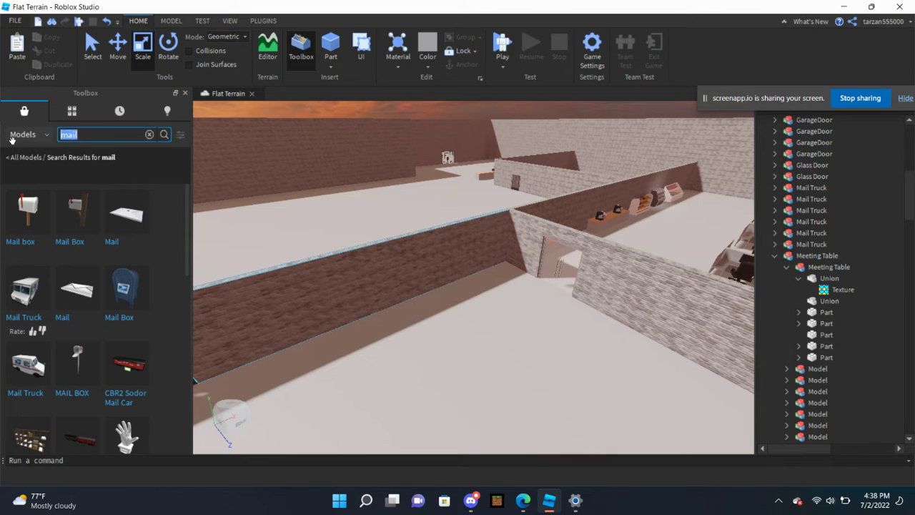
{"action": "left_click", "coordinate": [92, 136]}
{"action": "type", "text": "cart"}
{"action": "key", "text": "Return"}
{"action": "right_click_drag", "start_coordinate": [187, 245], "coordinate": [1, 239]}
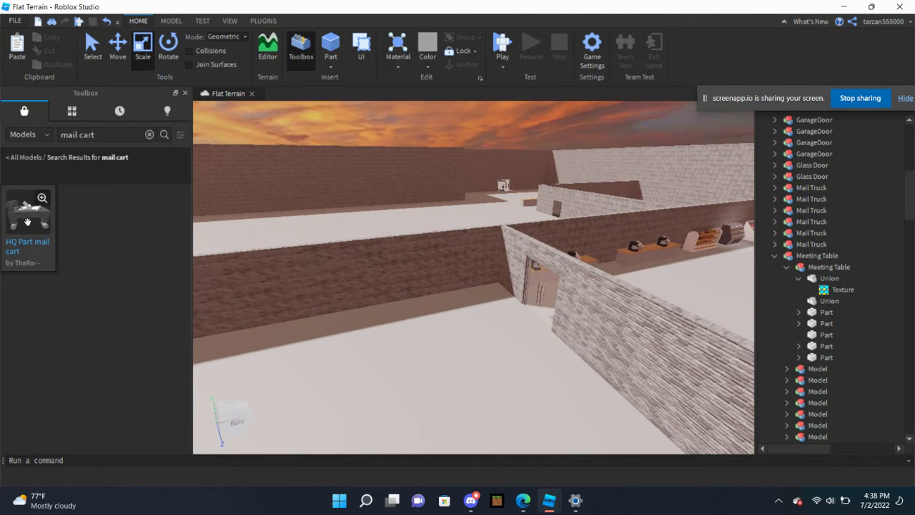
{"action": "left_click_drag", "start_coordinate": [312, 329], "coordinate": [404, 345]}
{"action": "key", "text": "Delete"}
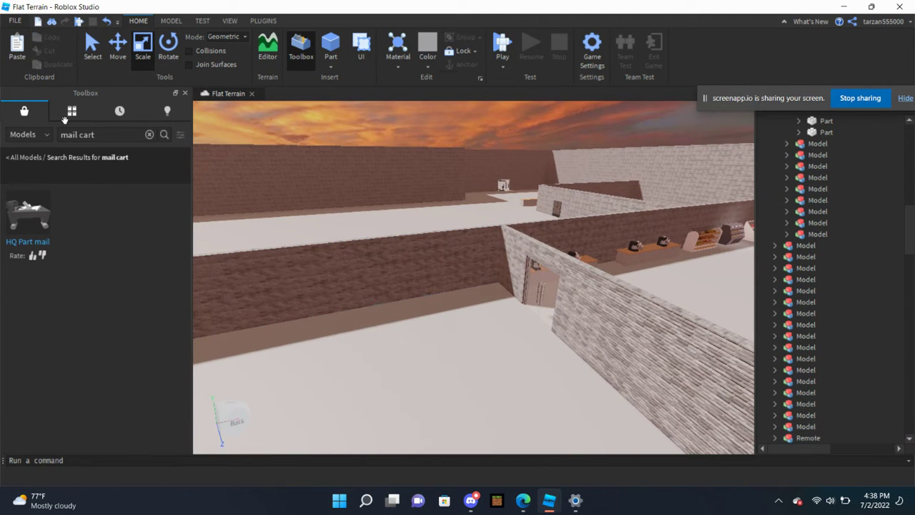
Step: Search the models for "mail" and place Teacher's Mail Cubbies against the brick wall near the doorway
{"action": "key", "text": "BackSpace"}
{"action": "key", "text": "BackSpace"}
{"action": "key", "text": "BackSpace"}
{"action": "key", "text": "BackSpace"}
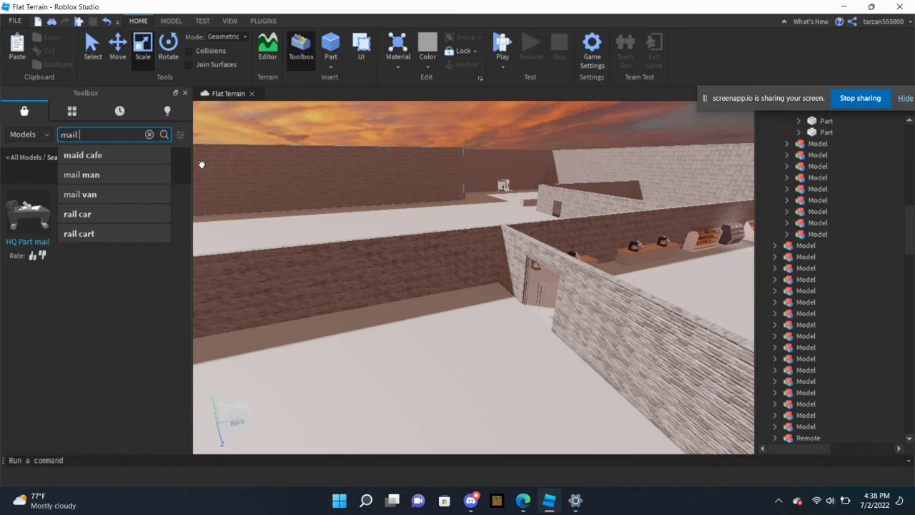
{"action": "key", "text": "Return"}
{"action": "left_click", "coordinate": [103, 136]}
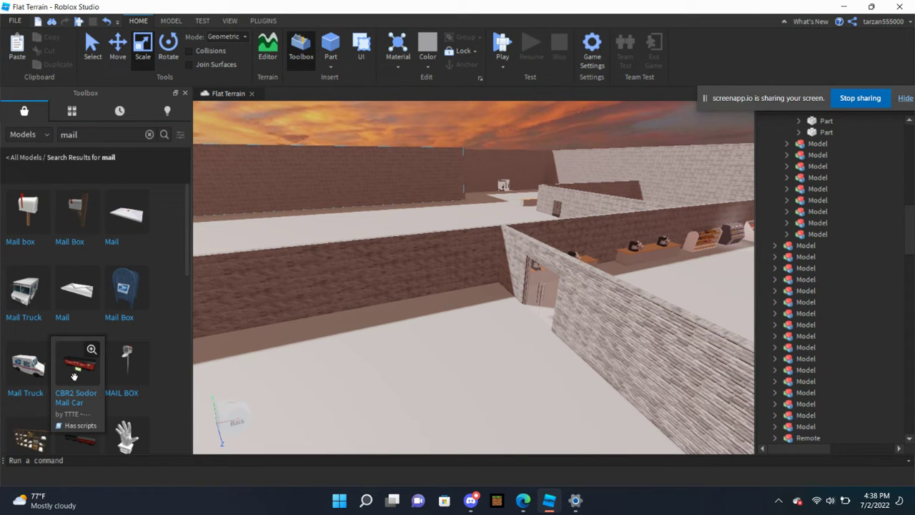
{"action": "scroll", "coordinate": [86, 395], "scroll_direction": "down", "scroll_amount": 3}
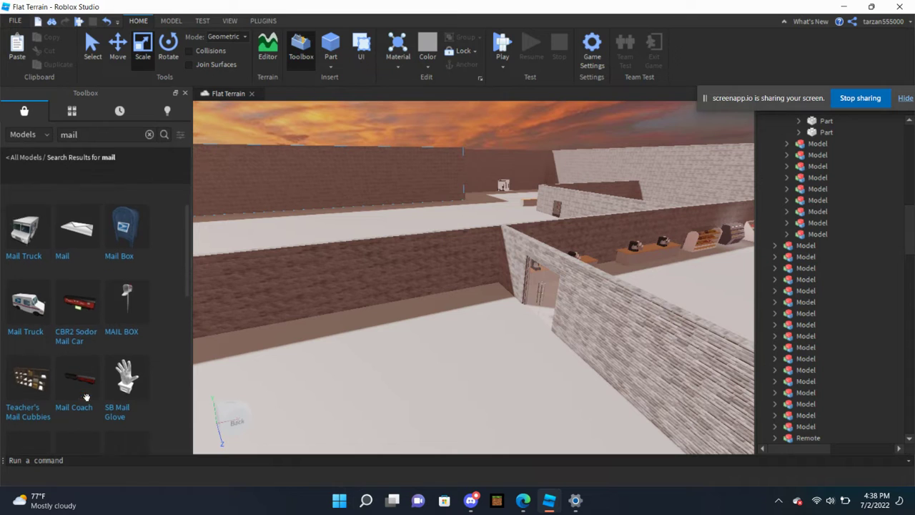
{"action": "left_click_drag", "start_coordinate": [255, 348], "coordinate": [464, 288]}
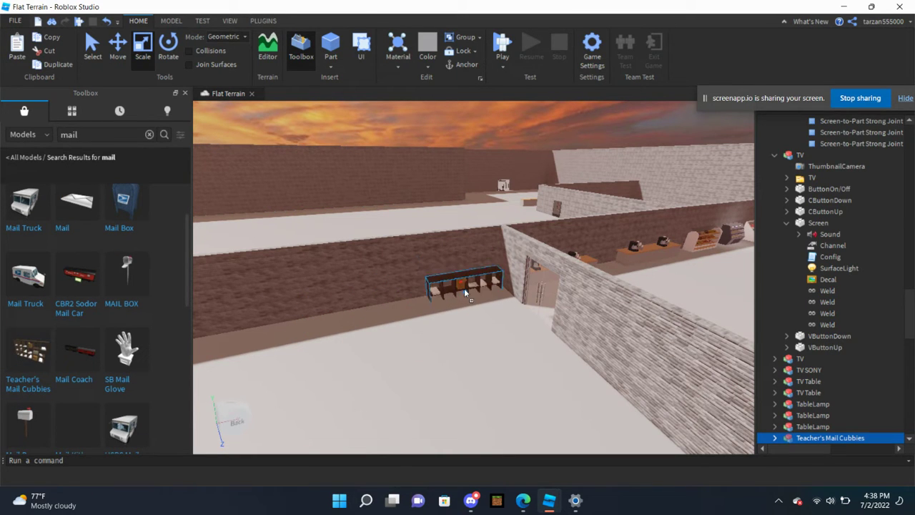
Step: Duplicate the mail cubbies twice and line the copies up beside the first along the brick wall
{"action": "scroll", "coordinate": [466, 294], "scroll_direction": "up", "scroll_amount": 2}
{"action": "scroll", "coordinate": [468, 302], "scroll_direction": "up", "scroll_amount": 3}
{"action": "scroll", "coordinate": [557, 375], "scroll_direction": "down", "scroll_amount": 2}
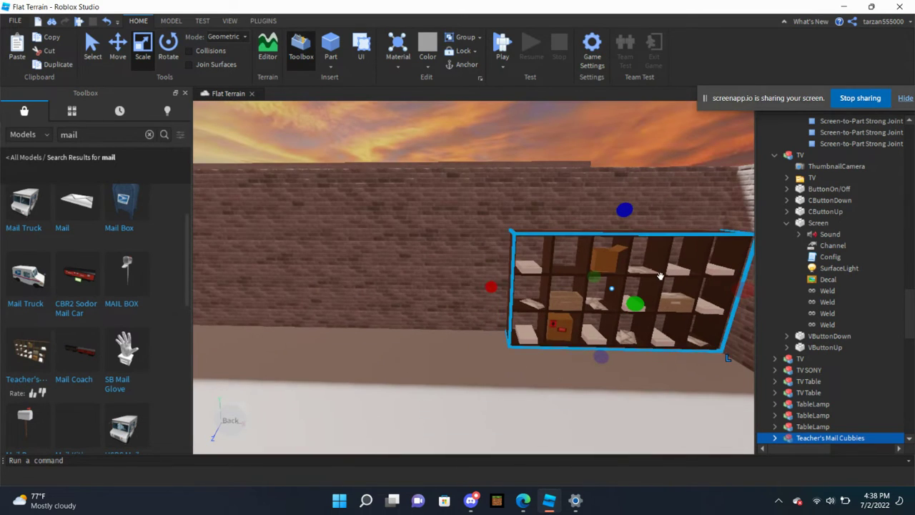
{"action": "scroll", "coordinate": [660, 276], "scroll_direction": "down", "scroll_amount": 2}
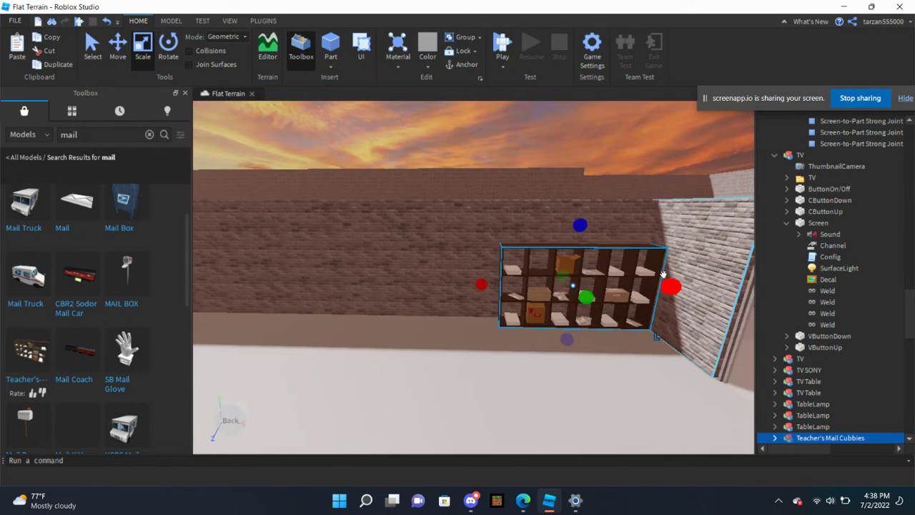
{"action": "key", "text": "ctrl+d"}
{"action": "left_click", "coordinate": [636, 191]}
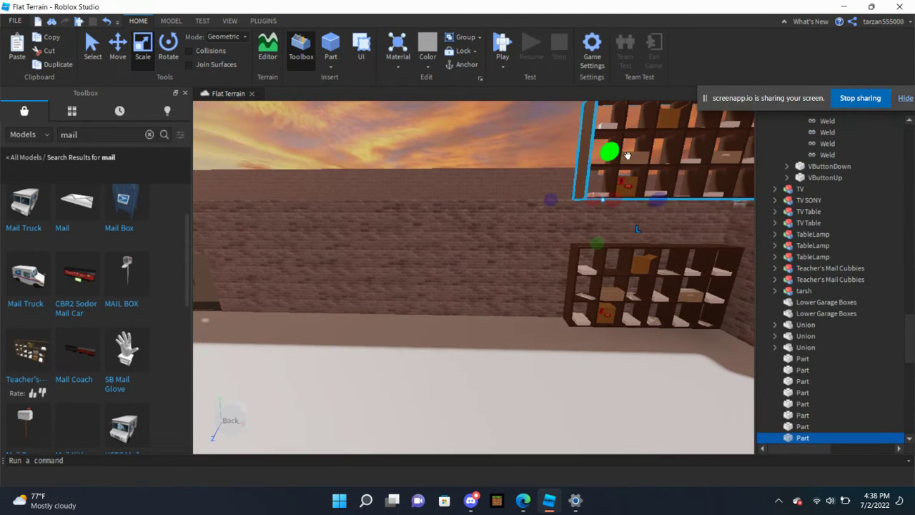
{"action": "left_click_drag", "start_coordinate": [639, 130], "coordinate": [456, 264]}
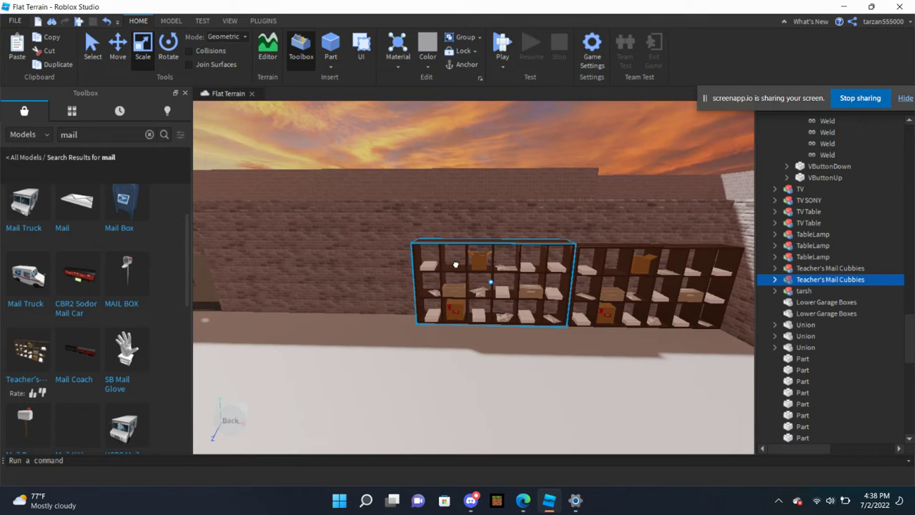
{"action": "key", "text": "ctrl+d"}
{"action": "left_click_drag", "start_coordinate": [556, 175], "coordinate": [527, 317]}
{"action": "right_click_drag", "start_coordinate": [527, 317], "coordinate": [439, 378]}
Step: Align the three mail cubbies against the brick wall, adjusting them with the Move tool
{"action": "left_click", "coordinate": [590, 179]}
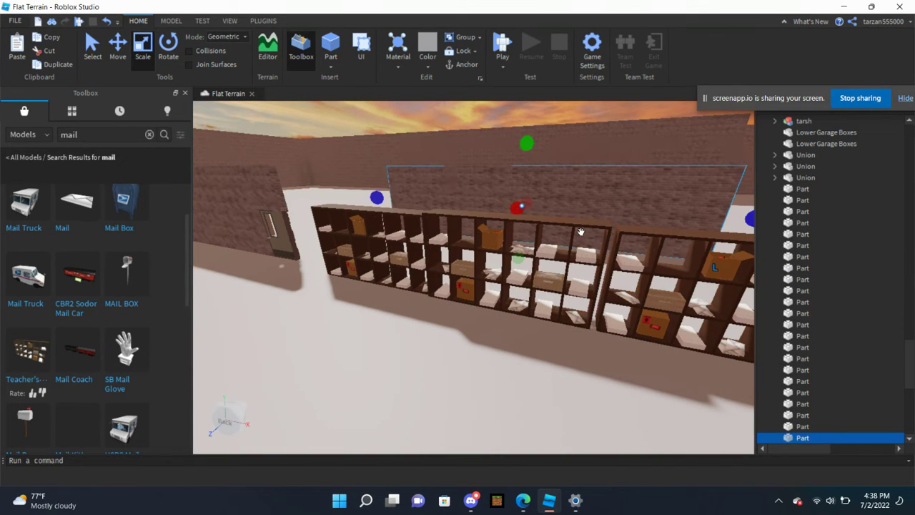
{"action": "left_click_drag", "start_coordinate": [582, 230], "coordinate": [568, 320]}
{"action": "right_click_drag", "start_coordinate": [567, 325], "coordinate": [538, 327]}
{"action": "right_click_drag", "start_coordinate": [388, 251], "coordinate": [432, 396]}
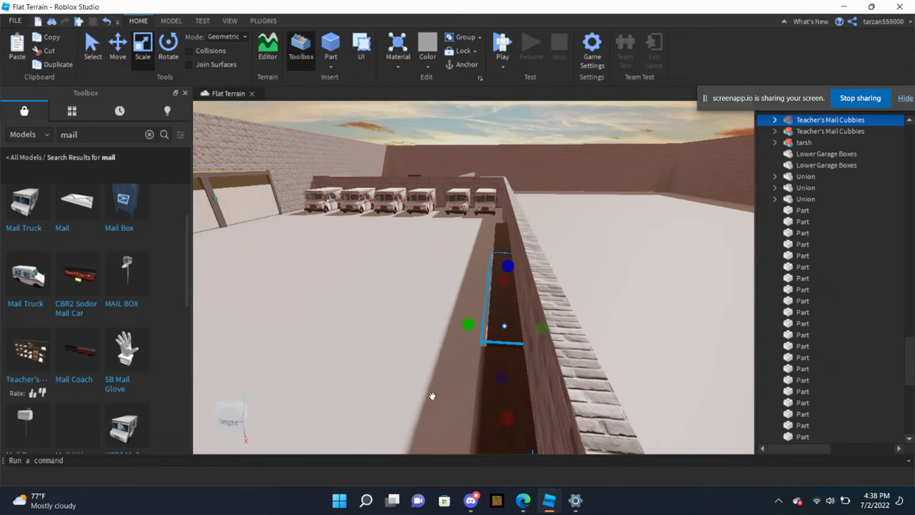
{"action": "right_click_drag", "start_coordinate": [487, 377], "coordinate": [480, 373]}
{"action": "left_click", "coordinate": [118, 47]}
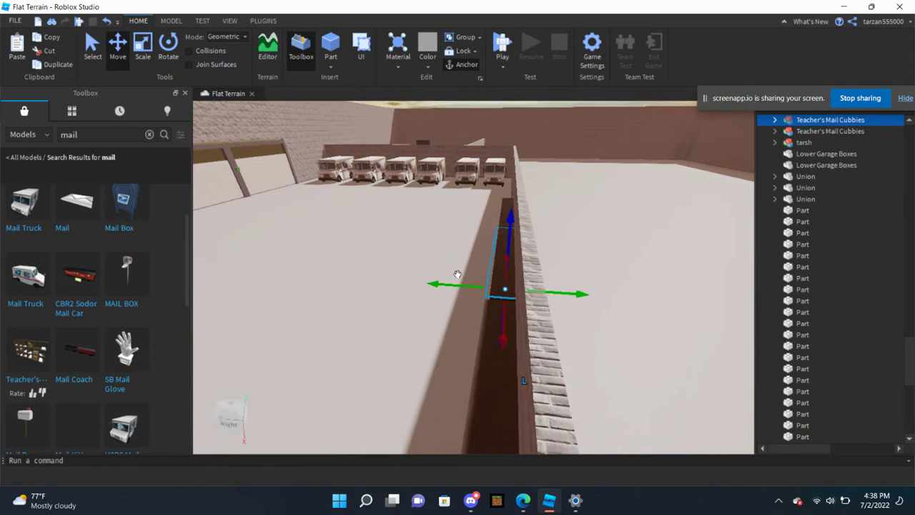
{"action": "left_click", "coordinate": [500, 319]}
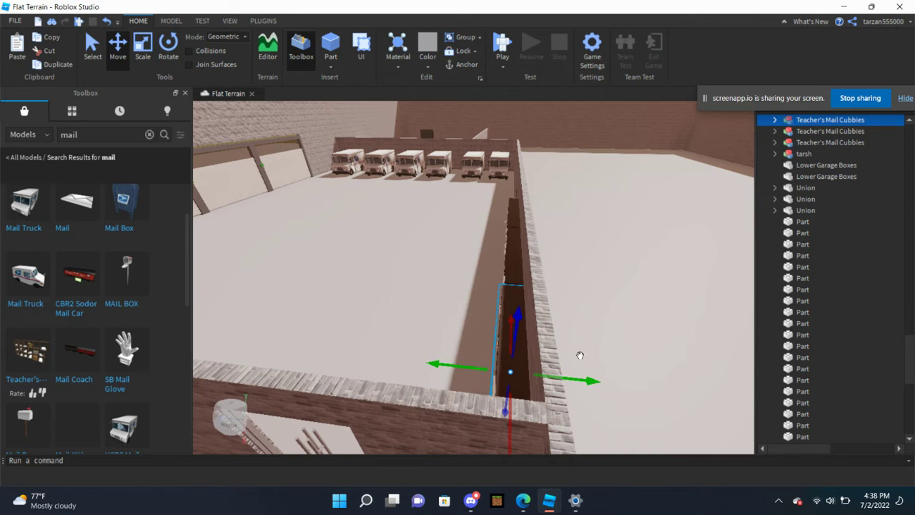
Step: Add a fourth copy of the mail cubbies in the open area behind the brick wall
{"action": "right_click_drag", "start_coordinate": [440, 340], "coordinate": [432, 330]}
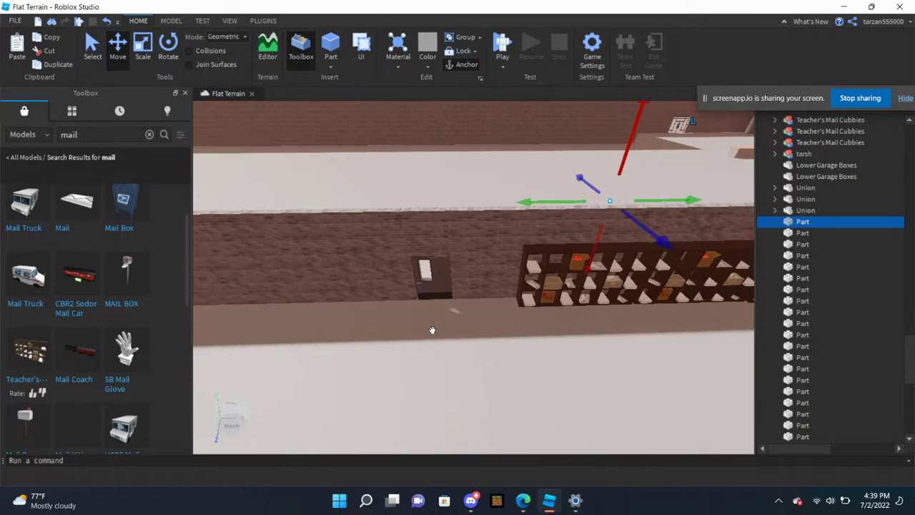
{"action": "scroll", "coordinate": [432, 331], "scroll_direction": "down", "scroll_amount": 10}
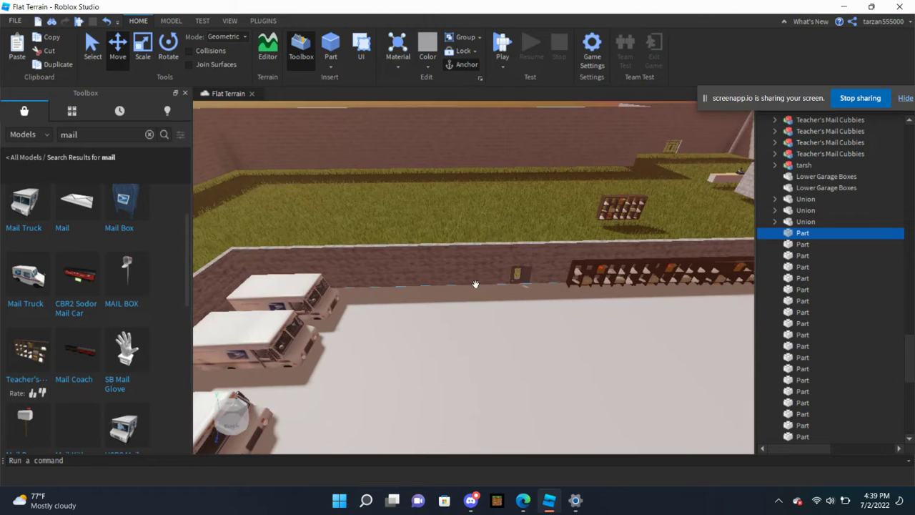
{"action": "key", "text": "ctrl+a"}
{"action": "scroll", "coordinate": [643, 287], "scroll_direction": "up", "scroll_amount": 5}
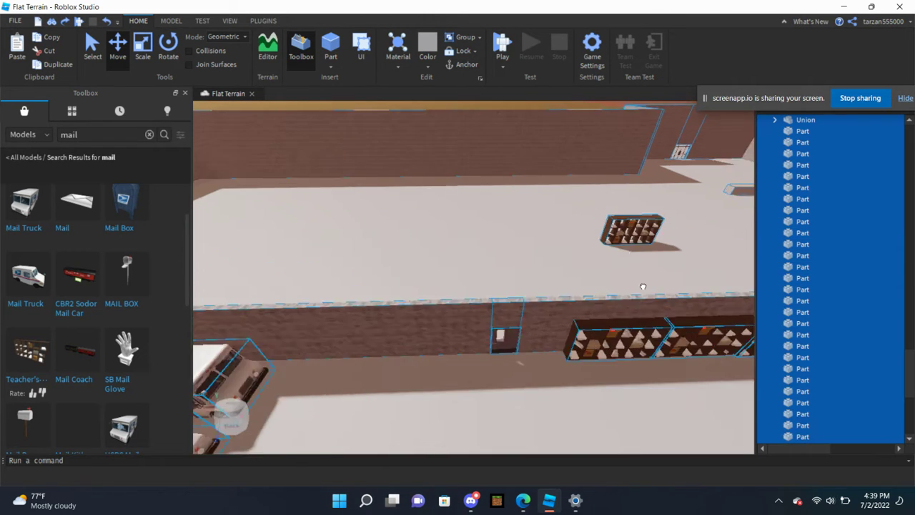
{"action": "scroll", "coordinate": [642, 287], "scroll_direction": "up", "scroll_amount": 3}
{"action": "scroll", "coordinate": [643, 287], "scroll_direction": "down", "scroll_amount": 4}
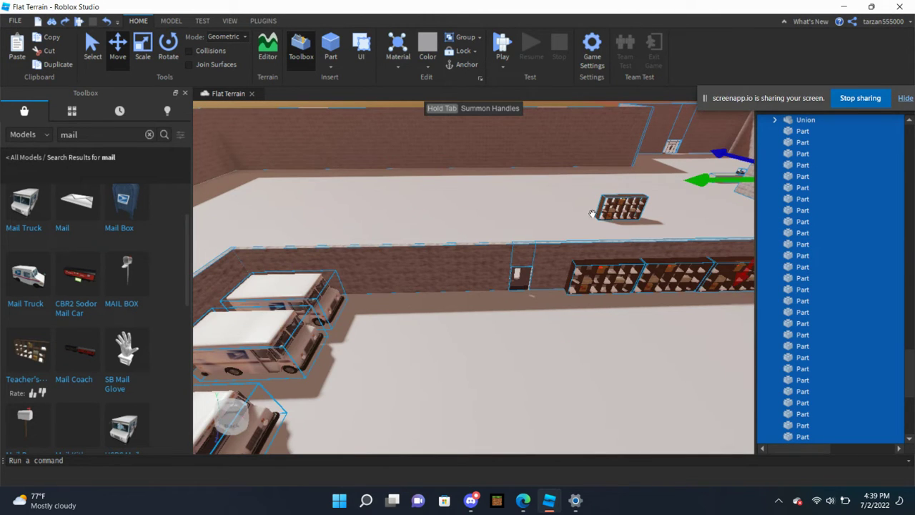
{"action": "right_click_drag", "start_coordinate": [564, 210], "coordinate": [538, 272]}
Step: Move the free-standing mail cubbies into the garage, against the stone wall next to the doorway
{"action": "left_click", "coordinate": [585, 413]}
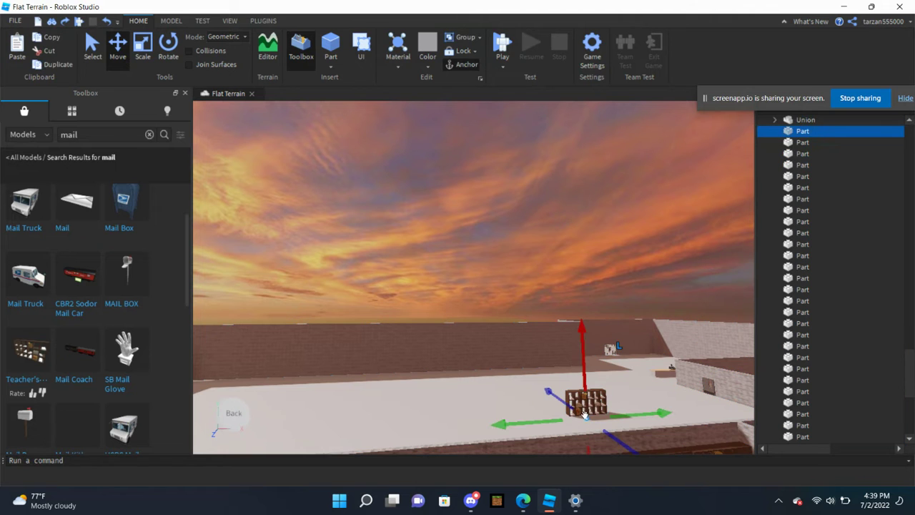
{"action": "left_click", "coordinate": [576, 398]}
{"action": "key", "text": "f"}
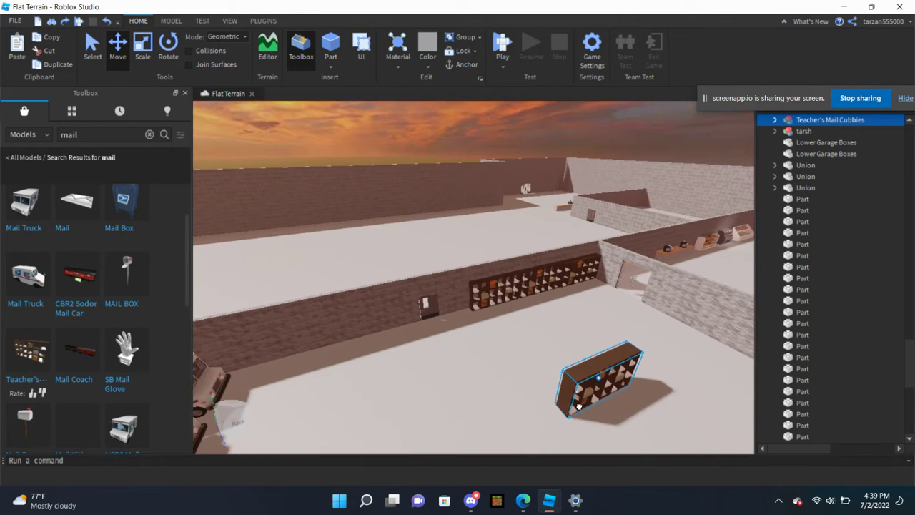
{"action": "scroll", "coordinate": [580, 406], "scroll_direction": "down", "scroll_amount": 5}
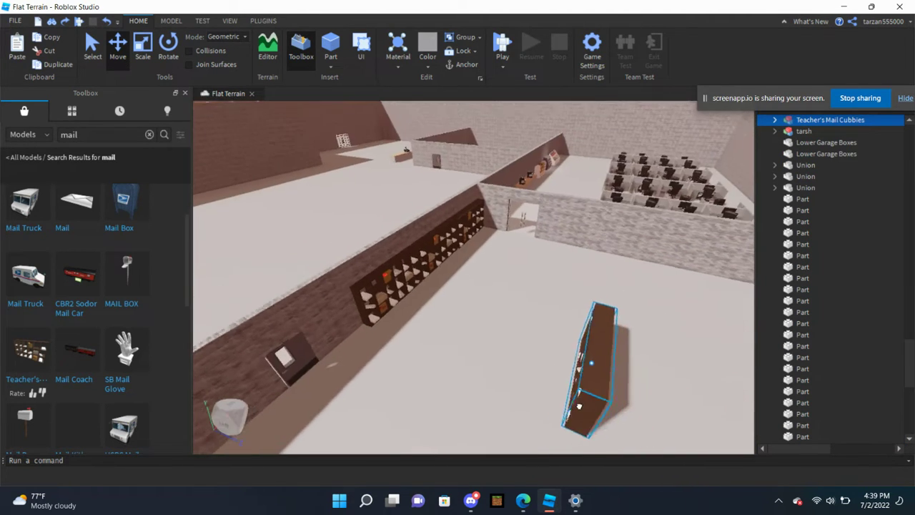
{"action": "key", "text": "ctrl+z"}
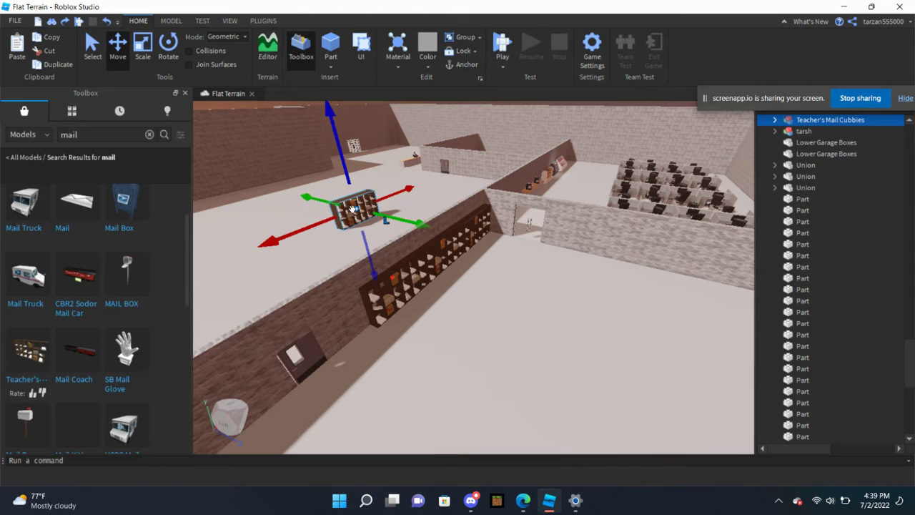
{"action": "left_click_drag", "start_coordinate": [353, 208], "coordinate": [563, 254]}
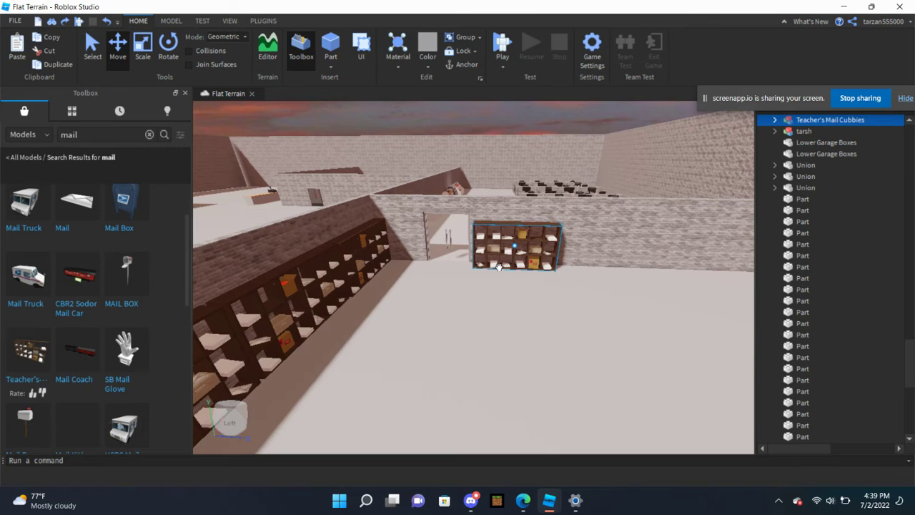
Step: Duplicate the mail cubbies by the doorway three times and extend the row along the stone wall
{"action": "key", "text": "w"}
{"action": "scroll", "coordinate": [520, 281], "scroll_direction": "down", "scroll_amount": 3}
{"action": "key", "text": "ctrl+d"}
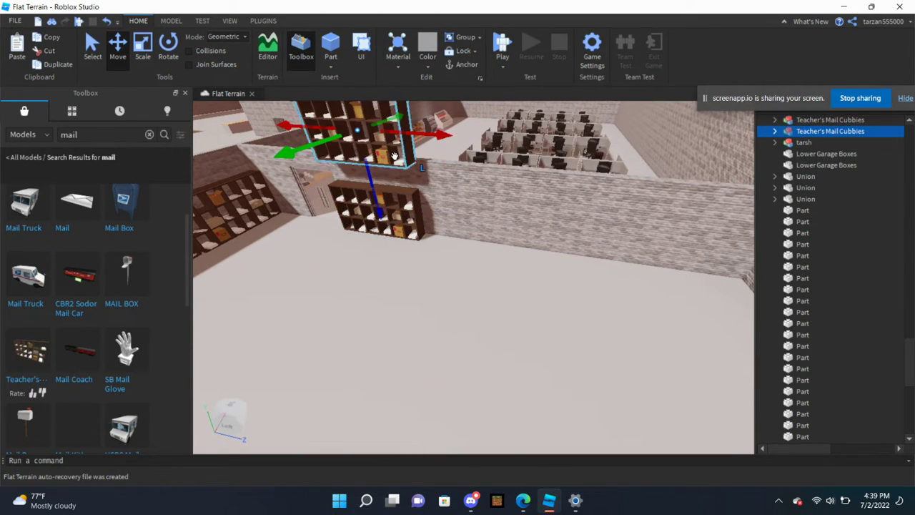
{"action": "left_click_drag", "start_coordinate": [451, 243], "coordinate": [490, 256]}
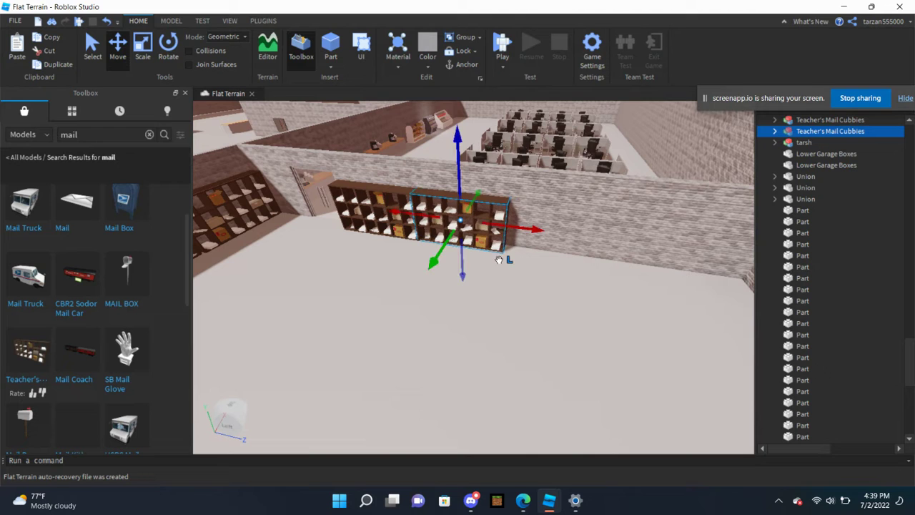
{"action": "key", "text": "ctrl+d"}
{"action": "left_click_drag", "start_coordinate": [497, 159], "coordinate": [575, 270]}
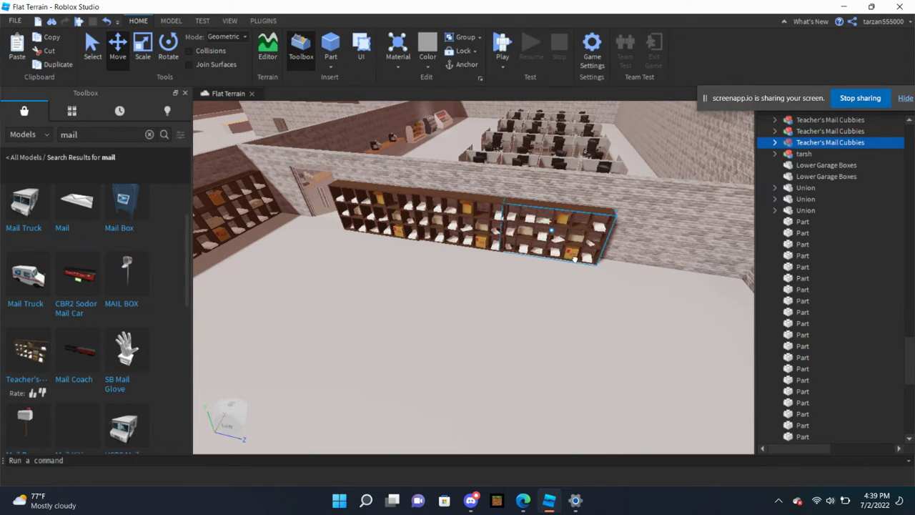
{"action": "key", "text": "ctrl+d"}
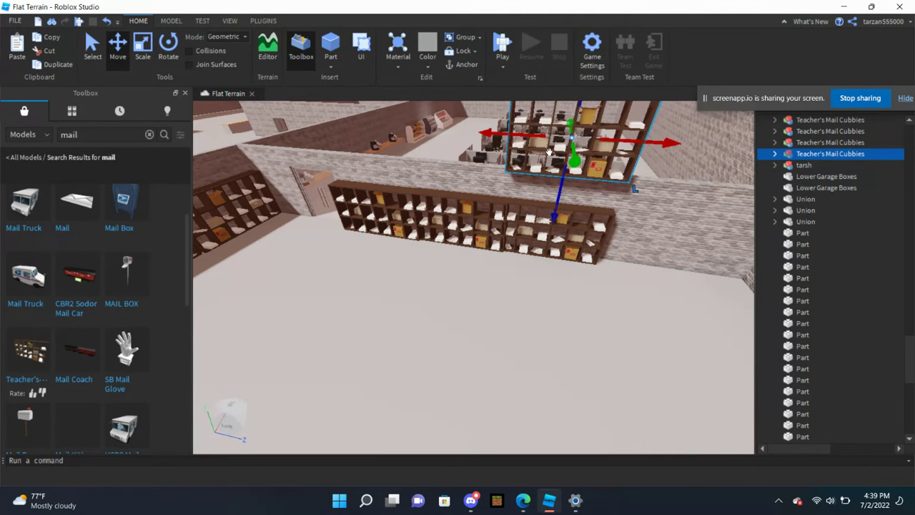
{"action": "left_click_drag", "start_coordinate": [550, 152], "coordinate": [566, 230]}
Step: Push the selected mail cubbies and the next one in the row back against the stone wall using the Move tool
{"action": "scroll", "coordinate": [566, 229], "scroll_direction": "up", "scroll_amount": 10}
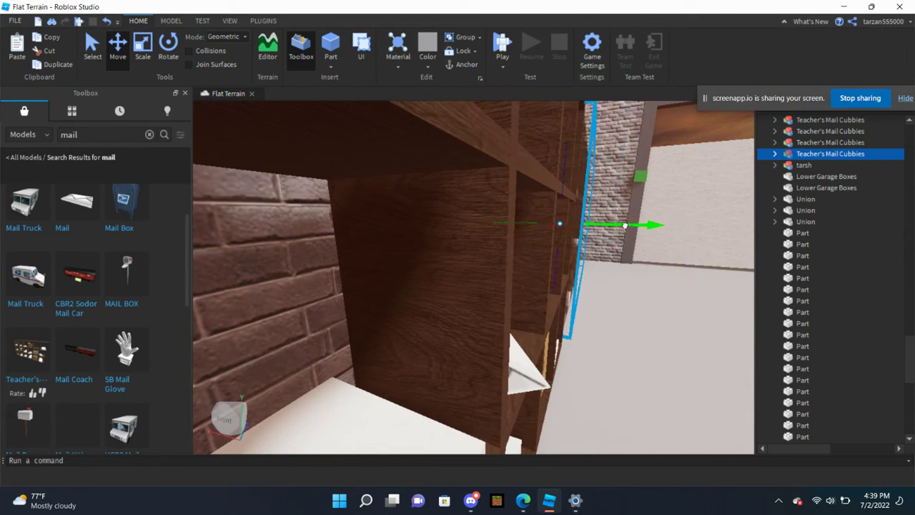
{"action": "scroll", "coordinate": [637, 225], "scroll_direction": "down", "scroll_amount": 5}
{"action": "right_click_drag", "start_coordinate": [636, 228], "coordinate": [510, 226]}
{"action": "left_click", "coordinate": [603, 188]}
{"action": "scroll", "coordinate": [522, 284], "scroll_direction": "up", "scroll_amount": 5}
{"action": "left_click", "coordinate": [539, 196]}
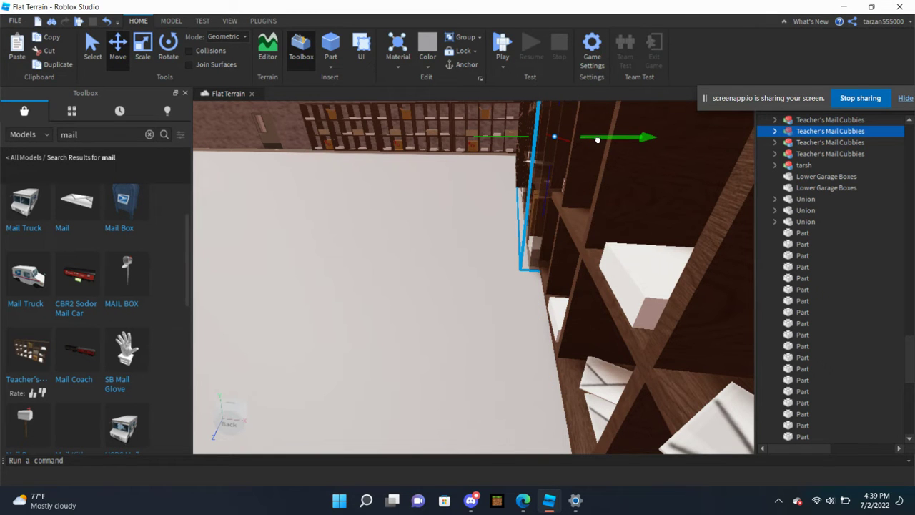
{"action": "scroll", "coordinate": [594, 139], "scroll_direction": "down", "scroll_amount": 5}
{"action": "right_click_drag", "start_coordinate": [594, 139], "coordinate": [560, 225]}
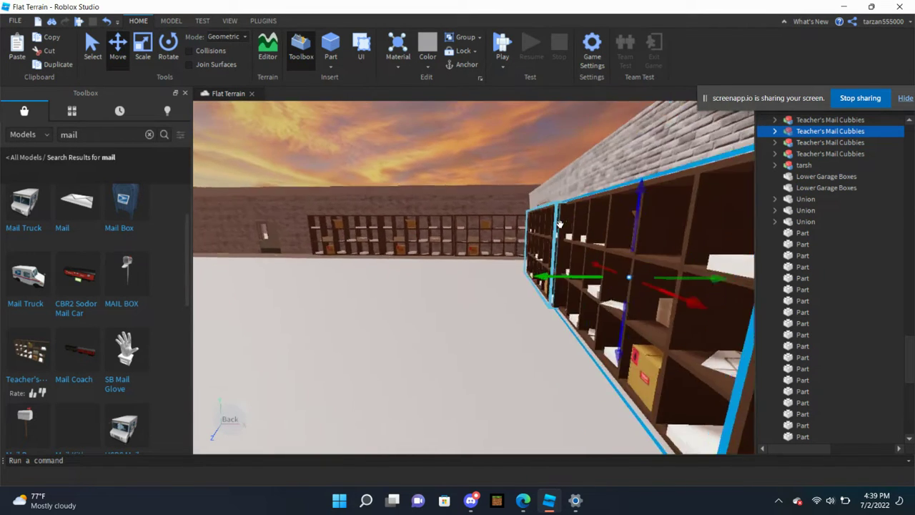
Step: Adjust the remaining mail cubbies along the stone wall so the whole row sits flush and evenly aligned
{"action": "left_click", "coordinate": [560, 224]}
{"action": "key", "text": "f"}
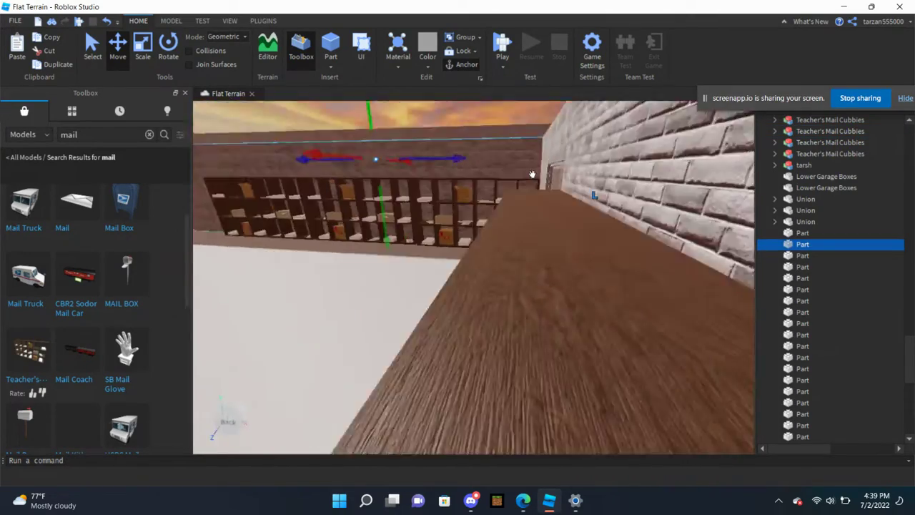
{"action": "right_click_drag", "start_coordinate": [532, 174], "coordinate": [624, 258]}
{"action": "left_click", "coordinate": [623, 259]}
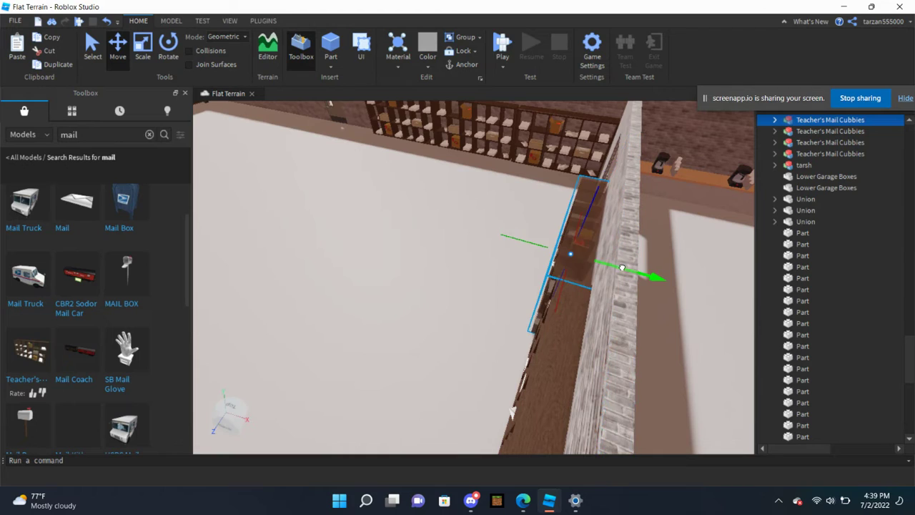
{"action": "scroll", "coordinate": [573, 327], "scroll_direction": "down", "scroll_amount": 3}
{"action": "left_click", "coordinate": [543, 193]}
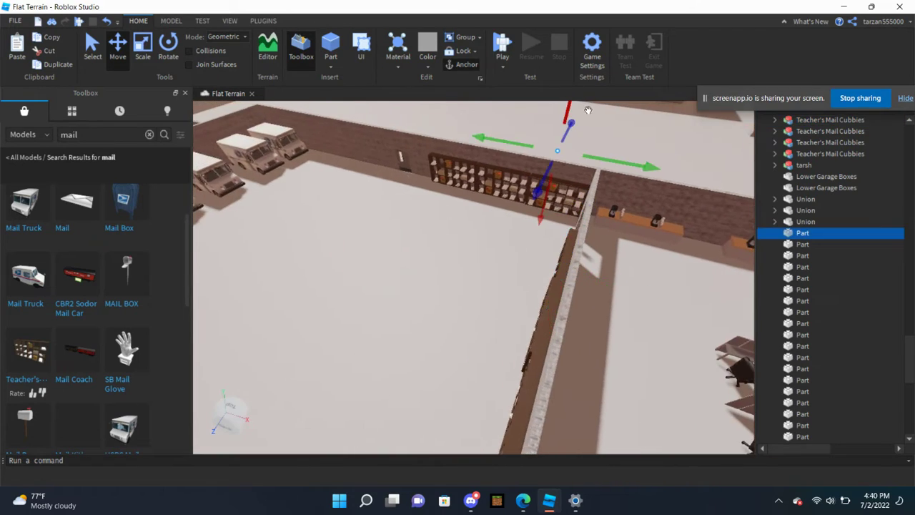
{"action": "key", "text": "f"}
{"action": "left_click", "coordinate": [511, 207]}
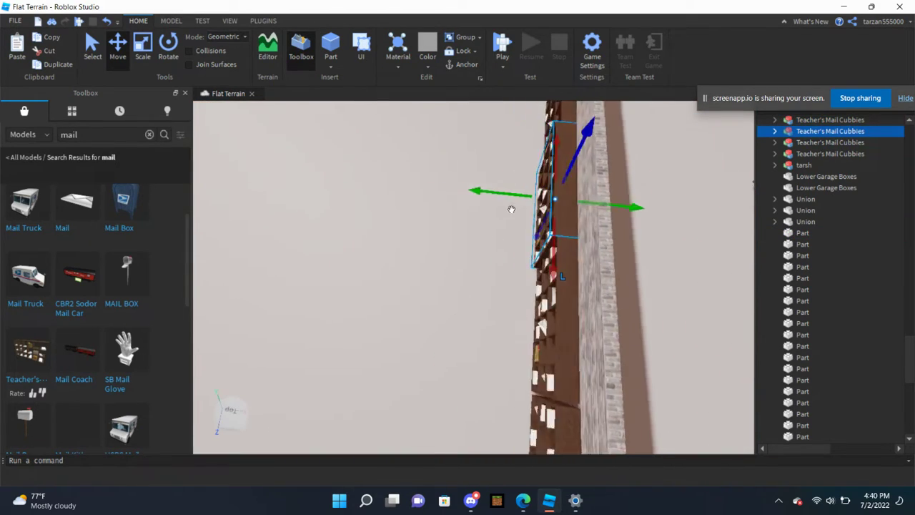
{"action": "key", "text": "f"}
{"action": "scroll", "coordinate": [524, 153], "scroll_direction": "down", "scroll_amount": 2}
{"action": "left_click", "coordinate": [562, 129]}
Step: Duplicate the white box stack in the corner beside the wall TV and place the copy in the empty walled room
{"action": "scroll", "coordinate": [562, 128], "scroll_direction": "up", "scroll_amount": 5}
{"action": "mouse_move", "coordinate": [560, 130]}
{"action": "right_mouse_down"}
{"action": "mouse_move", "coordinate": [570, 132]}
{"action": "mouse_move", "coordinate": [560, 129]}
{"action": "right_mouse_up"}
{"action": "right_click_drag", "start_coordinate": [535, 249], "coordinate": [535, 249]}
{"action": "left_click", "coordinate": [509, 308]}
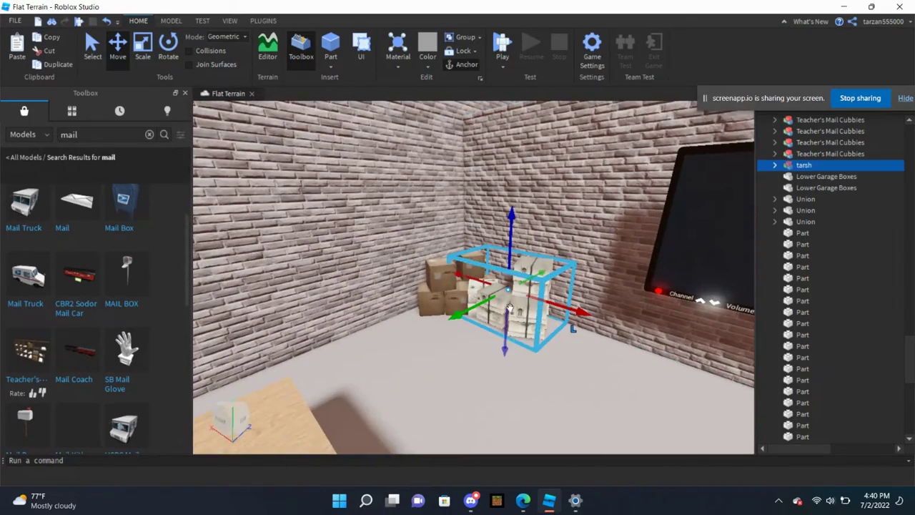
{"action": "right_click_drag", "start_coordinate": [518, 298], "coordinate": [518, 297]}
{"action": "right_click_drag", "start_coordinate": [480, 275], "coordinate": [481, 275]}
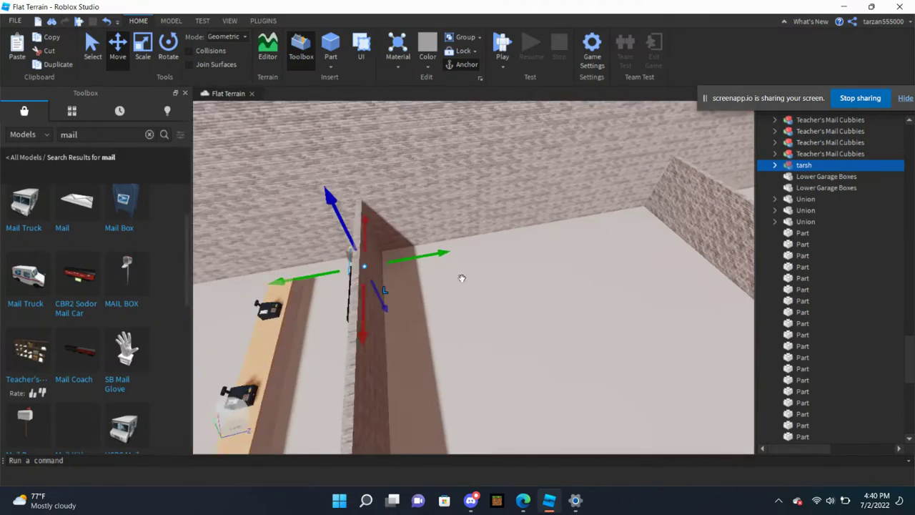
{"action": "key", "text": "ctrl+d"}
{"action": "key", "text": "f"}
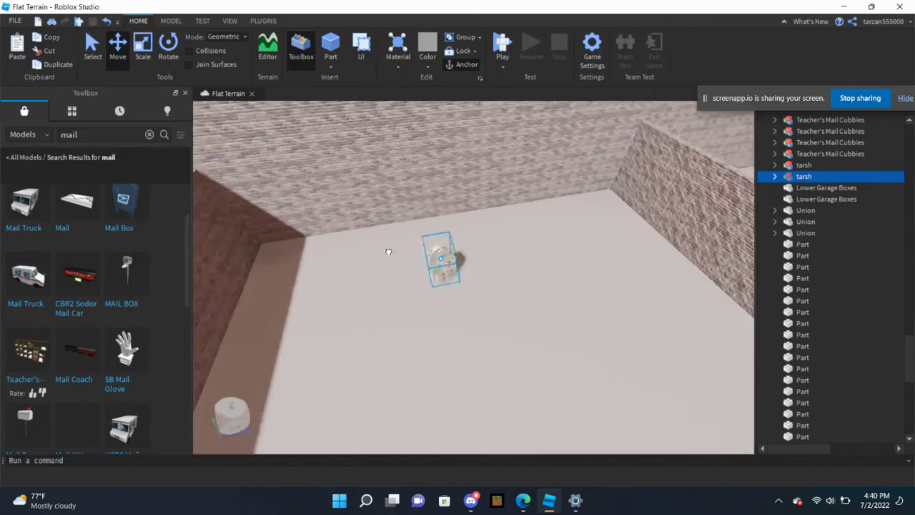
Step: Duplicate the white box stack in the empty room four more times
{"action": "key", "text": "ctrl+d"}
{"action": "key", "text": "ctrl+d"}
{"action": "key", "text": "ctrl+d"}
{"action": "key", "text": "ctrl+d"}
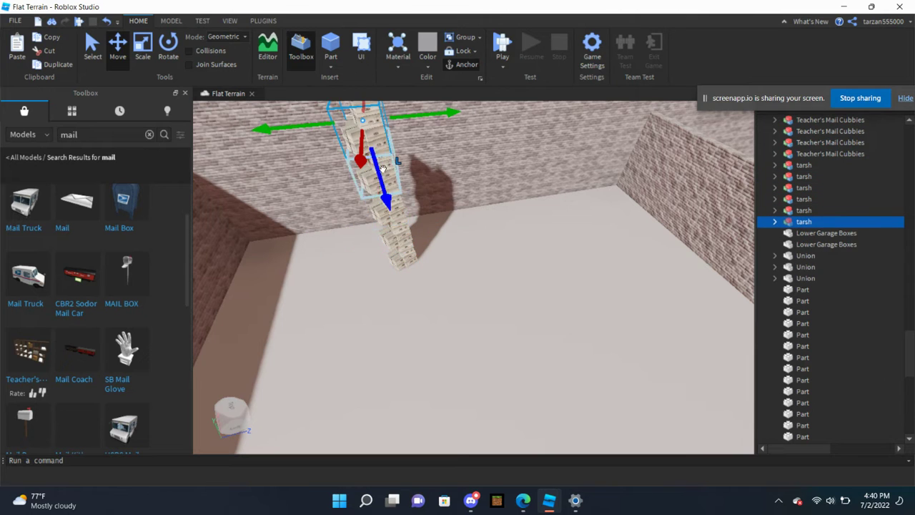
Step: Arrange the copied white box stacks on the floor into one tight cluster in the middle of the room
{"action": "left_click_drag", "start_coordinate": [389, 166], "coordinate": [439, 241]}
{"action": "left_click", "coordinate": [389, 281]}
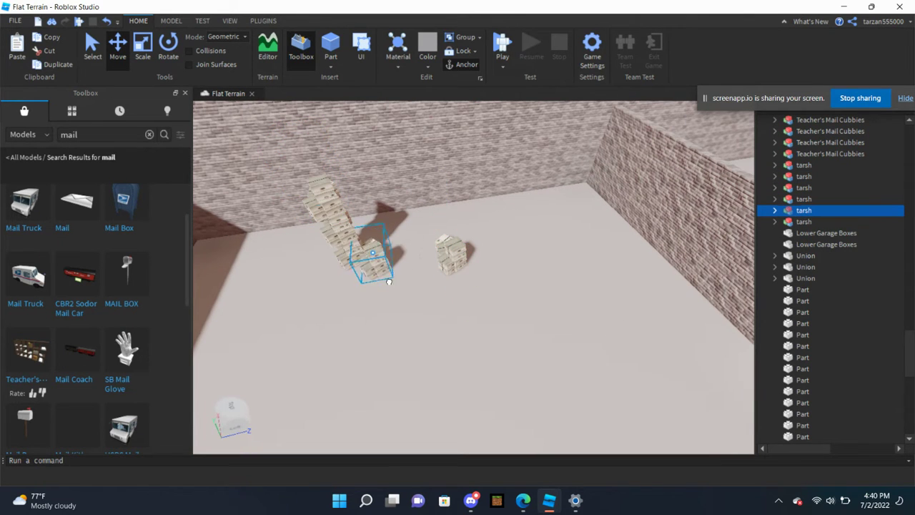
{"action": "left_click", "coordinate": [339, 215]}
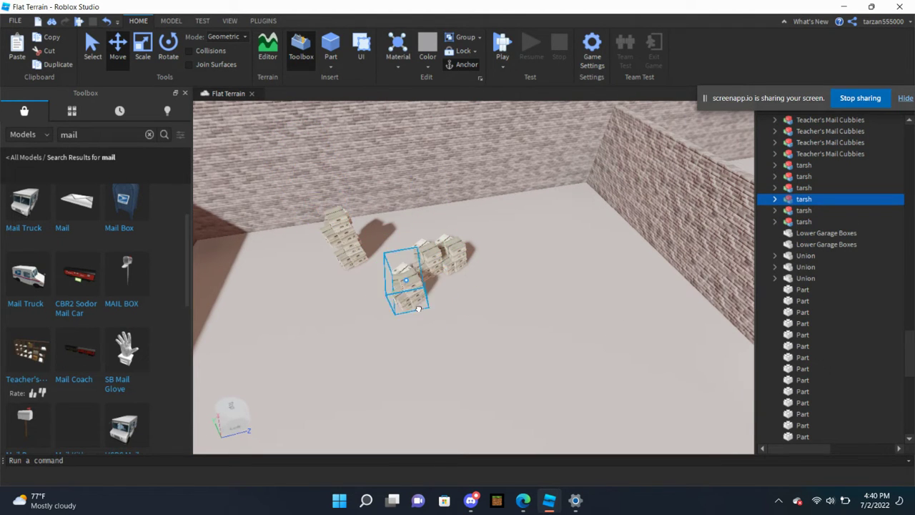
{"action": "key", "text": "f"}
{"action": "scroll", "coordinate": [504, 283], "scroll_direction": "down", "scroll_amount": 6}
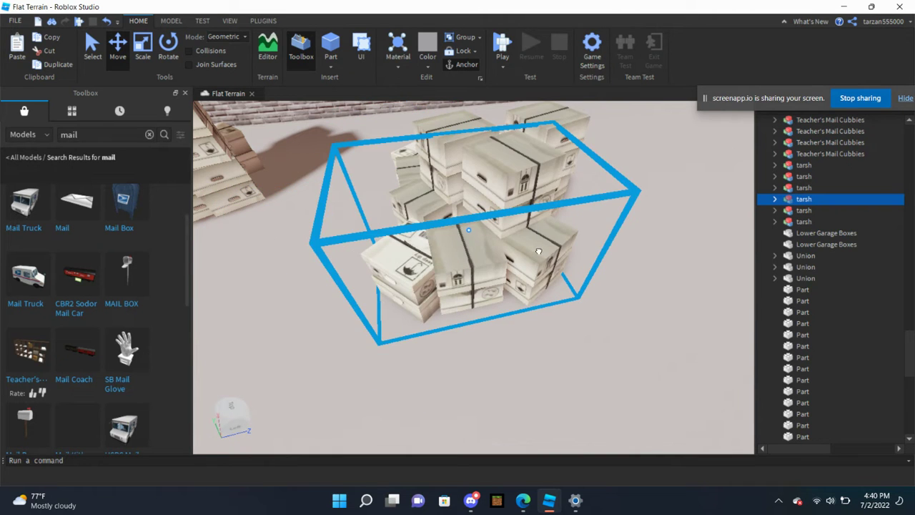
{"action": "left_click_drag", "start_coordinate": [308, 172], "coordinate": [522, 249]}
{"action": "left_click_drag", "start_coordinate": [303, 226], "coordinate": [529, 281]}
{"action": "scroll", "coordinate": [428, 191], "scroll_direction": "down", "scroll_amount": 3}
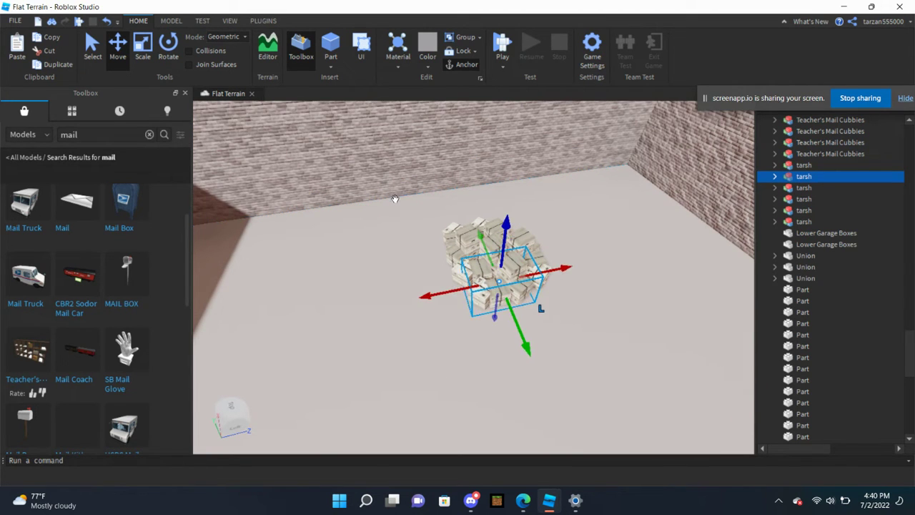
{"action": "left_click", "coordinate": [438, 266]}
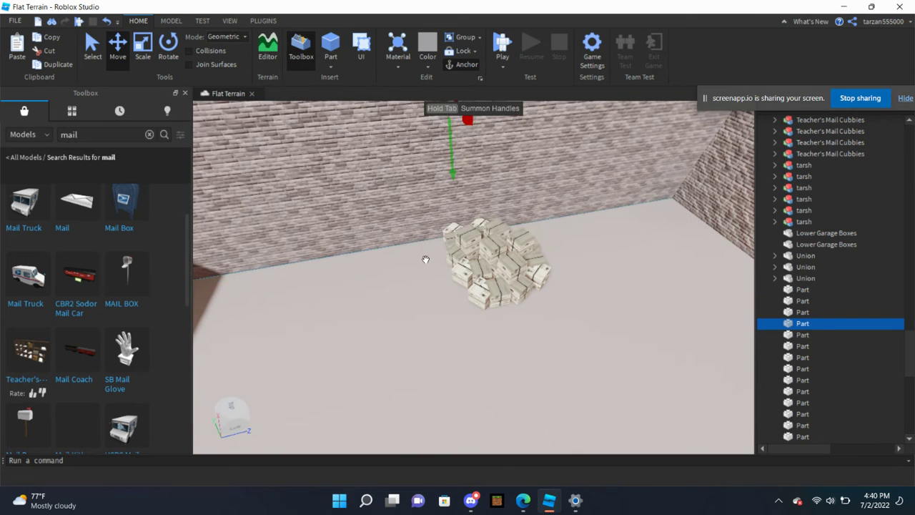
{"action": "scroll", "coordinate": [398, 241], "scroll_direction": "down", "scroll_amount": 2}
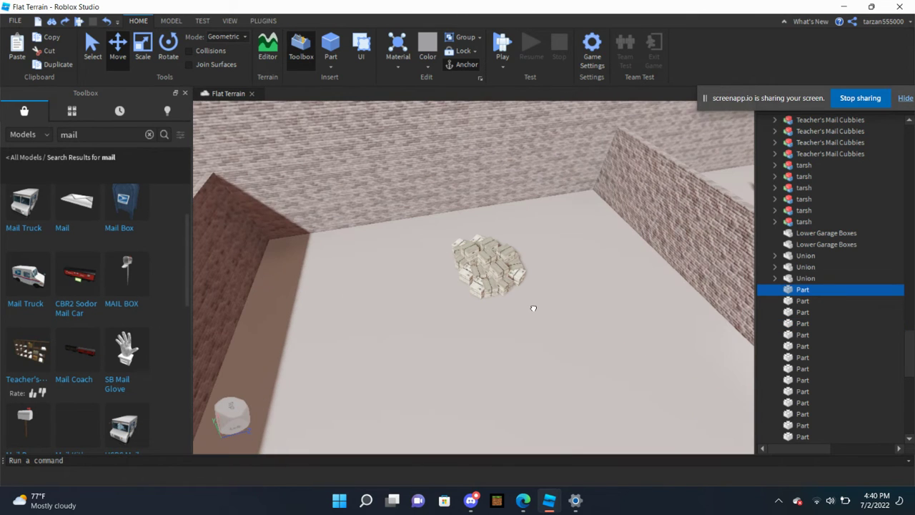
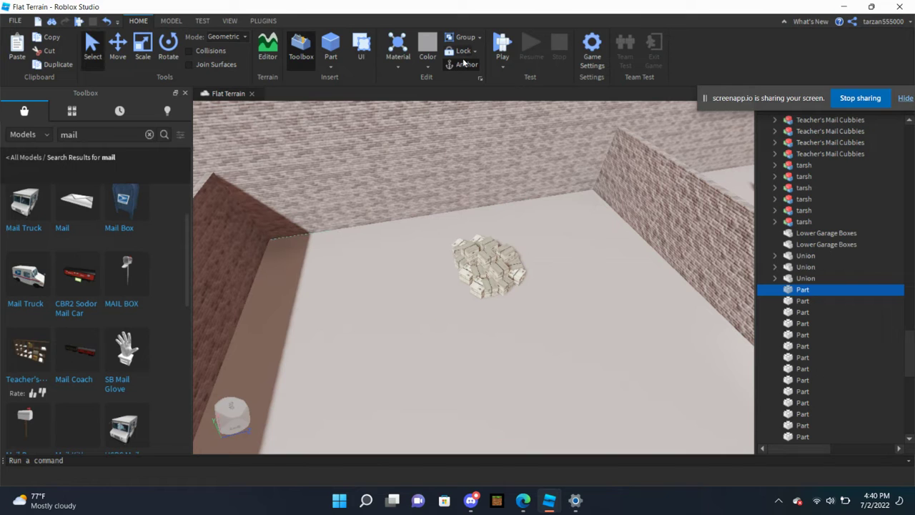
Step: Select the five clustered white box stacks, duplicate them and move the copy into the room's far corner
{"action": "left_click_drag", "start_coordinate": [396, 250], "coordinate": [568, 317]}
{"action": "left_click_drag", "start_coordinate": [408, 229], "coordinate": [551, 321]}
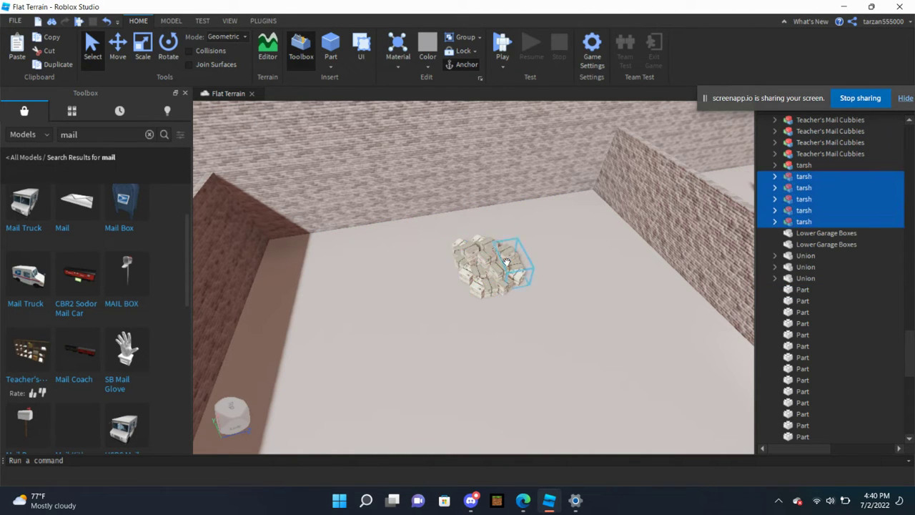
{"action": "key", "text": "ctrl+d"}
{"action": "right_click_drag", "start_coordinate": [551, 319], "coordinate": [552, 318]}
{"action": "scroll", "coordinate": [551, 318], "scroll_direction": "down", "scroll_amount": 5}
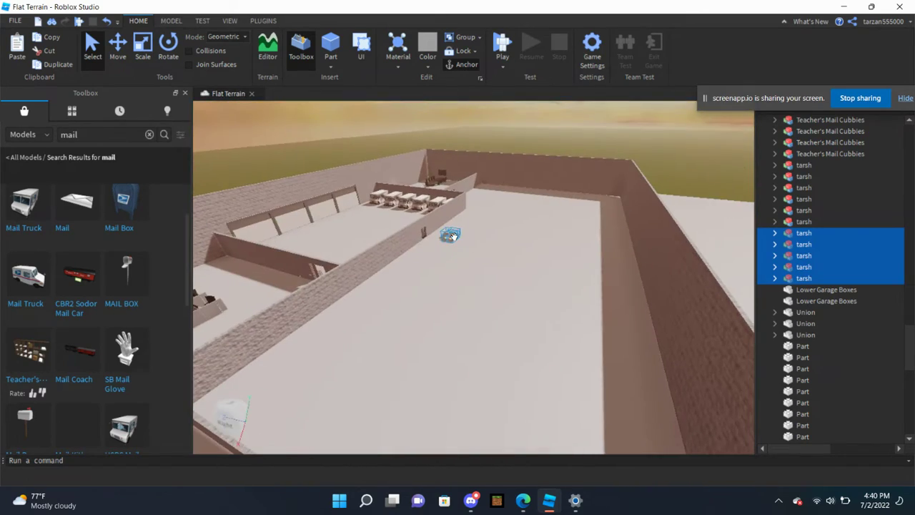
{"action": "scroll", "coordinate": [453, 236], "scroll_direction": "up", "scroll_amount": 5}
{"action": "right_click_drag", "start_coordinate": [453, 236], "coordinate": [433, 270]}
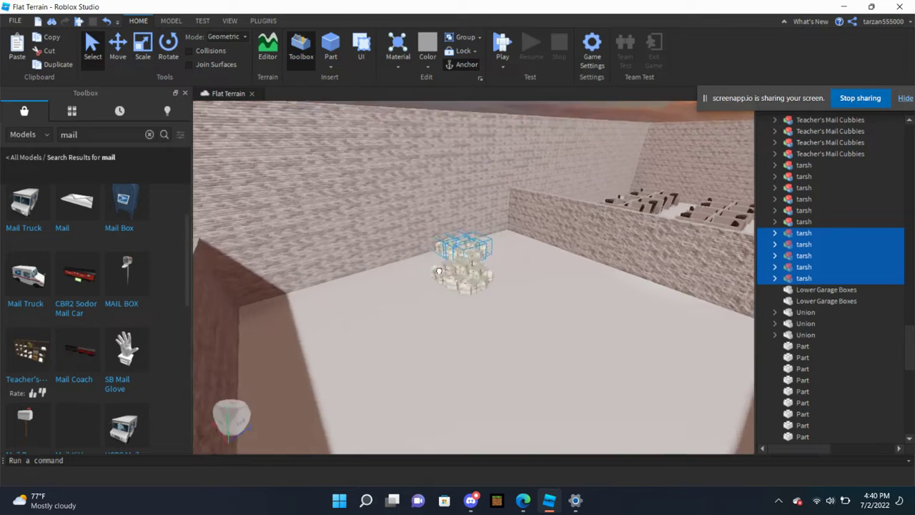
{"action": "scroll", "coordinate": [432, 270], "scroll_direction": "down", "scroll_amount": 3}
{"action": "left_click_drag", "start_coordinate": [491, 245], "coordinate": [505, 234]}
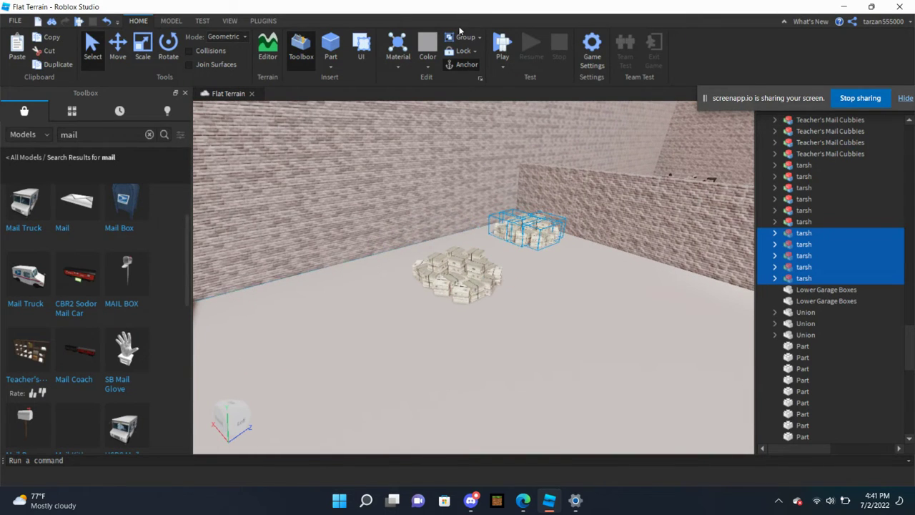
Step: Duplicate the white box pile repeatedly and line the copies up along the stone wall across the room
{"action": "right_click_drag", "start_coordinate": [401, 191], "coordinate": [401, 191]}
{"action": "left_click_drag", "start_coordinate": [401, 192], "coordinate": [559, 303]}
{"action": "key", "text": "ctrl+d"}
{"action": "right_click_drag", "start_coordinate": [561, 306], "coordinate": [552, 313]}
{"action": "key", "text": "ctrl+d"}
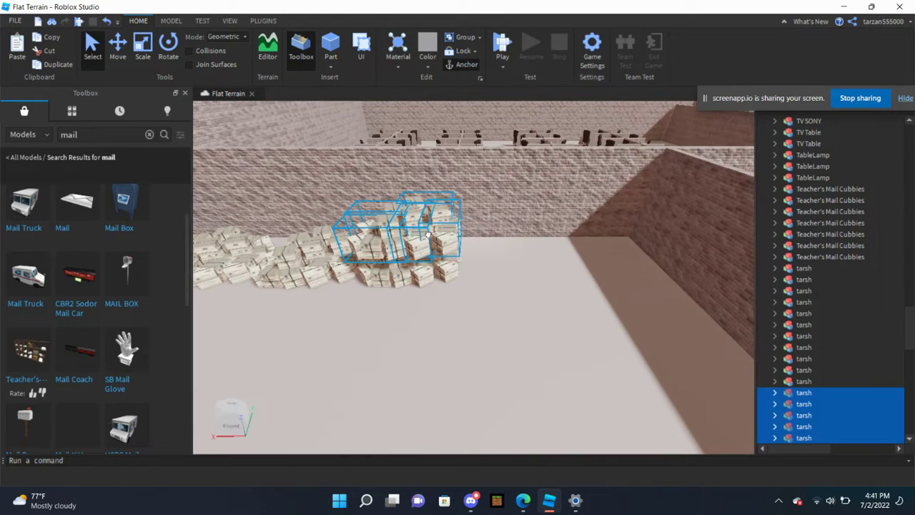
{"action": "right_click_drag", "start_coordinate": [506, 284], "coordinate": [493, 283]}
{"action": "left_click_drag", "start_coordinate": [465, 268], "coordinate": [516, 266]}
{"action": "key", "text": "ctrl+d"}
Step: Copy the brown cardboard boxes from the corner beside the wall TV onto the open floor of the room with the white boxes
{"action": "mouse_move", "coordinate": [464, 143]}
{"action": "right_mouse_down"}
{"action": "mouse_move", "coordinate": [499, 125]}
{"action": "mouse_move", "coordinate": [468, 160]}
{"action": "right_mouse_up"}
{"action": "left_click", "coordinate": [499, 125]}
{"action": "left_click", "coordinate": [468, 160]}
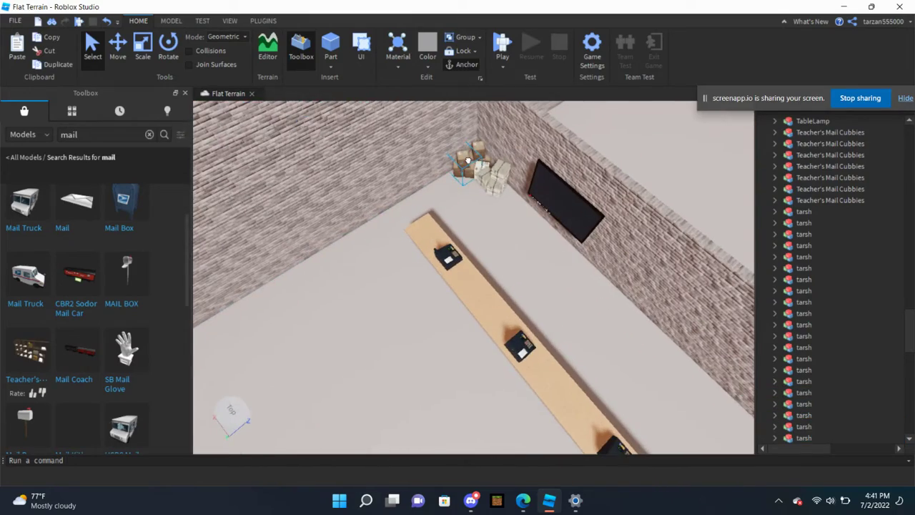
{"action": "scroll", "coordinate": [469, 162], "scroll_direction": "up", "scroll_amount": 10}
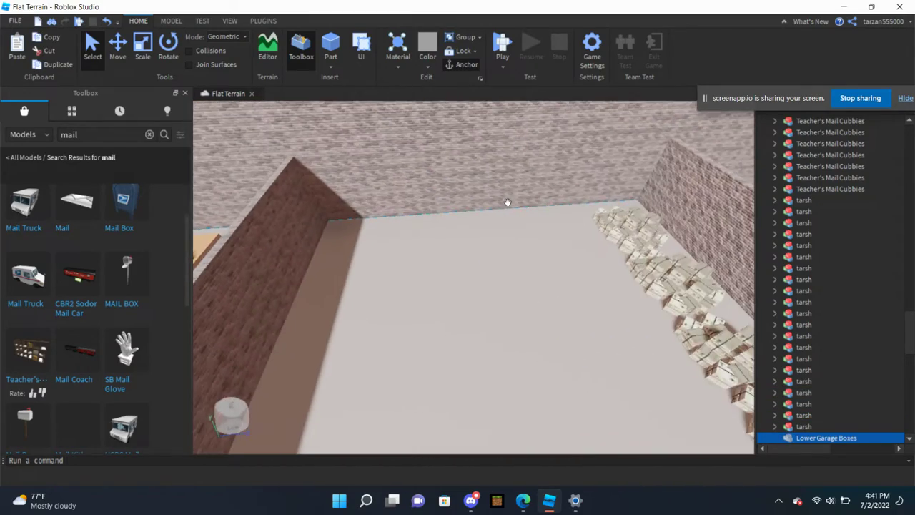
{"action": "right_click_drag", "start_coordinate": [519, 227], "coordinate": [518, 223]}
{"action": "scroll", "coordinate": [386, 262], "scroll_direction": "up", "scroll_amount": 10}
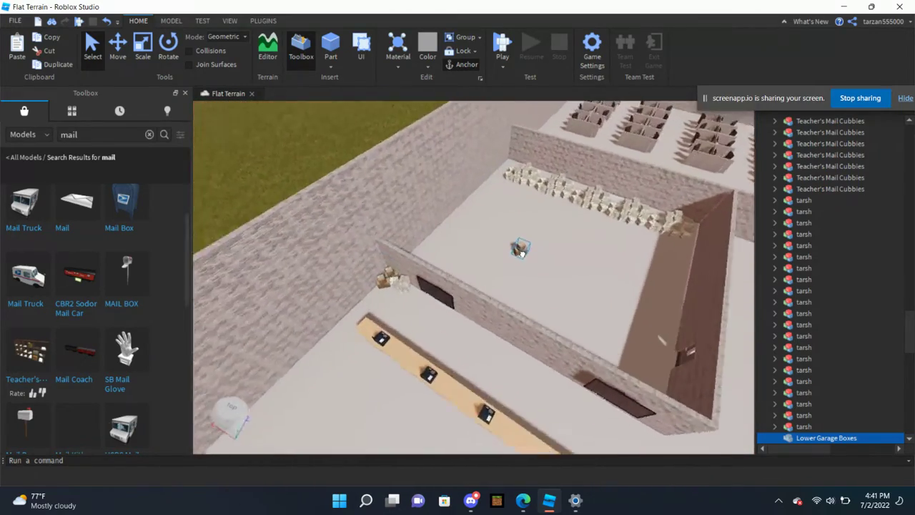
{"action": "scroll", "coordinate": [522, 252], "scroll_direction": "up", "scroll_amount": 5}
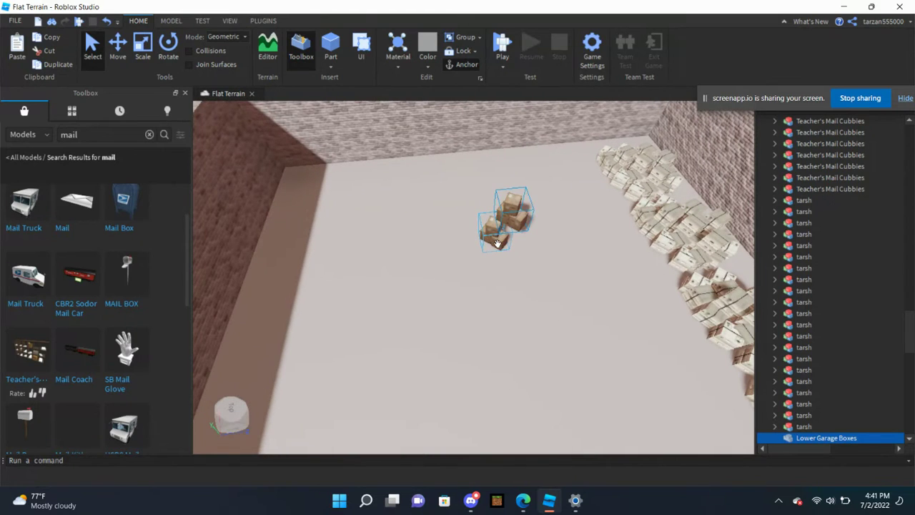
Step: Duplicate the brown cardboard boxes several times and arrange the copies into a tight pile on the floor
{"action": "key", "text": "ctrl+d"}
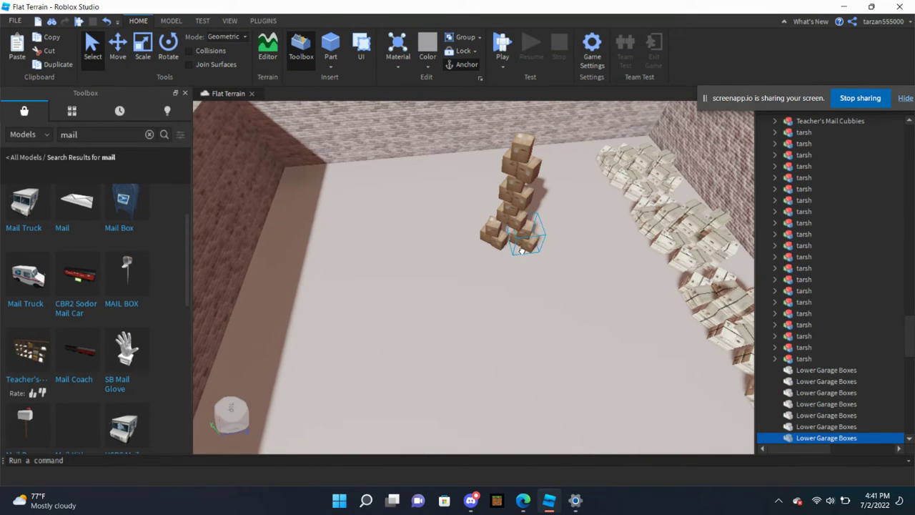
{"action": "left_click_drag", "start_coordinate": [517, 219], "coordinate": [511, 263]}
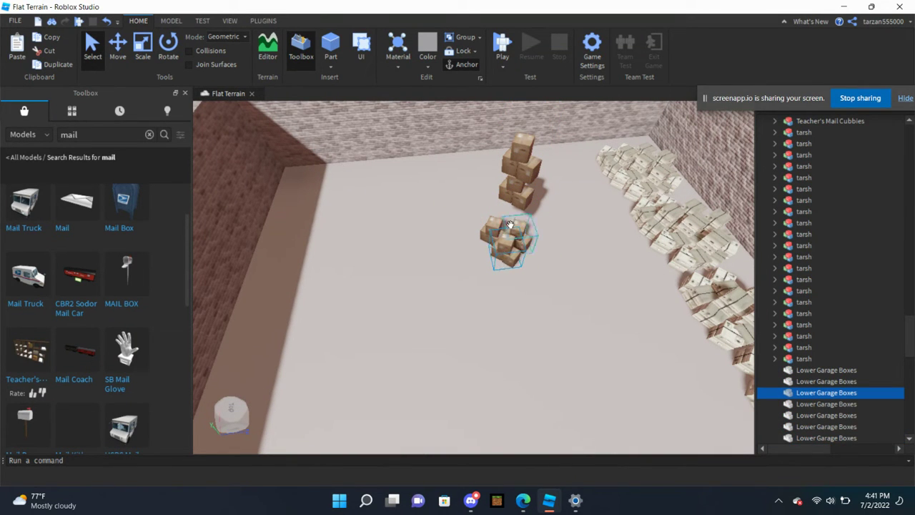
{"action": "left_click", "coordinate": [486, 245]}
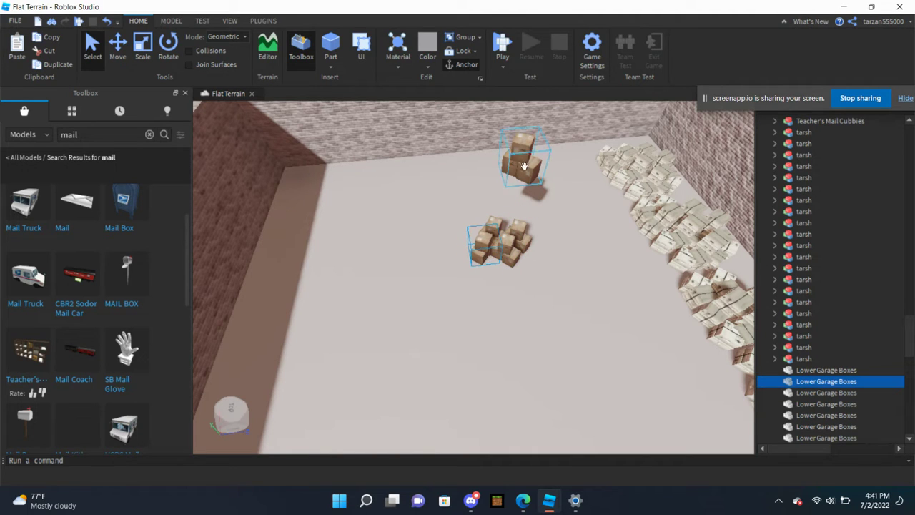
{"action": "left_click_drag", "start_coordinate": [523, 170], "coordinate": [510, 262]}
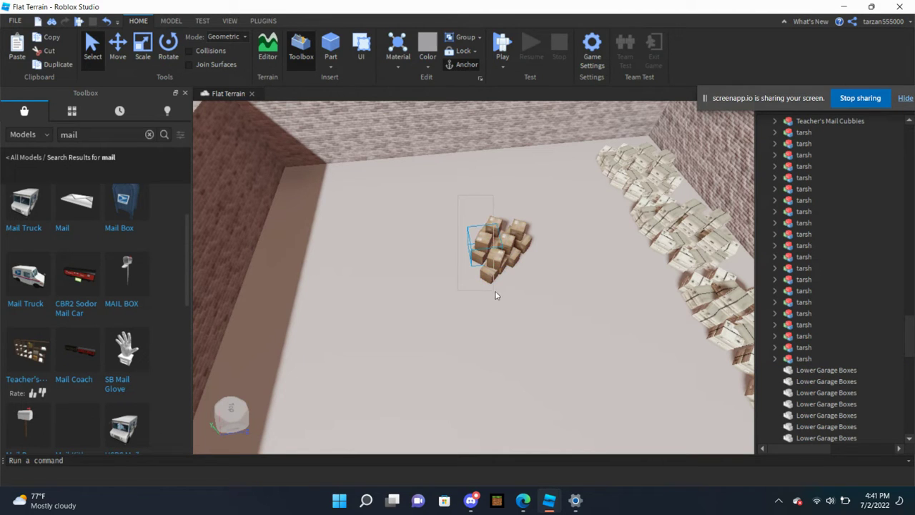
Step: Move the whole brown cardboard pile into the corner by the dark brick wall and group it as one model
{"action": "left_click_drag", "start_coordinate": [497, 294], "coordinate": [501, 296]}
{"action": "middle_click_drag", "start_coordinate": [525, 298], "coordinate": [393, 234]}
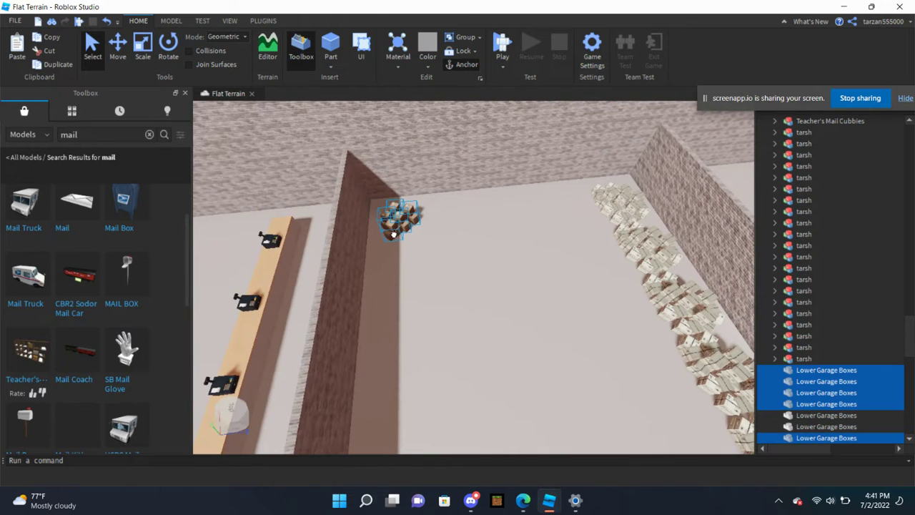
{"action": "left_click", "coordinate": [460, 41]}
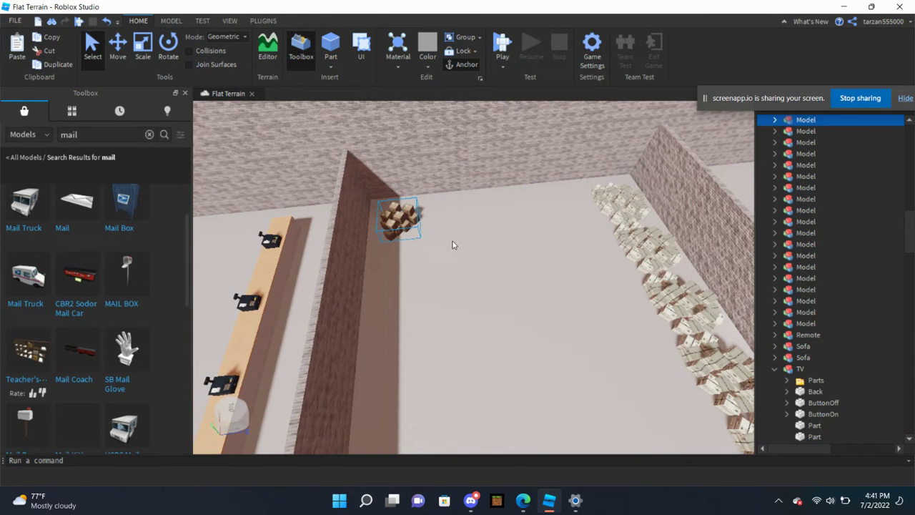
{"action": "key", "text": "ctrl+z"}
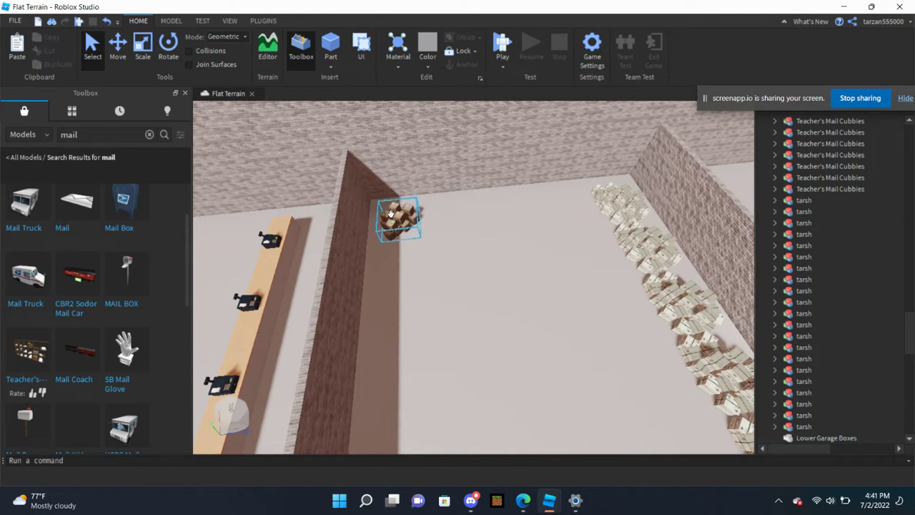
Step: Duplicate the grouped cardboard pile and line up the copies beside it along the back wall
{"action": "left_click", "coordinate": [390, 213]}
{"action": "left_click_drag", "start_coordinate": [405, 225], "coordinate": [449, 193]}
{"action": "key", "text": "ctrl+d"}
{"action": "left_click_drag", "start_coordinate": [443, 191], "coordinate": [482, 195]}
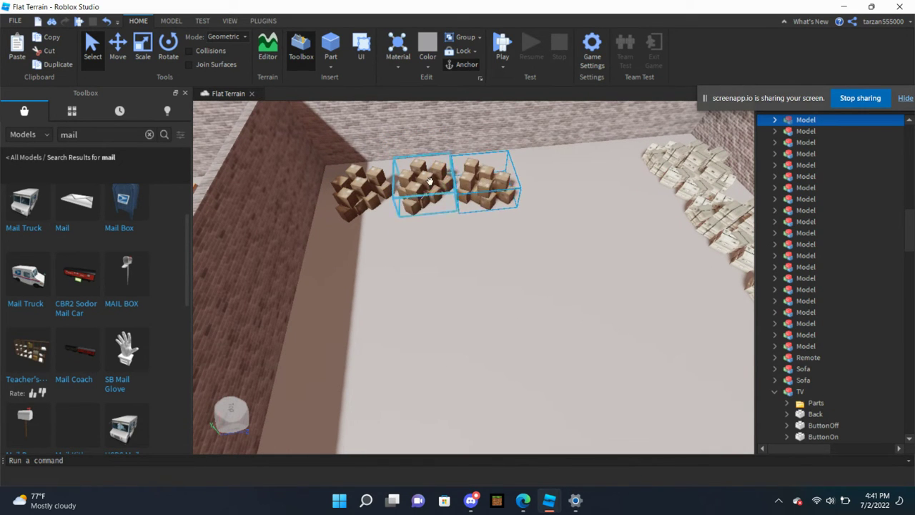
Step: Duplicate the grouped cardboard pile further to extend the row along the back wall to five piles, and adjust the corner pile
{"action": "key", "text": "d"}
{"action": "key", "text": "ctrl+d"}
{"action": "left_click_drag", "start_coordinate": [426, 180], "coordinate": [562, 197]}
{"action": "key", "text": "ctrl+d"}
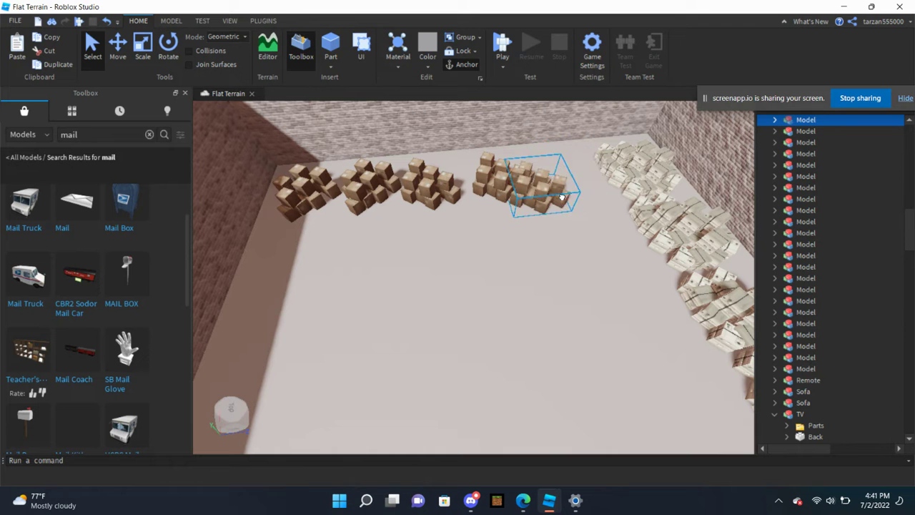
{"action": "right_click_drag", "start_coordinate": [580, 217], "coordinate": [473, 202]}
{"action": "left_click_drag", "start_coordinate": [442, 219], "coordinate": [447, 234]}
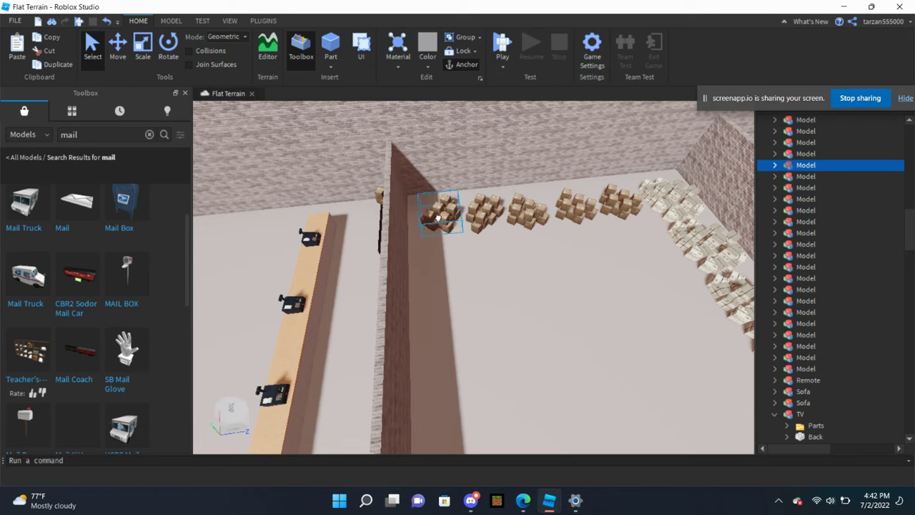
{"action": "right_click_drag", "start_coordinate": [442, 224], "coordinate": [479, 231]}
{"action": "left_click", "coordinate": [479, 231]}
Step: Duplicate brown cardboard piles into a second row between the first row and the back wall
{"action": "right_click_drag", "start_coordinate": [564, 245], "coordinate": [508, 269]}
{"action": "left_click_drag", "start_coordinate": [509, 269], "coordinate": [594, 188]}
{"action": "left_click_drag", "start_coordinate": [541, 266], "coordinate": [550, 207]}
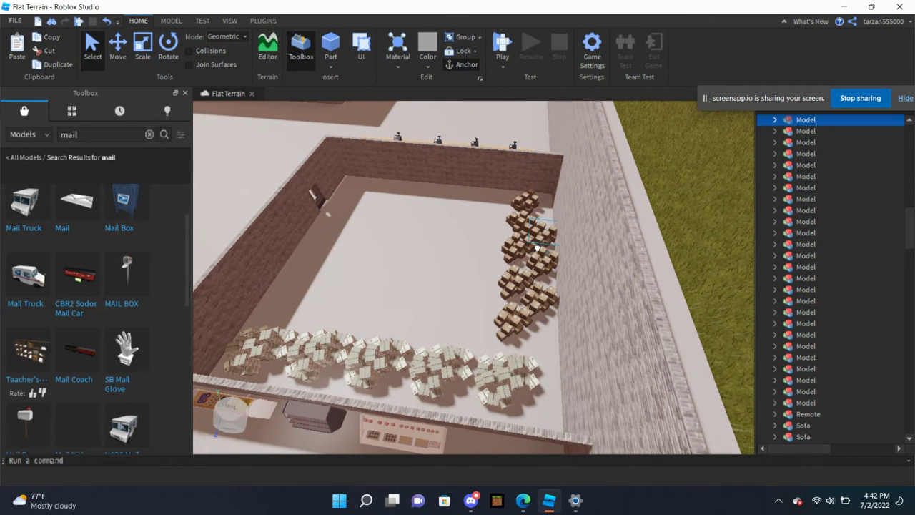
{"action": "scroll", "coordinate": [531, 243], "scroll_direction": "up", "scroll_amount": 4}
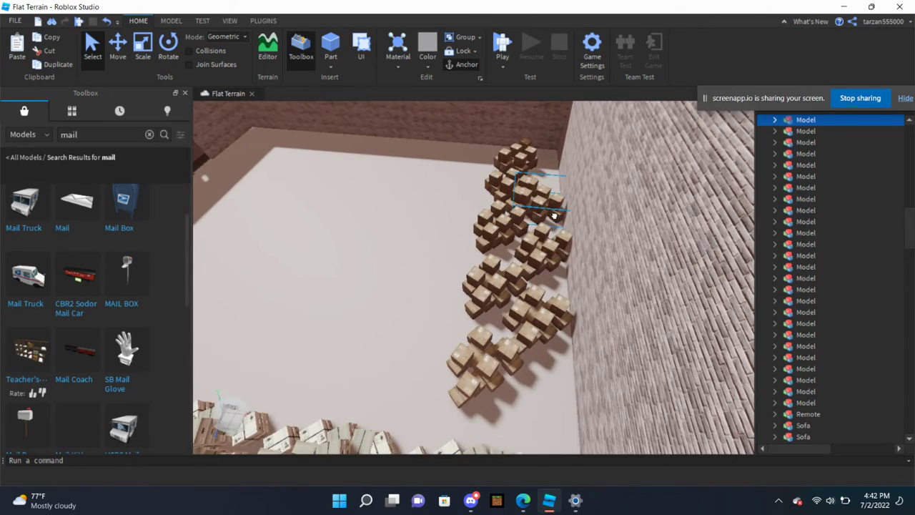
{"action": "left_click_drag", "start_coordinate": [549, 196], "coordinate": [476, 192]}
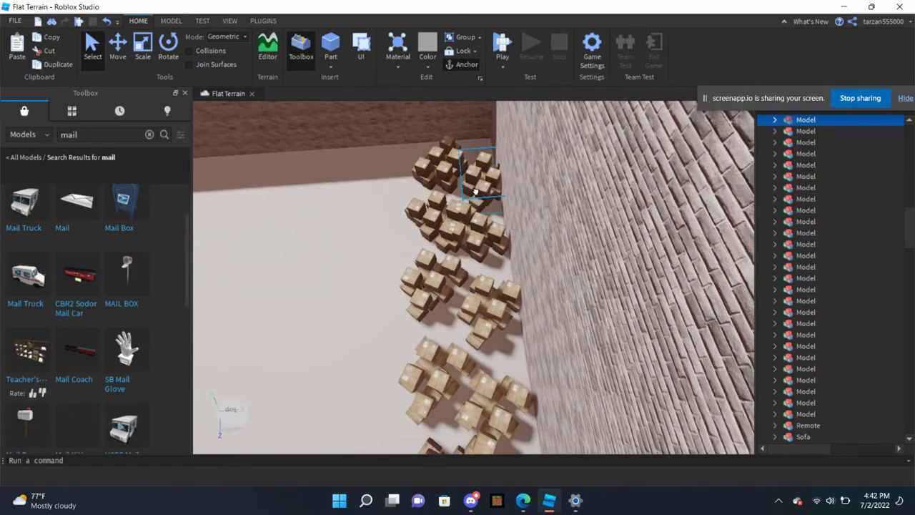
Step: Shift the brown piles nearest the dark brick wall so both rows sit tightly side by side in pairs
{"action": "left_click", "coordinate": [426, 173]}
{"action": "left_click_drag", "start_coordinate": [472, 175], "coordinate": [446, 182]}
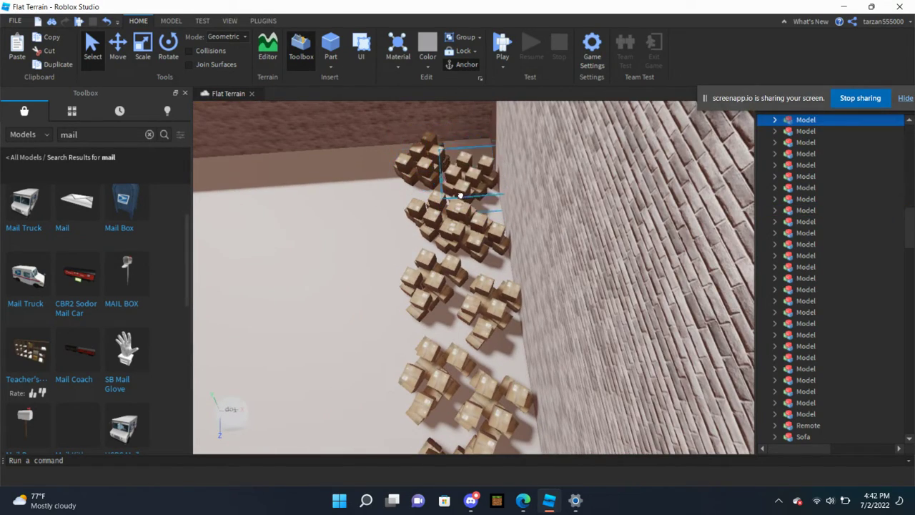
{"action": "left_click_drag", "start_coordinate": [444, 213], "coordinate": [431, 223]}
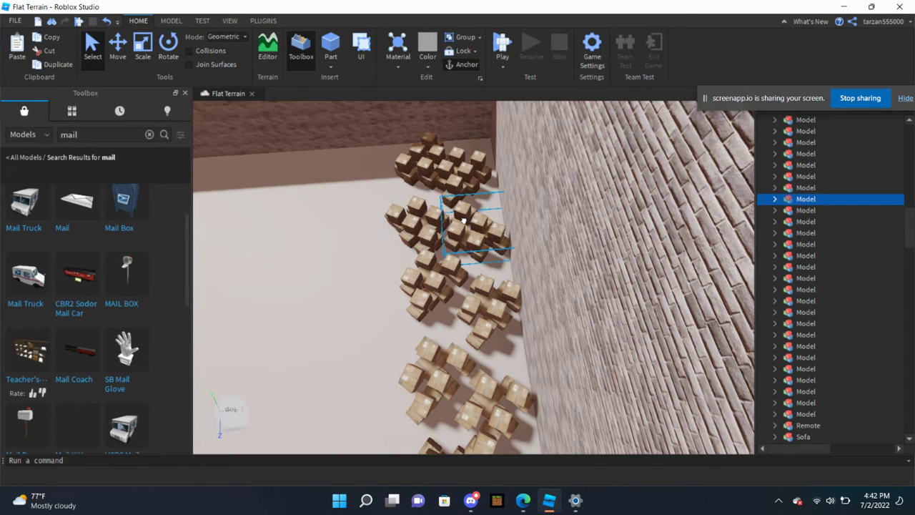
{"action": "left_click", "coordinate": [464, 220]}
{"action": "left_click", "coordinate": [425, 216]}
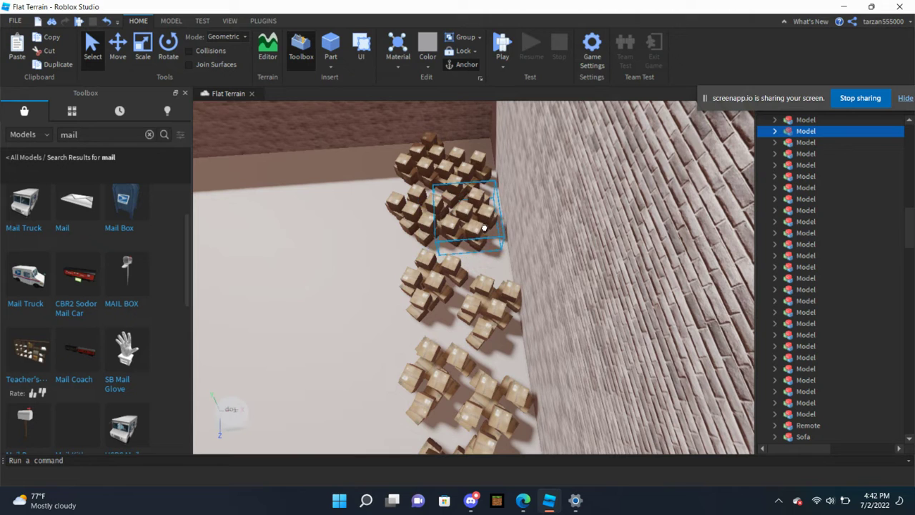
{"action": "left_click_drag", "start_coordinate": [442, 281], "coordinate": [423, 288]}
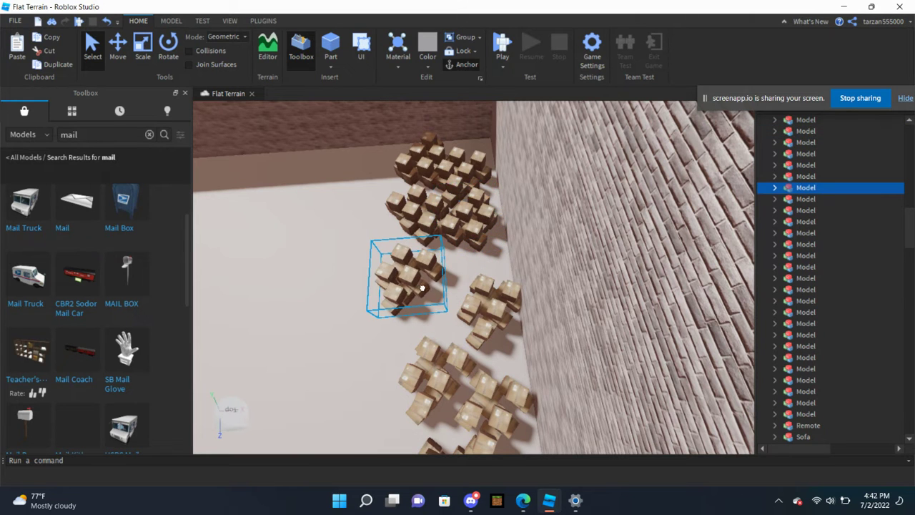
{"action": "left_click_drag", "start_coordinate": [483, 310], "coordinate": [473, 292]}
Step: Move the remaining brown cardboard piles at the far end of both rows closer to the packed ones
{"action": "right_click_drag", "start_coordinate": [467, 282], "coordinate": [457, 307]}
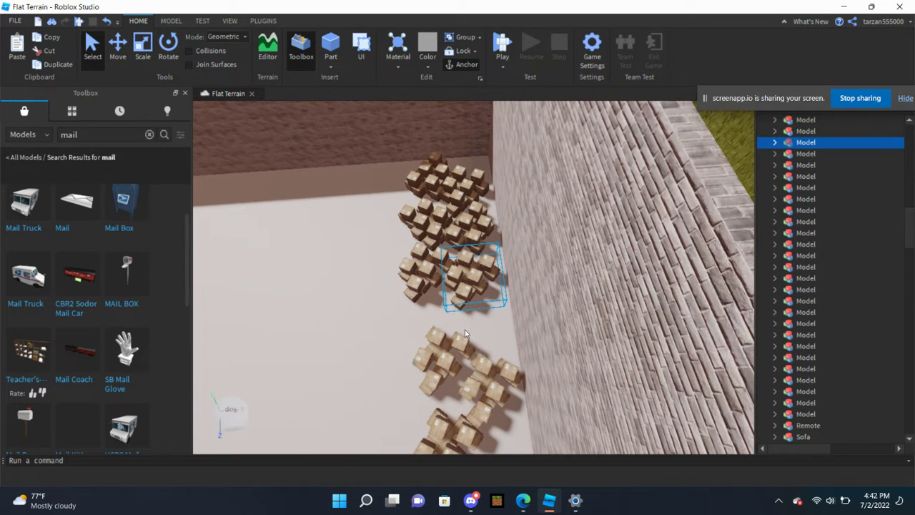
{"action": "left_click", "coordinate": [443, 329]}
{"action": "left_click_drag", "start_coordinate": [439, 326], "coordinate": [489, 326]}
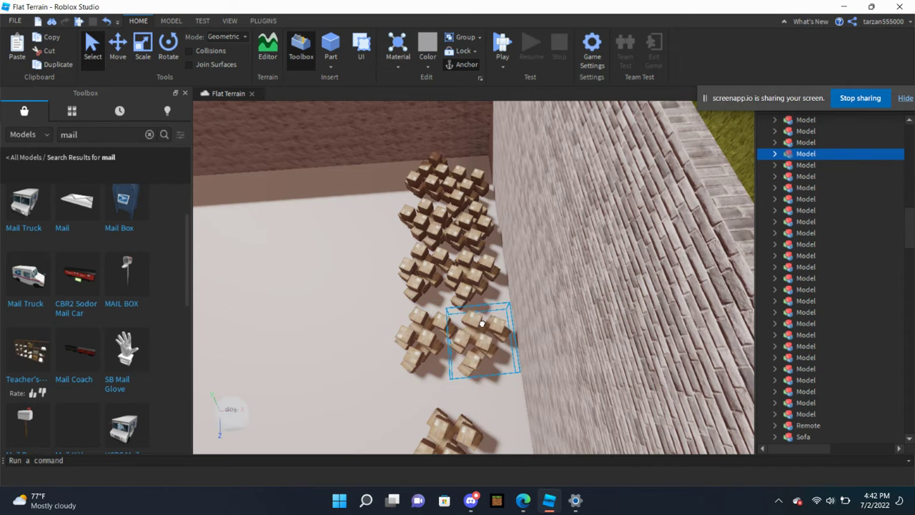
{"action": "right_click_drag", "start_coordinate": [489, 326], "coordinate": [457, 358]}
{"action": "left_click", "coordinate": [443, 376]}
{"action": "scroll", "coordinate": [441, 377], "scroll_direction": "down", "scroll_amount": 3}
{"action": "right_click_drag", "start_coordinate": [496, 369], "coordinate": [501, 343]}
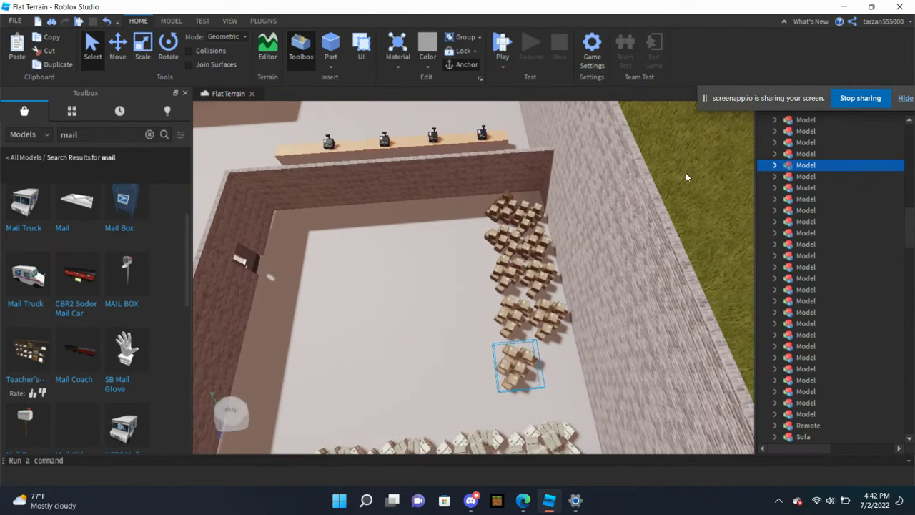
{"action": "scroll", "coordinate": [715, 194], "scroll_direction": "up", "scroll_amount": 10}
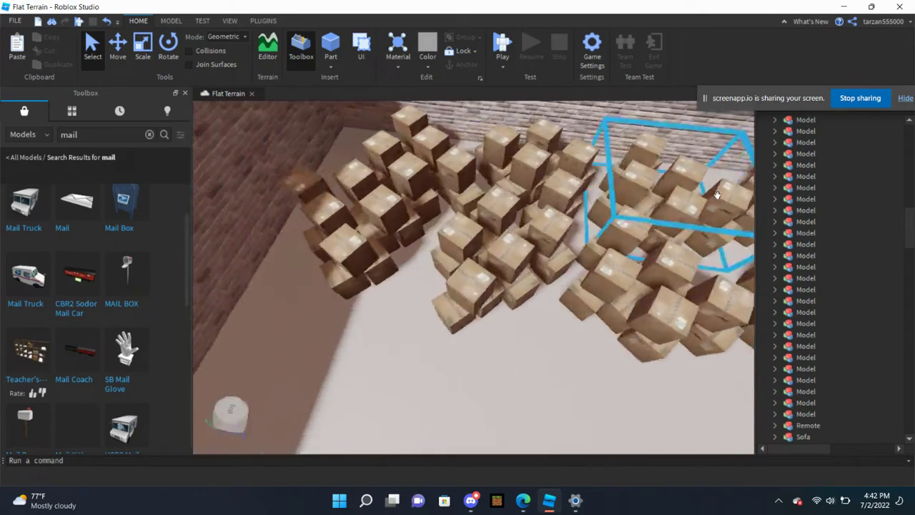
{"action": "scroll", "coordinate": [718, 194], "scroll_direction": "down", "scroll_amount": 10}
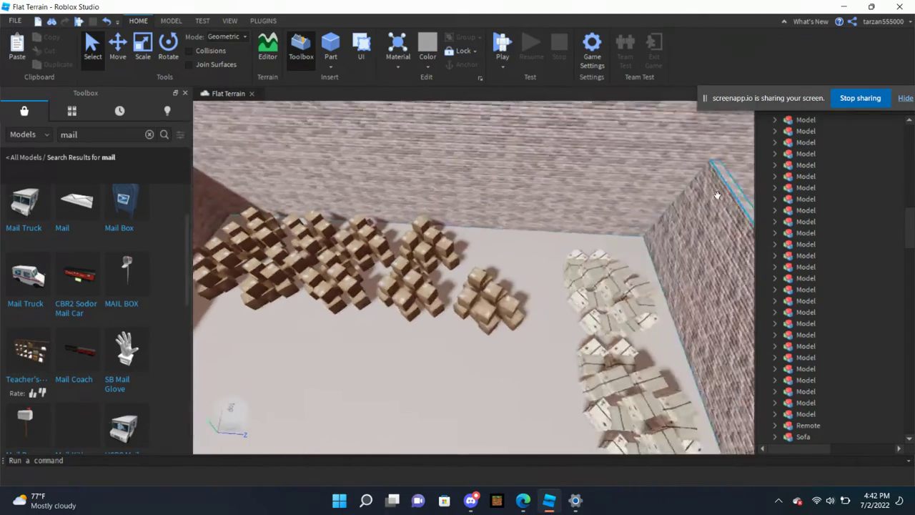
{"action": "scroll", "coordinate": [717, 194], "scroll_direction": "down", "scroll_amount": 10}
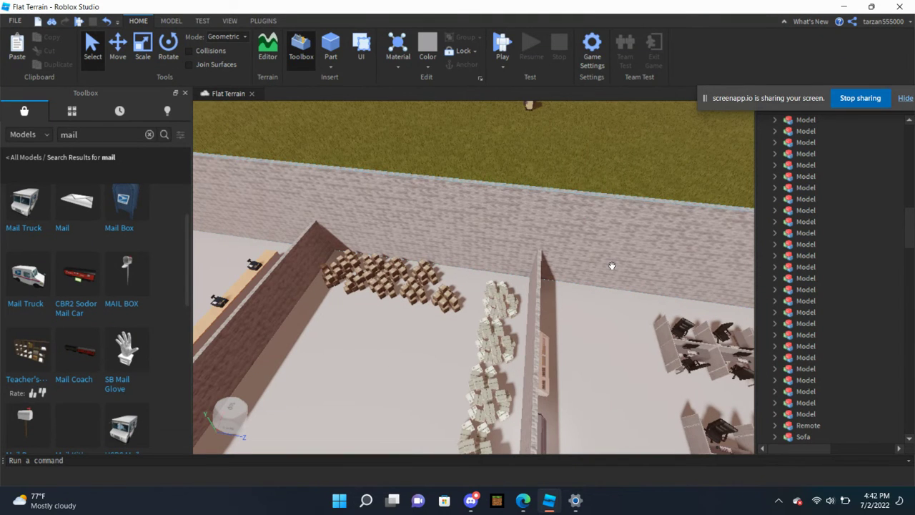
Step: Switch to the browser, open the YouTube music mix tab, and return to Roblox Studio
{"action": "mouse_move", "coordinate": [523, 501]}
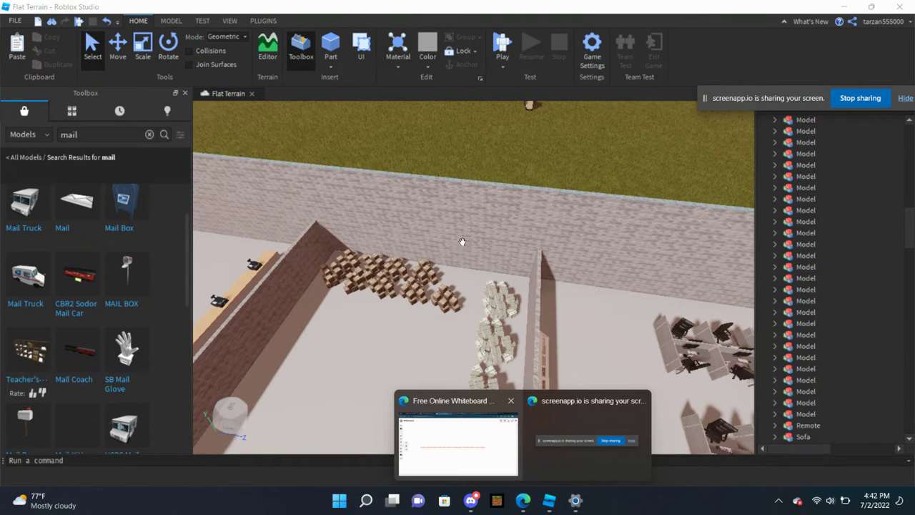
{"action": "left_click", "coordinate": [446, 448]}
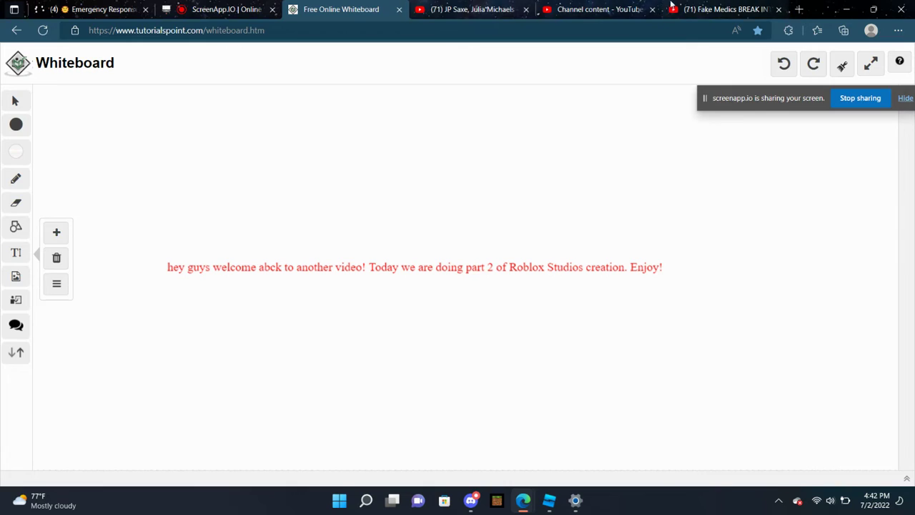
{"action": "left_click", "coordinate": [445, 9]}
{"action": "mouse_move", "coordinate": [549, 501]}
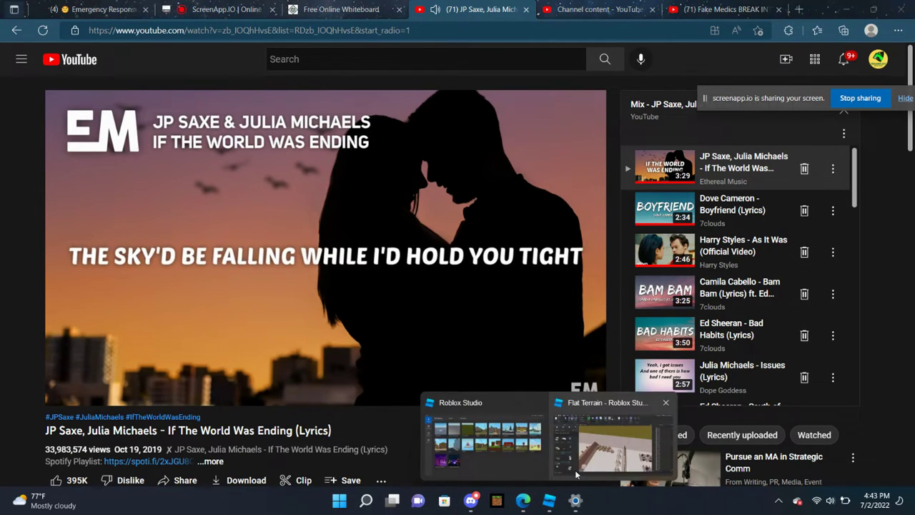
{"action": "left_click", "coordinate": [611, 447]}
Step: Remove the second row of brown cardboard piles closest to the back wall, keeping the row of five
{"action": "scroll", "coordinate": [542, 306], "scroll_direction": "up", "scroll_amount": 5}
{"action": "right_click_drag", "start_coordinate": [542, 306], "coordinate": [536, 297]}
{"action": "left_click_drag", "start_coordinate": [538, 273], "coordinate": [490, 197]}
{"action": "right_click_drag", "start_coordinate": [491, 197], "coordinate": [507, 227]}
{"action": "scroll", "coordinate": [506, 227], "scroll_direction": "down", "scroll_amount": 3}
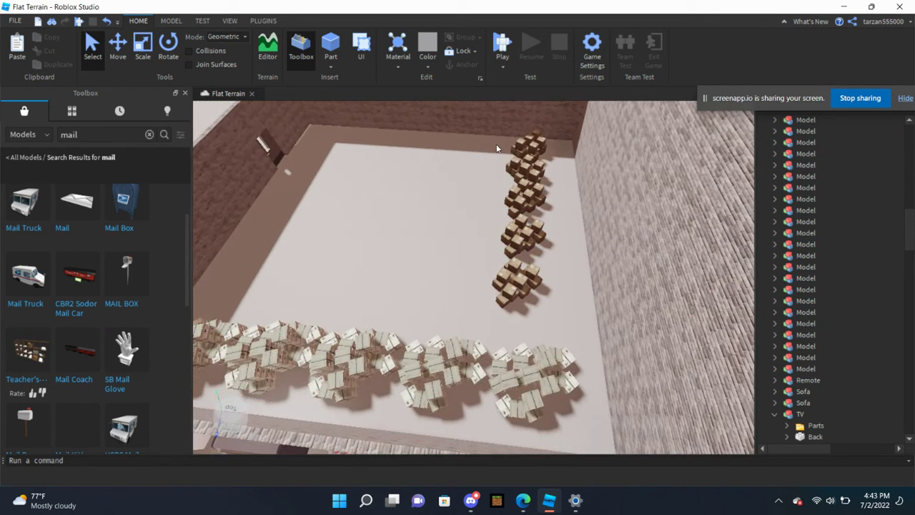
{"action": "left_click_drag", "start_coordinate": [570, 198], "coordinate": [549, 305]}
{"action": "left_click_drag", "start_coordinate": [527, 234], "coordinate": [558, 250]}
{"action": "right_click_drag", "start_coordinate": [558, 250], "coordinate": [560, 254]}
{"action": "left_click", "coordinate": [560, 255]}
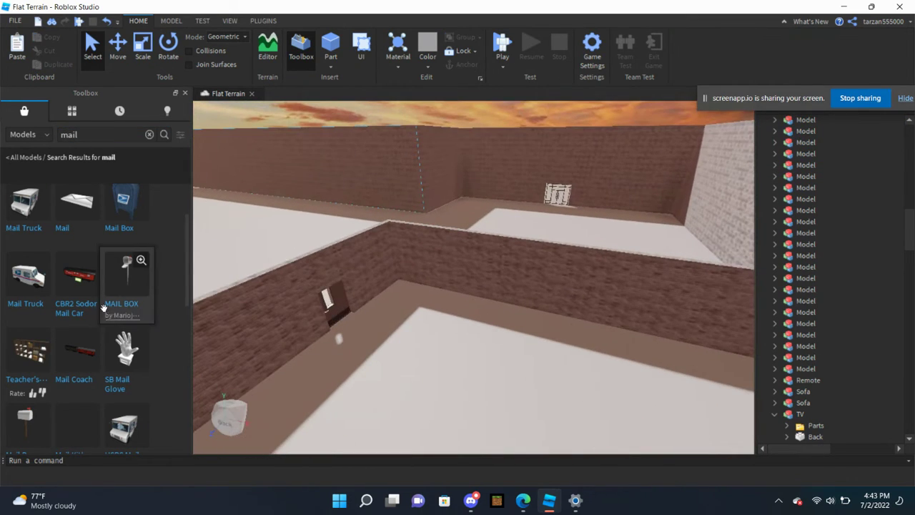
Step: Try the Mail Kit! model from the mail search by inserting it into the room's empty corner, and delete it
{"action": "scroll", "coordinate": [95, 282], "scroll_direction": "down", "scroll_amount": 3}
{"action": "scroll", "coordinate": [95, 282], "scroll_direction": "up", "scroll_amount": 1}
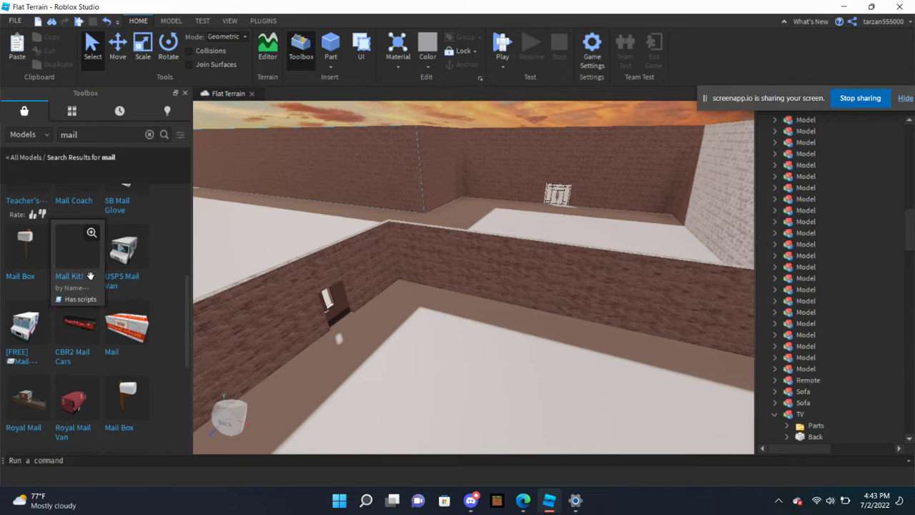
{"action": "left_click_drag", "start_coordinate": [432, 315], "coordinate": [432, 321]}
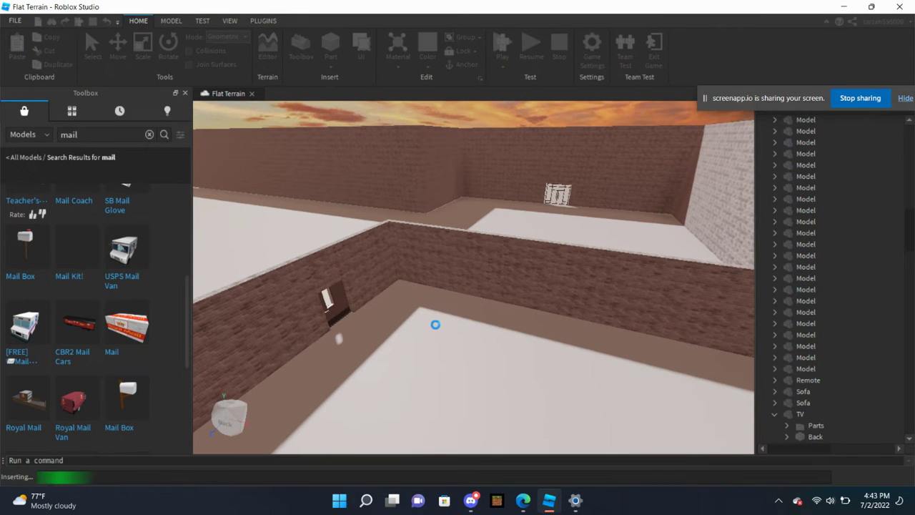
{"action": "scroll", "coordinate": [463, 326], "scroll_direction": "up", "scroll_amount": 3}
{"action": "scroll", "coordinate": [462, 326], "scroll_direction": "down", "scroll_amount": 4}
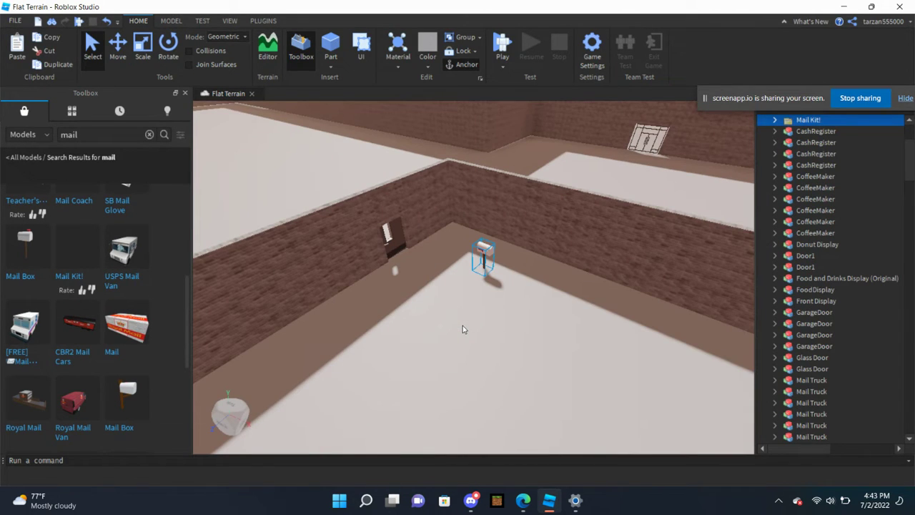
{"action": "key", "text": "Delete"}
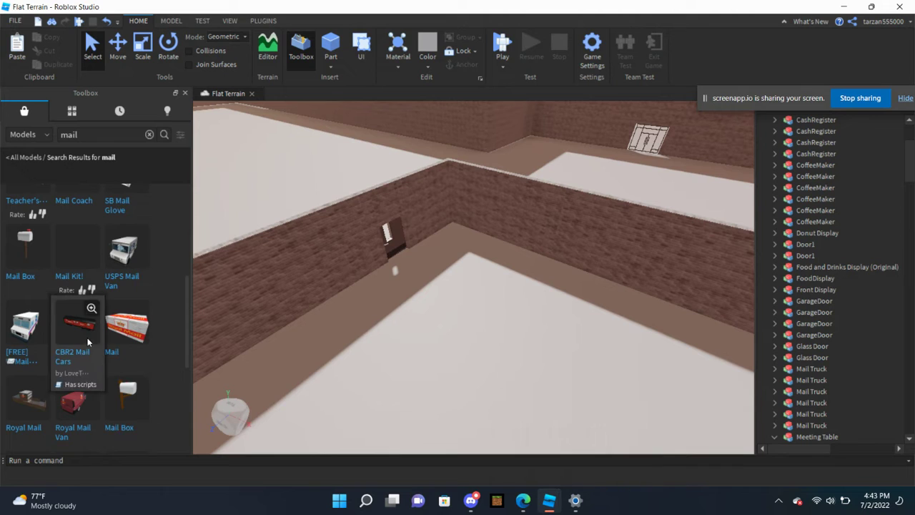
Step: Look through the remaining mail models in the Toolbox for further post office props
{"action": "scroll", "coordinate": [88, 343], "scroll_direction": "down", "scroll_amount": 4}
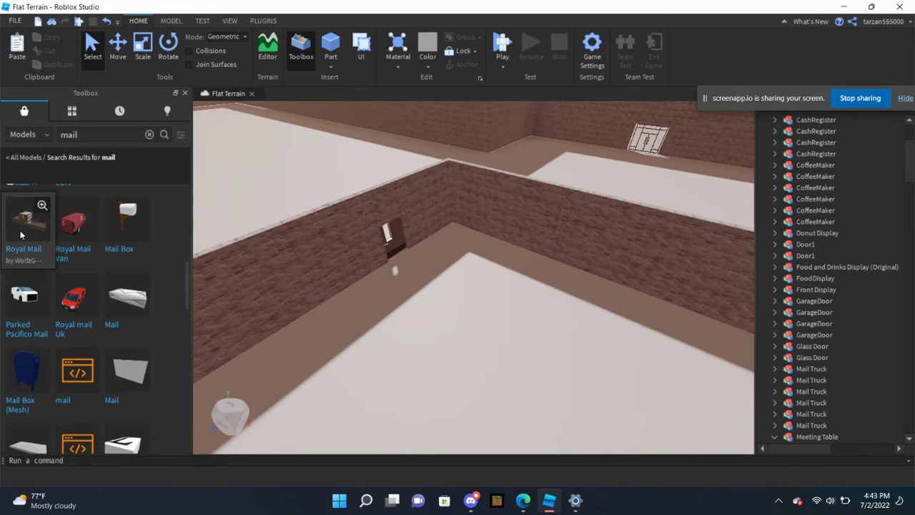
{"action": "scroll", "coordinate": [41, 331], "scroll_direction": "down", "scroll_amount": 2}
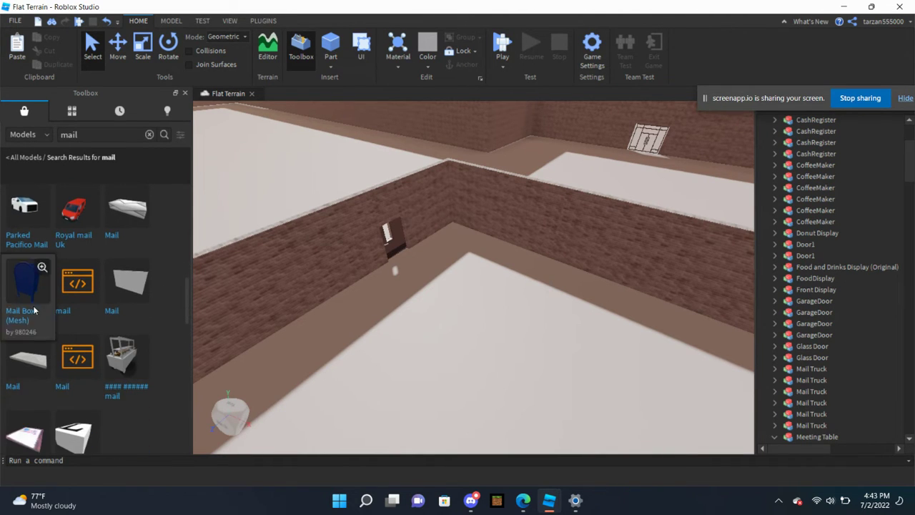
{"action": "scroll", "coordinate": [51, 344], "scroll_direction": "down", "scroll_amount": 2}
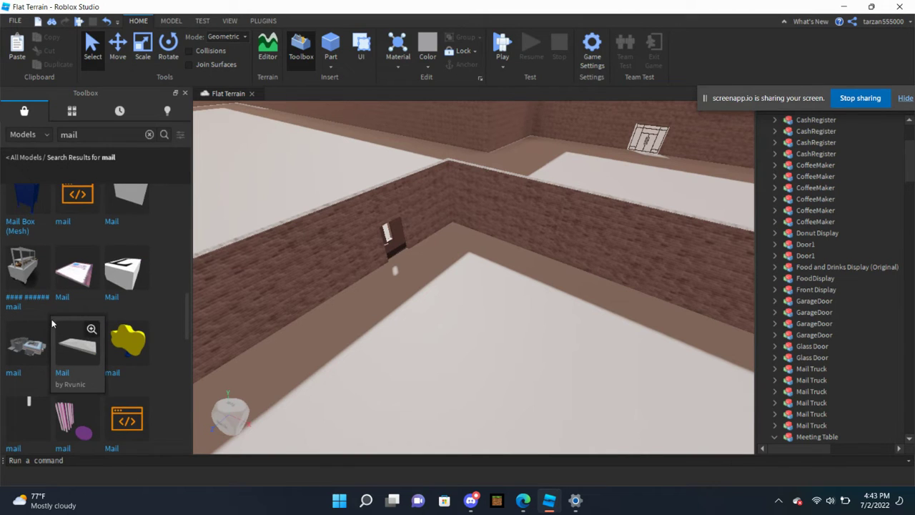
{"action": "scroll", "coordinate": [51, 324], "scroll_direction": "down", "scroll_amount": 2}
{"action": "scroll", "coordinate": [51, 324], "scroll_direction": "down", "scroll_amount": 5}
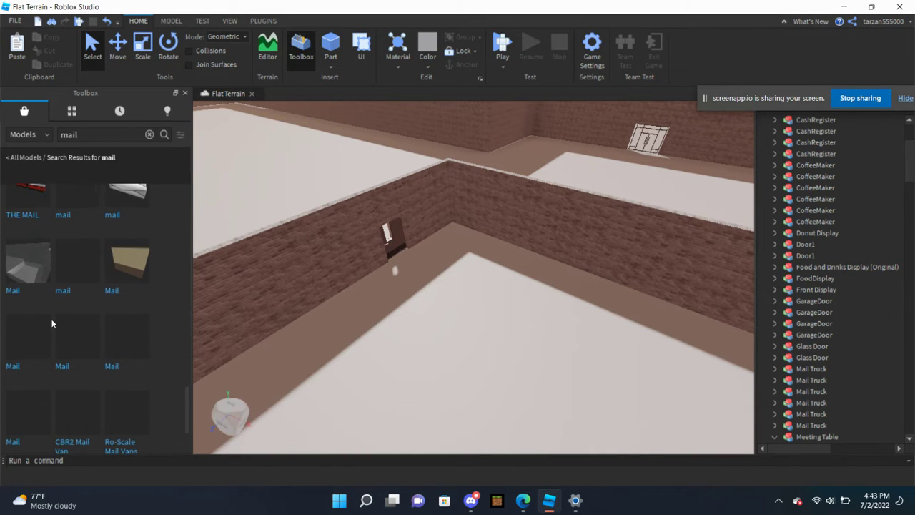
{"action": "scroll", "coordinate": [51, 324], "scroll_direction": "down", "scroll_amount": 3}
{"action": "mouse_move", "coordinate": [133, 319]}
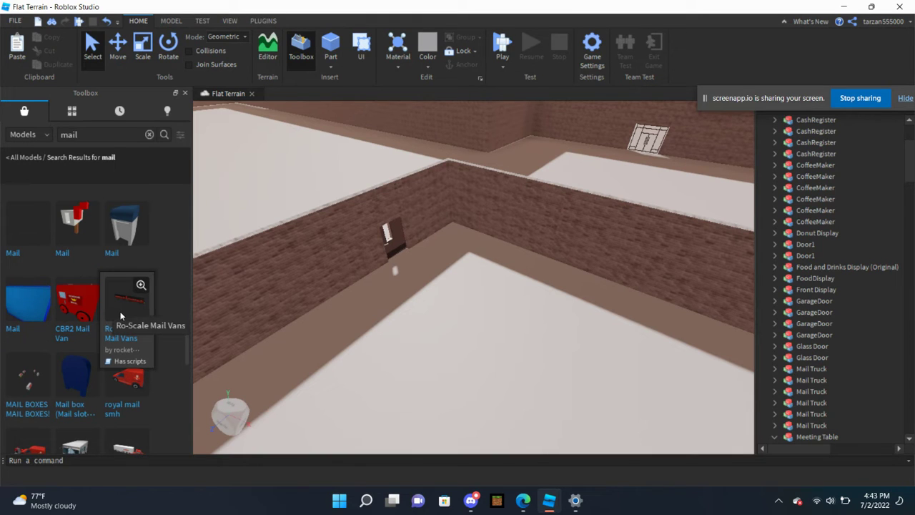
{"action": "scroll", "coordinate": [121, 315], "scroll_direction": "down", "scroll_amount": 5}
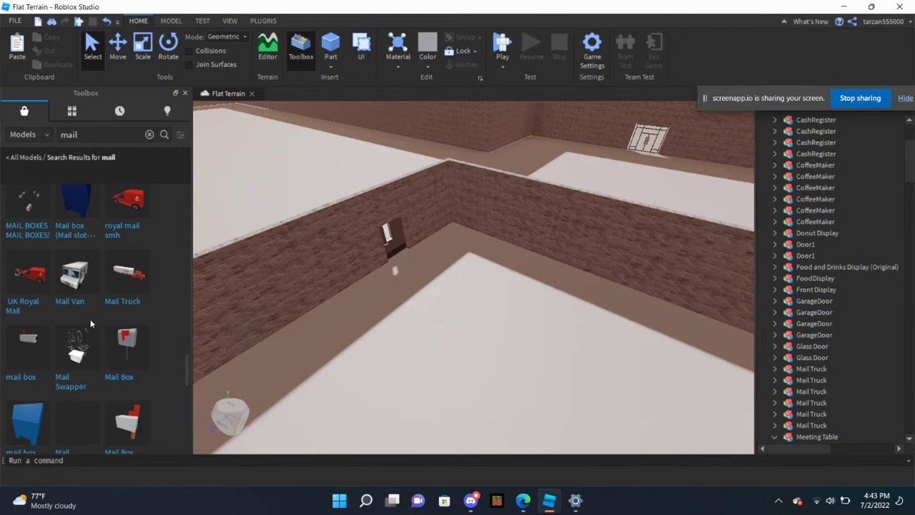
{"action": "scroll", "coordinate": [80, 317], "scroll_direction": "down", "scroll_amount": 5}
{"action": "scroll", "coordinate": [113, 290], "scroll_direction": "up", "scroll_amount": 5}
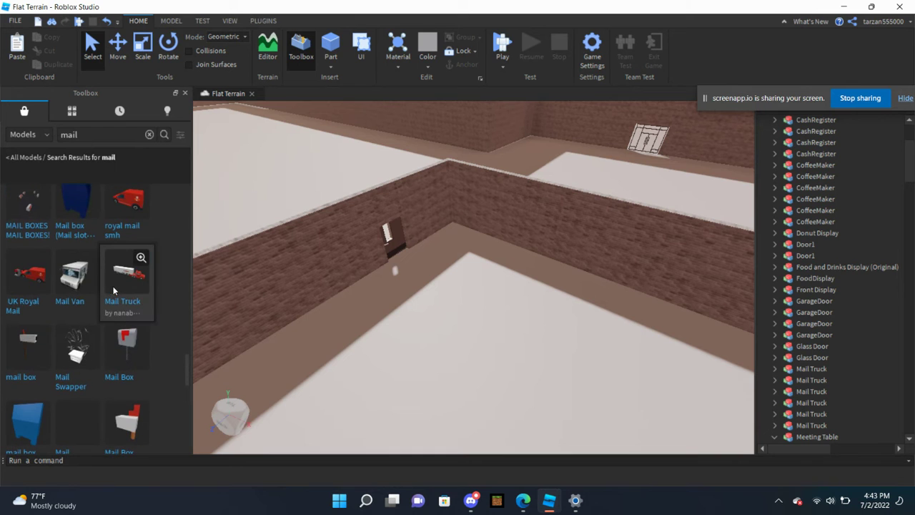
Step: Try the Mail Truck model with the red cab and white trailer in the room, and delete it
{"action": "left_click_drag", "start_coordinate": [329, 303], "coordinate": [521, 341]}
{"action": "right_click_drag", "start_coordinate": [521, 341], "coordinate": [524, 362]}
{"action": "key", "text": "Delete"}
Step: Insert the Mail Swapper model on the floor near the brown cardboard piles and inspect it up close
{"action": "key", "text": "w"}
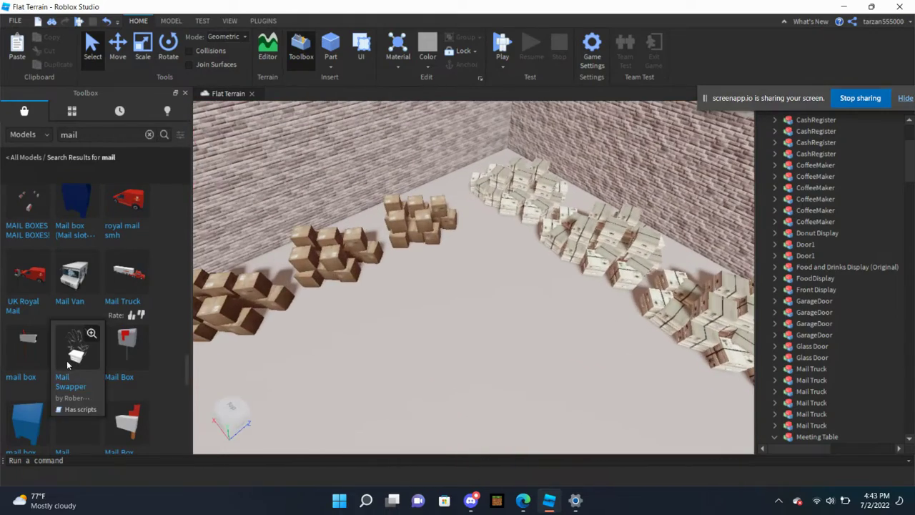
{"action": "left_click_drag", "start_coordinate": [297, 384], "coordinate": [417, 360]}
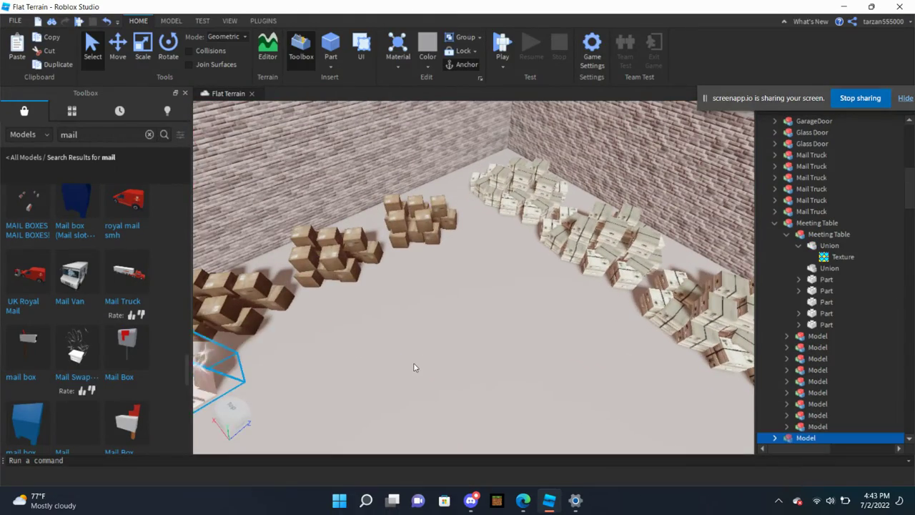
{"action": "key", "text": "f"}
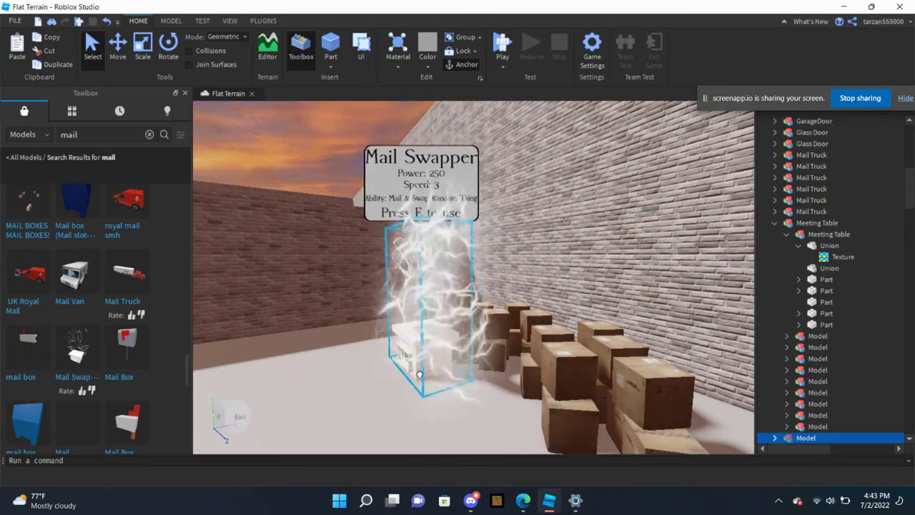
{"action": "scroll", "coordinate": [420, 374], "scroll_direction": "up", "scroll_amount": 10}
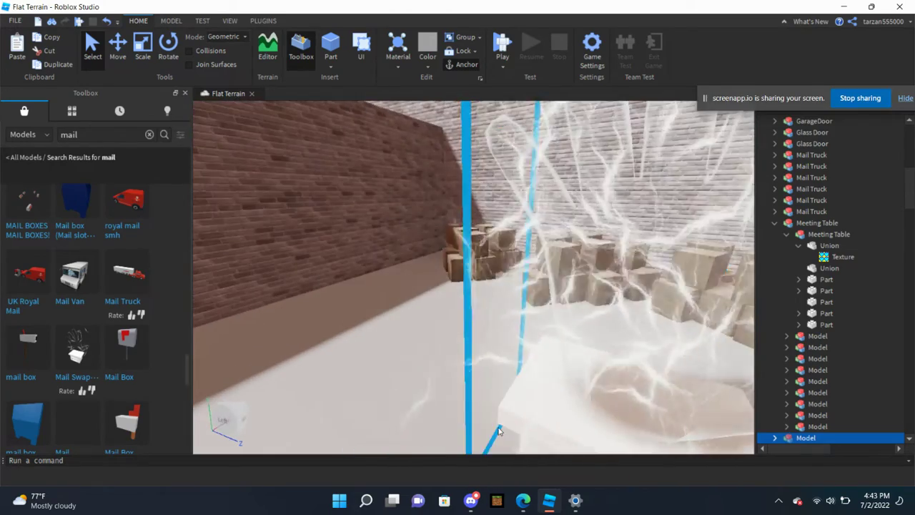
Step: Examine the Mail Swapper model and its sign from closer and farther views, and delete the model
{"action": "scroll", "coordinate": [499, 430], "scroll_direction": "down", "scroll_amount": 8}
{"action": "scroll", "coordinate": [499, 429], "scroll_direction": "up", "scroll_amount": 5}
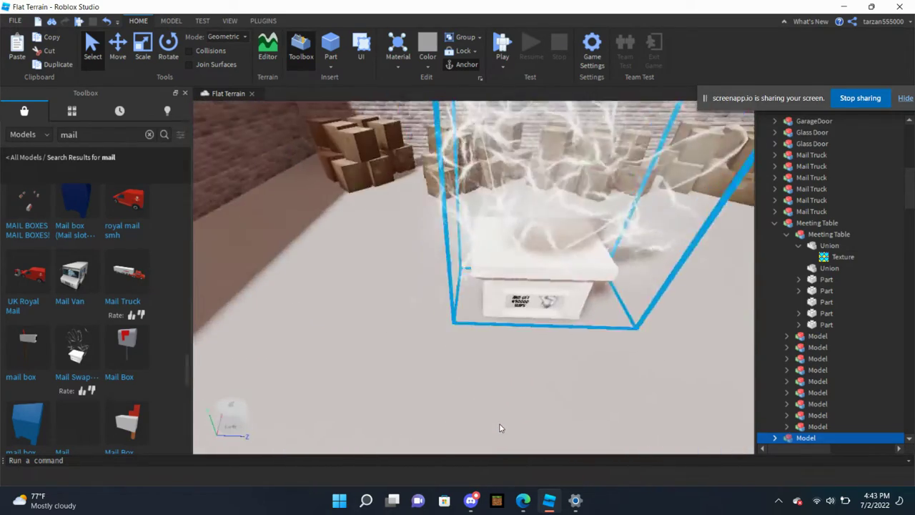
{"action": "key", "text": "f"}
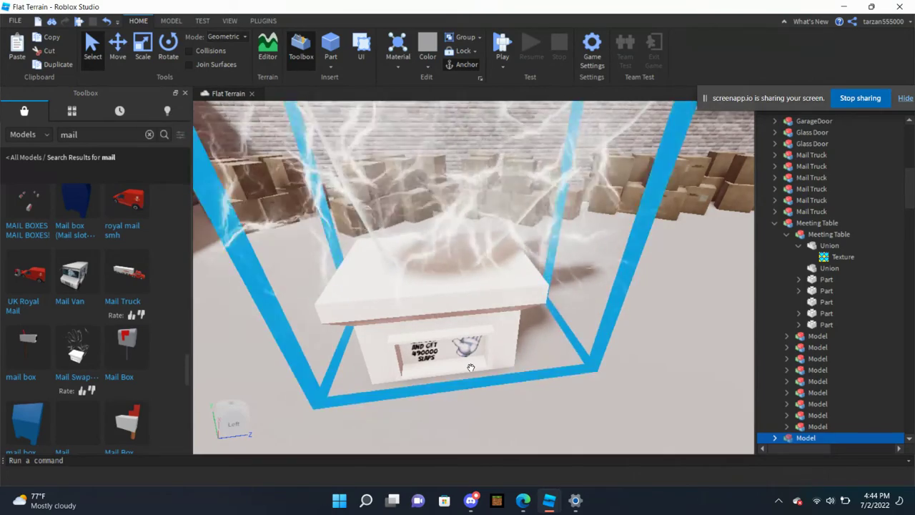
{"action": "right_click_drag", "start_coordinate": [470, 368], "coordinate": [467, 354]}
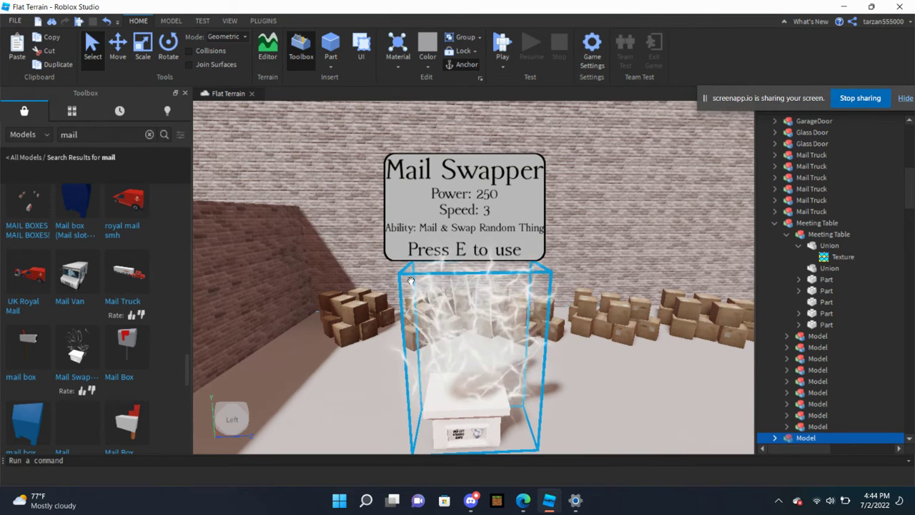
{"action": "key", "text": "Delete"}
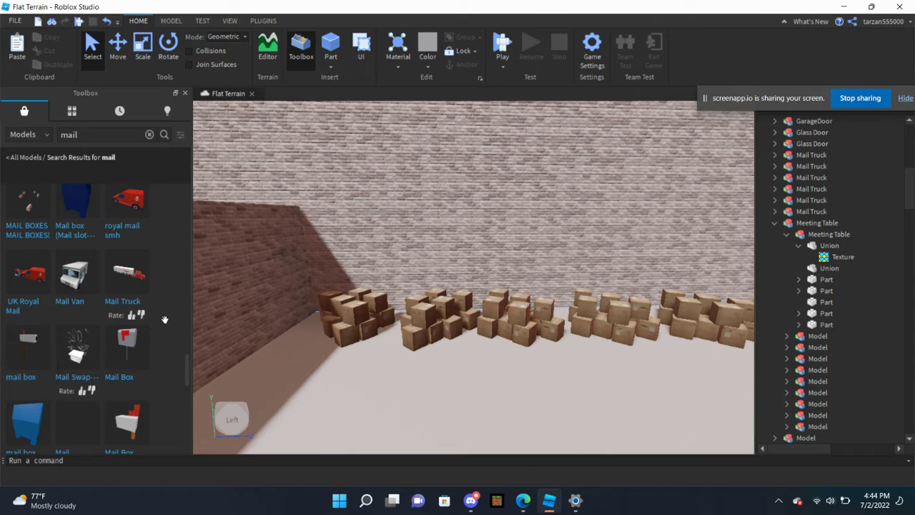
Step: Try another model from the mail search results on the floor in front of the brown cardboard piles, and delete it
{"action": "scroll", "coordinate": [43, 333], "scroll_direction": "down", "scroll_amount": 3}
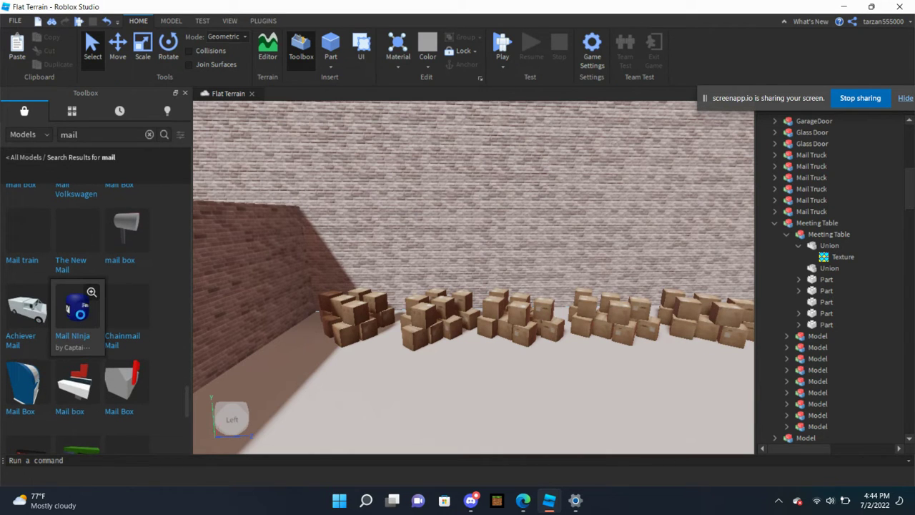
{"action": "left_click_drag", "start_coordinate": [469, 399], "coordinate": [472, 393]}
{"action": "right_click_drag", "start_coordinate": [475, 388], "coordinate": [482, 400]}
{"action": "key", "text": "Delete"}
Step: Try The Run - Mail model from the mail search on the open floor, inspect it up close, and delete it
{"action": "scroll", "coordinate": [64, 387], "scroll_direction": "down", "scroll_amount": 4}
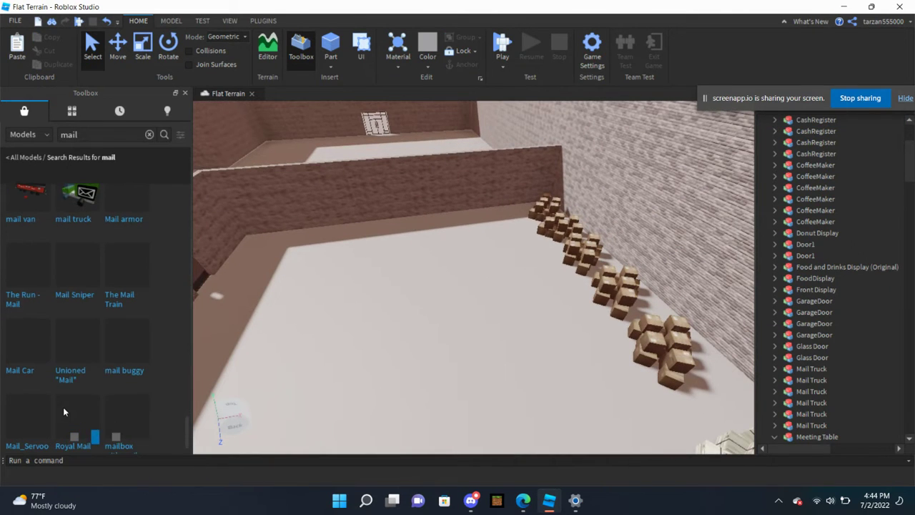
{"action": "mouse_move", "coordinate": [35, 278]}
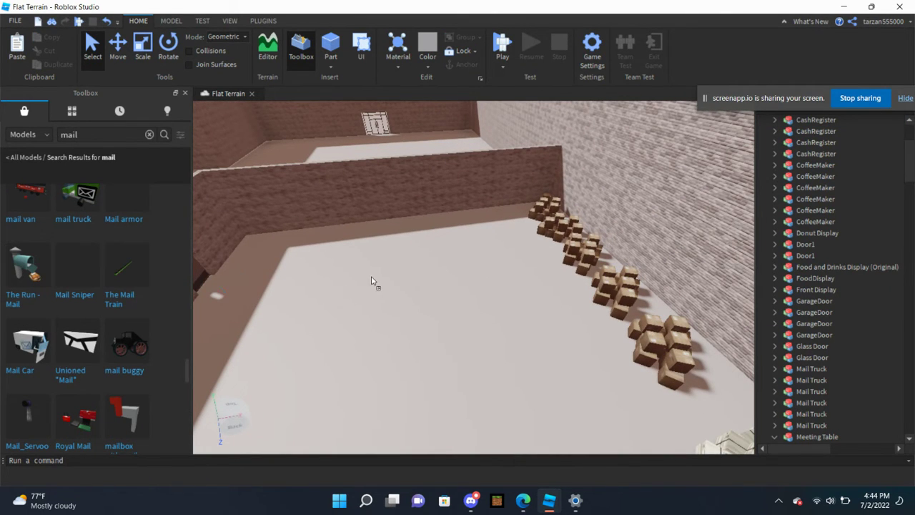
{"action": "left_click_drag", "start_coordinate": [370, 281], "coordinate": [389, 279]}
{"action": "scroll", "coordinate": [390, 286], "scroll_direction": "up", "scroll_amount": 10}
{"action": "right_click_drag", "start_coordinate": [391, 292], "coordinate": [392, 292]}
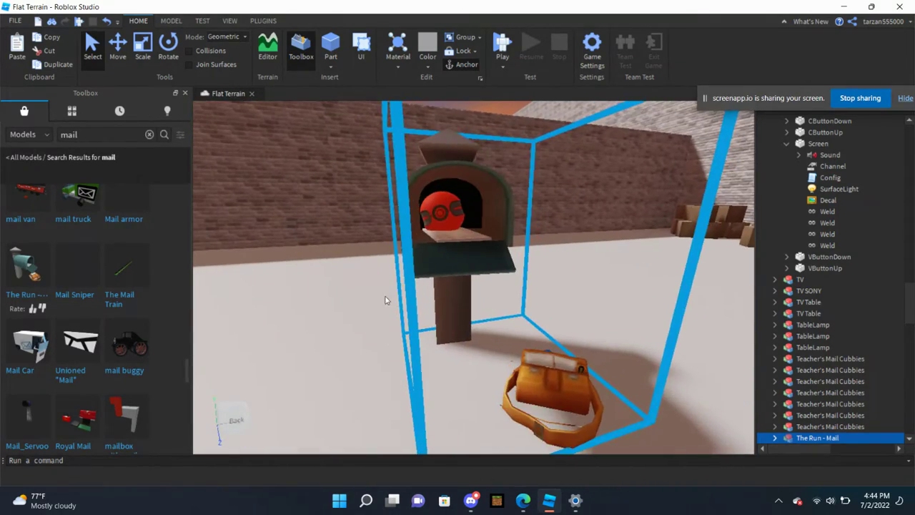
{"action": "key", "text": "Delete"}
Step: Look further through the mail models and around the package storage room, and search the model library for "mail uniform"
{"action": "scroll", "coordinate": [83, 333], "scroll_direction": "down", "scroll_amount": 8}
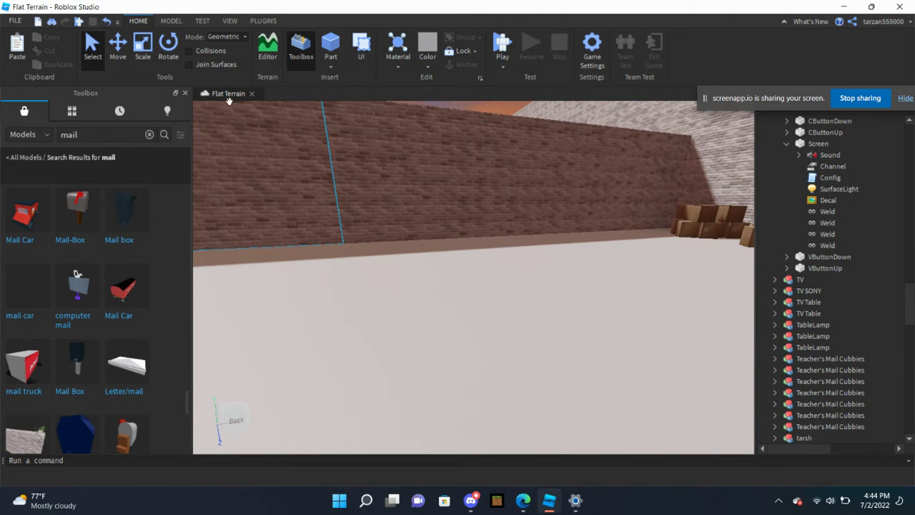
{"action": "right_click_drag", "start_coordinate": [313, 236], "coordinate": [313, 237]}
{"action": "scroll", "coordinate": [313, 236], "scroll_direction": "down", "scroll_amount": 10}
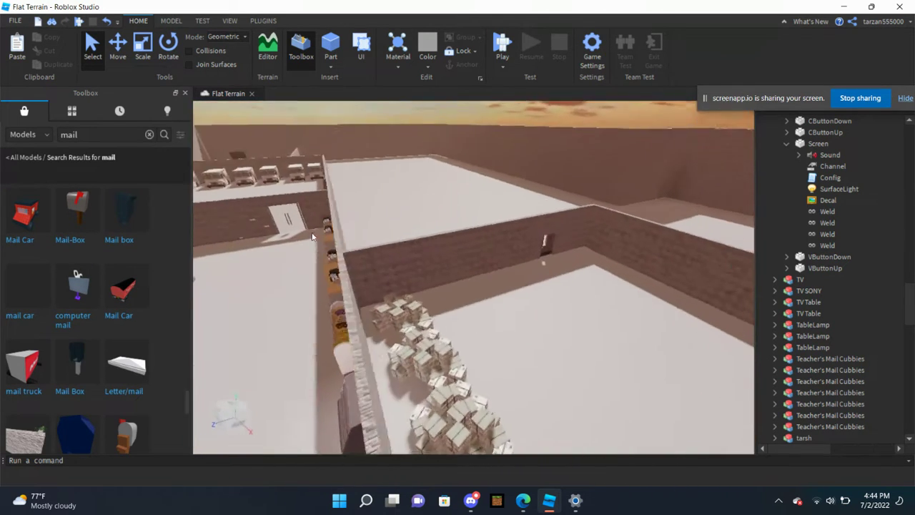
{"action": "scroll", "coordinate": [312, 231], "scroll_direction": "up", "scroll_amount": 8}
{"action": "right_click_drag", "start_coordinate": [312, 232], "coordinate": [315, 236]}
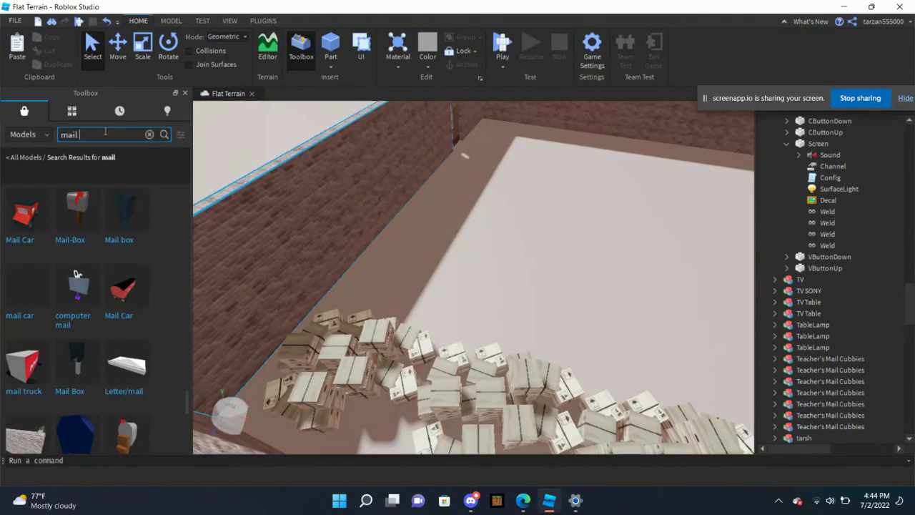
{"action": "type", "text": "uniform"}
{"action": "key", "text": "Return"}
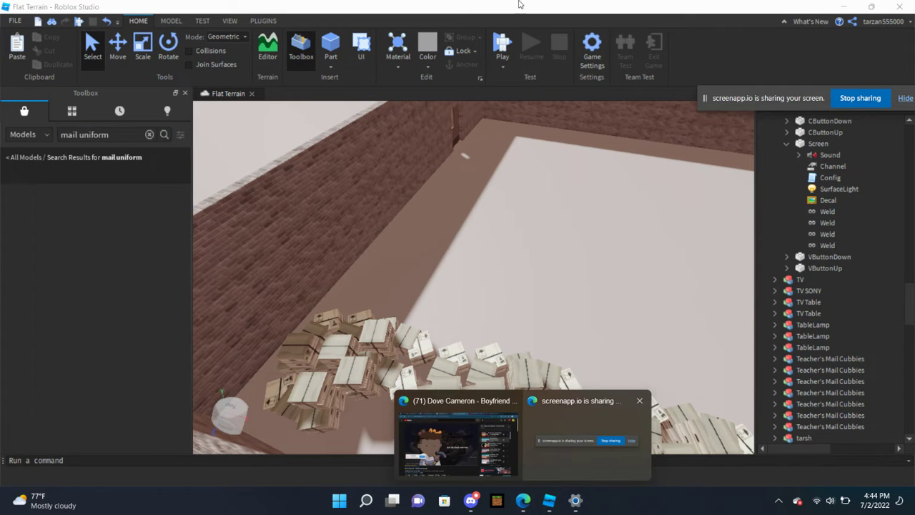
{"action": "left_click", "coordinate": [458, 443]}
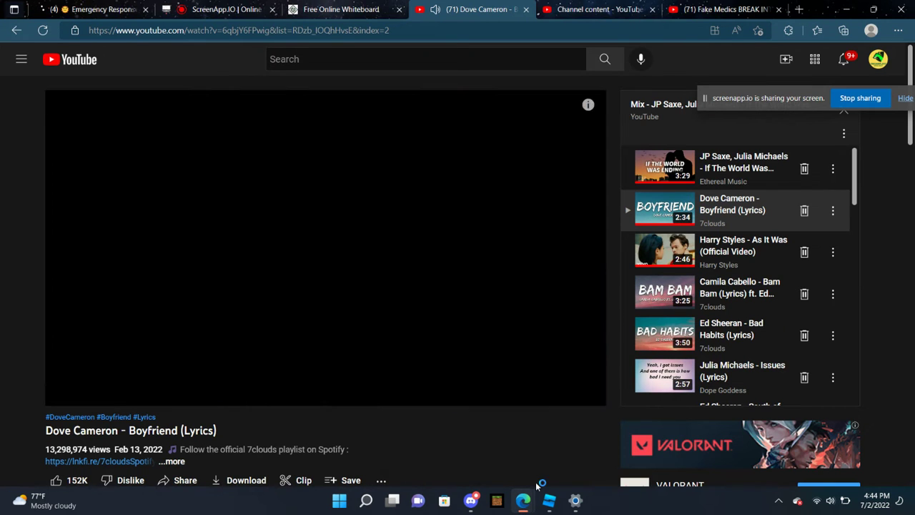
{"action": "mouse_move", "coordinate": [547, 504]}
{"action": "left_click", "coordinate": [565, 459]}
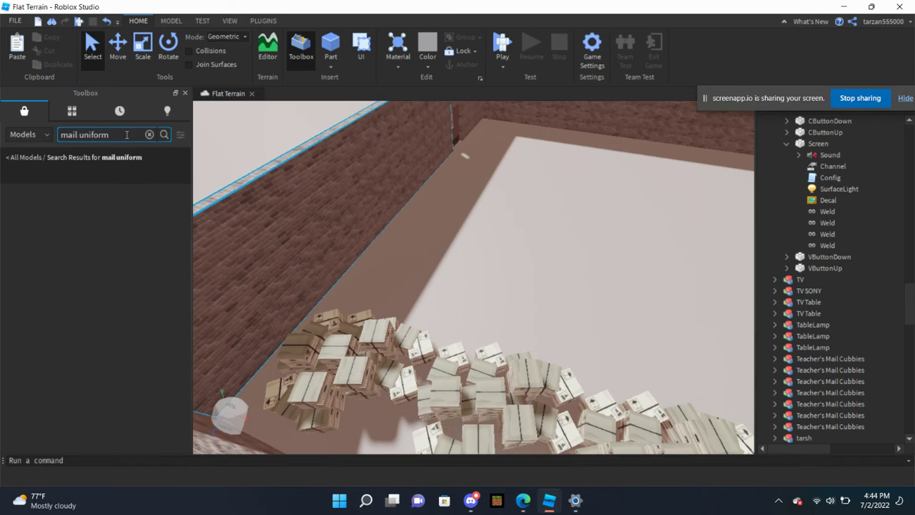
Step: Search the model library for "Mailman"
{"action": "type", "text": "Mai"}
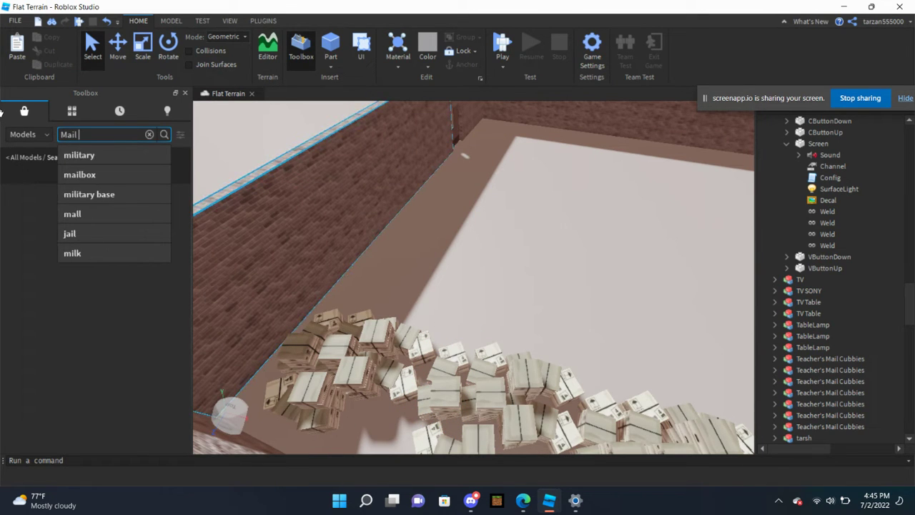
{"action": "type", "text": "lma"}
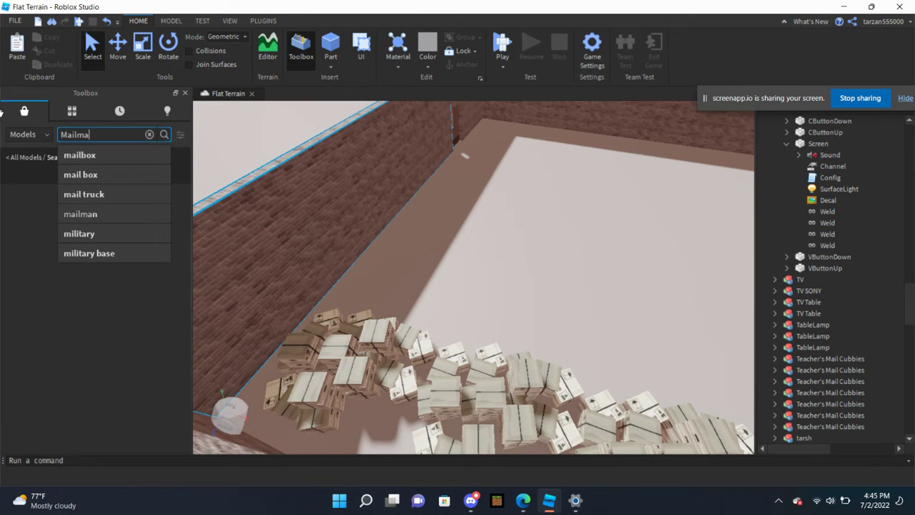
{"action": "type", "text": "n"}
{"action": "key", "text": "Return"}
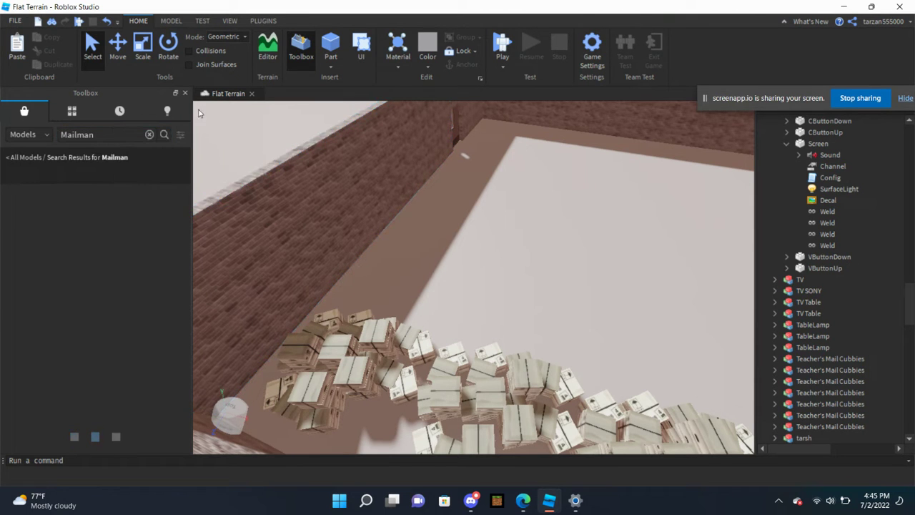
Step: Search the model library for "Mail outfit"
{"action": "right_click_drag", "start_coordinate": [413, 191], "coordinate": [372, 199]}
{"action": "type", "text": "e"}
{"action": "type", "text": "outfit"}
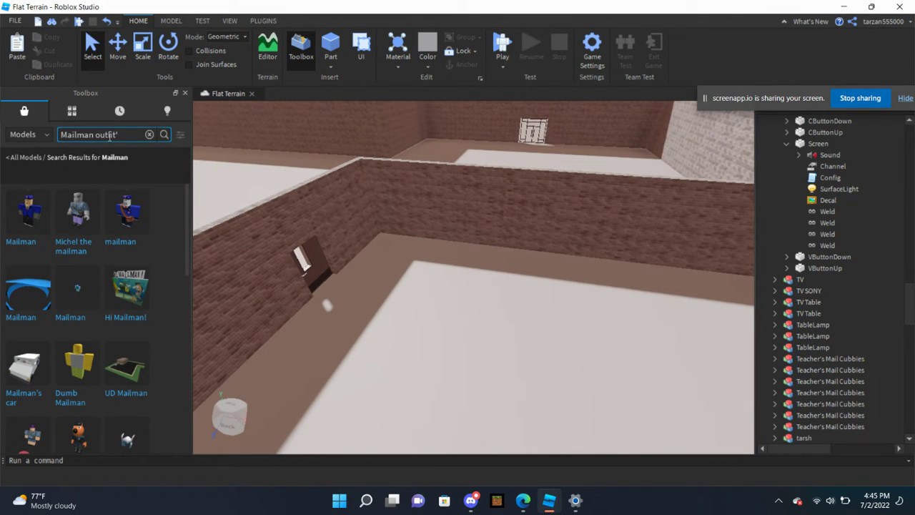
{"action": "key", "text": "Return"}
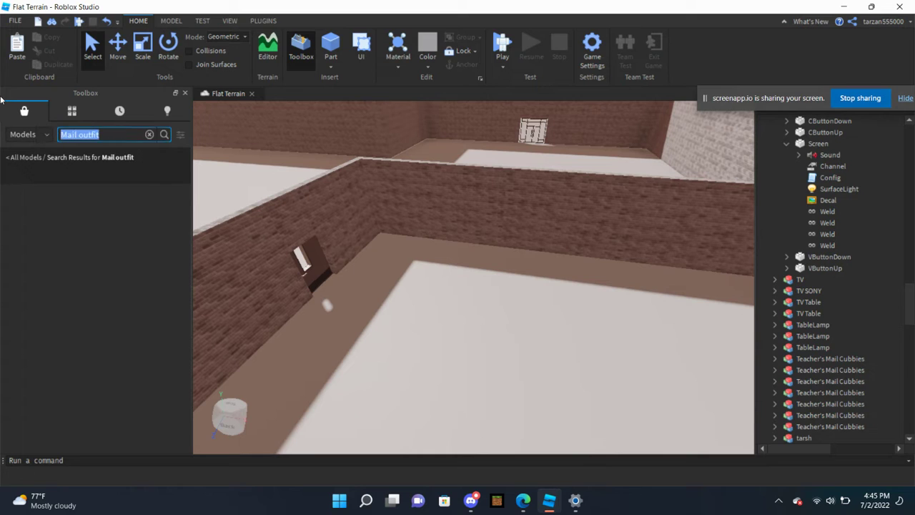
{"action": "key", "text": "BackSpace"}
{"action": "type", "text": "Mail"}
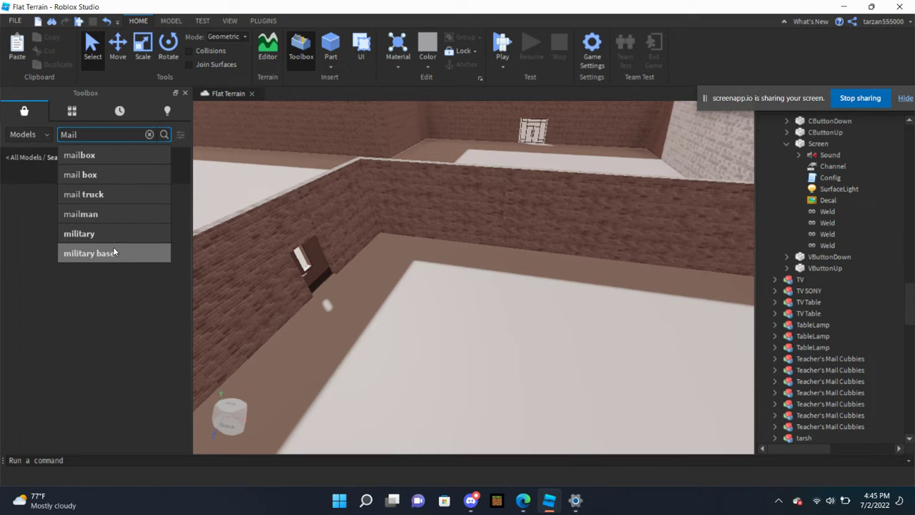
{"action": "type", "text": "man"}
{"action": "key", "text": "BackSpace"}
{"action": "key", "text": "BackSpace"}
{"action": "key", "text": "BackSpace"}
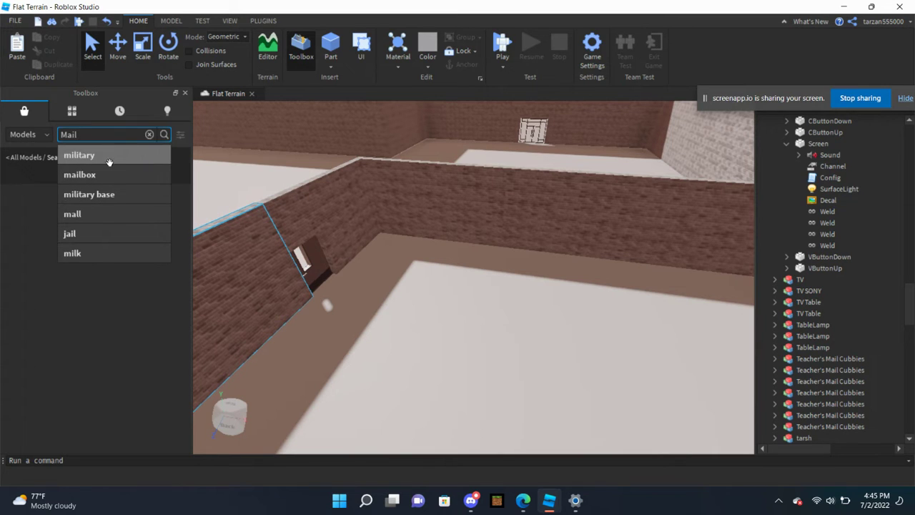
{"action": "key", "text": "Escape"}
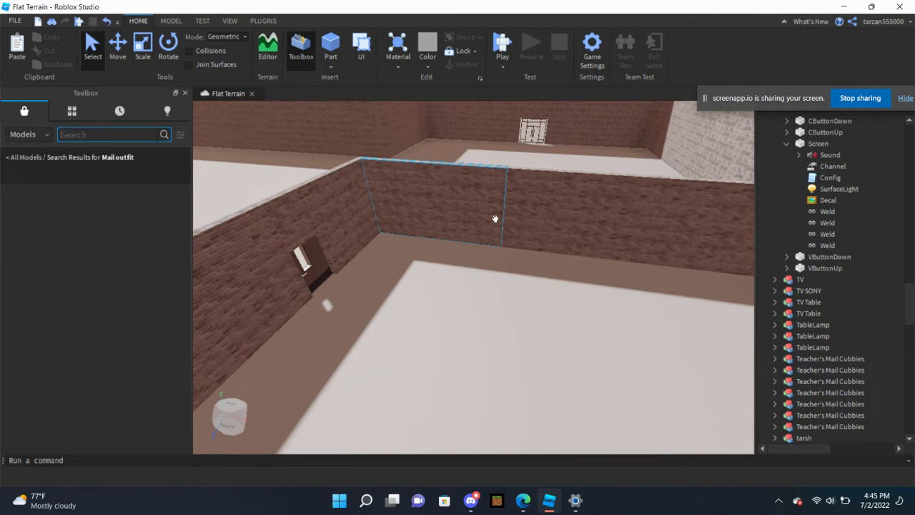
Step: Search the model library for "Wall" and find the open floor outside the brick room's entrance
{"action": "scroll", "coordinate": [506, 347], "scroll_direction": "down", "scroll_amount": 10}
{"action": "right_click_drag", "start_coordinate": [506, 347], "coordinate": [558, 267]}
{"action": "scroll", "coordinate": [557, 267], "scroll_direction": "down", "scroll_amount": 10}
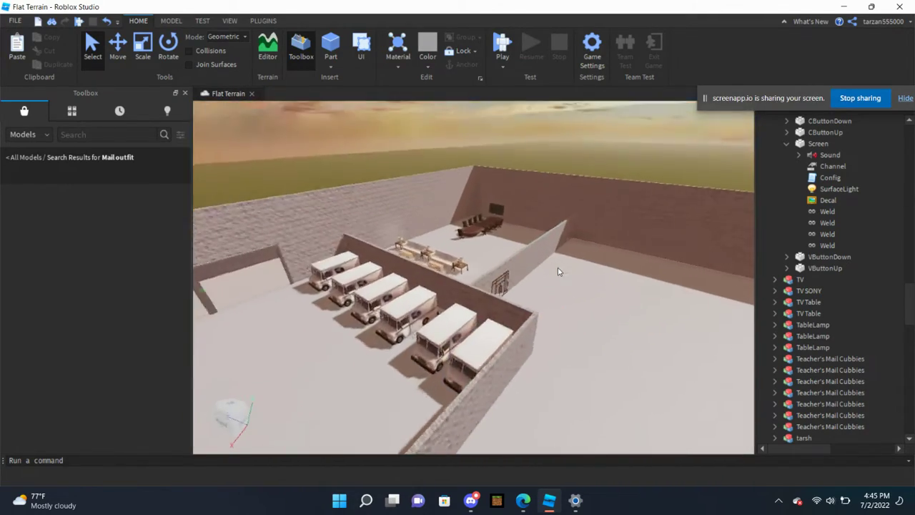
{"action": "right_click_drag", "start_coordinate": [648, 205], "coordinate": [668, 204]}
{"action": "left_click", "coordinate": [99, 134]}
{"action": "type", "text": "Wall"}
{"action": "key", "text": "Return"}
{"action": "scroll", "coordinate": [403, 224], "scroll_direction": "up", "scroll_amount": 5}
{"action": "right_click_drag", "start_coordinate": [403, 224], "coordinate": [403, 224]}
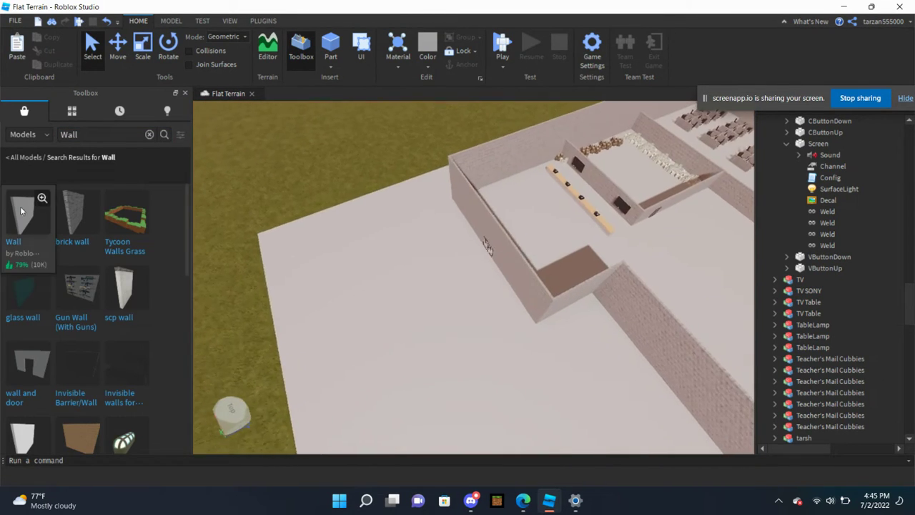
Step: Insert the plain Wall model on the floor outside the brick room's entrance and rotate it to lie flat
{"action": "left_click_drag", "start_coordinate": [22, 210], "coordinate": [440, 296]}
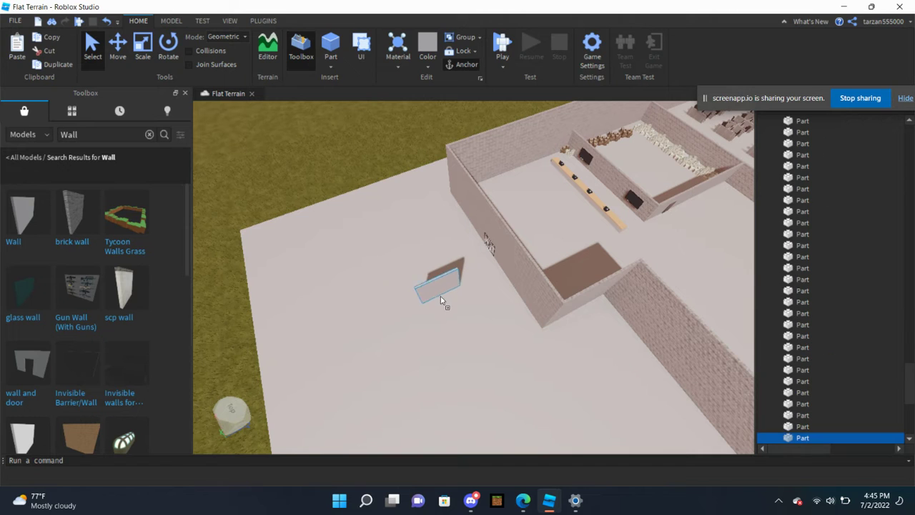
{"action": "scroll", "coordinate": [437, 271], "scroll_direction": "up", "scroll_amount": 2}
{"action": "key", "text": "f"}
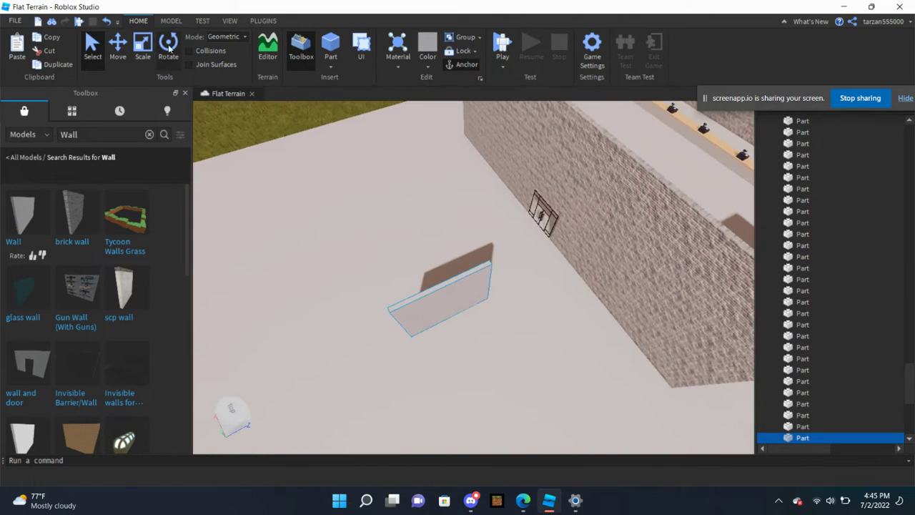
{"action": "key", "text": "ctrl+4"}
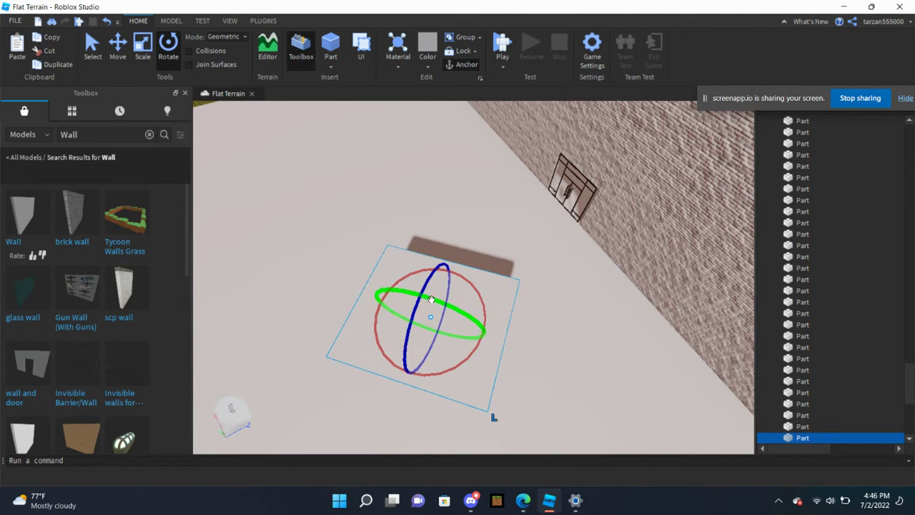
{"action": "right_click_drag", "start_coordinate": [465, 344], "coordinate": [490, 351]}
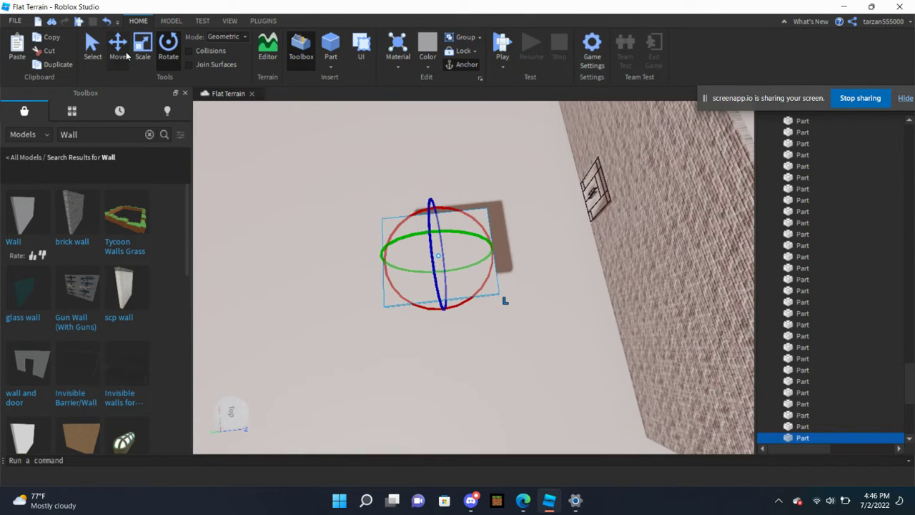
Step: Move the flat wall part into the brick room's corner and stretch it along the full length of the entrance wall
{"action": "right_click_drag", "start_coordinate": [515, 217], "coordinate": [502, 236]}
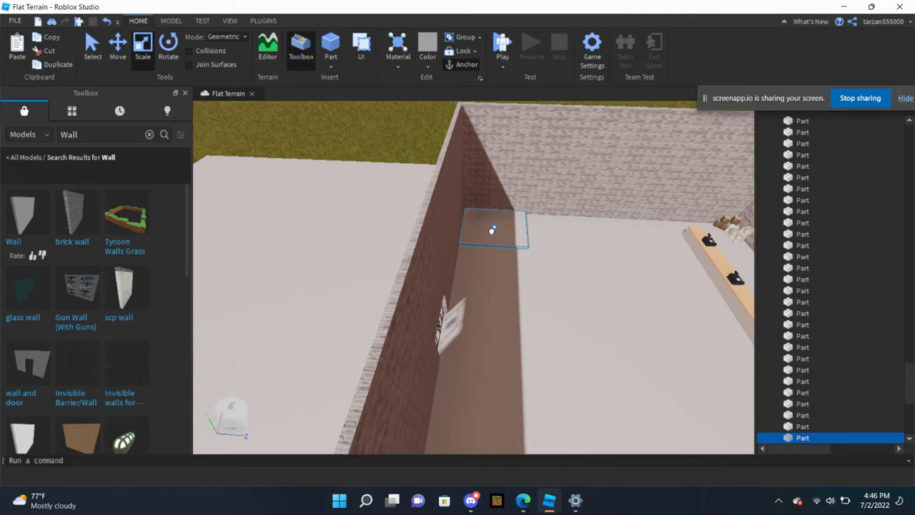
{"action": "right_click_drag", "start_coordinate": [492, 257], "coordinate": [497, 333]}
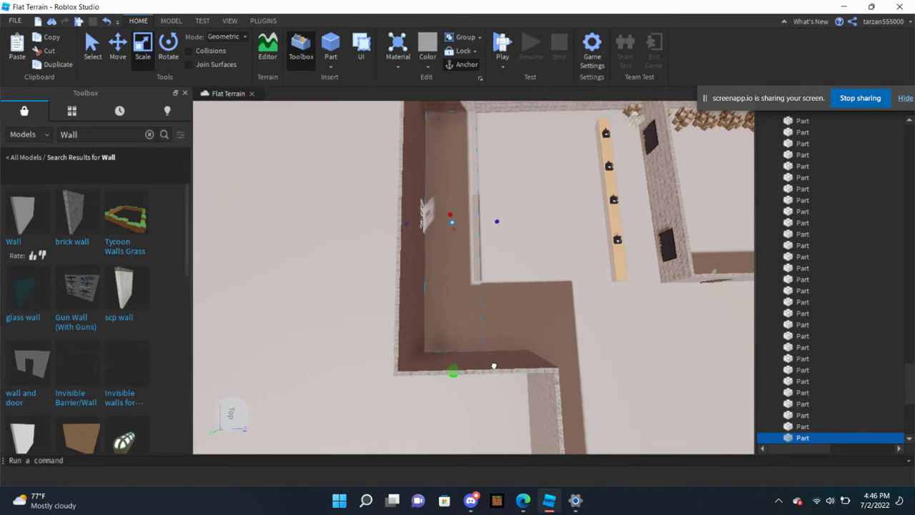
{"action": "scroll", "coordinate": [490, 238], "scroll_direction": "down", "scroll_amount": 6}
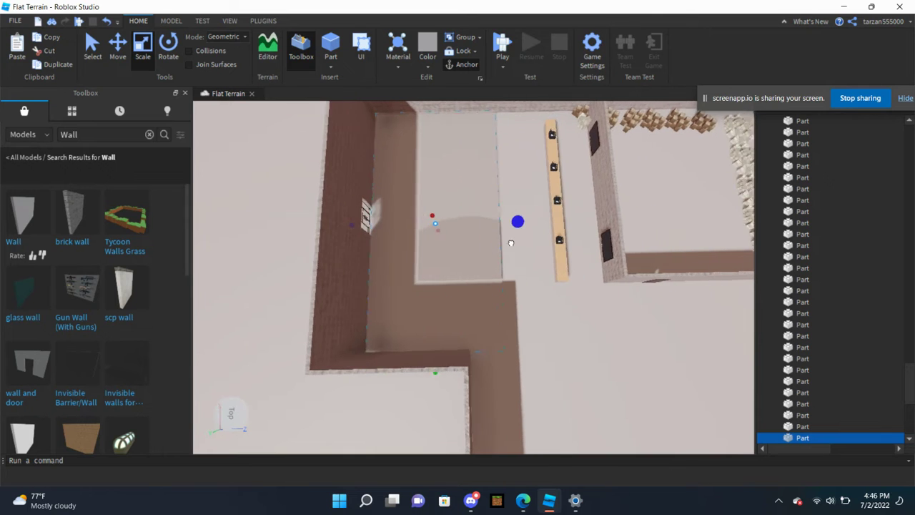
Step: Stretch the flat wall part across the building to the far brick wall beyond the office cubicles
{"action": "key", "text": "d"}
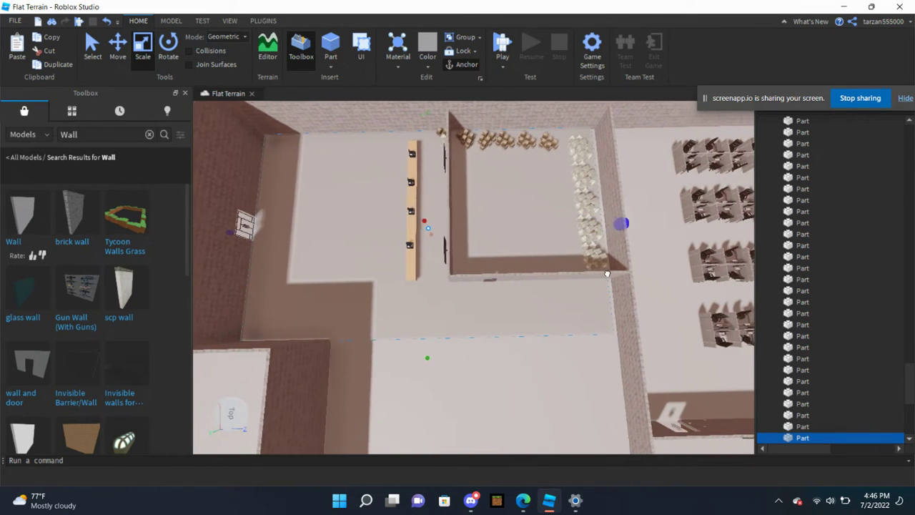
{"action": "key", "text": "d"}
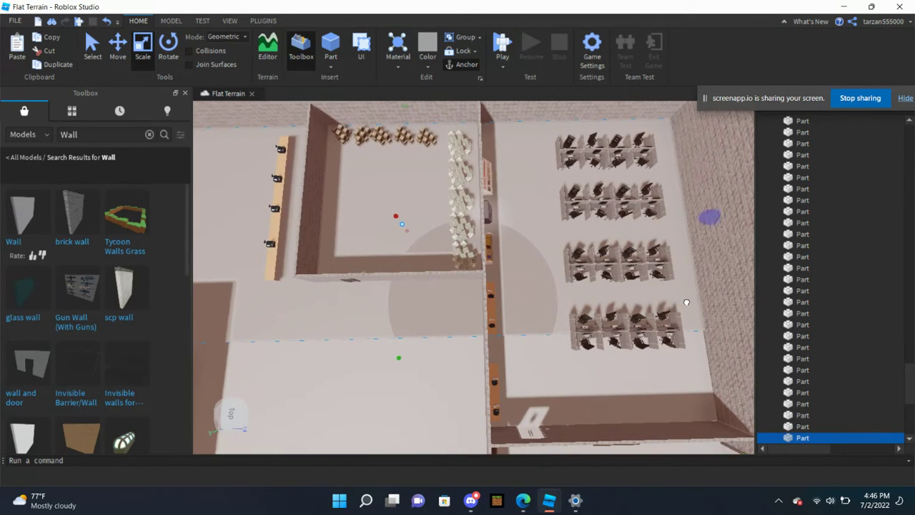
{"action": "scroll", "coordinate": [687, 304], "scroll_direction": "up", "scroll_amount": 5}
{"action": "right_click_drag", "start_coordinate": [688, 304], "coordinate": [662, 302]}
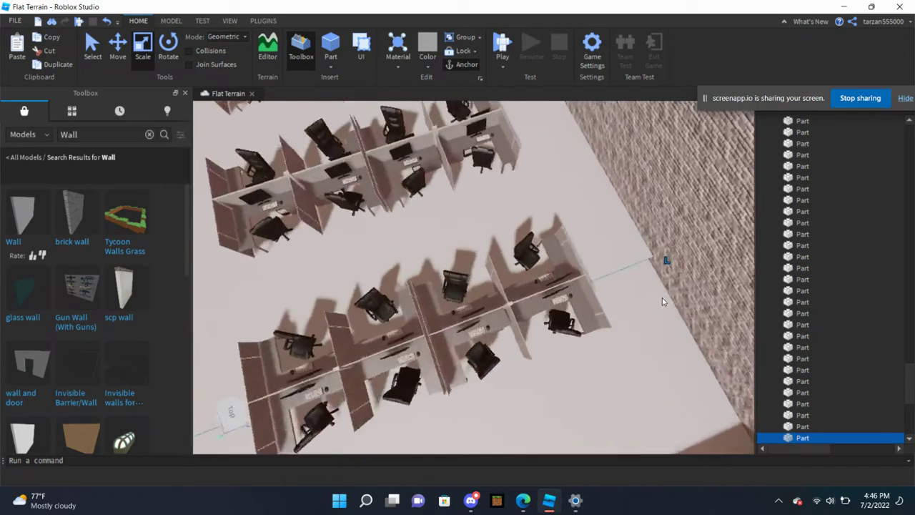
{"action": "left_click", "coordinate": [467, 282]}
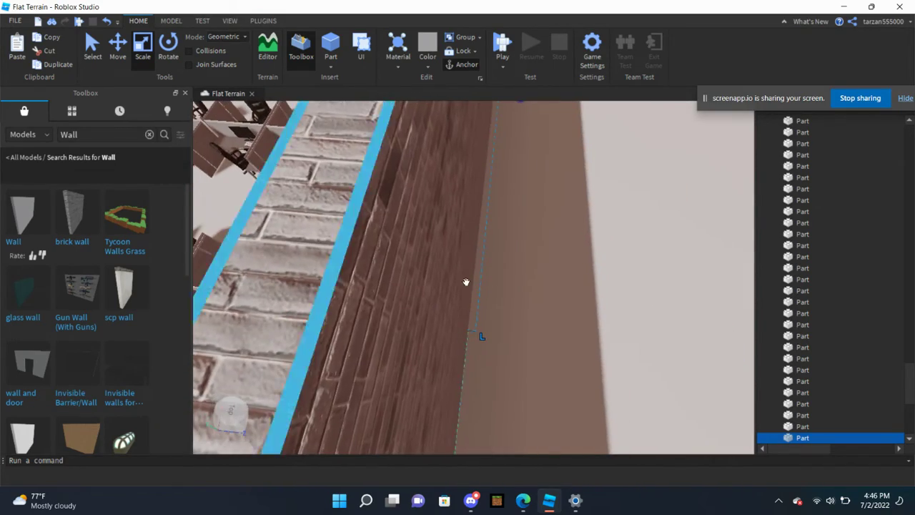
{"action": "scroll", "coordinate": [498, 149], "scroll_direction": "down", "scroll_amount": 3}
{"action": "right_click_drag", "start_coordinate": [506, 145], "coordinate": [543, 119]}
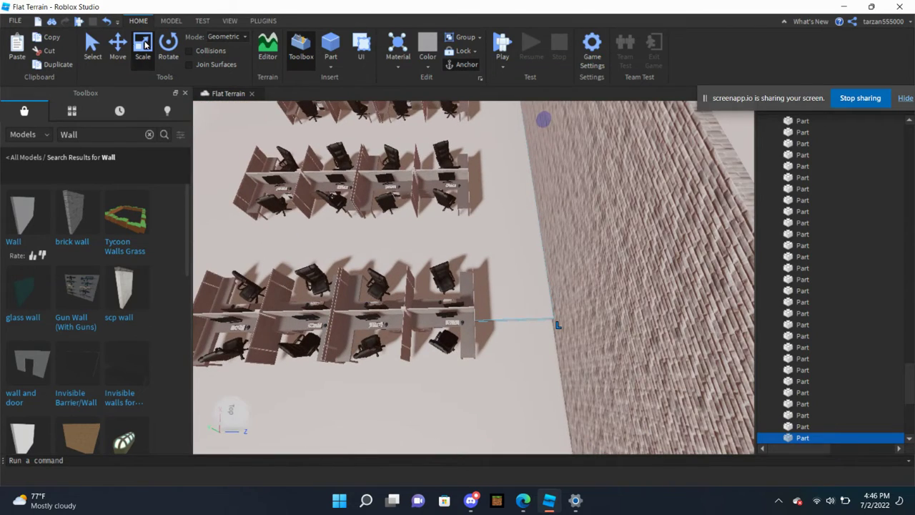
Step: Raise the flat wall part above the counters and cubicles to the top of the interior walls as a ceiling
{"action": "key", "text": "f"}
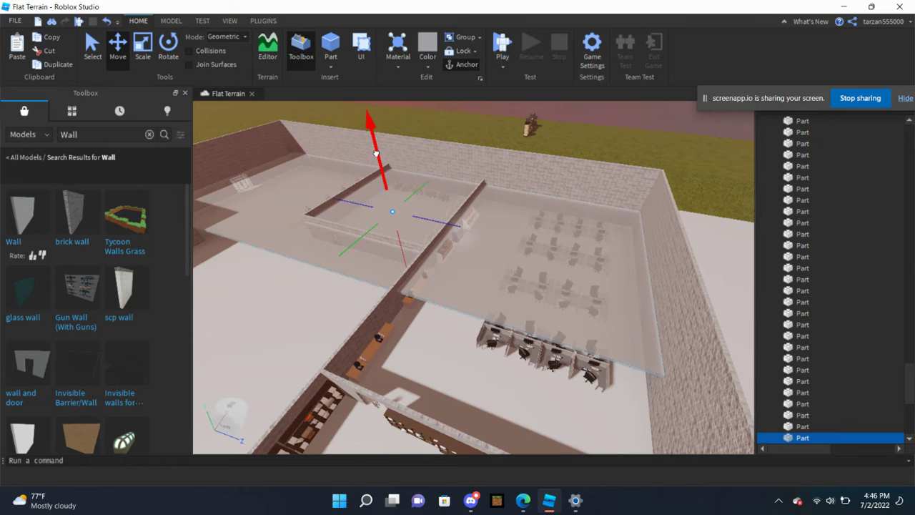
{"action": "scroll", "coordinate": [372, 148], "scroll_direction": "up", "scroll_amount": 3}
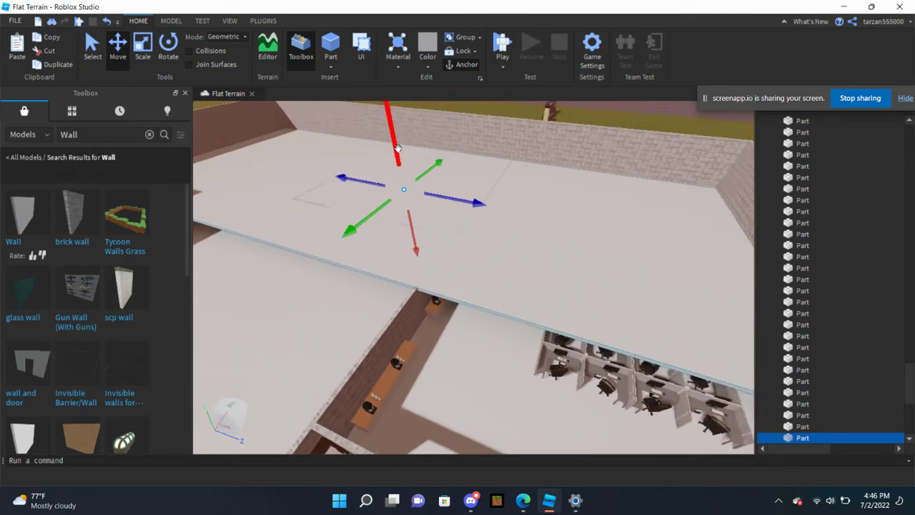
{"action": "scroll", "coordinate": [394, 125], "scroll_direction": "up", "scroll_amount": 3}
{"action": "right_click_drag", "start_coordinate": [469, 185], "coordinate": [328, 112]}
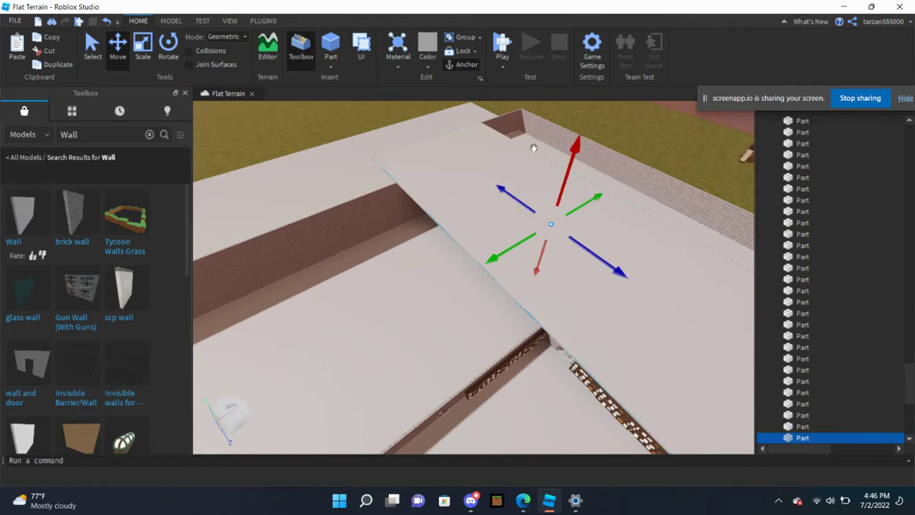
Step: Place a copy of the ceiling slab over the mail truck room and raise it to the ceiling height
{"action": "left_click_drag", "start_coordinate": [492, 181], "coordinate": [514, 311]}
{"action": "right_click_drag", "start_coordinate": [582, 318], "coordinate": [456, 364]}
{"action": "left_click", "coordinate": [487, 321]}
{"action": "right_click_drag", "start_coordinate": [488, 321], "coordinate": [497, 324]}
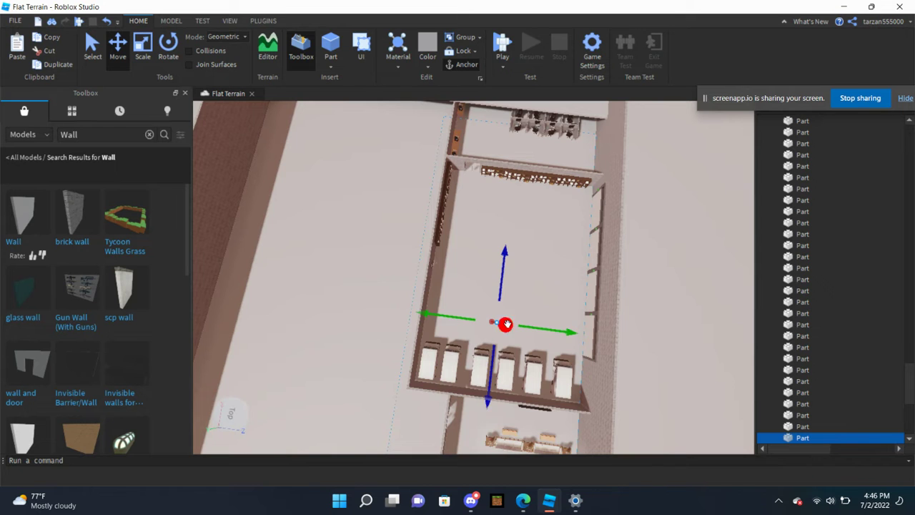
{"action": "scroll", "coordinate": [509, 300], "scroll_direction": "up", "scroll_amount": 5}
{"action": "right_click_drag", "start_coordinate": [509, 307], "coordinate": [512, 328]}
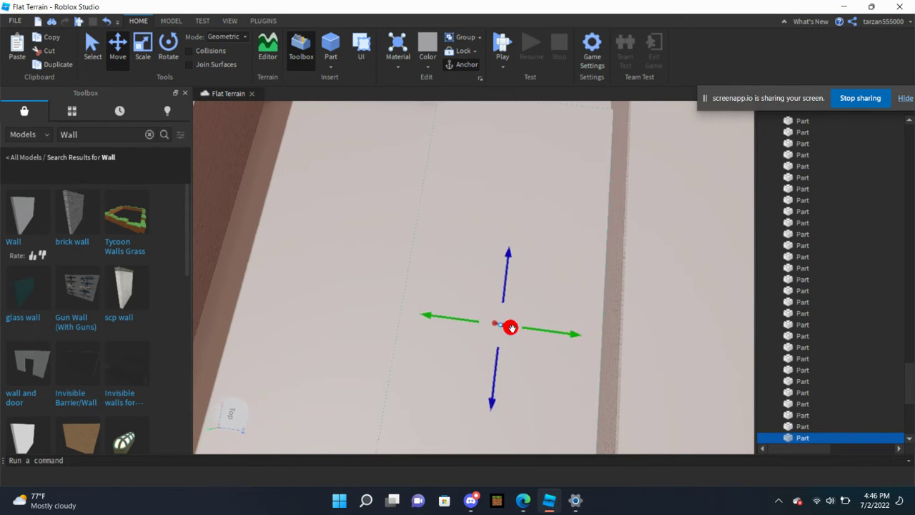
{"action": "scroll", "coordinate": [603, 327], "scroll_direction": "down", "scroll_amount": 3}
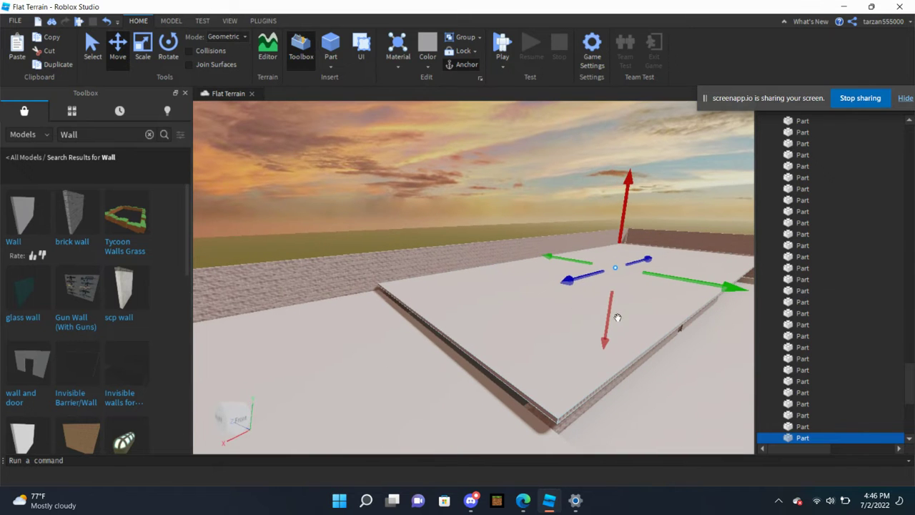
{"action": "scroll", "coordinate": [612, 336], "scroll_direction": "up", "scroll_amount": 3}
{"action": "right_click_drag", "start_coordinate": [613, 347], "coordinate": [613, 347]}
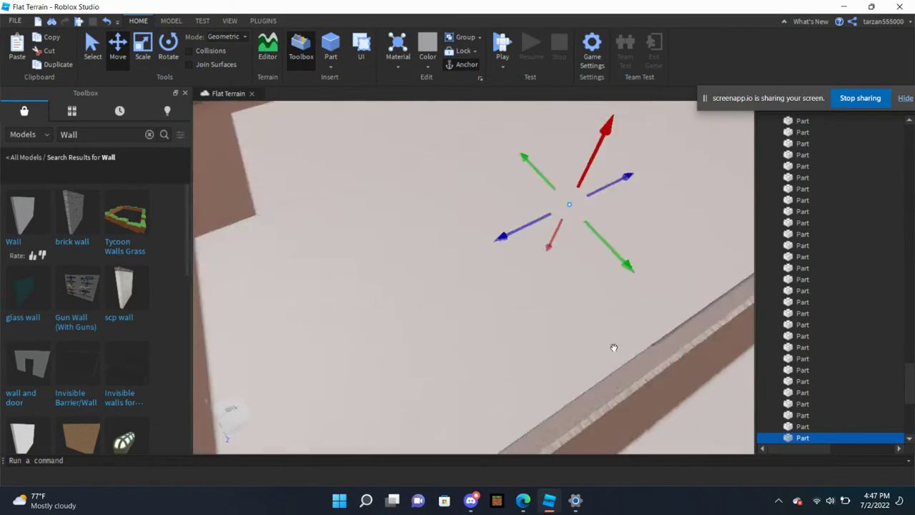
Step: Widen the second ceiling slab toward the long brick wall and extend its end to meet the first slab
{"action": "middle_click_drag", "start_coordinate": [613, 348], "coordinate": [464, 226]}
{"action": "left_click_drag", "start_coordinate": [601, 239], "coordinate": [595, 240]}
{"action": "scroll", "coordinate": [596, 239], "scroll_direction": "up", "scroll_amount": 3}
{"action": "right_click_drag", "start_coordinate": [601, 247], "coordinate": [605, 253]}
{"action": "scroll", "coordinate": [605, 254], "scroll_direction": "down", "scroll_amount": 5}
{"action": "key", "text": "d"}
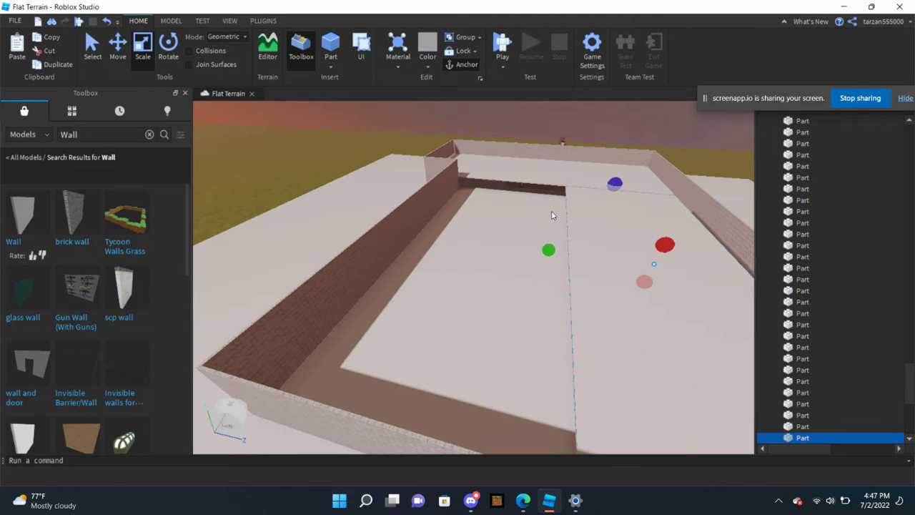
{"action": "left_click_drag", "start_coordinate": [549, 250], "coordinate": [387, 250]}
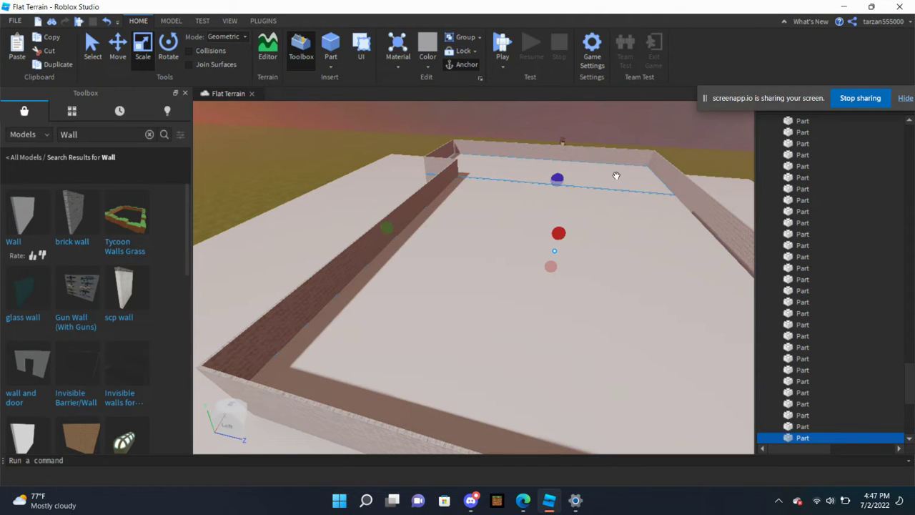
{"action": "left_click_drag", "start_coordinate": [564, 176], "coordinate": [557, 175]}
Step: Extend the second ceiling slab's long edge up to the inner face of the brick wall, and deselect it
{"action": "scroll", "coordinate": [568, 188], "scroll_direction": "up", "scroll_amount": 3}
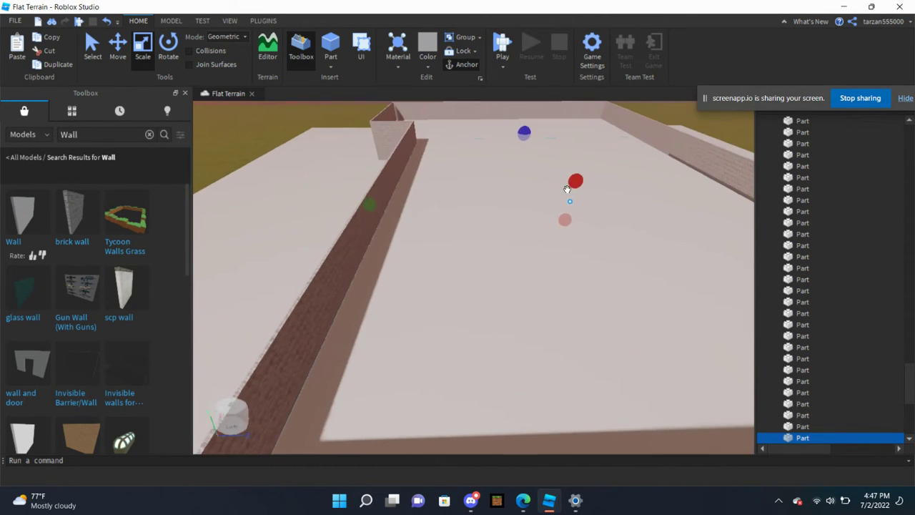
{"action": "right_click_drag", "start_coordinate": [567, 189], "coordinate": [469, 176]}
{"action": "left_click_drag", "start_coordinate": [471, 184], "coordinate": [436, 161]}
{"action": "scroll", "coordinate": [475, 188], "scroll_direction": "up", "scroll_amount": 3}
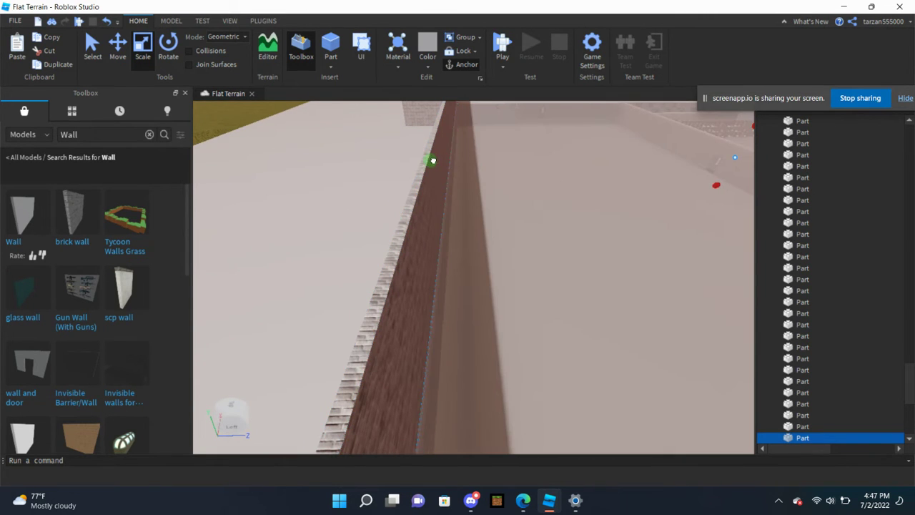
{"action": "scroll", "coordinate": [433, 161], "scroll_direction": "down", "scroll_amount": 5}
{"action": "left_click", "coordinate": [364, 153]}
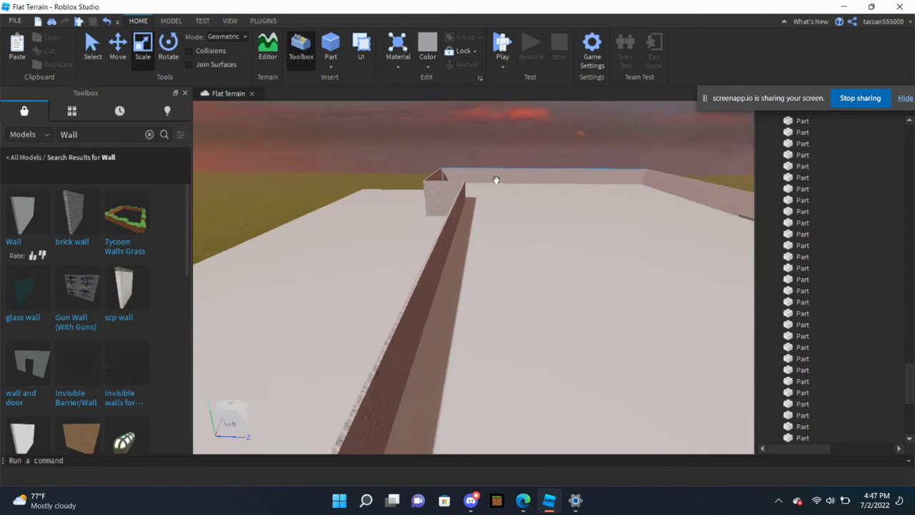
Step: Search the model library for "Light"
{"action": "right_click_drag", "start_coordinate": [497, 179], "coordinate": [497, 180]}
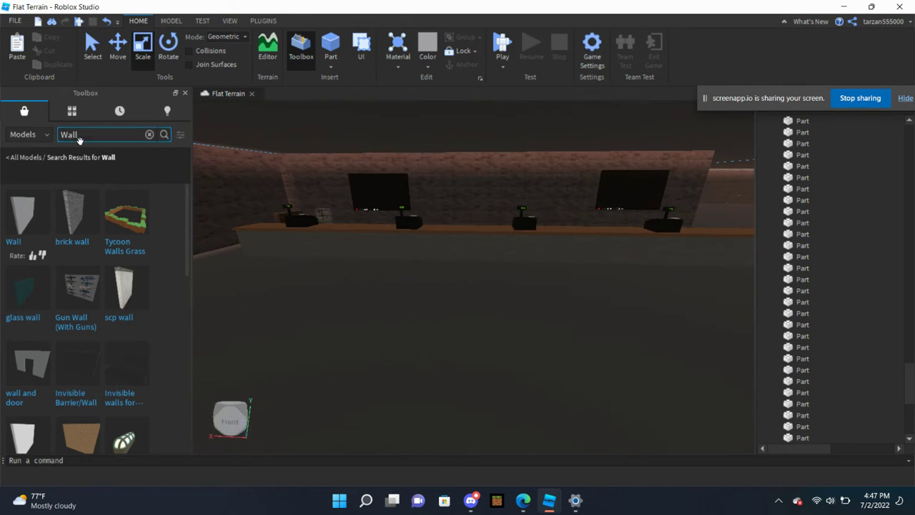
{"action": "type", "text": "Light"}
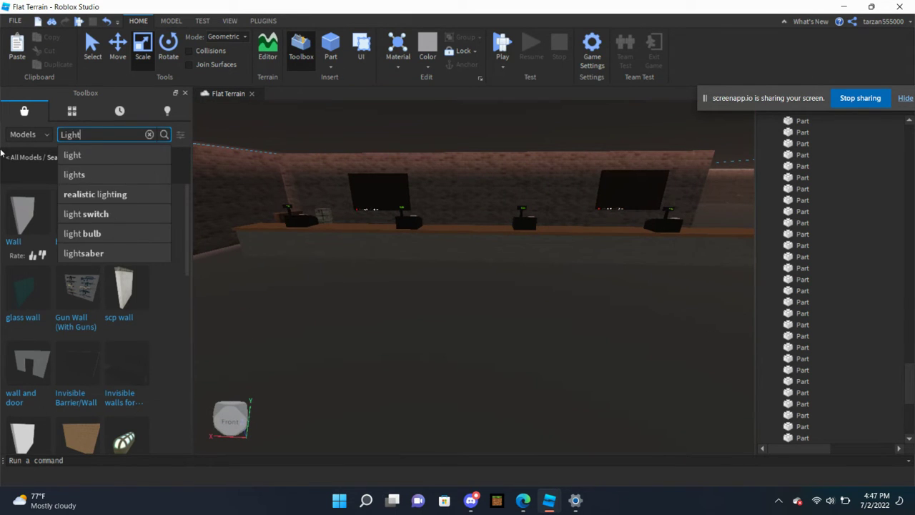
{"action": "key", "text": "Return"}
{"action": "right_click_drag", "start_coordinate": [325, 283], "coordinate": [329, 280]}
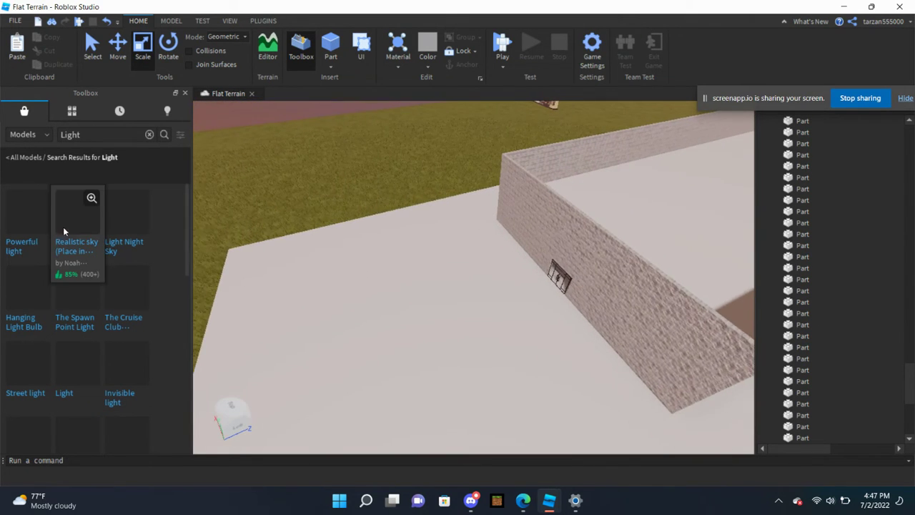
Step: Insert the Powerful light model and position it and a copy under the ceiling near the register counter
{"action": "mouse_move", "coordinate": [21, 224]}
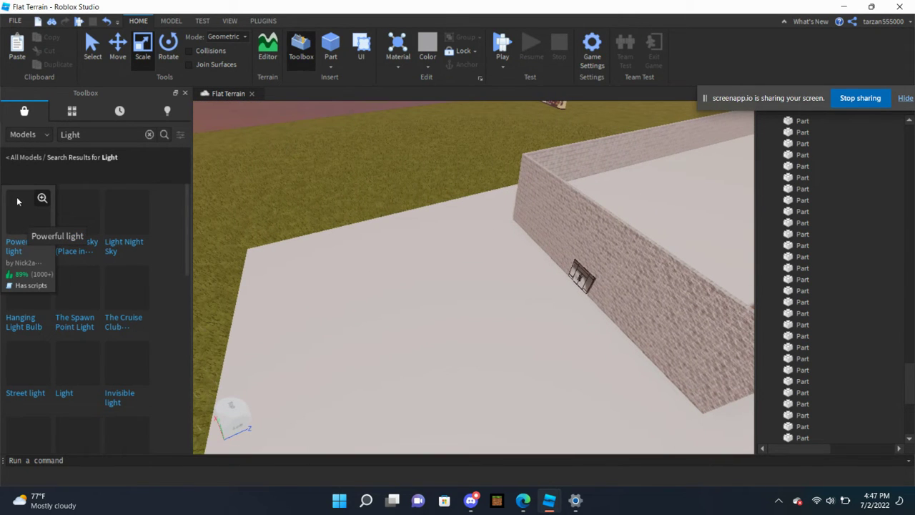
{"action": "left_click_drag", "start_coordinate": [200, 271], "coordinate": [446, 326]}
{"action": "key", "text": "f"}
{"action": "right_click_drag", "start_coordinate": [378, 322], "coordinate": [469, 368]}
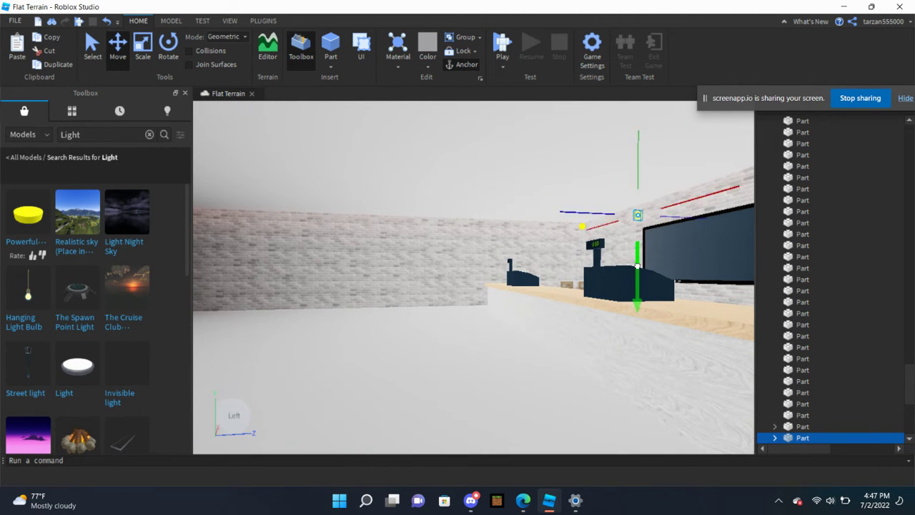
Step: Position the second light and a further copy in the counter room's brick corners just below the ceiling
{"action": "right_click_drag", "start_coordinate": [629, 227], "coordinate": [539, 227]}
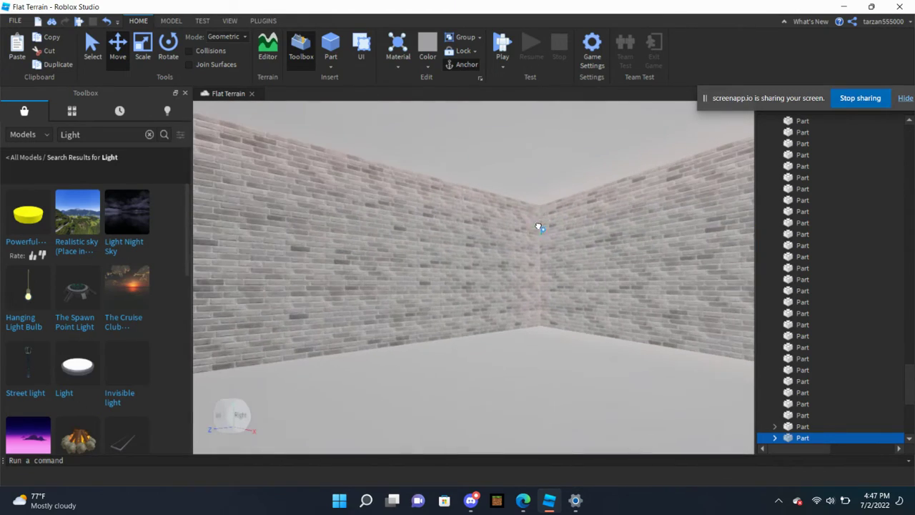
{"action": "right_click_drag", "start_coordinate": [592, 279], "coordinate": [592, 283]}
{"action": "scroll", "coordinate": [532, 252], "scroll_direction": "down", "scroll_amount": 10}
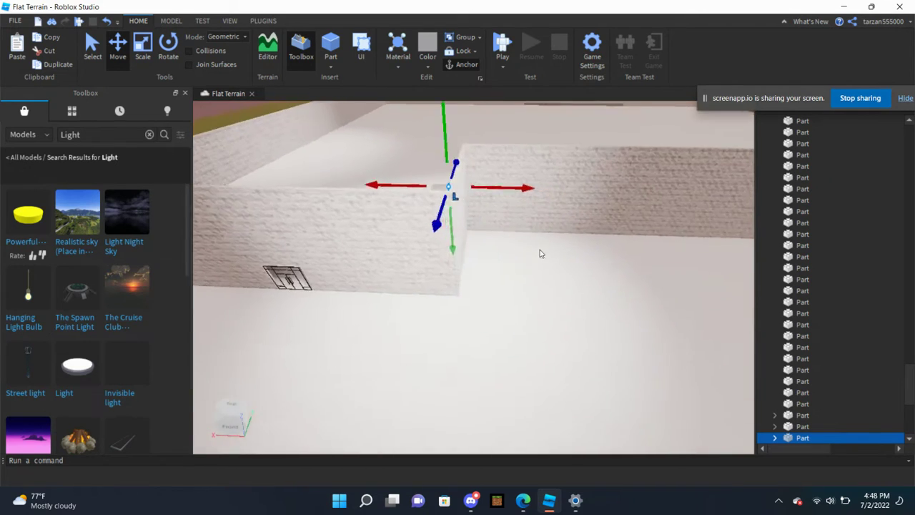
{"action": "right_click_drag", "start_coordinate": [539, 251], "coordinate": [494, 123]}
{"action": "right_click_drag", "start_coordinate": [501, 181], "coordinate": [490, 232]}
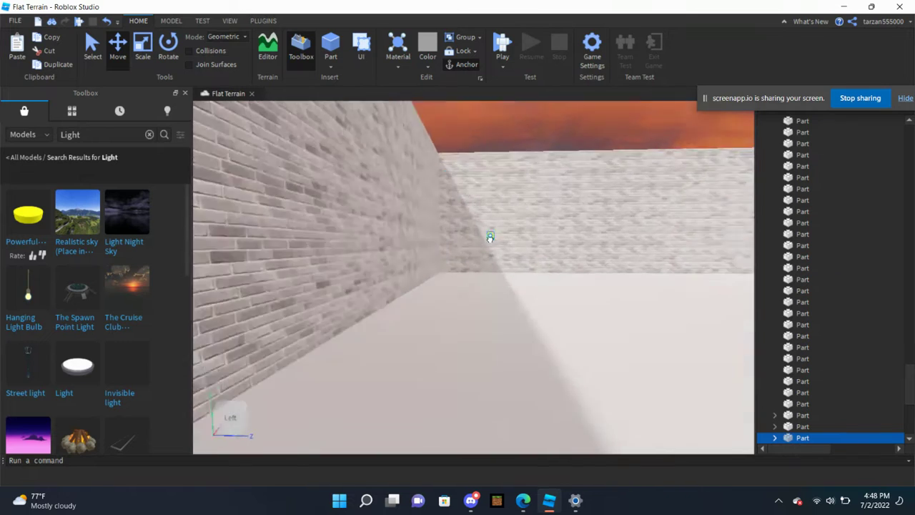
{"action": "scroll", "coordinate": [491, 235], "scroll_direction": "down", "scroll_amount": 5}
{"action": "scroll", "coordinate": [491, 231], "scroll_direction": "up", "scroll_amount": 4}
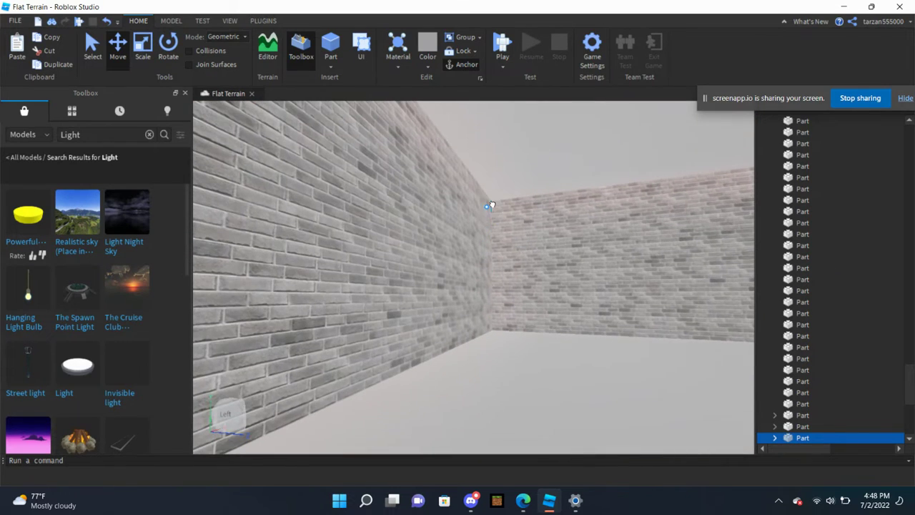
{"action": "right_click_drag", "start_coordinate": [494, 205], "coordinate": [479, 244]}
{"action": "left_click", "coordinate": [249, 237]}
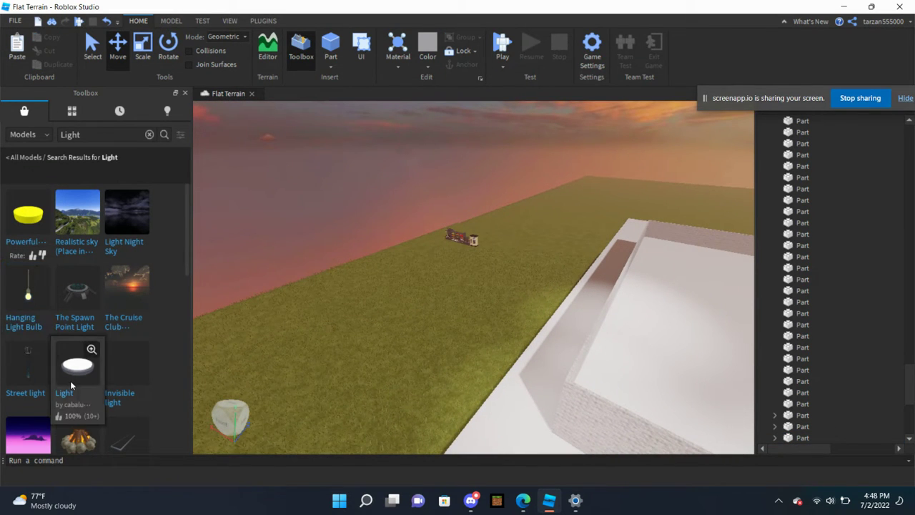
Step: Look through the Light search results for another fixture
{"action": "scroll", "coordinate": [115, 363], "scroll_direction": "down", "scroll_amount": 1}
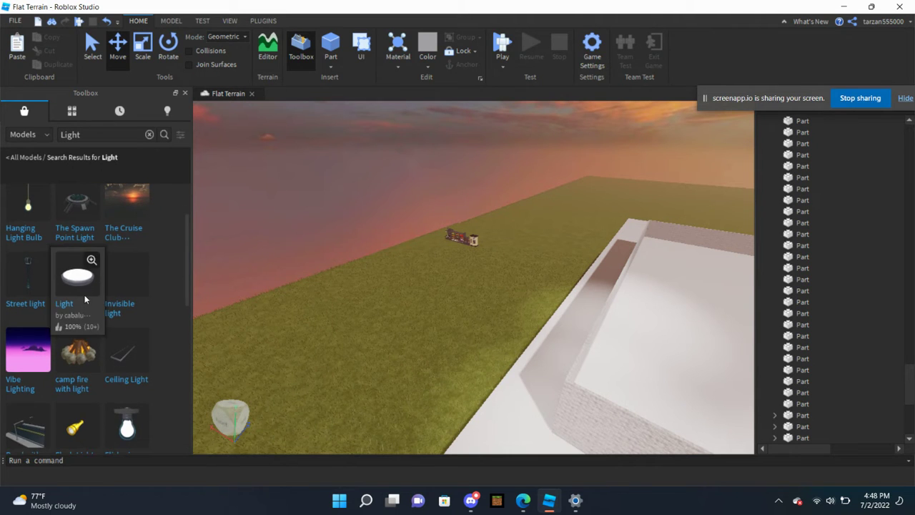
{"action": "scroll", "coordinate": [86, 293], "scroll_direction": "down", "scroll_amount": 3}
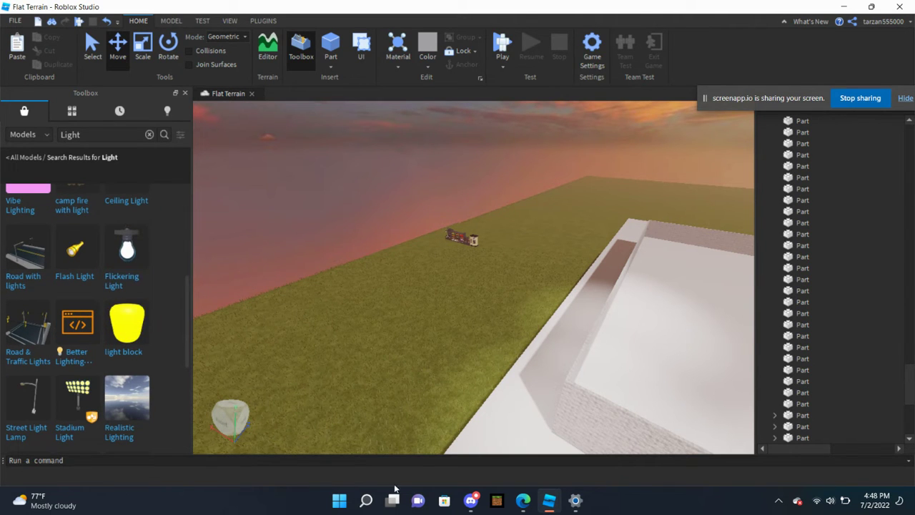
Step: Switch to the browser, skip the ad on the music video, and return to the Flat Terrain place in Roblox Studio
{"action": "mouse_move", "coordinate": [521, 508]}
{"action": "left_click", "coordinate": [412, 437]}
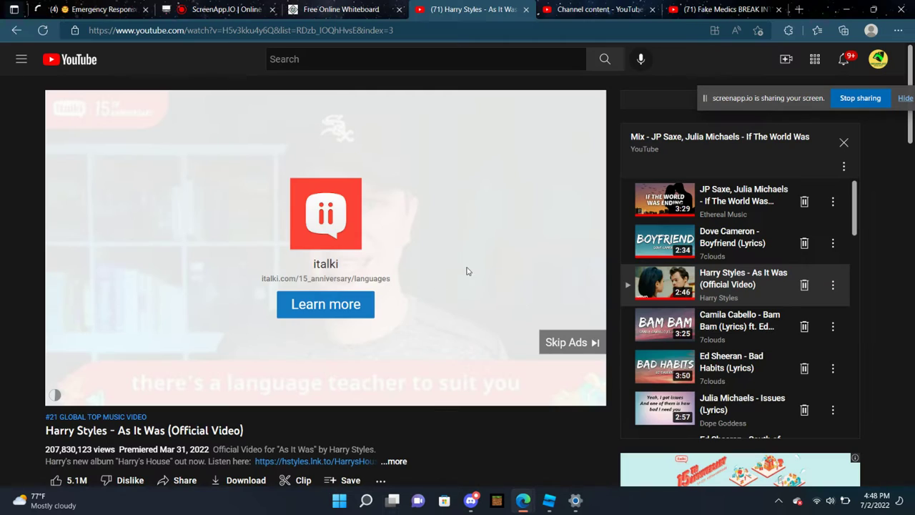
{"action": "left_click", "coordinate": [565, 343]}
{"action": "mouse_move", "coordinate": [549, 500]}
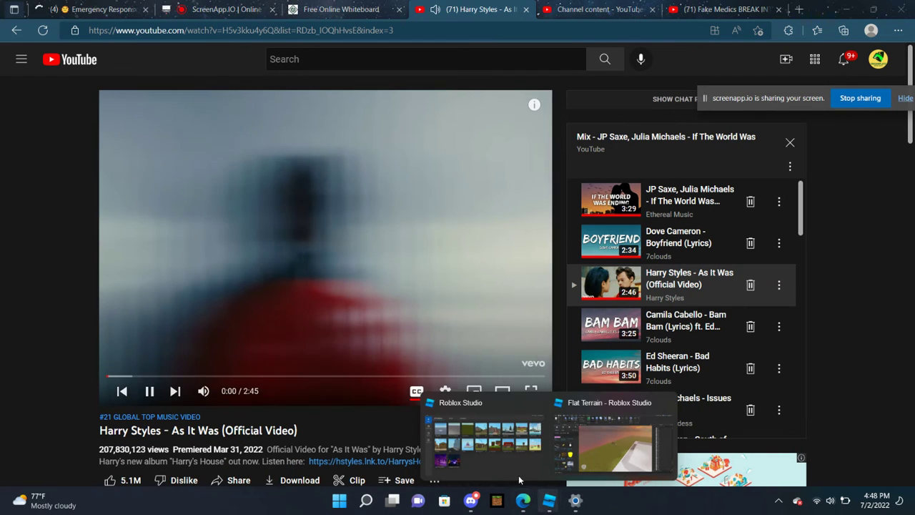
{"action": "left_click", "coordinate": [592, 444]}
{"action": "mouse_move", "coordinate": [474, 495]}
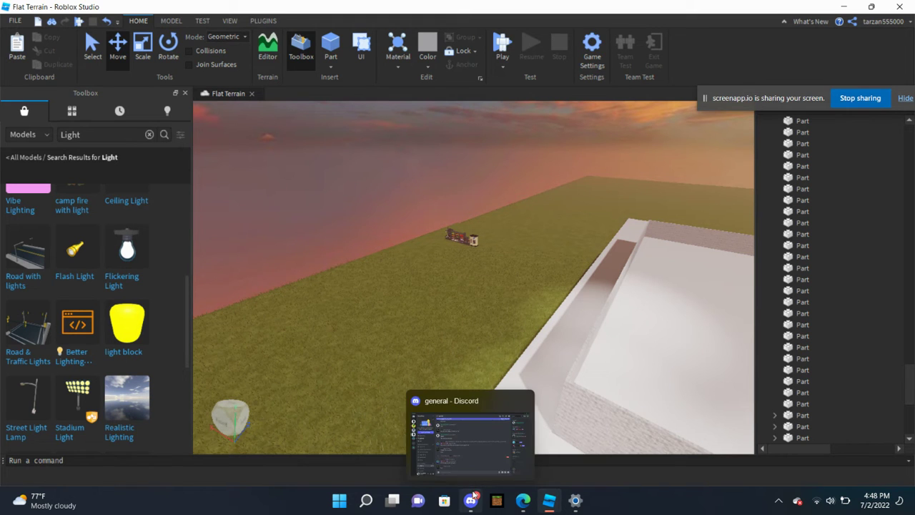
Step: Choose another fixture from the Light search results and place it on the ground outside the entrance
{"action": "scroll", "coordinate": [94, 371], "scroll_direction": "down", "scroll_amount": 5}
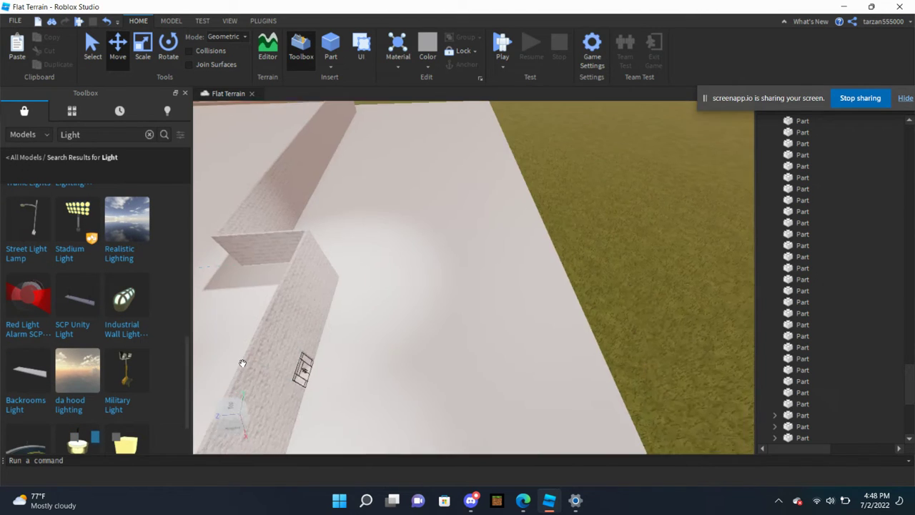
{"action": "right_click_drag", "start_coordinate": [243, 363], "coordinate": [232, 371]}
{"action": "scroll", "coordinate": [232, 371], "scroll_direction": "down", "scroll_amount": 2}
{"action": "scroll", "coordinate": [97, 380], "scroll_direction": "down", "scroll_amount": 5}
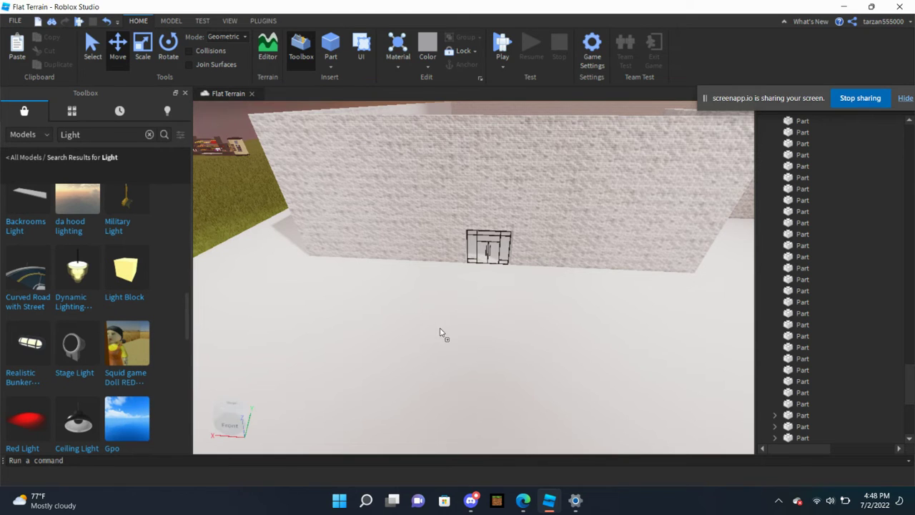
{"action": "left_click_drag", "start_coordinate": [437, 327], "coordinate": [442, 337]}
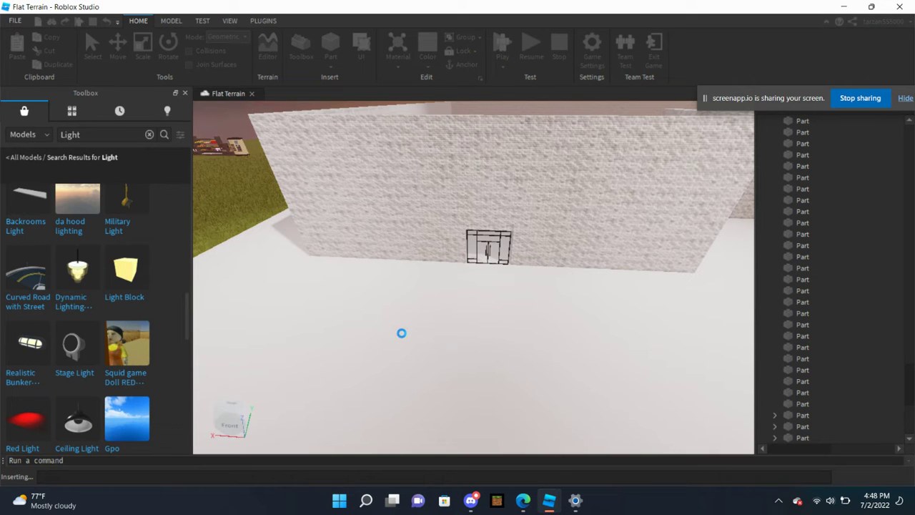
Step: Switch to Discord to check the general channel, and return to the Flat Terrain place in Roblox Studio
{"action": "left_click", "coordinate": [471, 500]}
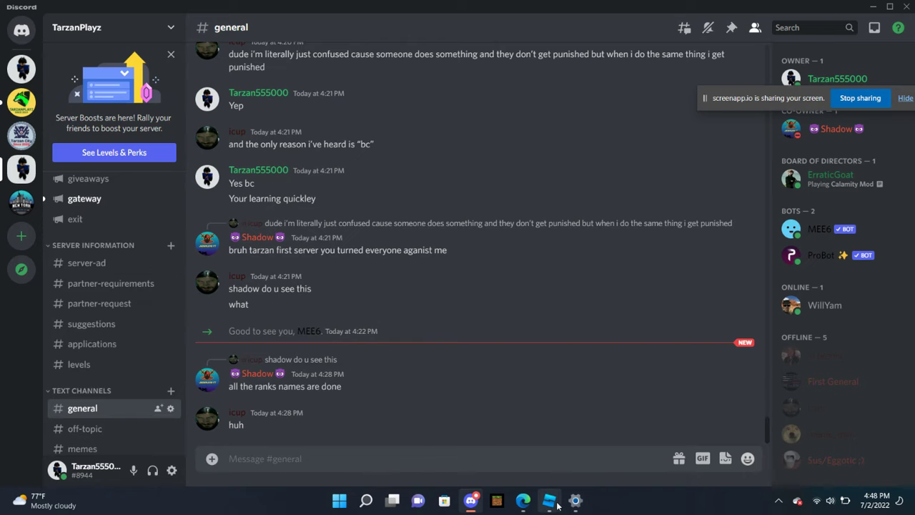
{"action": "mouse_move", "coordinate": [557, 505]}
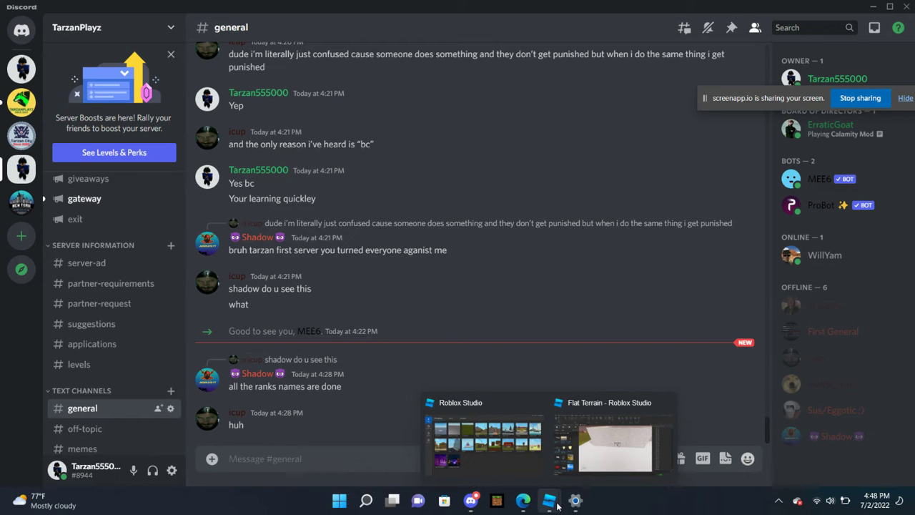
{"action": "left_click", "coordinate": [597, 455]}
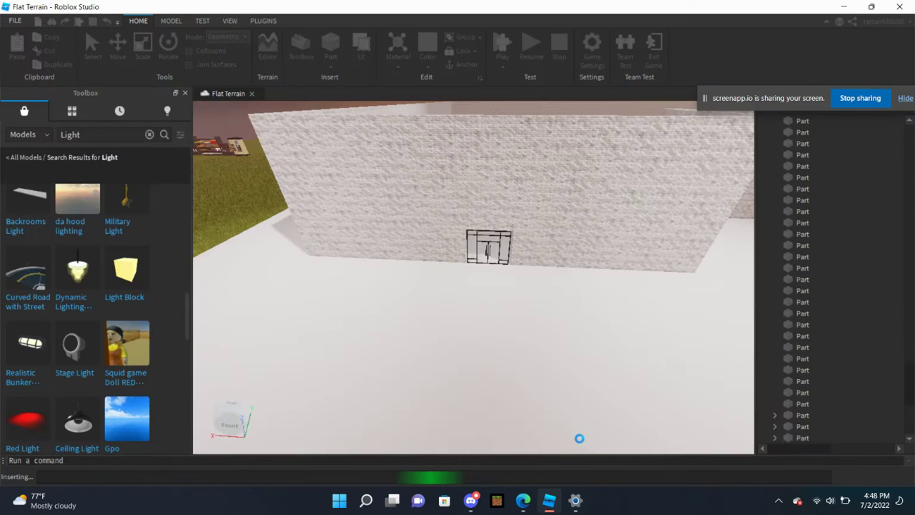
{"action": "mouse_move", "coordinate": [470, 500]}
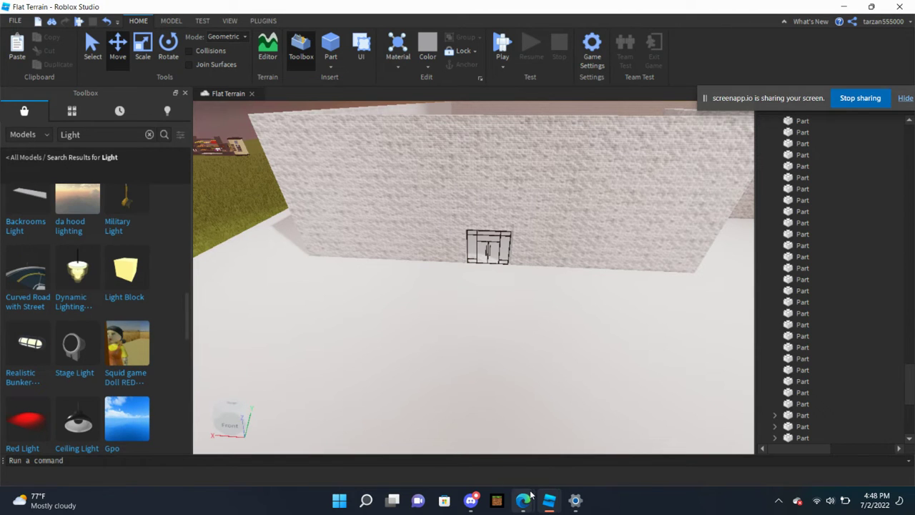
Step: Select the light part near the building's front entrance and delete it
{"action": "right_click_drag", "start_coordinate": [521, 353], "coordinate": [521, 353]}
{"action": "left_click", "coordinate": [527, 311]}
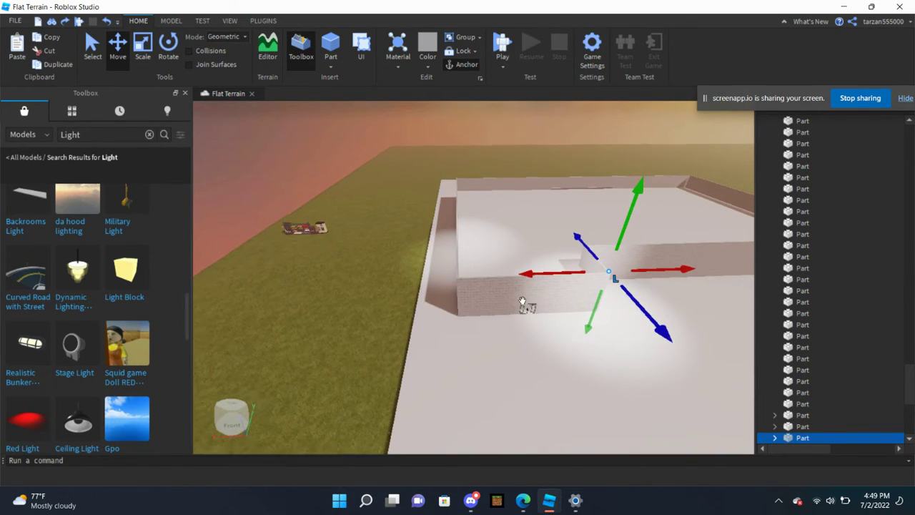
{"action": "scroll", "coordinate": [561, 298], "scroll_direction": "up", "scroll_amount": 3}
{"action": "key", "text": "Delete"}
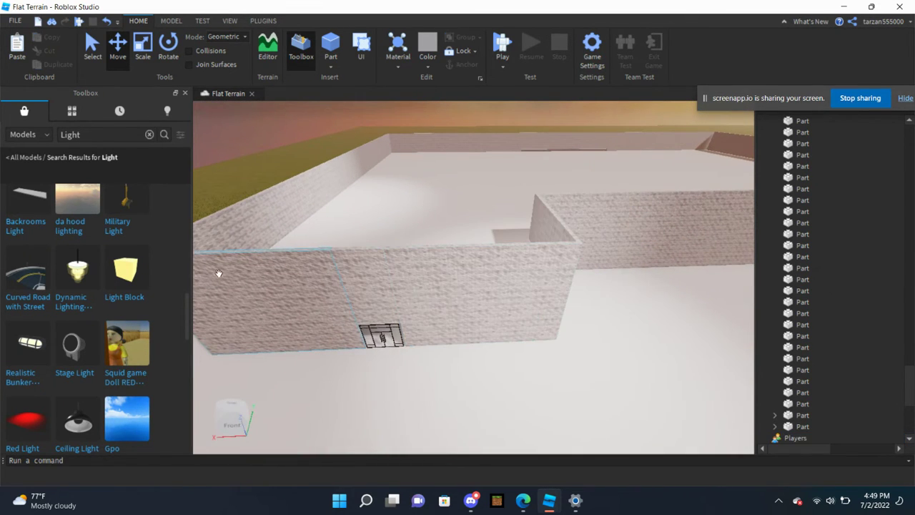
Step: Try the Light Block model on the ground outside the building, and delete it
{"action": "left_click_drag", "start_coordinate": [628, 343], "coordinate": [625, 371]}
{"action": "scroll", "coordinate": [577, 327], "scroll_direction": "up", "scroll_amount": 5}
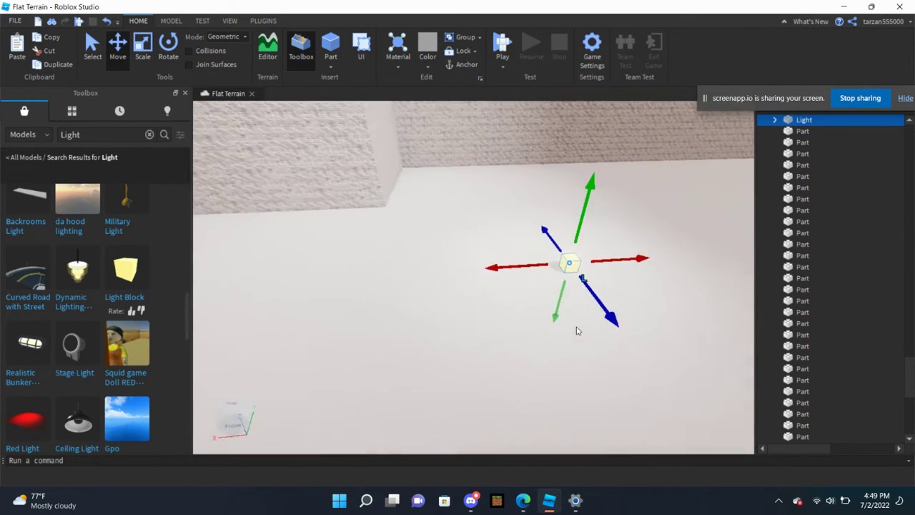
{"action": "scroll", "coordinate": [578, 330], "scroll_direction": "down", "scroll_amount": 3}
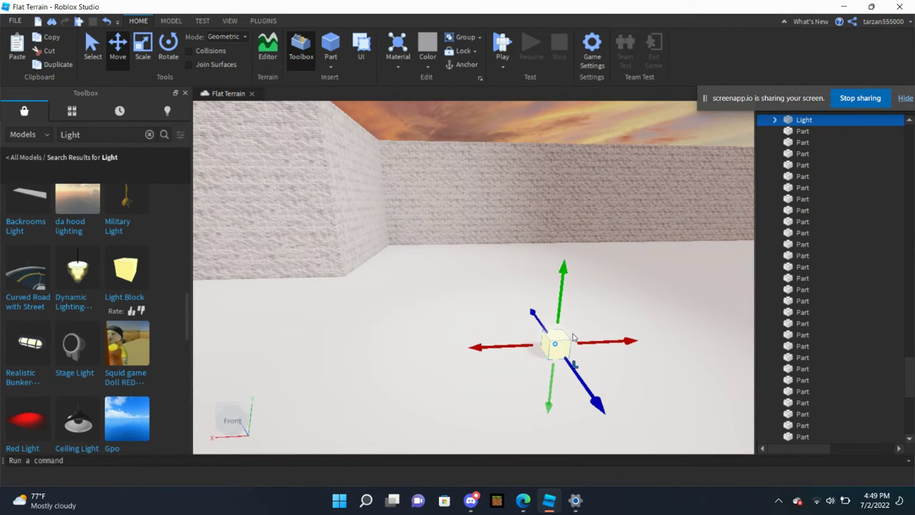
{"action": "key", "text": "Delete"}
Step: Search the models for "Bright light" and insert the very bright light panel on the ground before the entrance
{"action": "scroll", "coordinate": [576, 380], "scroll_direction": "down", "scroll_amount": 3}
{"action": "right_click_drag", "start_coordinate": [576, 379], "coordinate": [578, 381]}
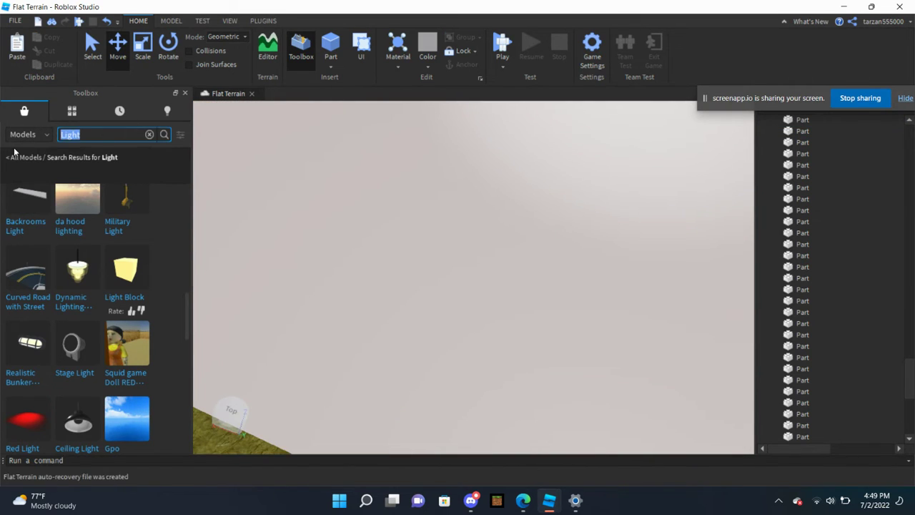
{"action": "type", "text": "Br"}
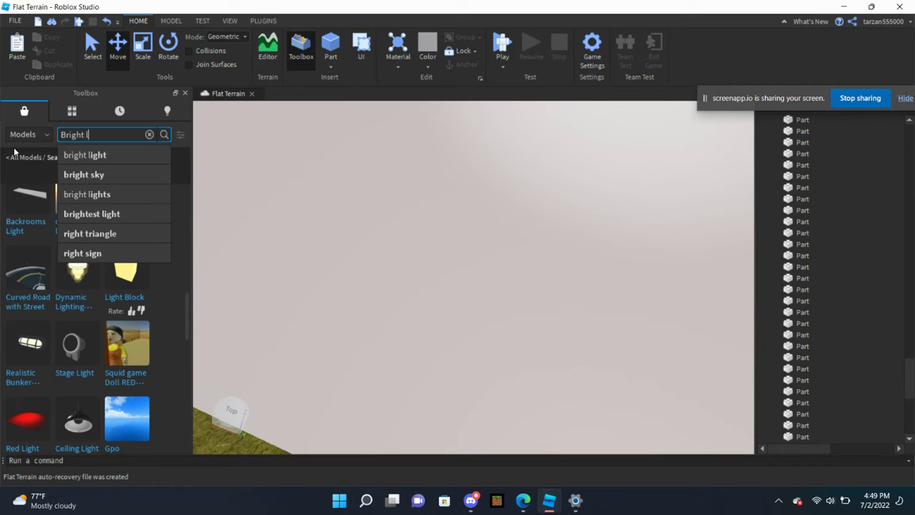
{"action": "type", "text": "ight light"}
{"action": "key", "text": "Return"}
{"action": "scroll", "coordinate": [329, 186], "scroll_direction": "down", "scroll_amount": 10}
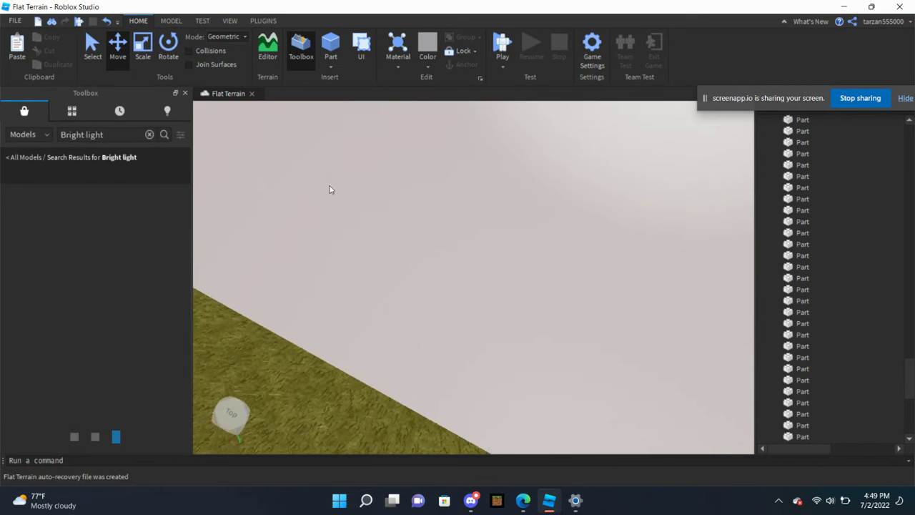
{"action": "right_click_drag", "start_coordinate": [330, 189], "coordinate": [330, 190]}
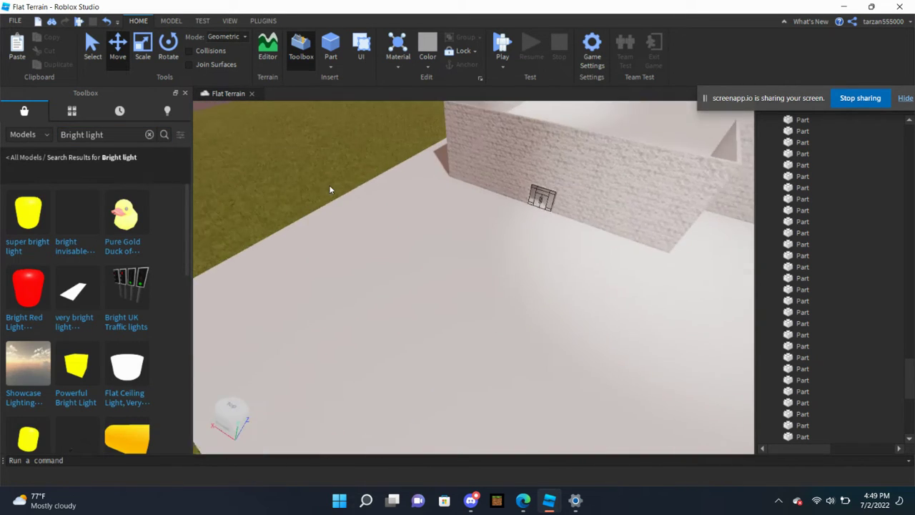
{"action": "left_click_drag", "start_coordinate": [78, 294], "coordinate": [386, 271]}
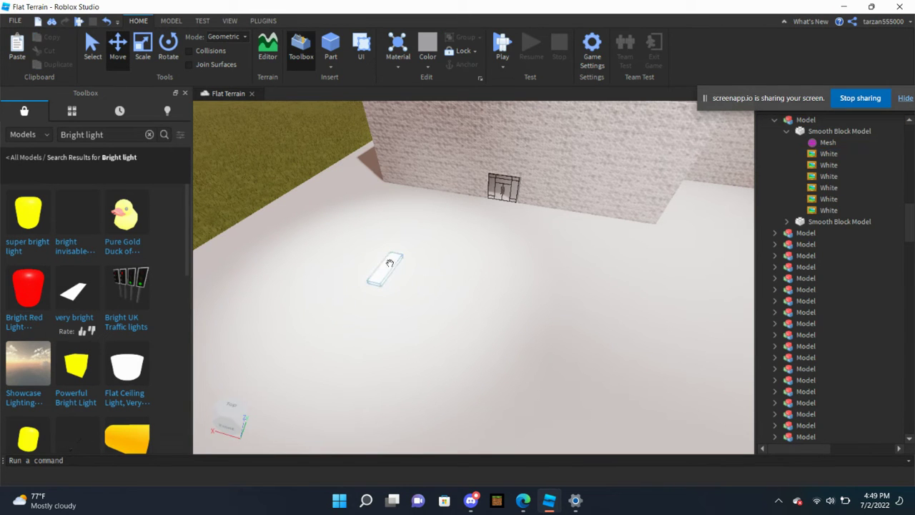
Step: Move the very bright light panel to the building's front wall and raise it to the wall's upper edge
{"action": "left_click_drag", "start_coordinate": [387, 263], "coordinate": [432, 267]}
{"action": "right_click_drag", "start_coordinate": [433, 267], "coordinate": [454, 179]}
{"action": "left_click", "coordinate": [454, 178]}
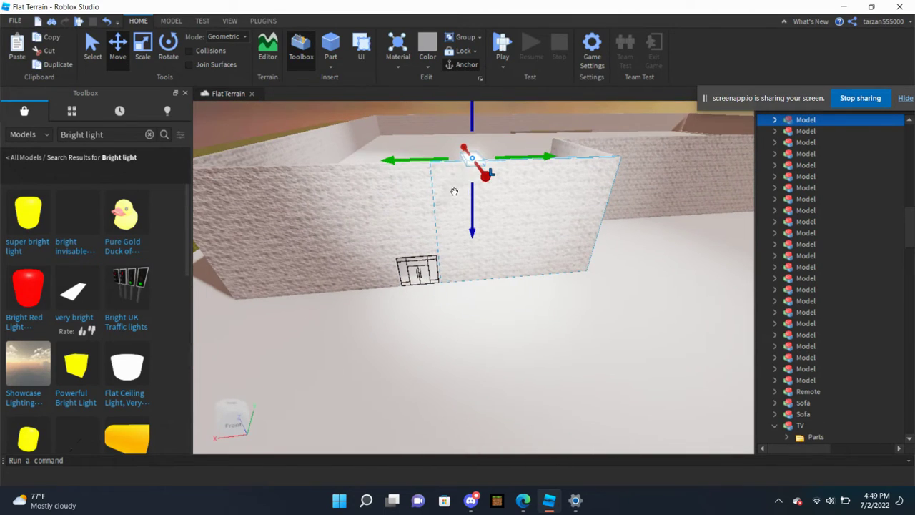
Step: Position the bright light panel inside the counter room, just below the ceiling in front of the registers
{"action": "scroll", "coordinate": [474, 157], "scroll_direction": "up", "scroll_amount": 10}
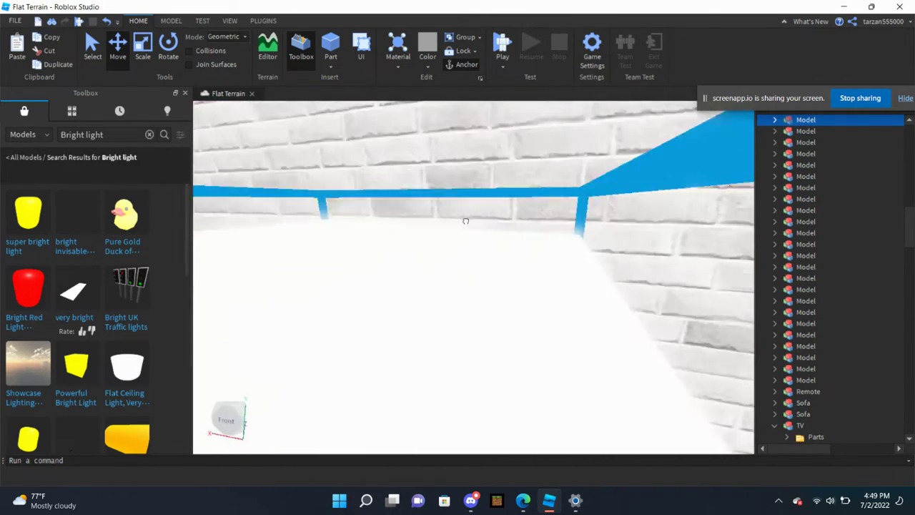
{"action": "scroll", "coordinate": [465, 221], "scroll_direction": "down", "scroll_amount": 10}
{"action": "scroll", "coordinate": [499, 249], "scroll_direction": "up", "scroll_amount": 10}
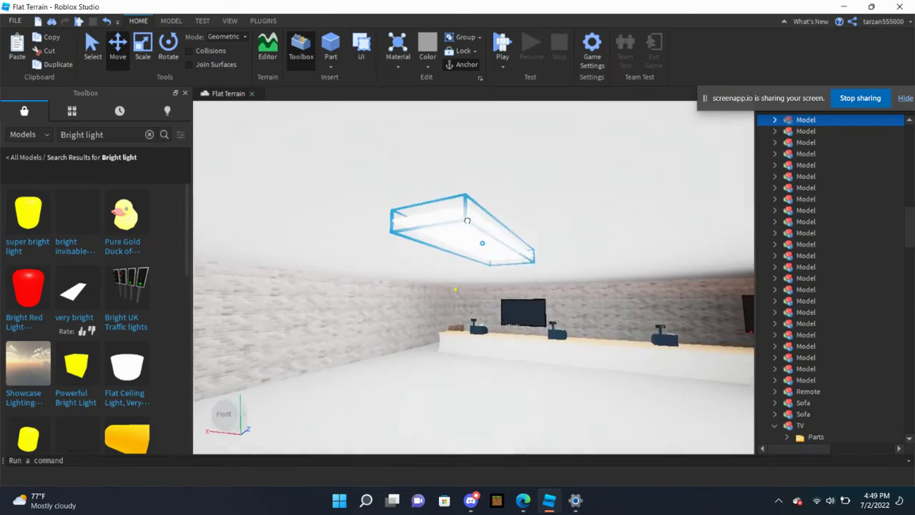
{"action": "scroll", "coordinate": [499, 250], "scroll_direction": "down", "scroll_amount": 5}
{"action": "scroll", "coordinate": [499, 248], "scroll_direction": "up", "scroll_amount": 8}
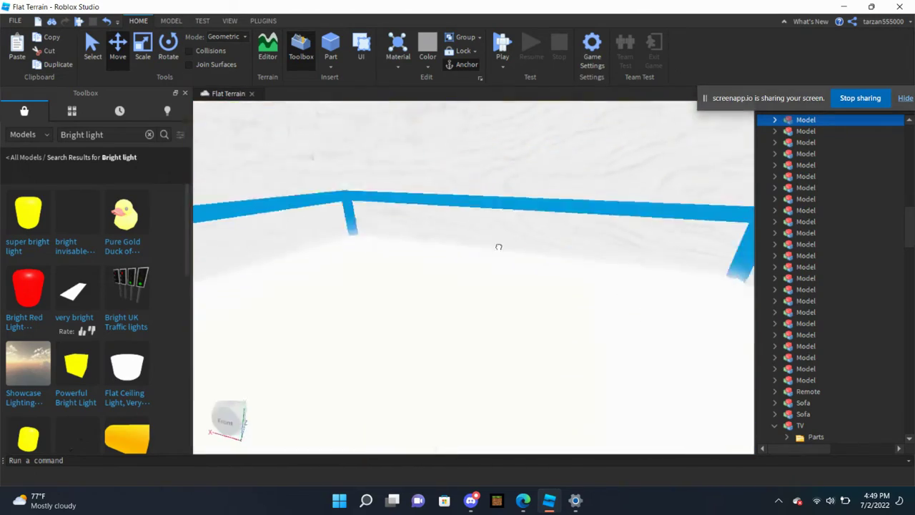
{"action": "scroll", "coordinate": [461, 208], "scroll_direction": "down", "scroll_amount": 5}
{"action": "scroll", "coordinate": [460, 206], "scroll_direction": "up", "scroll_amount": 5}
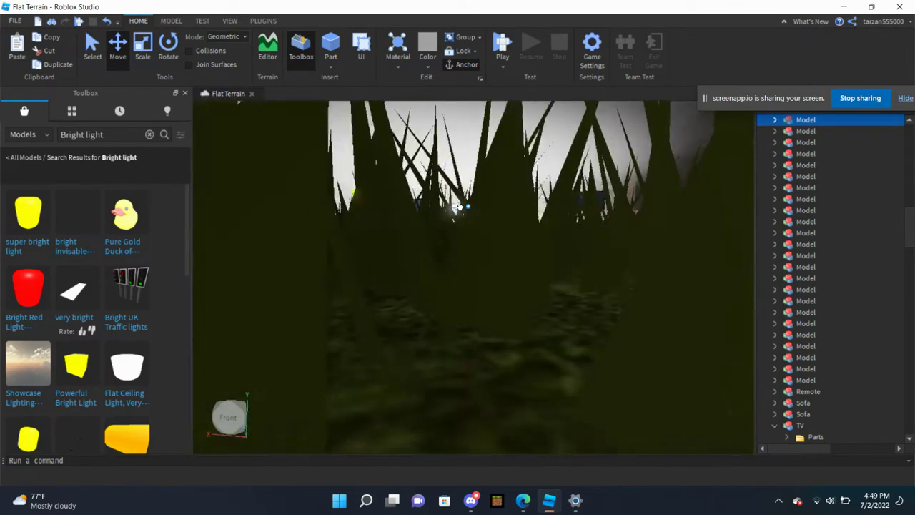
{"action": "scroll", "coordinate": [460, 202], "scroll_direction": "down", "scroll_amount": 5}
{"action": "scroll", "coordinate": [460, 207], "scroll_direction": "down", "scroll_amount": 6}
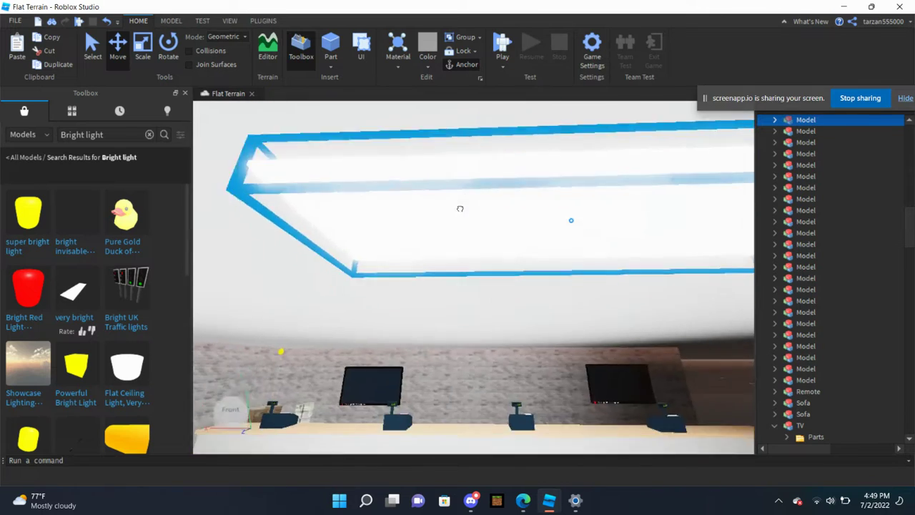
{"action": "scroll", "coordinate": [456, 198], "scroll_direction": "up", "scroll_amount": 3}
{"action": "scroll", "coordinate": [464, 222], "scroll_direction": "down", "scroll_amount": 5}
{"action": "scroll", "coordinate": [476, 299], "scroll_direction": "up", "scroll_amount": 2}
{"action": "scroll", "coordinate": [520, 291], "scroll_direction": "down", "scroll_amount": 3}
{"action": "scroll", "coordinate": [484, 241], "scroll_direction": "up", "scroll_amount": 5}
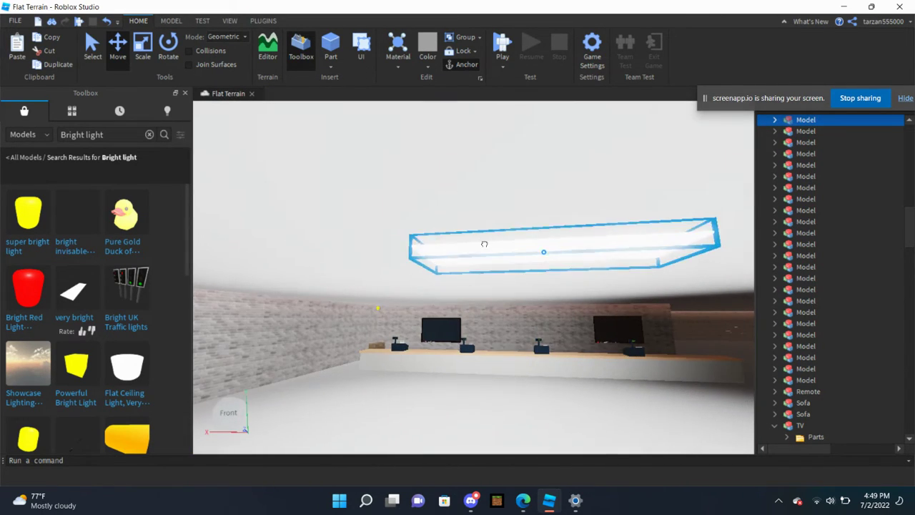
Step: Duplicate the bright light panel and space the copies along the ceiling beyond the register counter
{"action": "right_click_drag", "start_coordinate": [517, 292], "coordinate": [429, 259]}
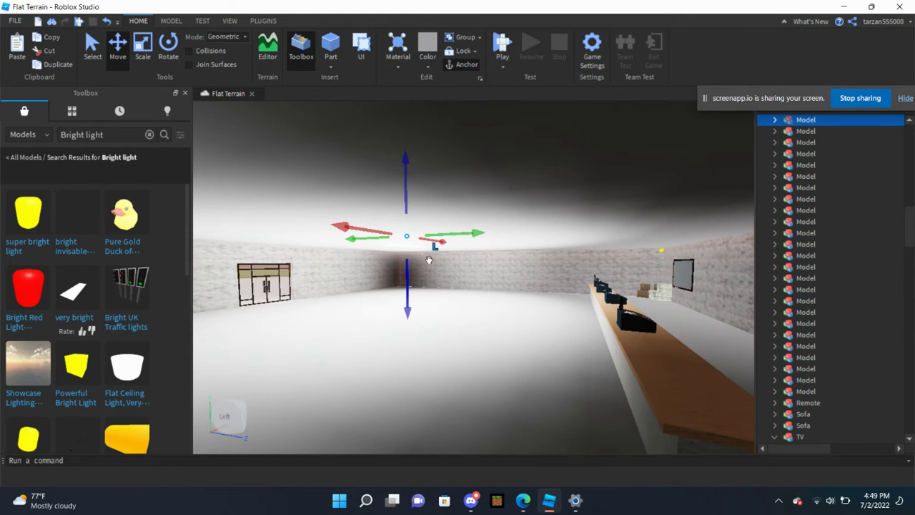
{"action": "left_click_drag", "start_coordinate": [381, 232], "coordinate": [249, 233]}
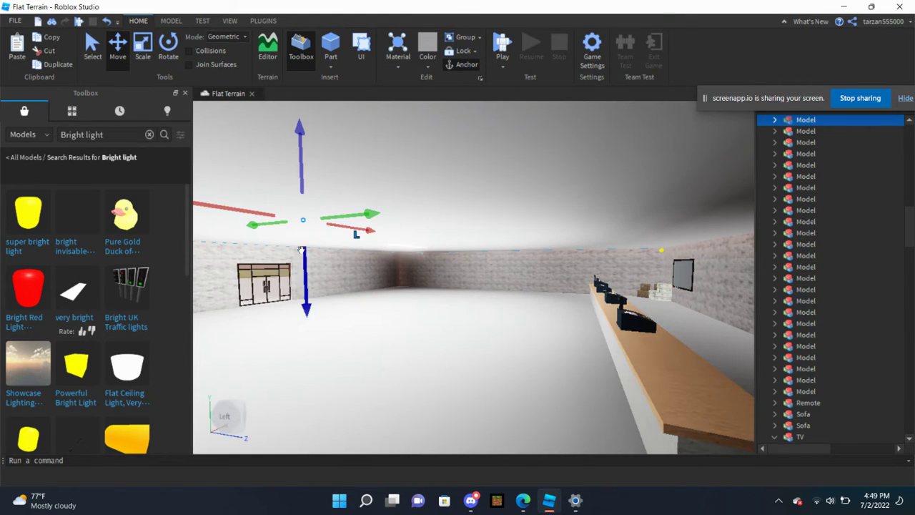
{"action": "right_click_drag", "start_coordinate": [293, 247], "coordinate": [413, 250]}
{"action": "left_click_drag", "start_coordinate": [413, 249], "coordinate": [444, 236]}
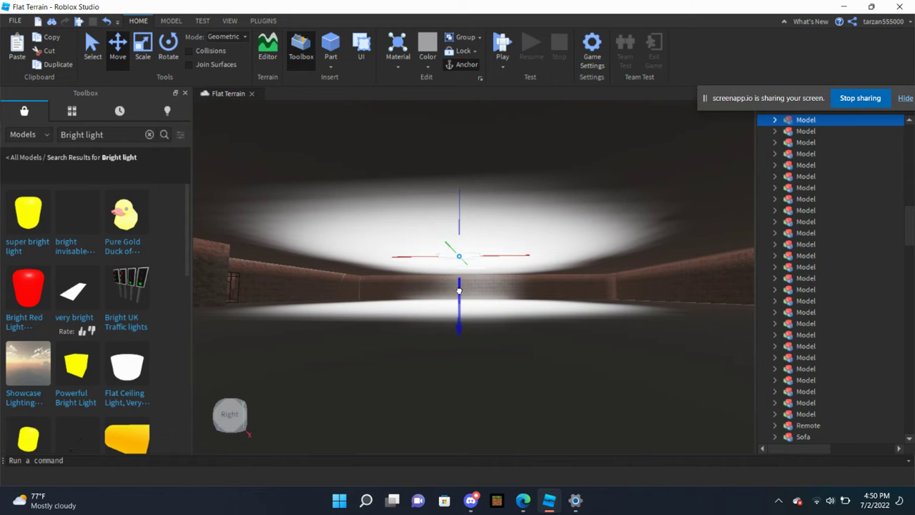
Step: Add further copies of the bright light panel across the dark part of the large hall's ceiling
{"action": "mouse_move", "coordinate": [443, 239]}
{"action": "left_mouse_down"}
{"action": "mouse_move", "coordinate": [412, 210]}
{"action": "mouse_move", "coordinate": [456, 227]}
{"action": "left_mouse_up"}
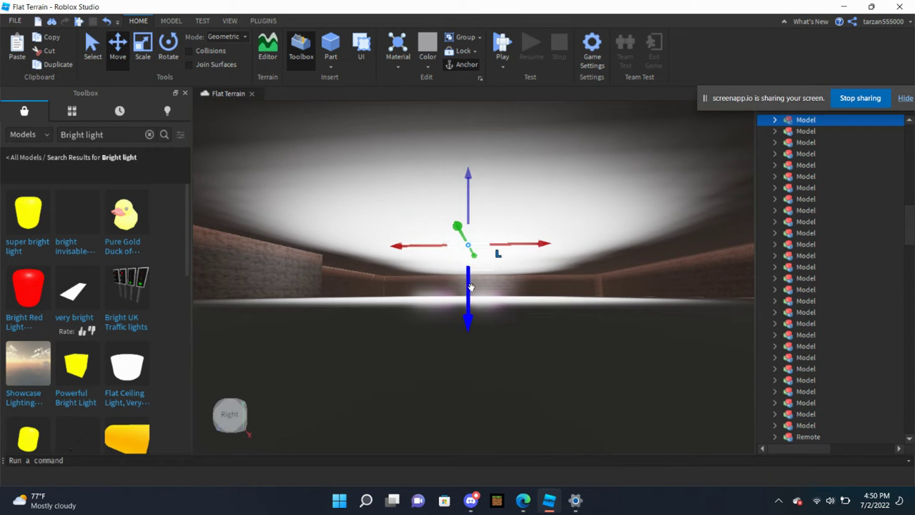
{"action": "right_click_drag", "start_coordinate": [455, 230], "coordinate": [492, 228]}
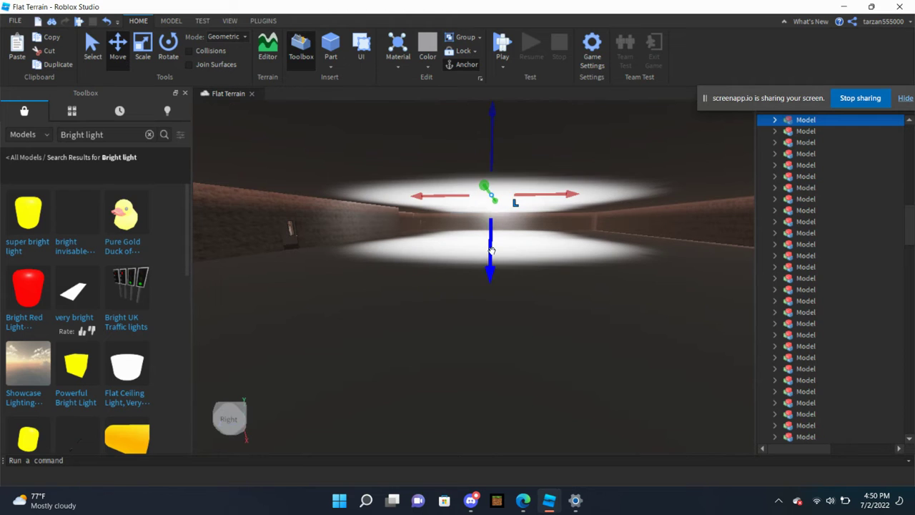
{"action": "left_click_drag", "start_coordinate": [484, 198], "coordinate": [427, 176]}
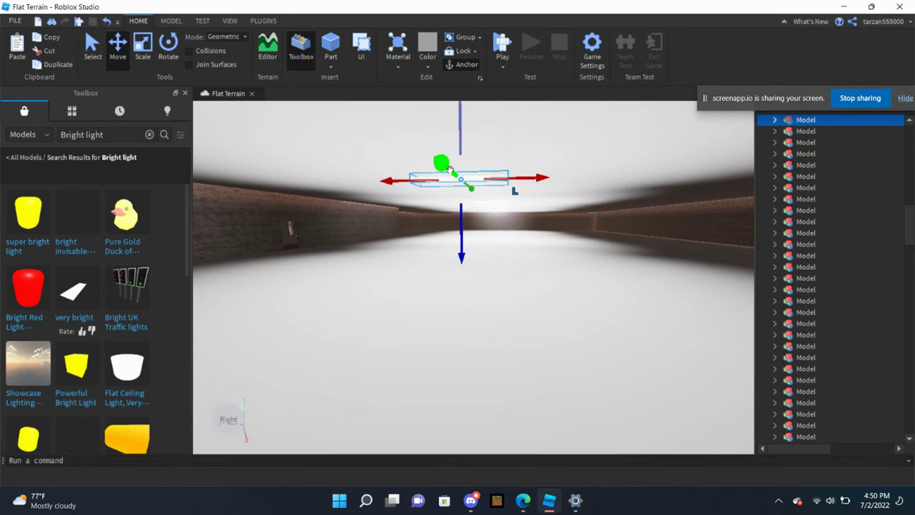
{"action": "right_click_drag", "start_coordinate": [461, 140], "coordinate": [502, 254]}
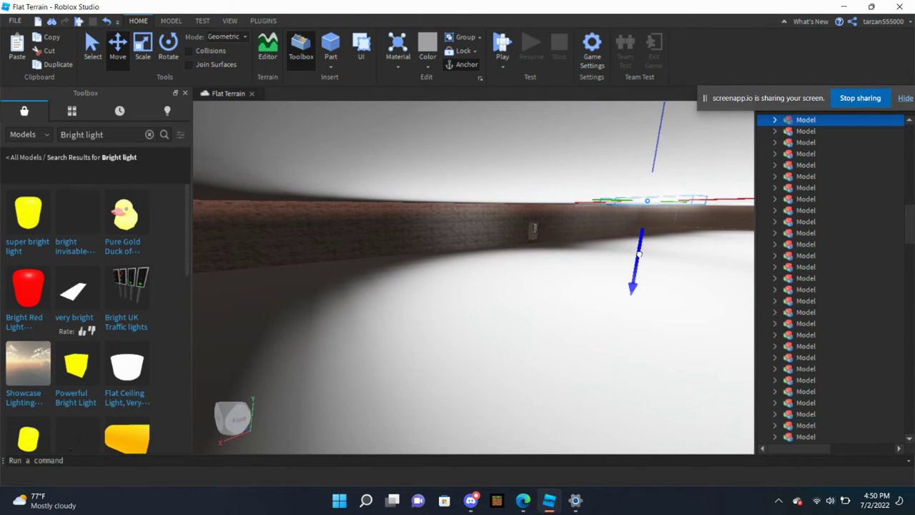
Step: Position further copies of the bright light panel along the large hall's ceiling, between the television wall and the far corner
{"action": "right_click_drag", "start_coordinate": [607, 205], "coordinate": [595, 333]}
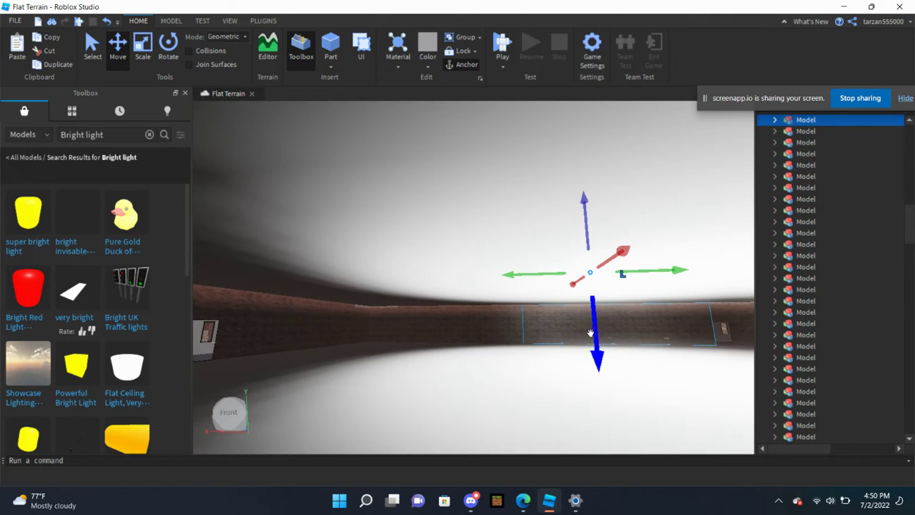
{"action": "scroll", "coordinate": [561, 283], "scroll_direction": "down", "scroll_amount": 5}
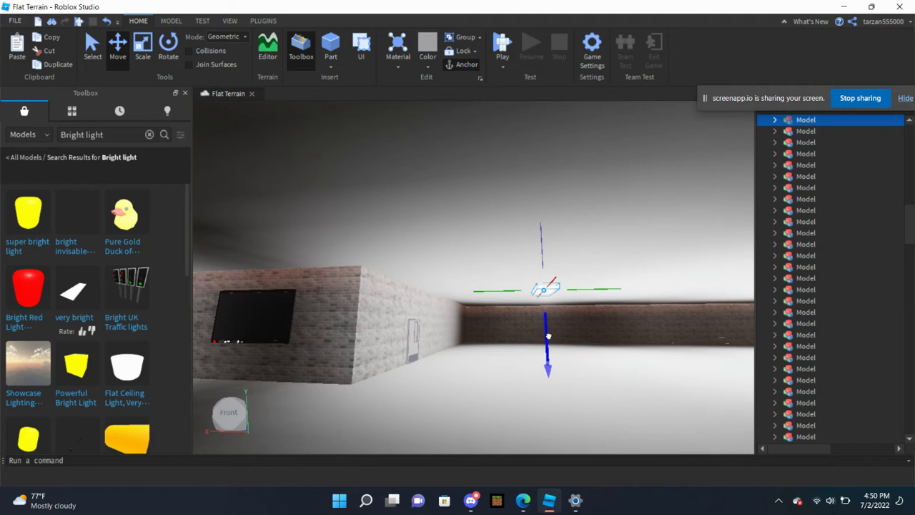
{"action": "middle_click_drag", "start_coordinate": [535, 321], "coordinate": [547, 295]}
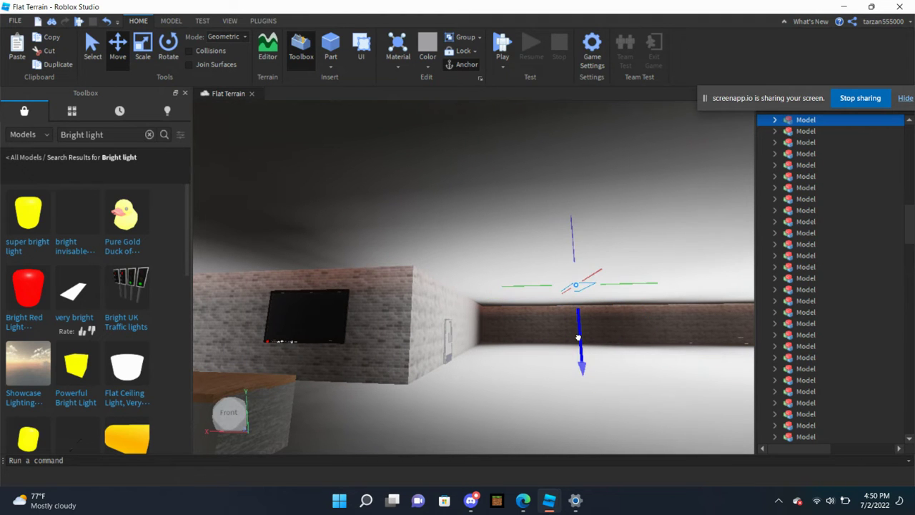
{"action": "right_click_drag", "start_coordinate": [561, 315], "coordinate": [625, 345]}
{"action": "key", "text": "f"}
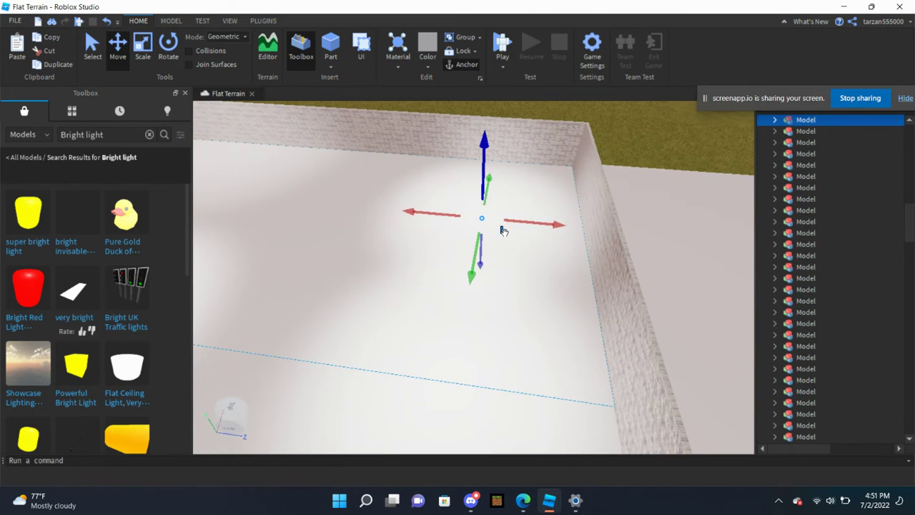
{"action": "scroll", "coordinate": [452, 211], "scroll_direction": "up", "scroll_amount": 5}
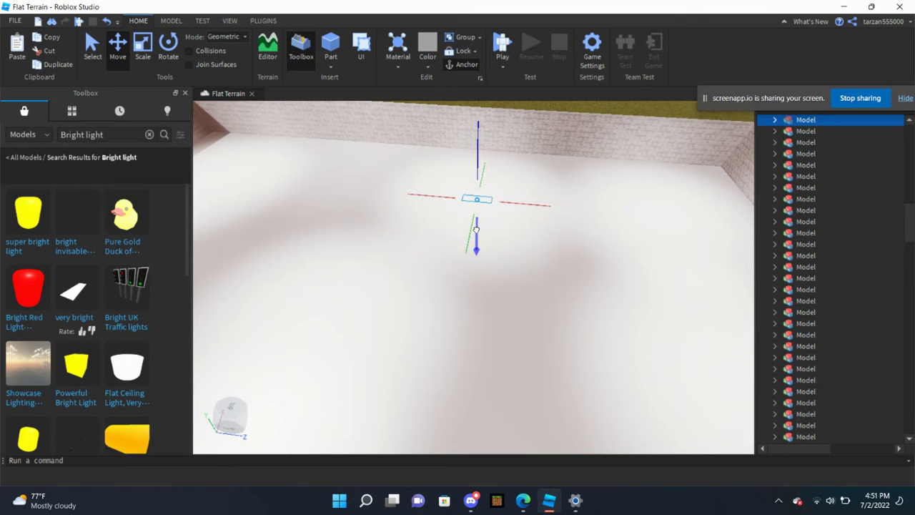
{"action": "scroll", "coordinate": [523, 159], "scroll_direction": "down", "scroll_amount": 6}
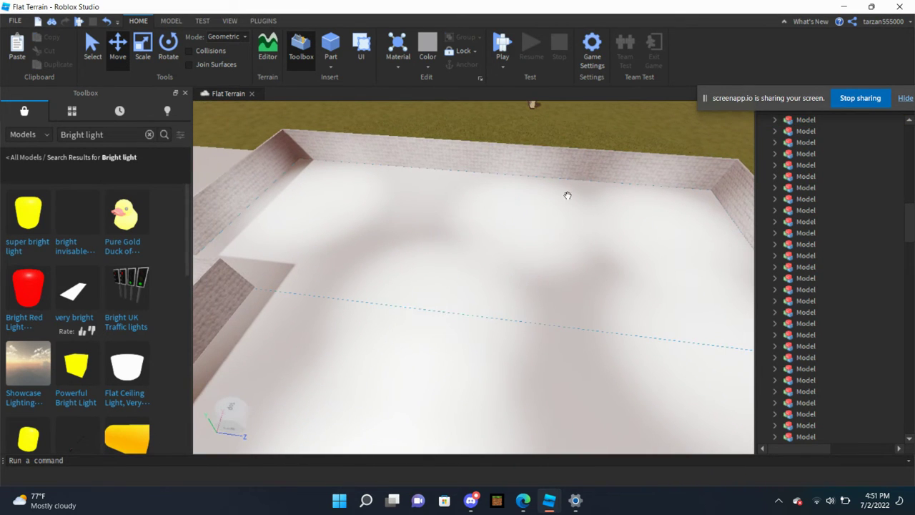
Step: Move a bright light panel across the ceiling and set it just below the ceiling near the register counter
{"action": "left_click", "coordinate": [468, 303]}
{"action": "scroll", "coordinate": [545, 206], "scroll_direction": "up", "scroll_amount": 3}
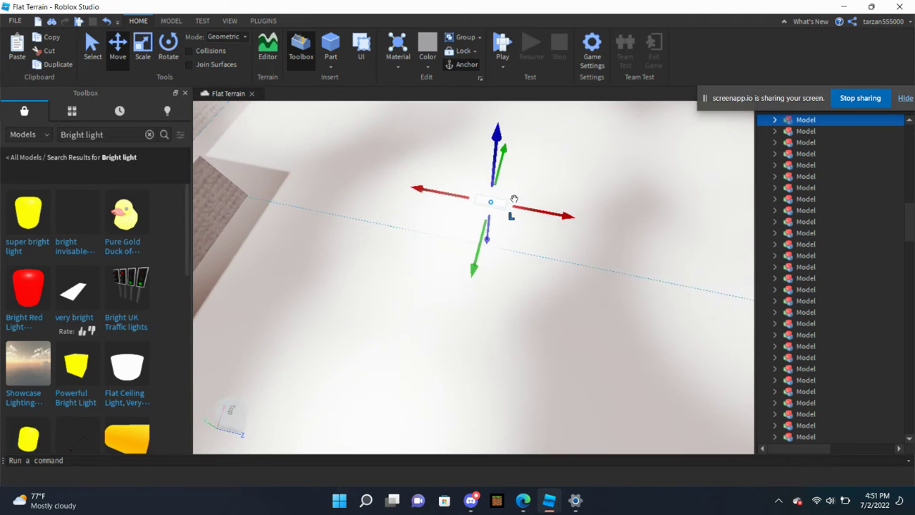
{"action": "left_click_drag", "start_coordinate": [499, 199], "coordinate": [558, 227]}
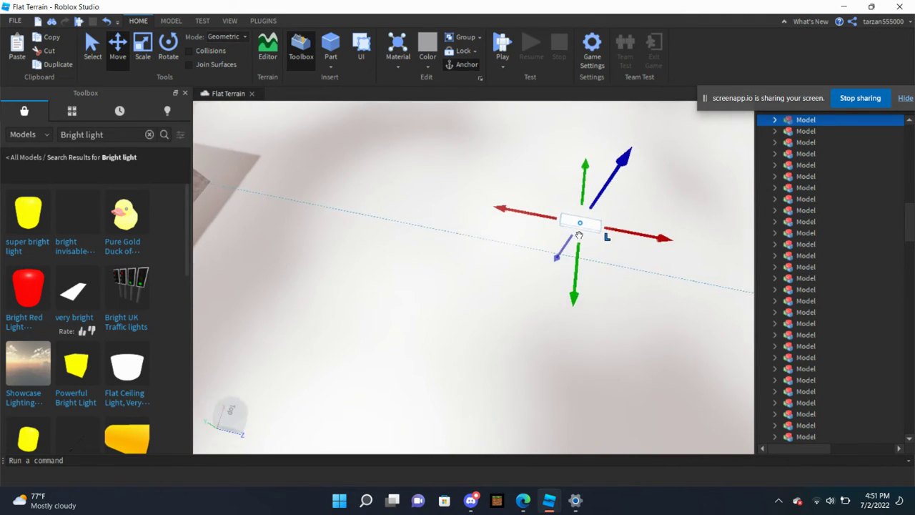
{"action": "scroll", "coordinate": [568, 227], "scroll_direction": "up", "scroll_amount": 5}
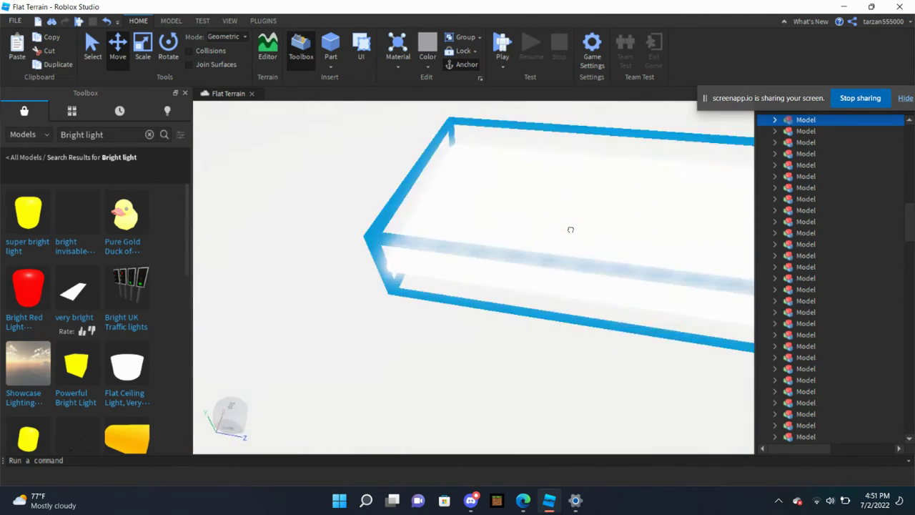
{"action": "scroll", "coordinate": [570, 229], "scroll_direction": "down", "scroll_amount": 3}
{"action": "scroll", "coordinate": [566, 228], "scroll_direction": "down", "scroll_amount": 3}
{"action": "scroll", "coordinate": [568, 229], "scroll_direction": "up", "scroll_amount": 4}
{"action": "scroll", "coordinate": [570, 231], "scroll_direction": "down", "scroll_amount": 5}
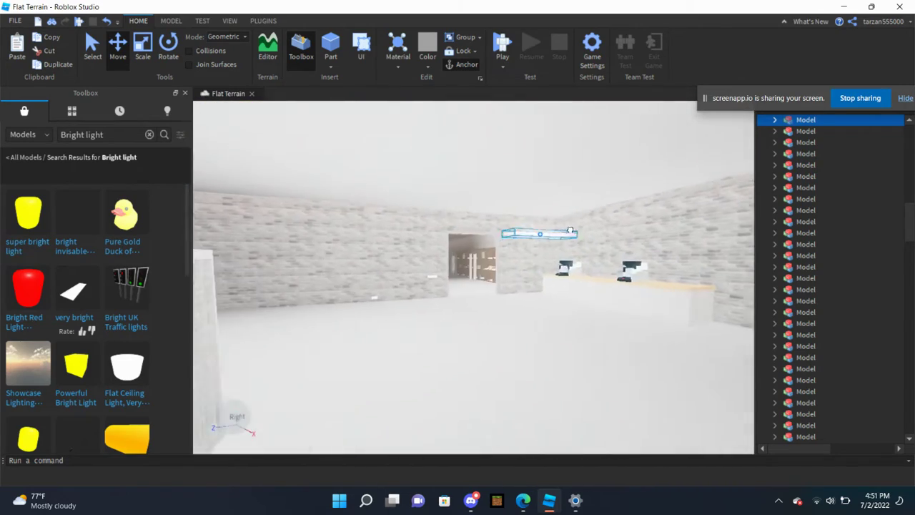
Step: Shift a bright light panel along the ceiling toward the dark area beside the brown brick wall
{"action": "scroll", "coordinate": [555, 221], "scroll_direction": "up", "scroll_amount": 2}
{"action": "scroll", "coordinate": [535, 208], "scroll_direction": "up", "scroll_amount": 3}
{"action": "right_click_drag", "start_coordinate": [592, 257], "coordinate": [592, 258]}
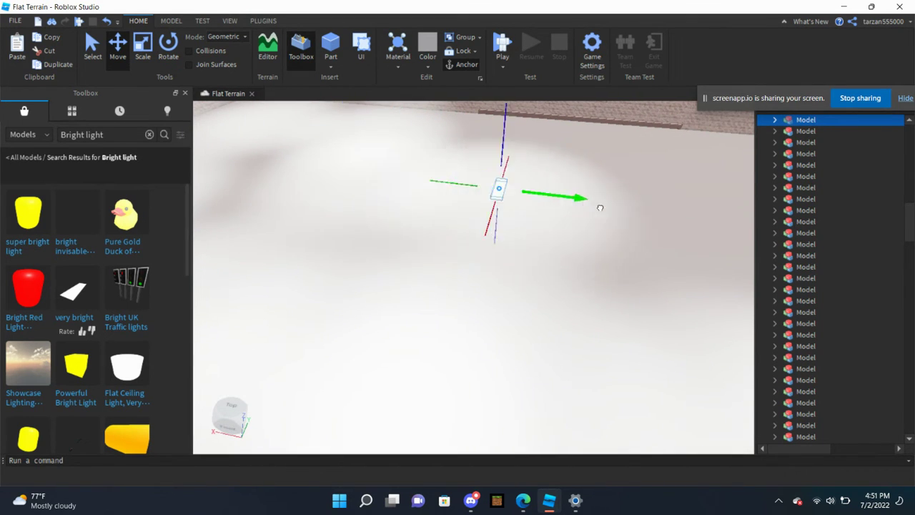
{"action": "left_click_drag", "start_coordinate": [600, 207], "coordinate": [655, 205]}
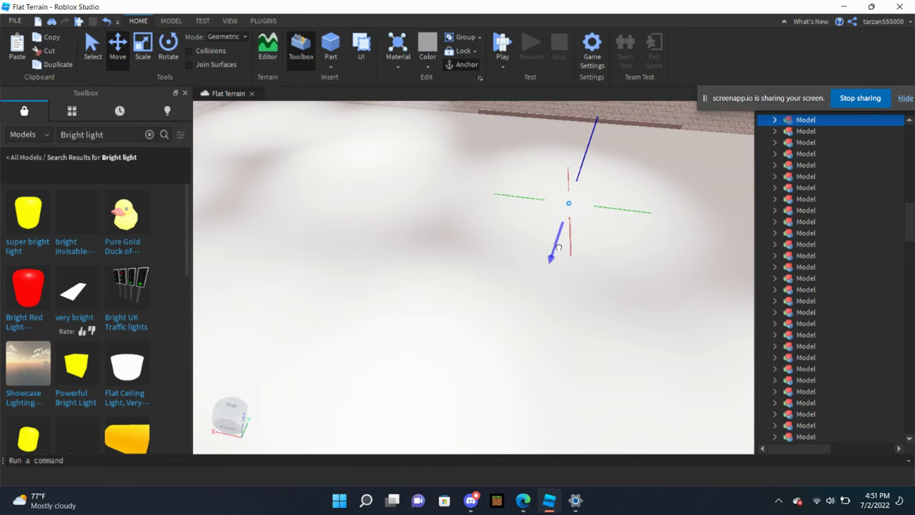
{"action": "key", "text": "d"}
{"action": "key", "text": "ctrl+v"}
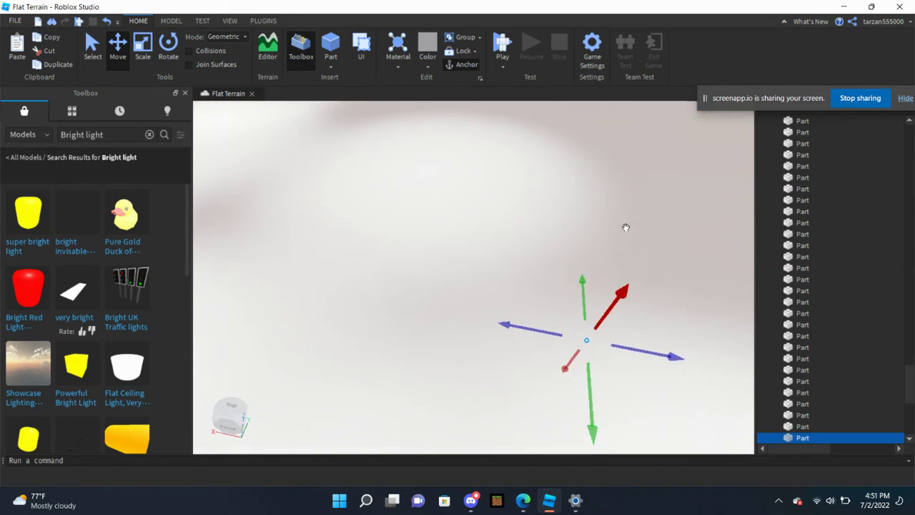
Step: Place a bright light panel over the unlit part of the garage ceiling
{"action": "right_click_drag", "start_coordinate": [626, 228], "coordinate": [479, 286]}
{"action": "left_click", "coordinate": [478, 293]}
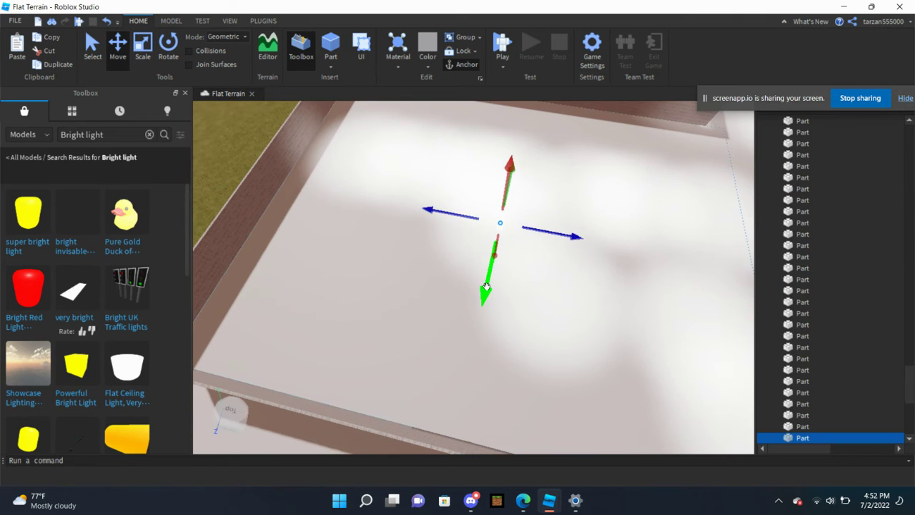
{"action": "scroll", "coordinate": [479, 318], "scroll_direction": "down", "scroll_amount": 3}
{"action": "scroll", "coordinate": [479, 317], "scroll_direction": "up", "scroll_amount": 2}
{"action": "scroll", "coordinate": [548, 297], "scroll_direction": "up", "scroll_amount": 2}
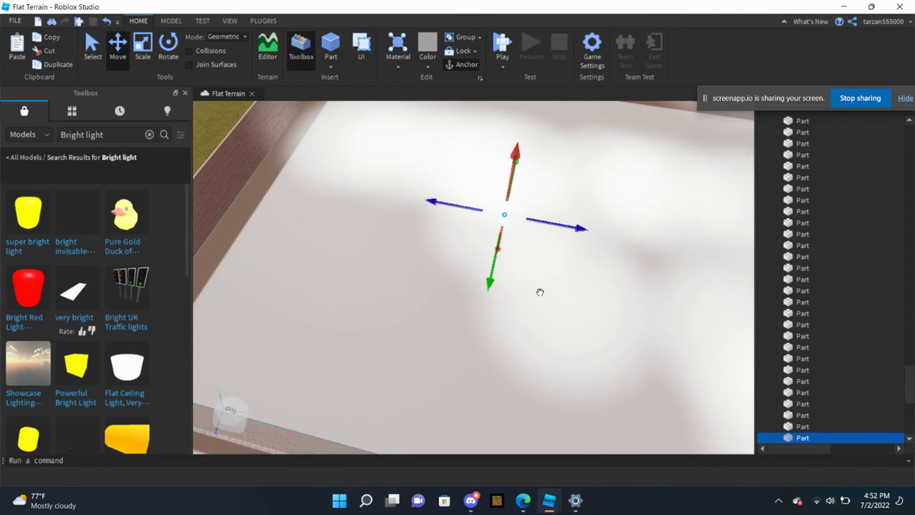
{"action": "left_click_drag", "start_coordinate": [549, 350], "coordinate": [515, 343]}
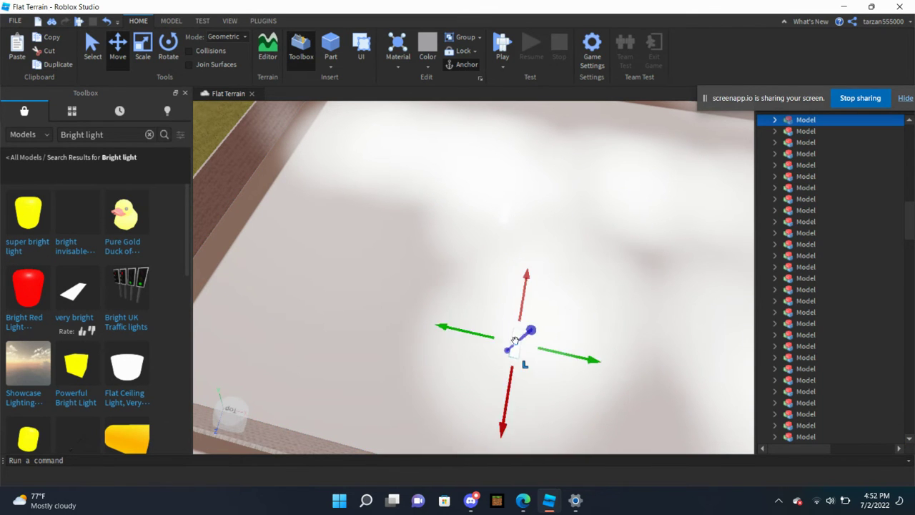
Step: Set the bright light panel just below the garage ceiling by the mail trucks and slide a copy along the row of garage doors
{"action": "scroll", "coordinate": [521, 327], "scroll_direction": "up", "scroll_amount": 4}
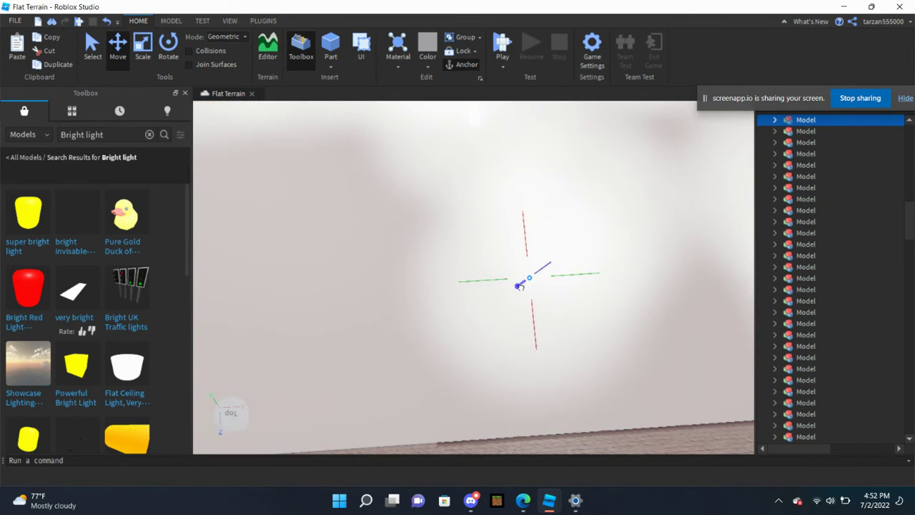
{"action": "scroll", "coordinate": [547, 306], "scroll_direction": "down", "scroll_amount": 3}
{"action": "right_click_drag", "start_coordinate": [548, 307], "coordinate": [638, 254]}
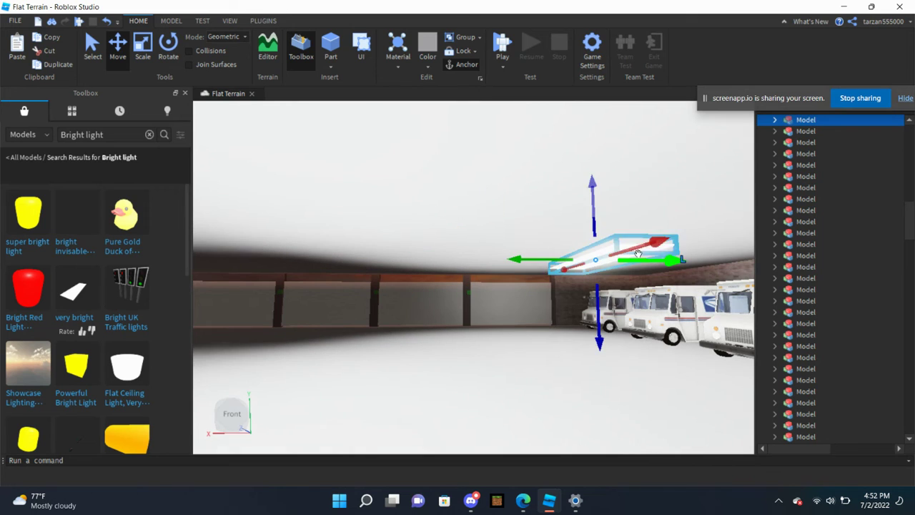
{"action": "right_click_drag", "start_coordinate": [597, 311], "coordinate": [533, 348]}
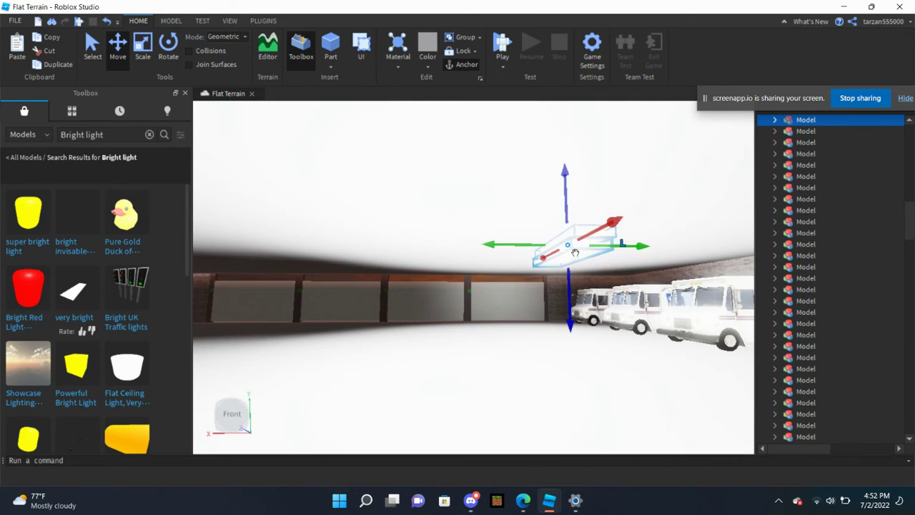
{"action": "left_click_drag", "start_coordinate": [509, 244], "coordinate": [381, 248]}
{"action": "left_click_drag", "start_coordinate": [562, 224], "coordinate": [557, 216]}
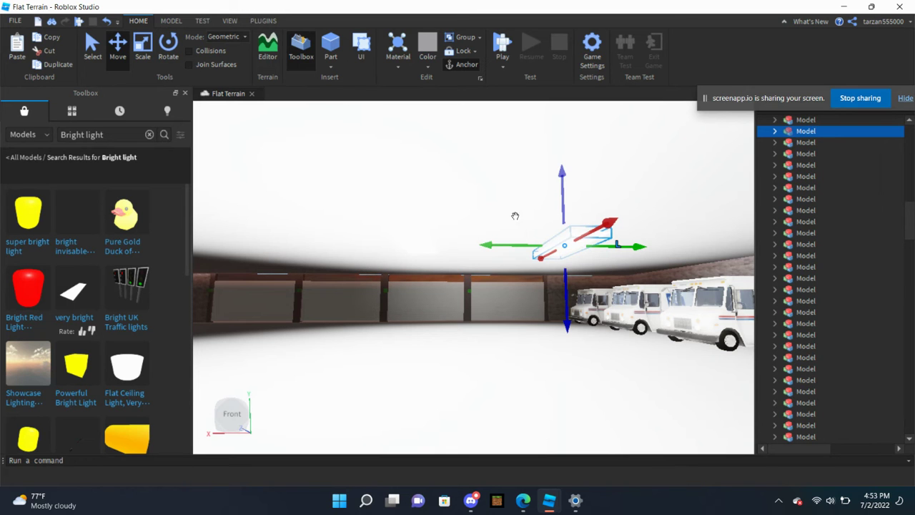
Step: Raise the recessed ceiling part above the garage side to the upper edge of the surrounding walls
{"action": "right_click_drag", "start_coordinate": [515, 215], "coordinate": [567, 268]}
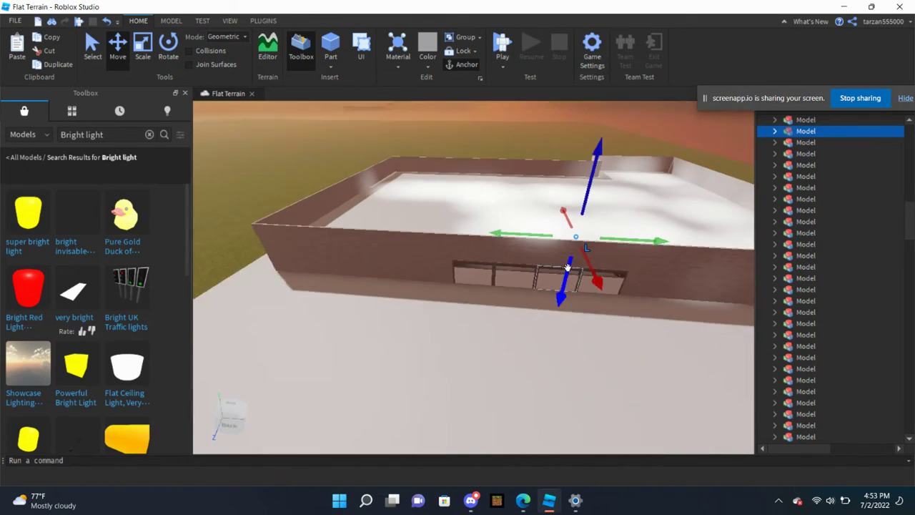
{"action": "left_click", "coordinate": [514, 147]}
{"action": "scroll", "coordinate": [514, 148], "scroll_direction": "up", "scroll_amount": 5}
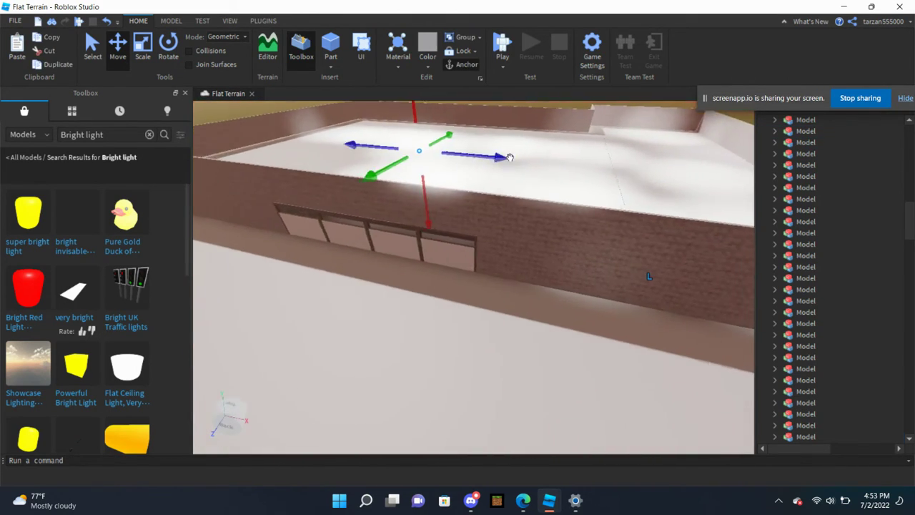
{"action": "key", "text": "f"}
{"action": "scroll", "coordinate": [544, 271], "scroll_direction": "up", "scroll_amount": 5}
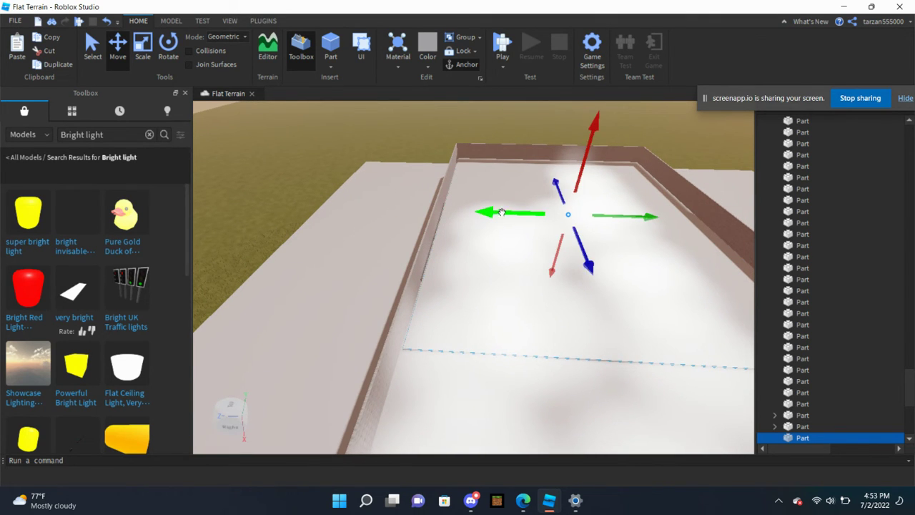
{"action": "right_click_drag", "start_coordinate": [499, 213], "coordinate": [522, 216]}
{"action": "left_click_drag", "start_coordinate": [351, 208], "coordinate": [351, 208]}
{"action": "scroll", "coordinate": [351, 208], "scroll_direction": "down", "scroll_amount": 3}
{"action": "left_click_drag", "start_coordinate": [398, 113], "coordinate": [375, 92]}
Step: Lift the neighbouring ceiling part to the top of the walls and select the lower strip beside it
{"action": "right_click_drag", "start_coordinate": [375, 91], "coordinate": [466, 236]}
{"action": "left_click_drag", "start_coordinate": [473, 295], "coordinate": [496, 317]}
{"action": "right_click_drag", "start_coordinate": [496, 316], "coordinate": [601, 350]}
{"action": "scroll", "coordinate": [600, 349], "scroll_direction": "up", "scroll_amount": 5}
{"action": "scroll", "coordinate": [603, 348], "scroll_direction": "down", "scroll_amount": 5}
{"action": "left_click", "coordinate": [570, 378]}
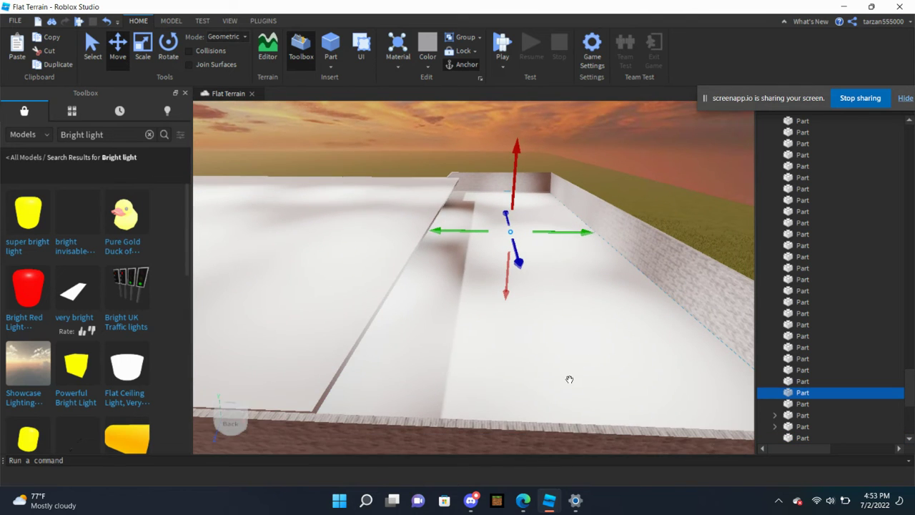
Step: Raise the remaining recessed ceiling parts level with the top of the brick walls
{"action": "left_click", "coordinate": [521, 207]}
{"action": "scroll", "coordinate": [551, 284], "scroll_direction": "up", "scroll_amount": 5}
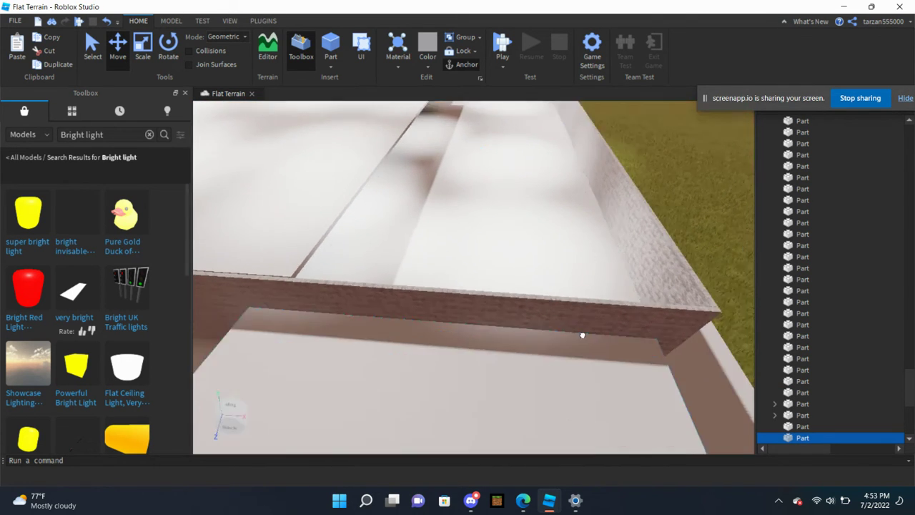
{"action": "right_click_drag", "start_coordinate": [583, 335], "coordinate": [585, 306]}
{"action": "left_click_drag", "start_coordinate": [579, 186], "coordinate": [577, 157]}
{"action": "right_click_drag", "start_coordinate": [572, 172], "coordinate": [524, 191]}
Step: Search the toolbox models for "MAIL SIGN" with the building's front entrance in view
{"action": "key", "text": "s"}
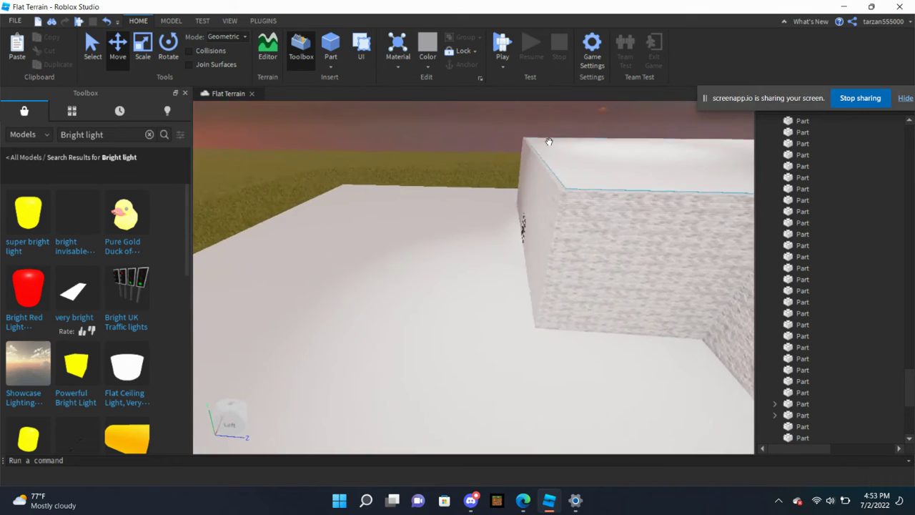
{"action": "left_click", "coordinate": [549, 141]}
{"action": "key", "text": "s"}
{"action": "right_click_drag", "start_coordinate": [549, 141], "coordinate": [548, 142]}
{"action": "key", "text": "w"}
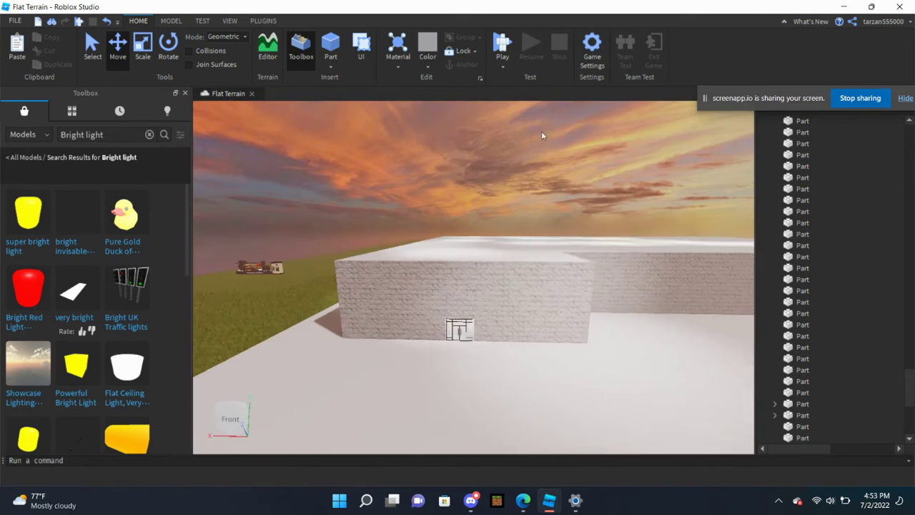
{"action": "left_click_drag", "start_coordinate": [106, 135], "coordinate": [2, 171]}
{"action": "type", "text": "MAIL"}
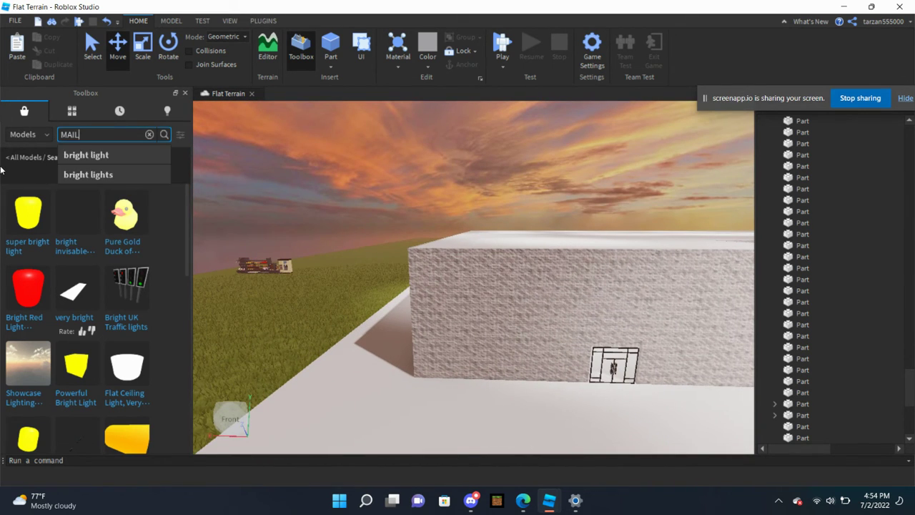
{"action": "type", "text": " SIGN"}
{"action": "key", "text": "Return"}
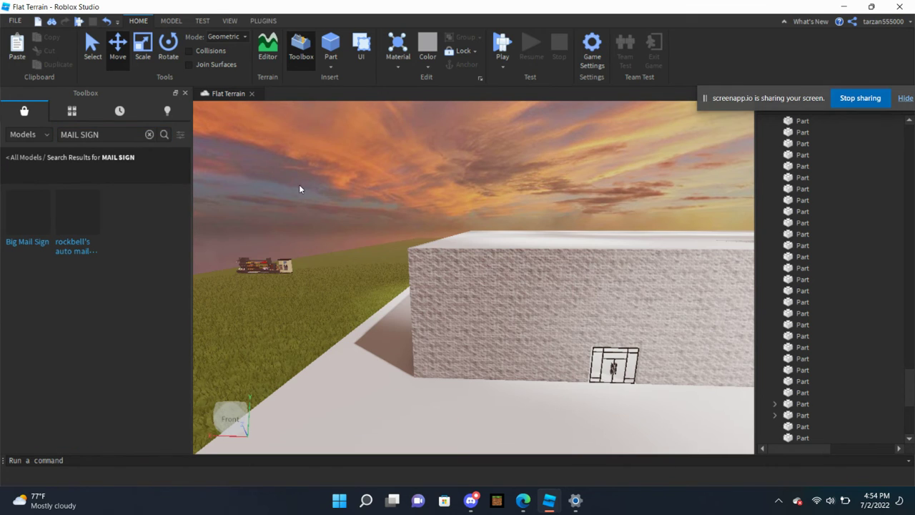
Step: Repeat the toolbox model search with the term "Mail sign"
{"action": "key", "text": "d"}
{"action": "key", "text": "a"}
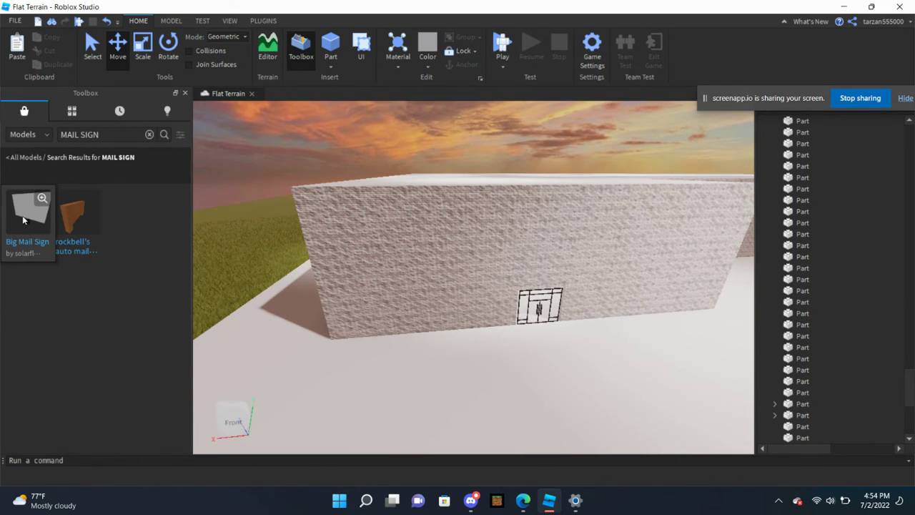
{"action": "left_click_drag", "start_coordinate": [100, 135], "coordinate": [1, 120]}
{"action": "type", "text": "k"}
{"action": "key", "text": "BackSpace"}
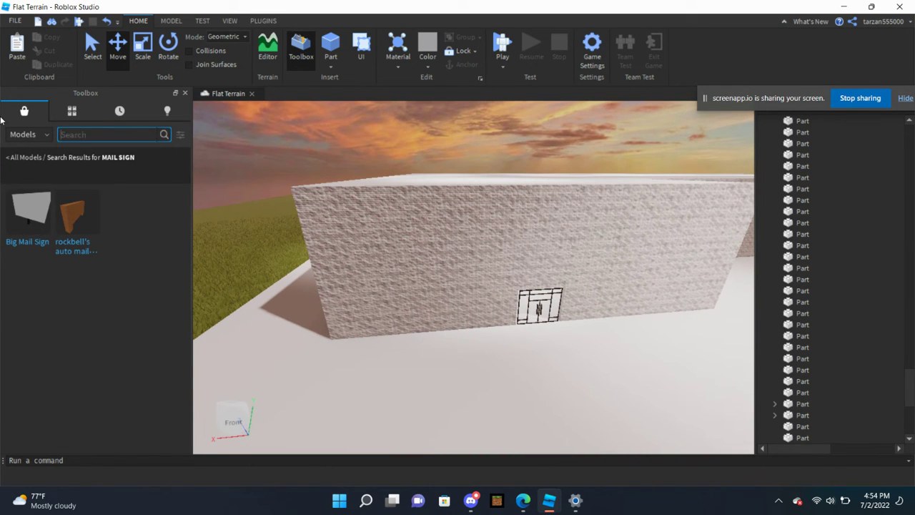
{"action": "type", "text": "Mail sign"}
{"action": "key", "text": "Return"}
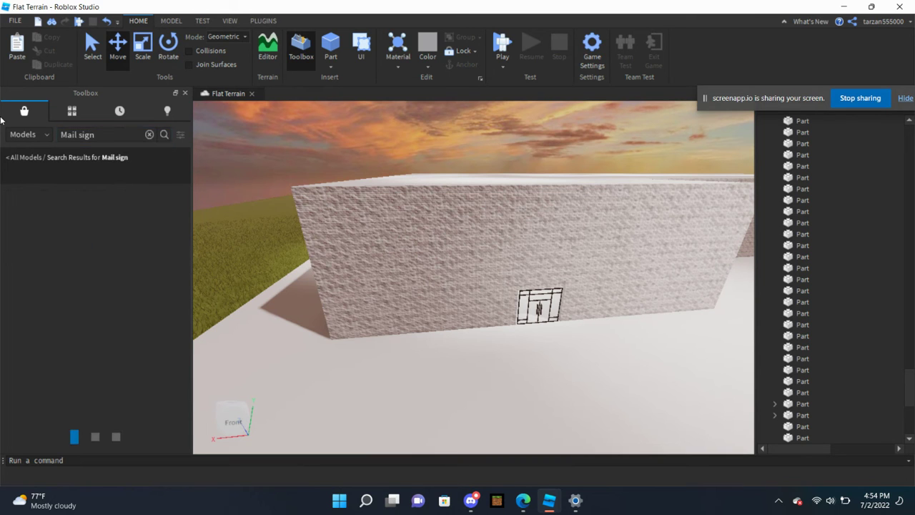
Step: Search the toolbox models for "Mail Ad"
{"action": "type", "text": "Mail "}
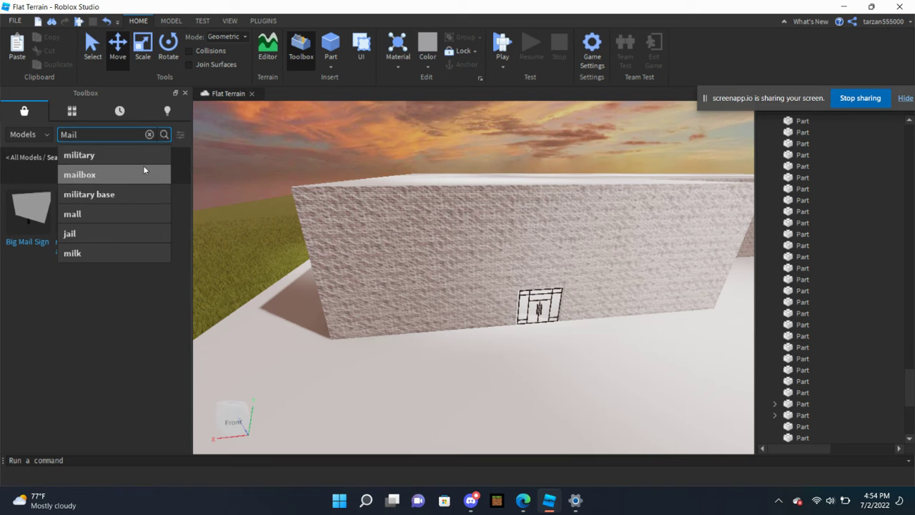
{"action": "type", "text": "Ad"}
{"action": "key", "text": "Return"}
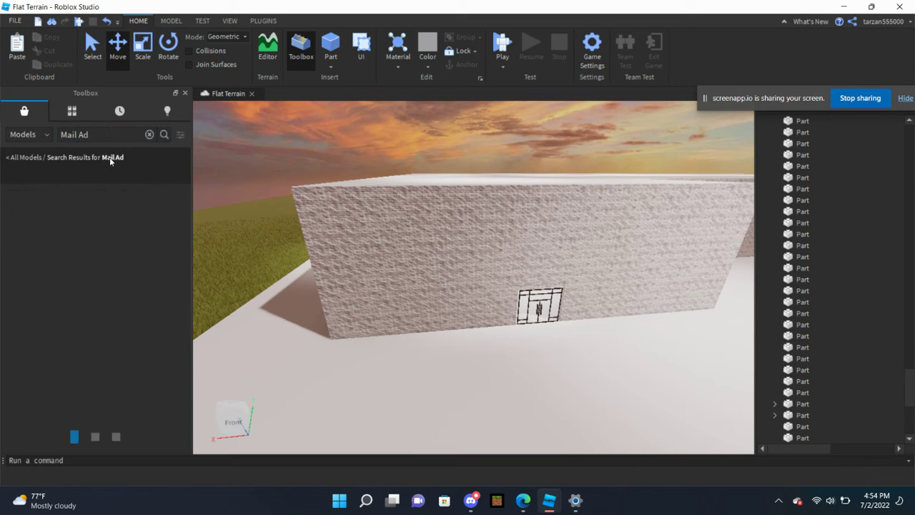
Step: Search the toolbox models for "mail sign"
{"action": "left_click_drag", "start_coordinate": [106, 136], "coordinate": [1, 207]}
{"action": "type", "text": "maid"}
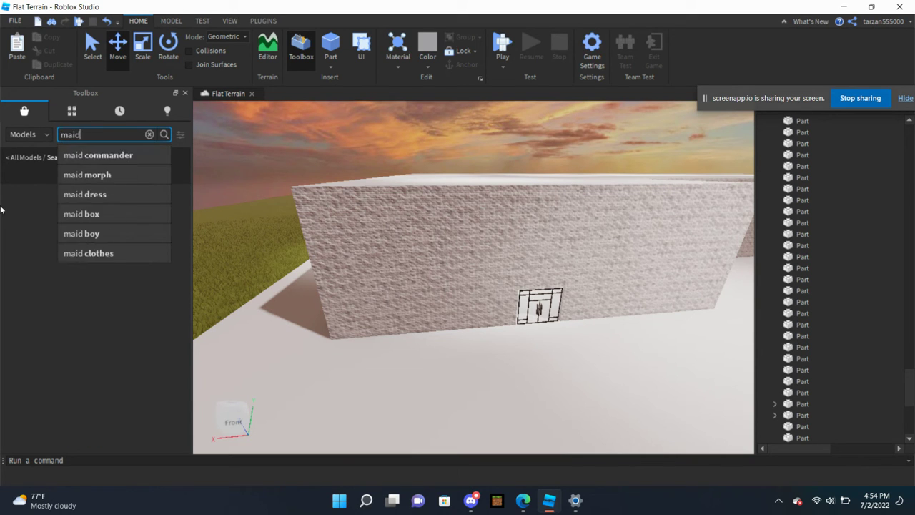
{"action": "key", "text": "BackSpace"}
{"action": "type", "text": "l s"}
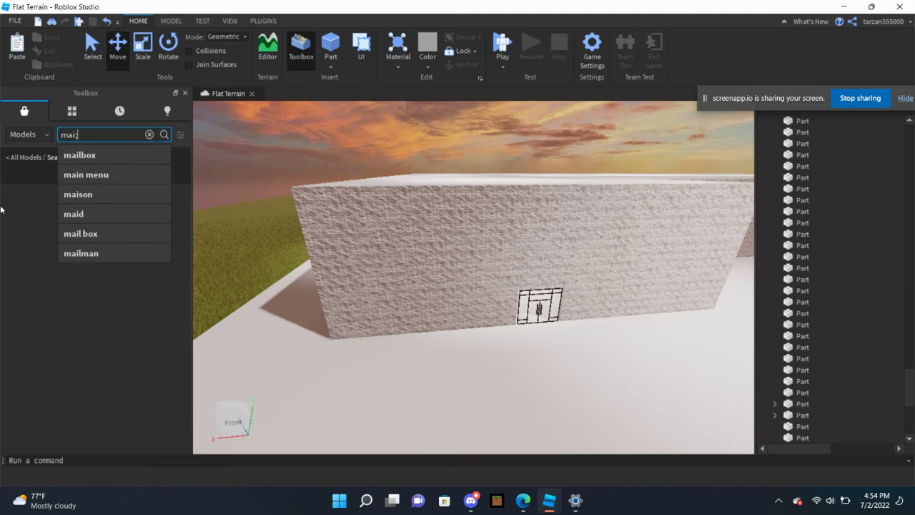
{"action": "type", "text": "ign"}
{"action": "key", "text": "Return"}
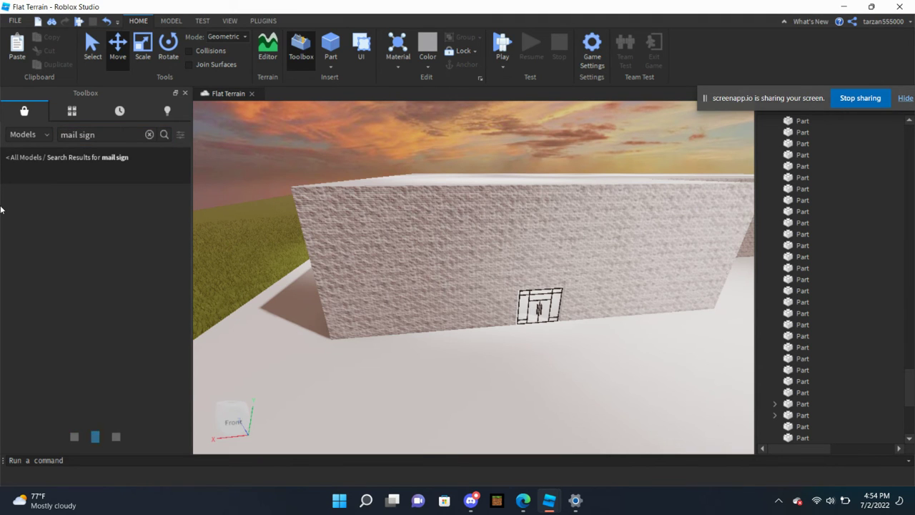
Step: Try the Big Mail Sign model on the map outside the building and delete it
{"action": "left_click_drag", "start_coordinate": [15, 224], "coordinate": [454, 372]}
{"action": "key", "text": "f"}
{"action": "left_click_drag", "start_coordinate": [481, 306], "coordinate": [343, 401]}
{"action": "key", "text": "Delete"}
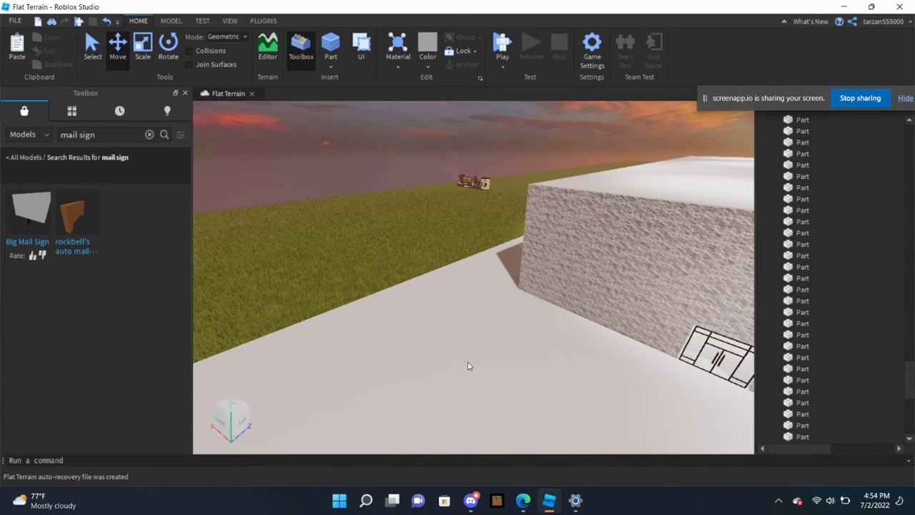
{"action": "scroll", "coordinate": [387, 286], "scroll_direction": "up", "scroll_amount": 6}
{"action": "right_click_drag", "start_coordinate": [391, 286], "coordinate": [388, 286]}
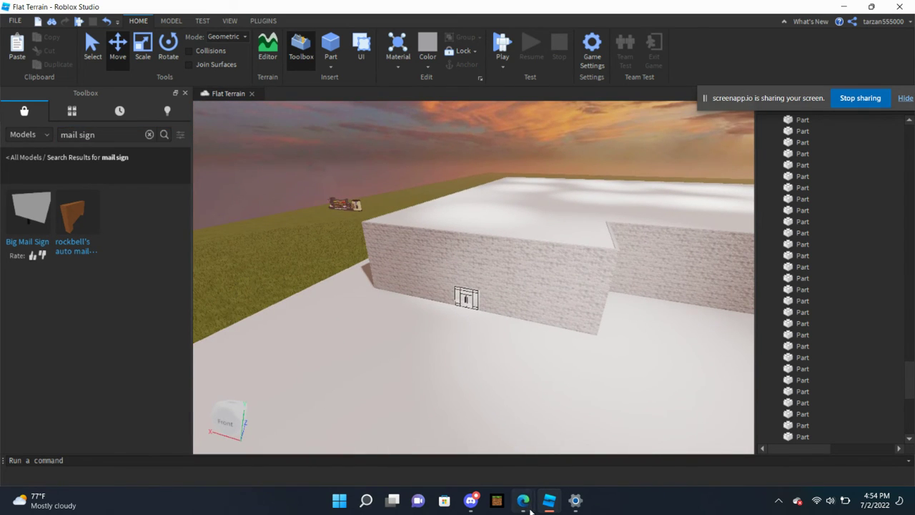
Step: Switch to the Whiteboard page in the browser and delete the old greeting text from the canvas
{"action": "left_click", "coordinate": [490, 458]}
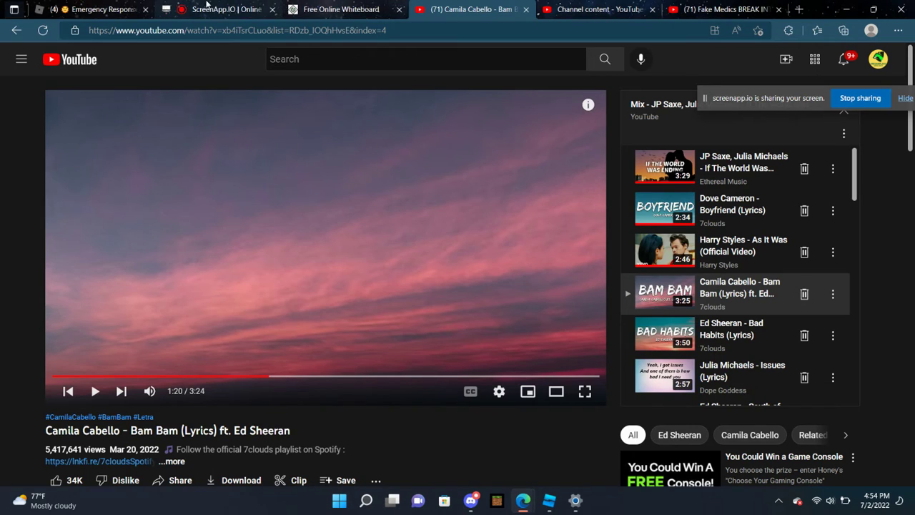
{"action": "left_click", "coordinate": [334, 9]}
{"action": "left_click", "coordinate": [658, 271]}
{"action": "left_click", "coordinate": [659, 269]}
{"action": "left_click_drag", "start_coordinate": [664, 271], "coordinate": [2, 189]}
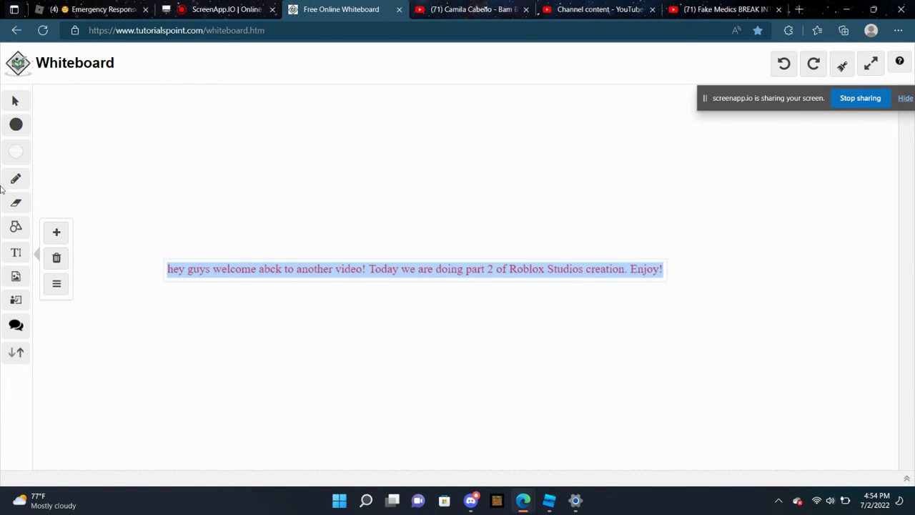
{"action": "left_click", "coordinate": [411, 256]}
{"action": "left_click", "coordinate": [386, 271]}
{"action": "left_click", "coordinate": [522, 272]}
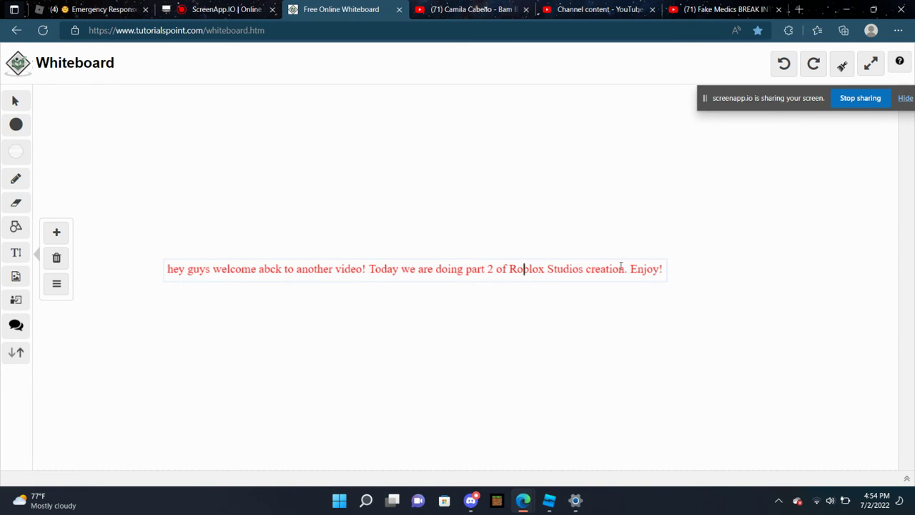
{"action": "left_click_drag", "start_coordinate": [662, 270], "coordinate": [2, 178]}
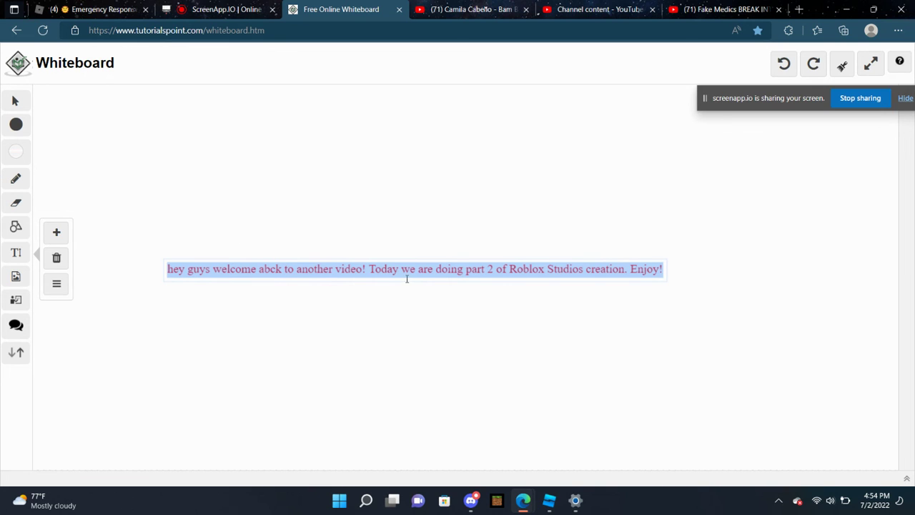
{"action": "left_click", "coordinate": [556, 266]}
{"action": "left_click", "coordinate": [556, 266]}
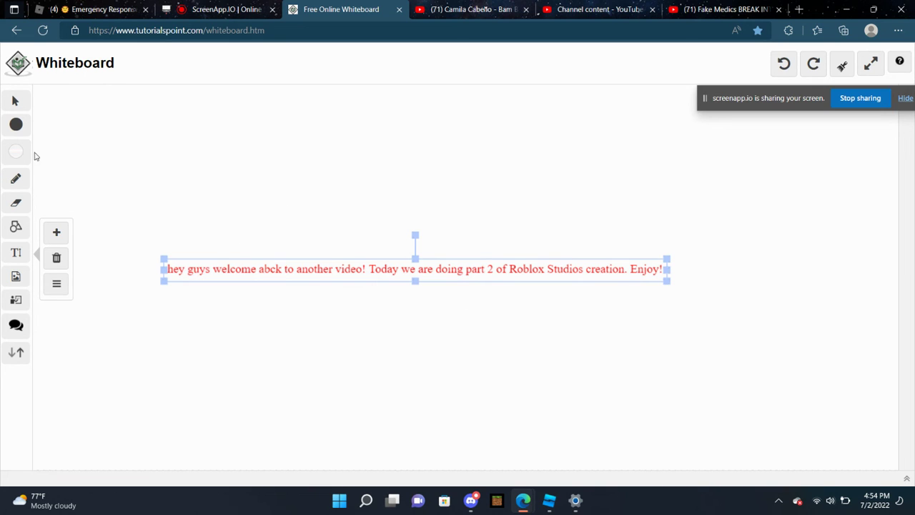
{"action": "left_click", "coordinate": [245, 269]}
{"action": "key", "text": "Escape"}
{"action": "key", "text": "Delete"}
Step: Add a whiteboard text reading "I hope you all enjoyed the video and ill see you all for part 3! BYEEEEEEEEEEEEEEEEEE!!!!!"
{"action": "left_click", "coordinate": [15, 254]}
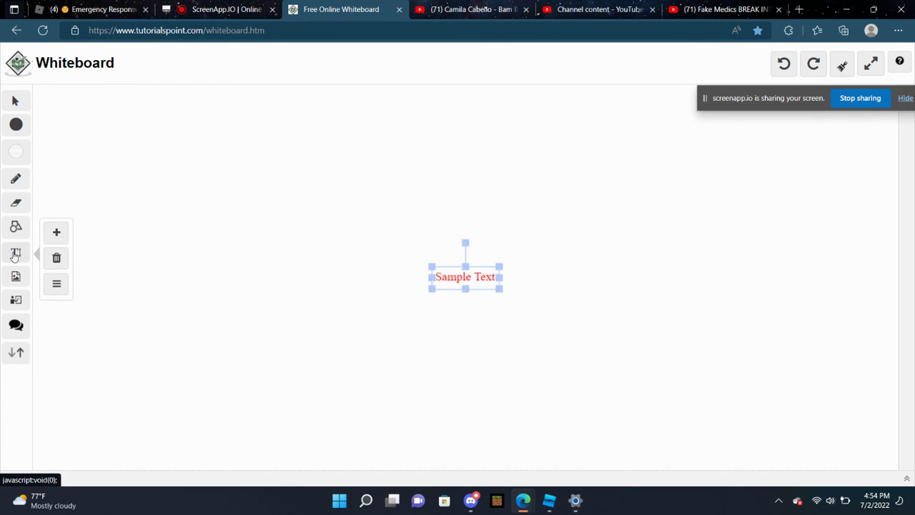
{"action": "left_click", "coordinate": [487, 279]}
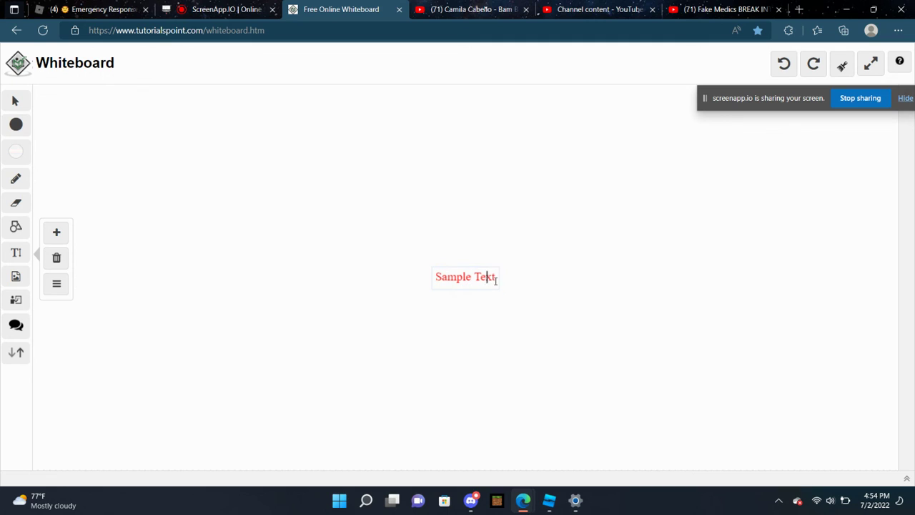
{"action": "left_click_drag", "start_coordinate": [496, 280], "coordinate": [45, 240]}
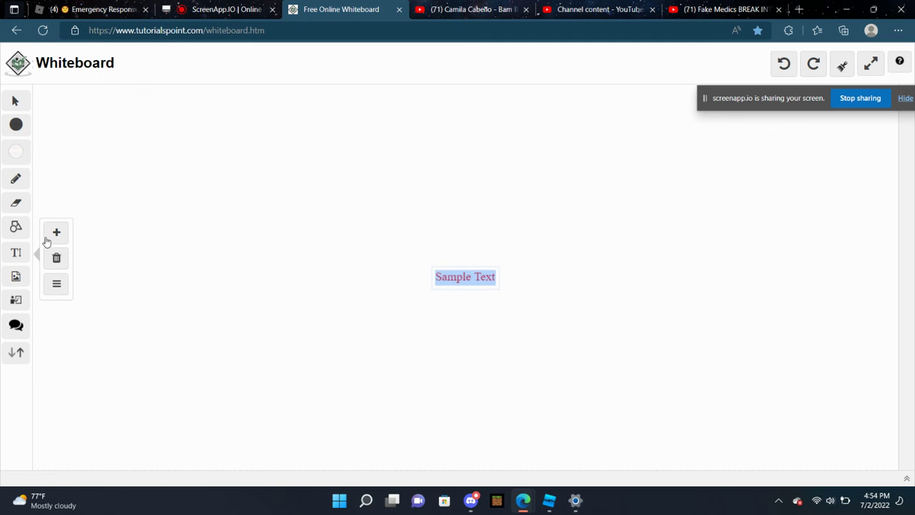
{"action": "left_click", "coordinate": [474, 277]}
{"action": "left_click_drag", "start_coordinate": [496, 277], "coordinate": [430, 285]}
{"action": "type", "text": "I hope yotou all enj"}
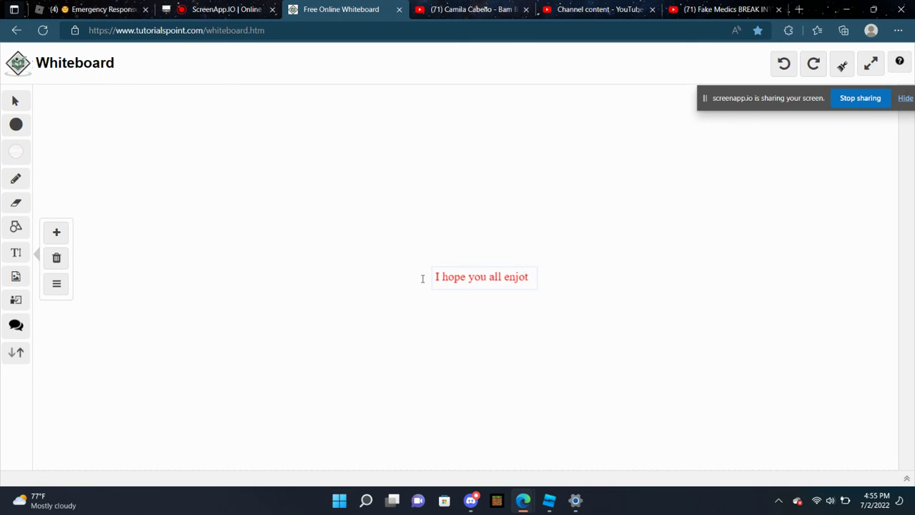
{"action": "type", "text": "oyed the video and ill see "}
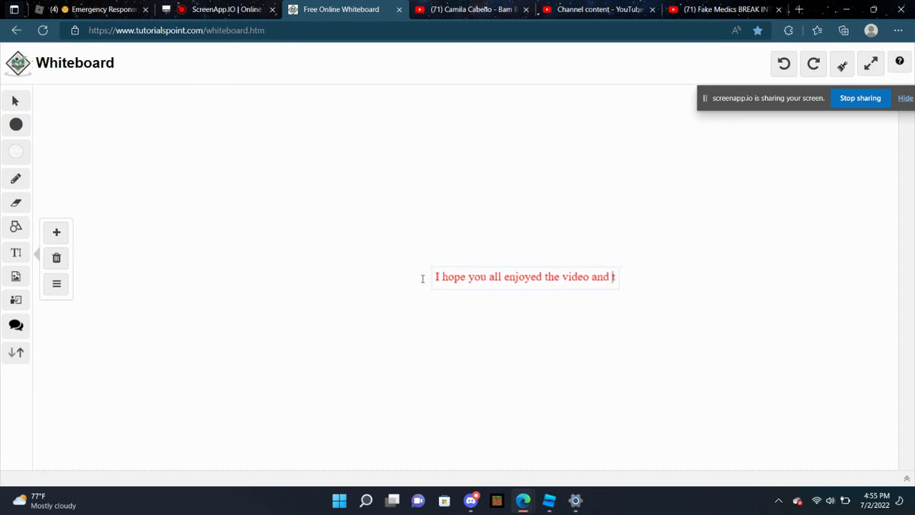
{"action": "type", "text": "youa ll"}
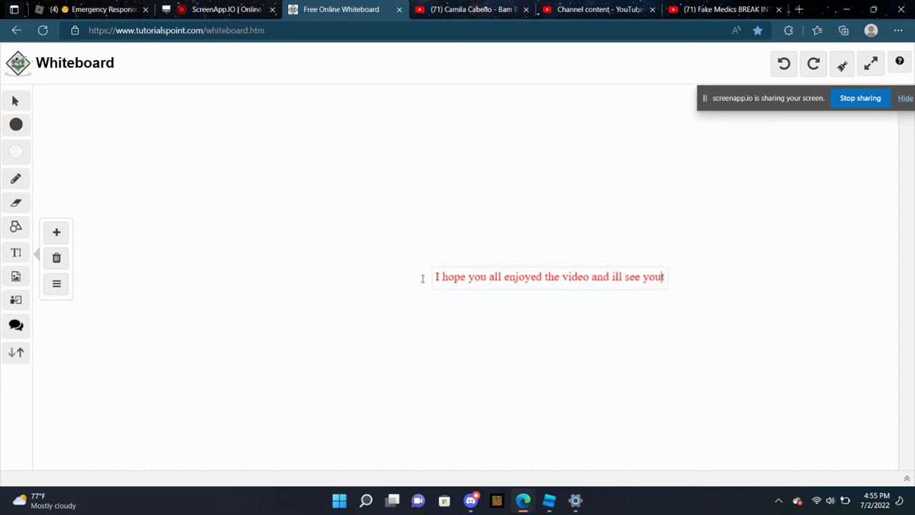
{"action": "key", "text": "BackSpace"}
{"action": "key", "text": "BackSpace"}
{"action": "key", "text": "BackSpace"}
{"action": "type", "text": "all for tart 3! BYE"}
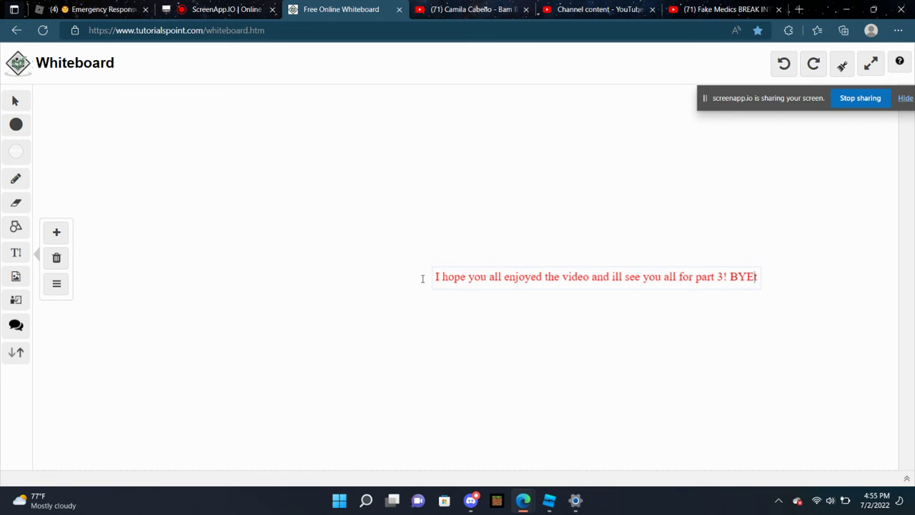
{"action": "type", "text": "EEEEEEEEEEEEEEEEE!!!!!"}
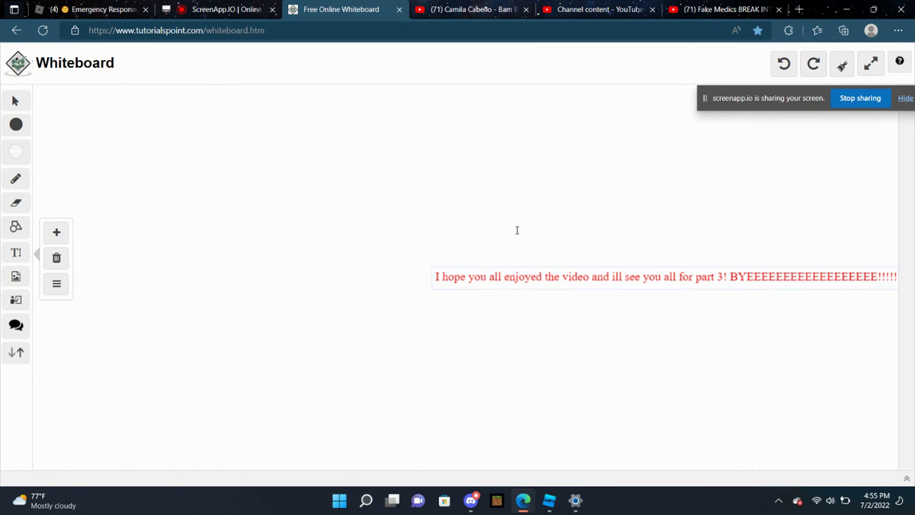
{"action": "left_click", "coordinate": [771, 247]}
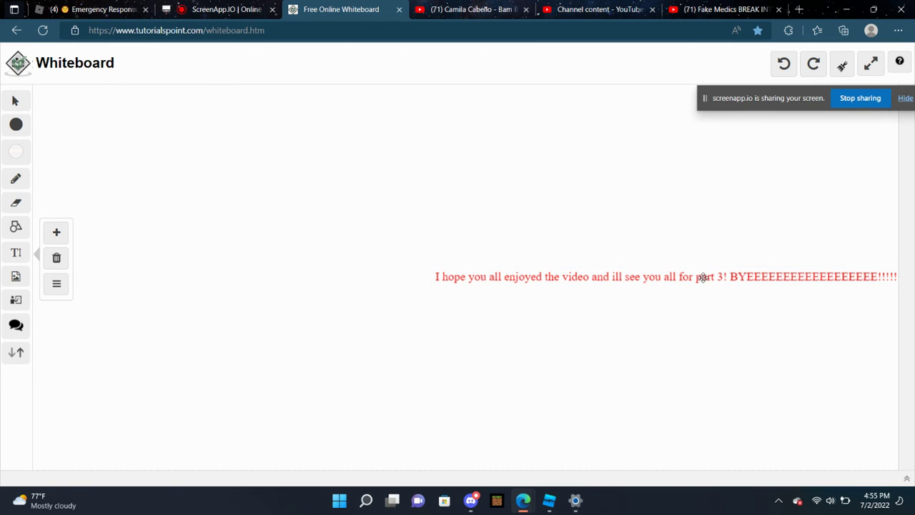